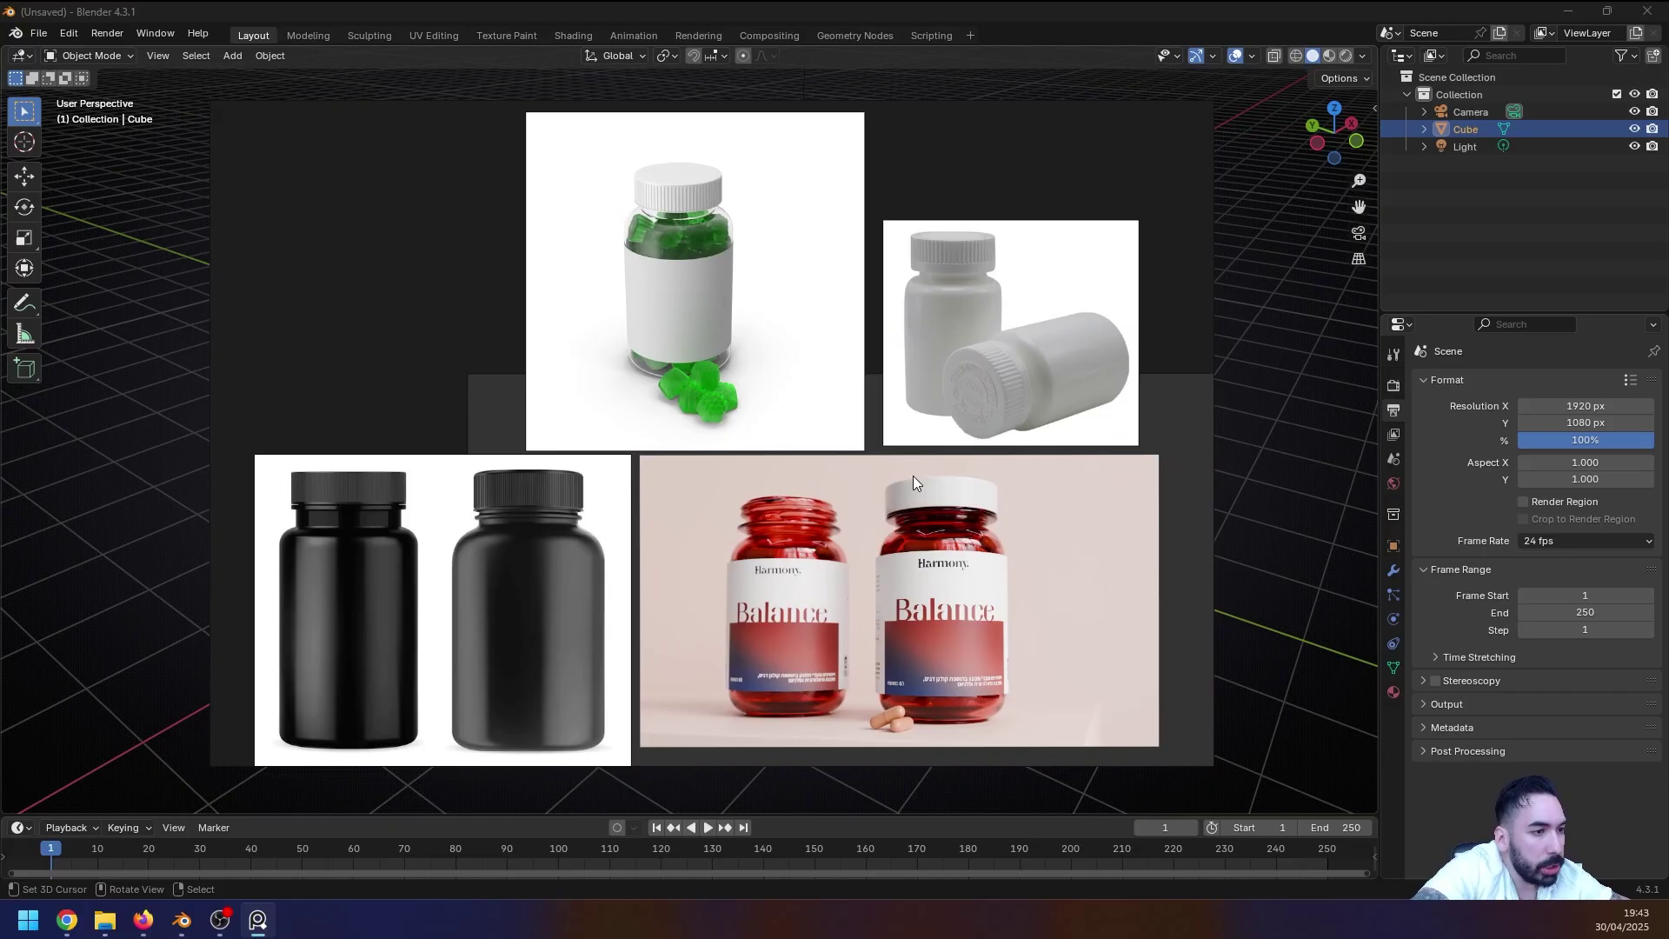
Step: Examine the reference photos of pill bottles, focusing on their ridged caps
{"action": "middle_click_drag", "start_coordinate": [494, 453], "coordinate": [751, 514]}
{"action": "scroll", "coordinate": [784, 553], "scroll_direction": "up", "scroll_amount": 6}
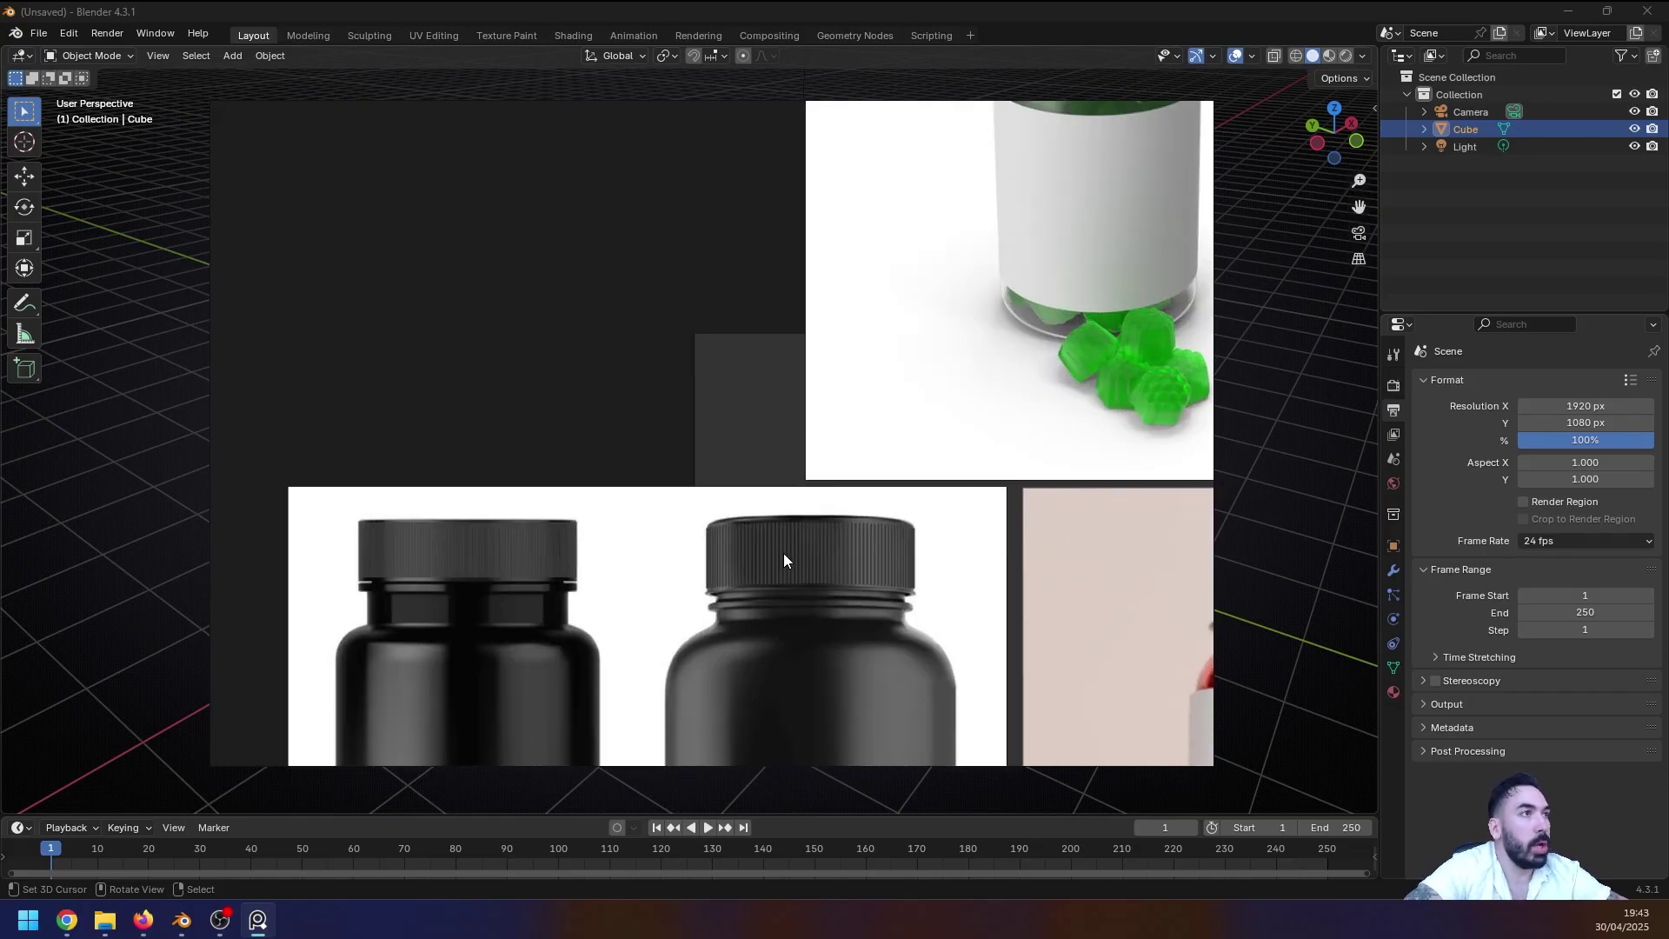
{"action": "middle_click_drag", "start_coordinate": [530, 502], "coordinate": [738, 487]}
{"action": "middle_click_drag", "start_coordinate": [1251, 460], "coordinate": [324, 707]}
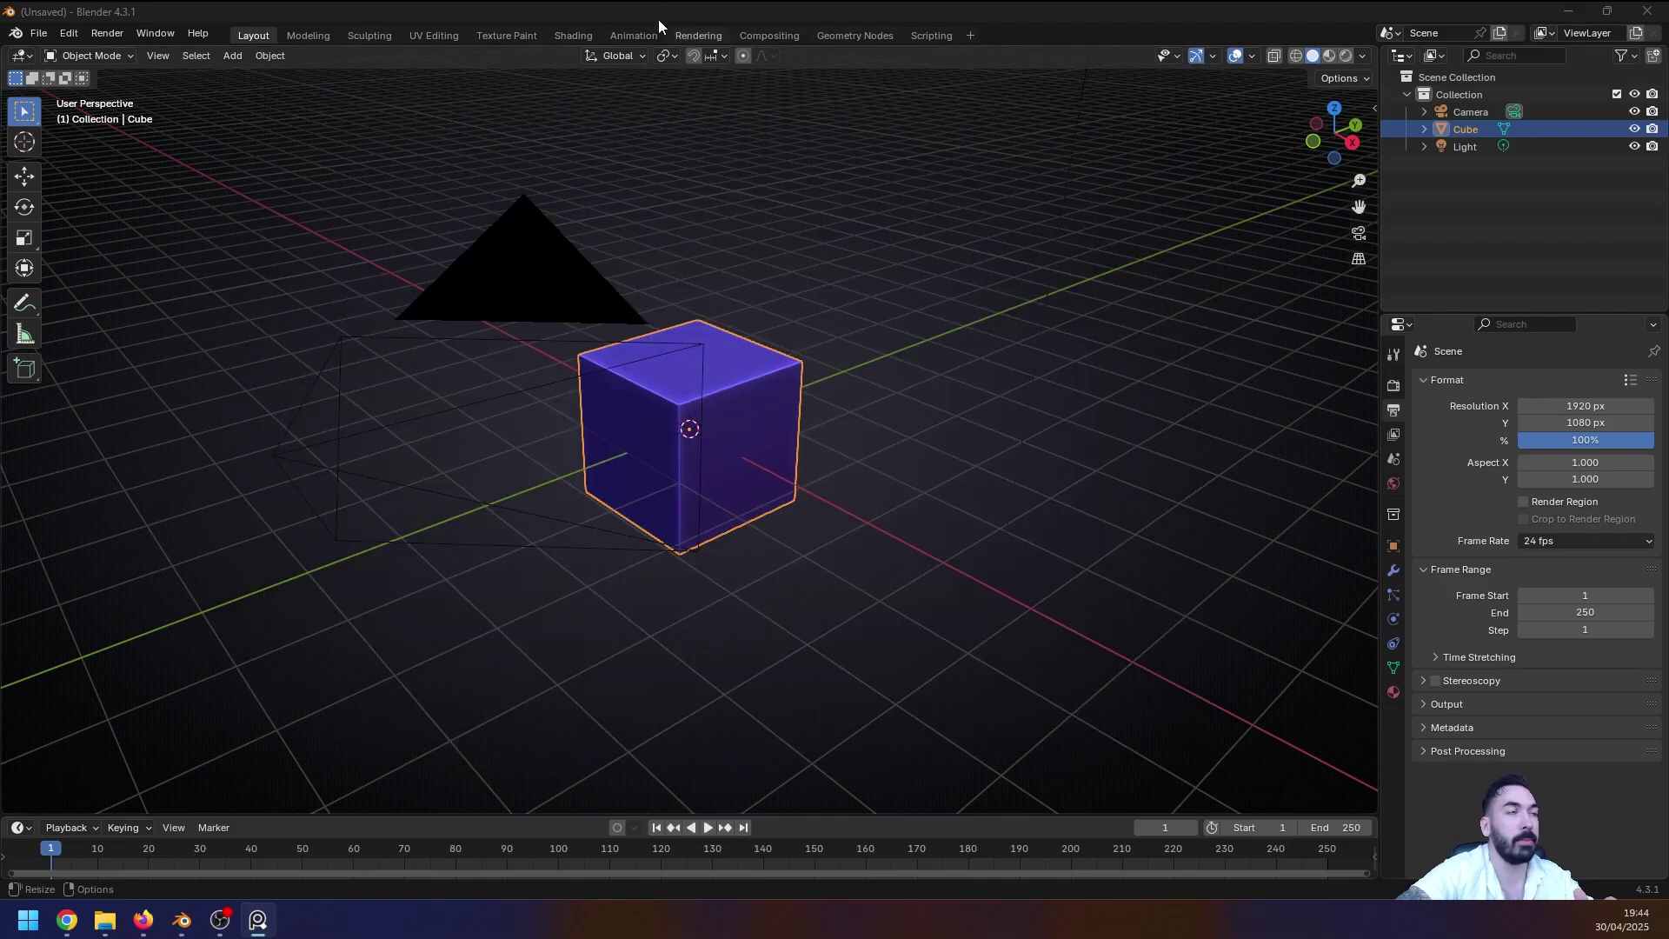
Step: Delete the default cube and add a mesh circle in its place
{"action": "middle_click_drag", "start_coordinate": [765, 261], "coordinate": [717, 398]}
{"action": "key", "text": "Delete"}
{"action": "key", "text": "shift+a"}
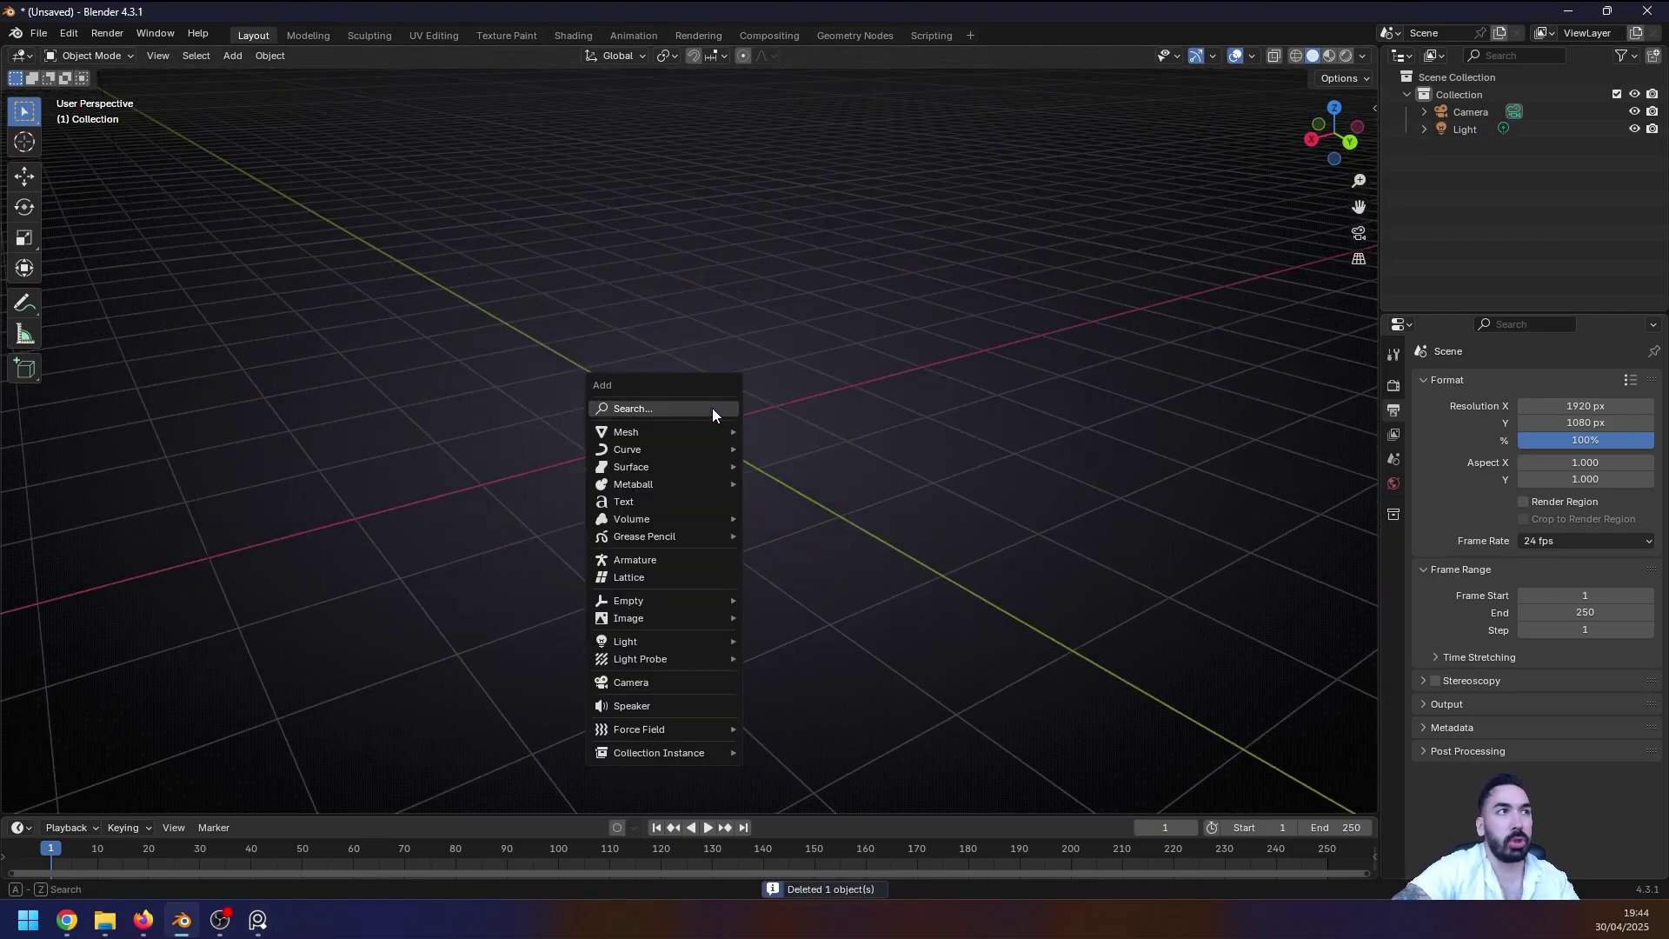
{"action": "mouse_move", "coordinate": [695, 432]}
{"action": "left_click", "coordinate": [784, 470]}
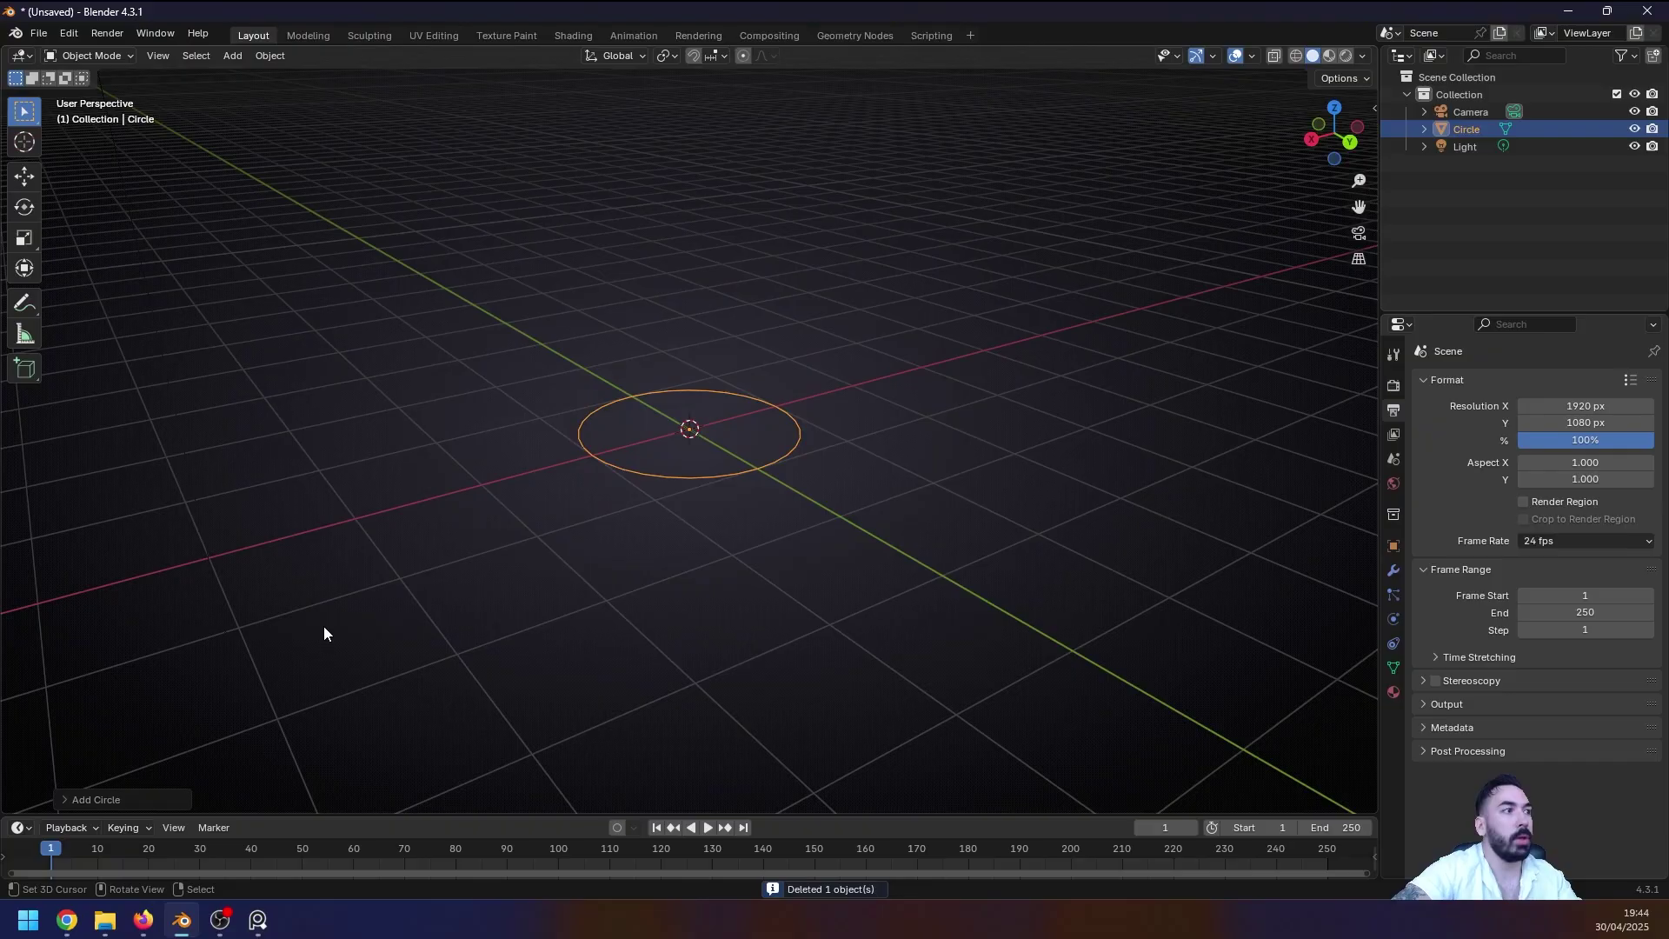
Step: Increase the new circle's vertex count for a smoother outline and switch to Edit Mode
{"action": "left_click", "coordinate": [101, 799]}
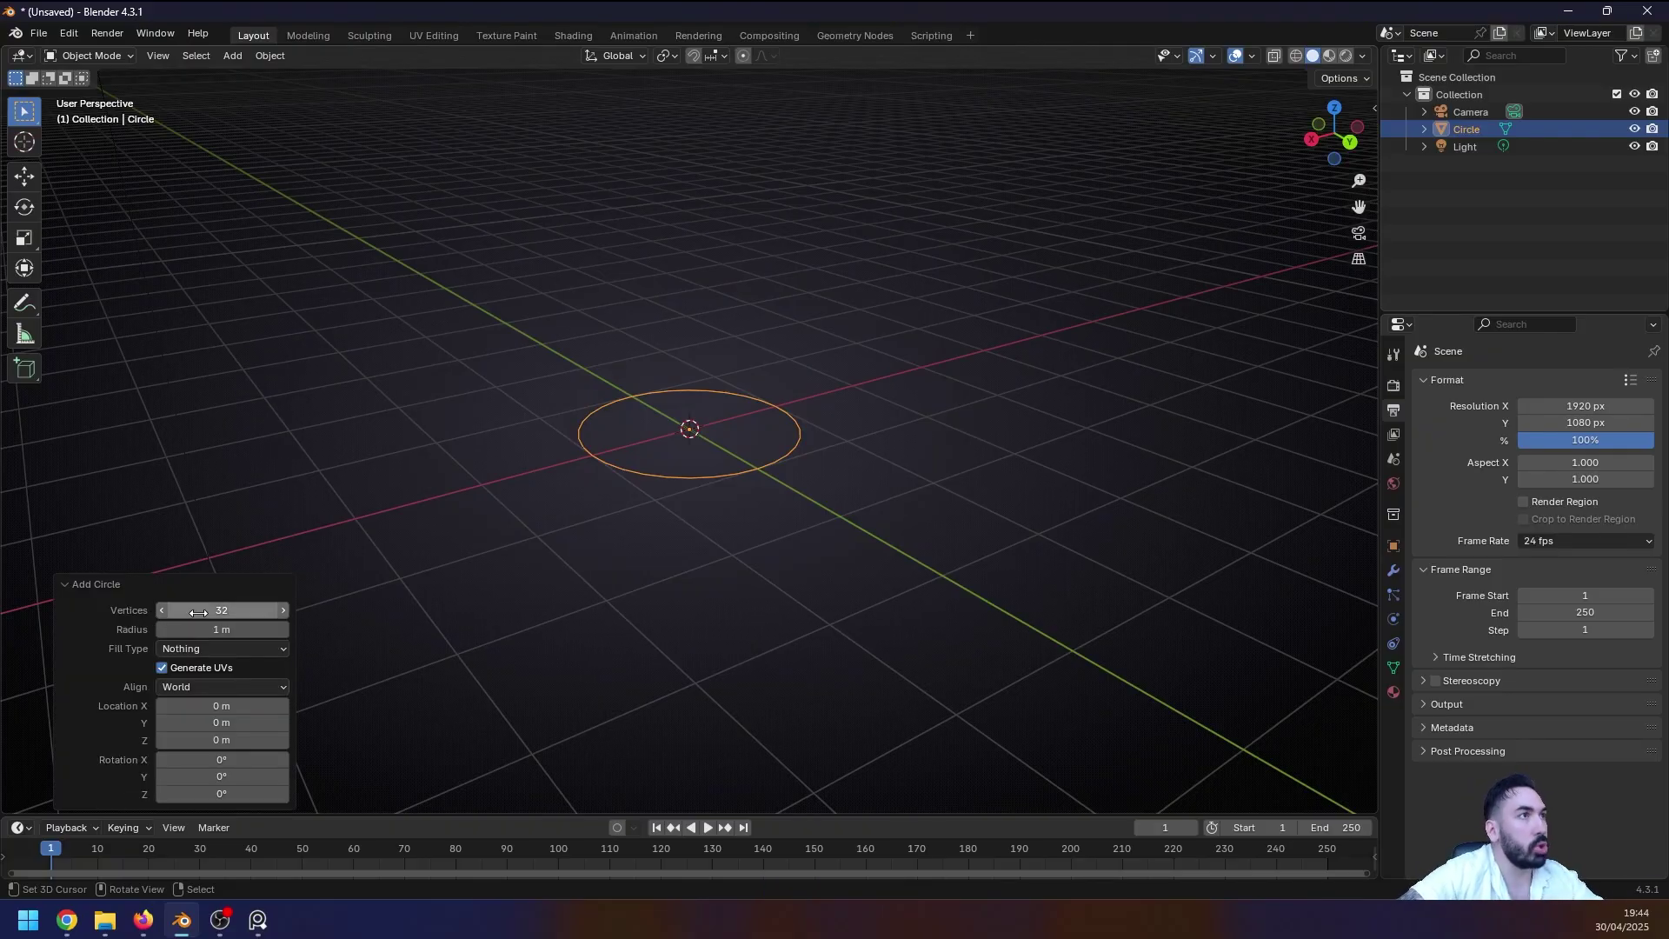
{"action": "left_click", "coordinate": [228, 612]}
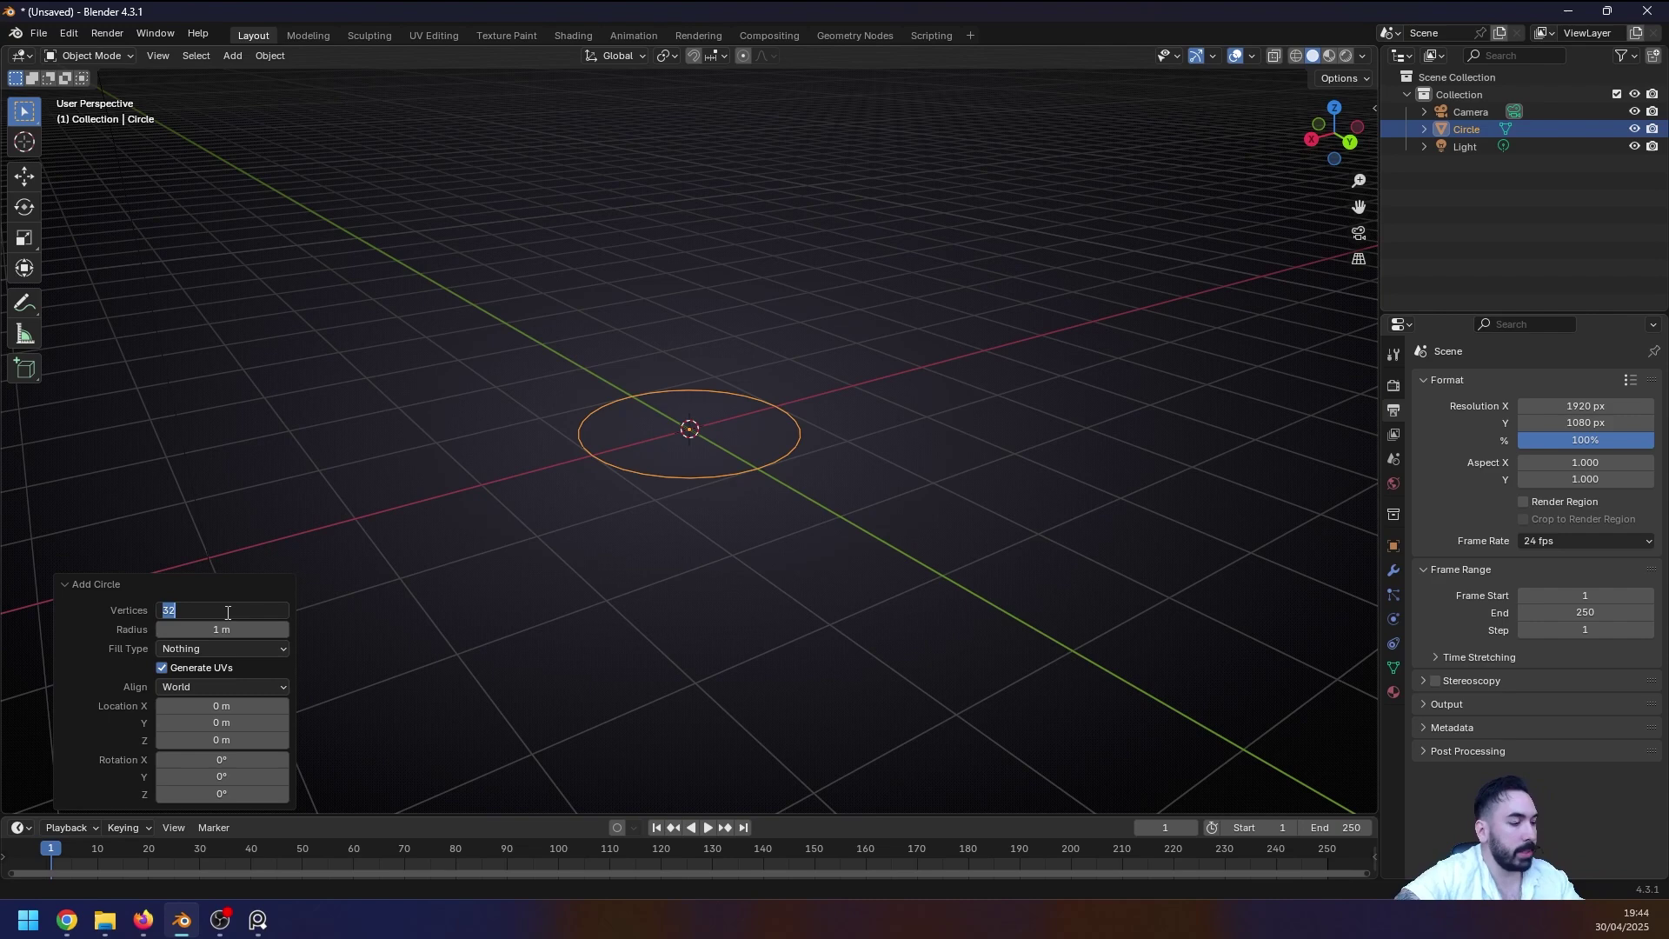
{"action": "key", "text": "Return"}
{"action": "key", "text": "Tab"}
{"action": "scroll", "coordinate": [625, 503], "scroll_direction": "up", "scroll_amount": 4}
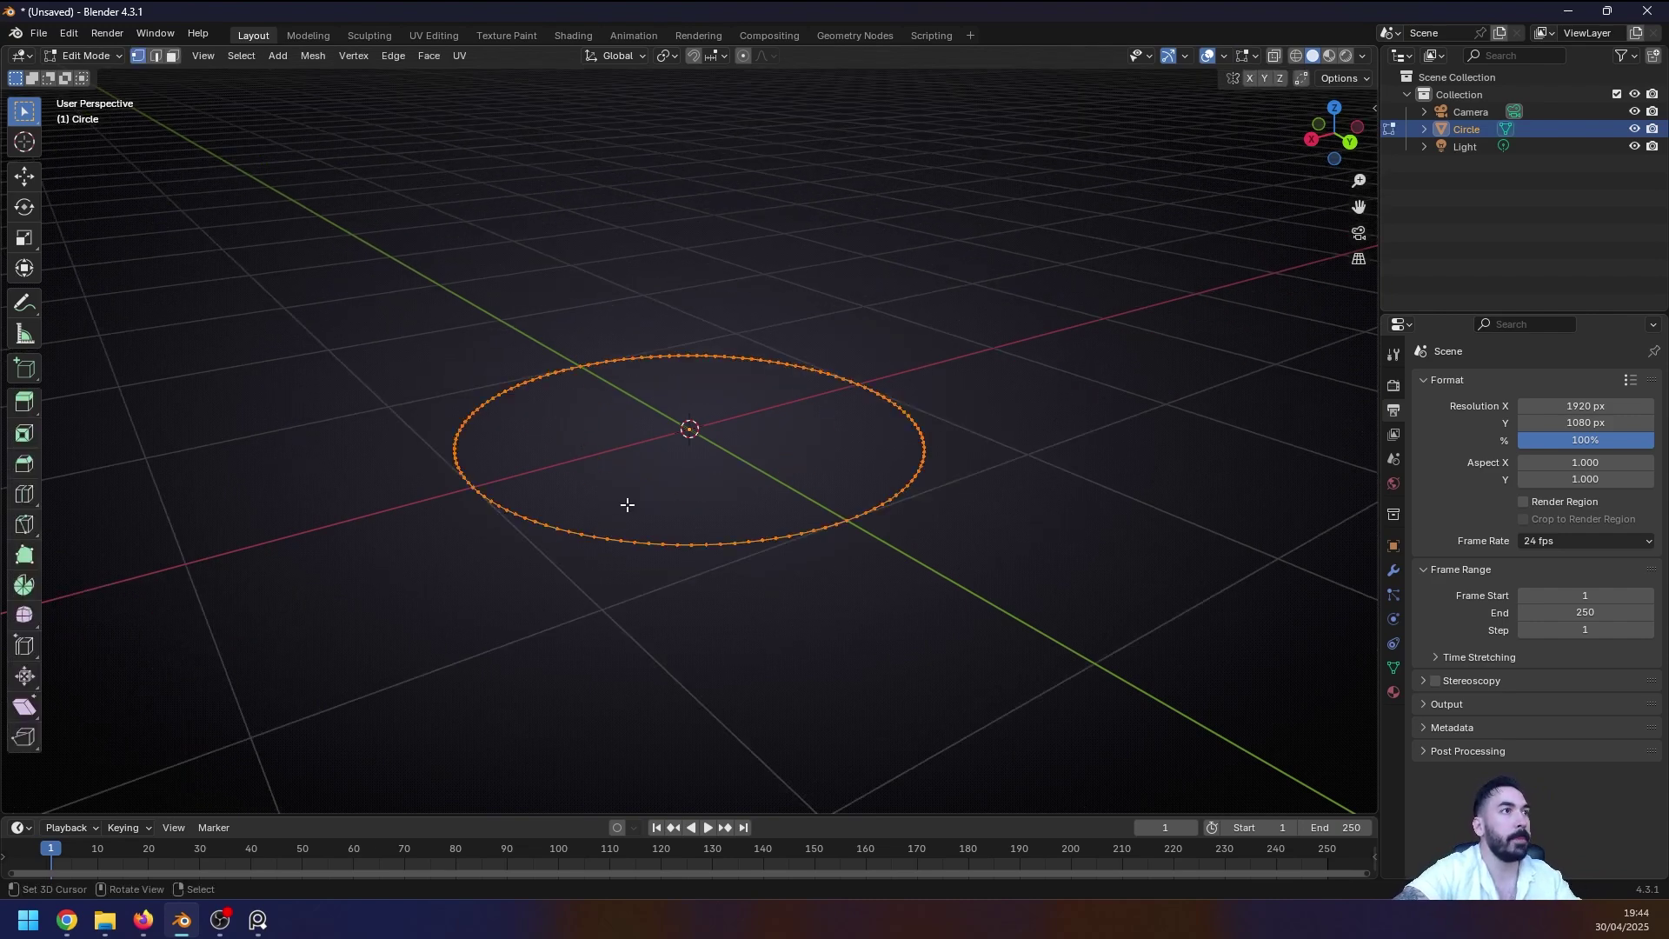
Step: Extrude the circle upward about 0.39 m along Z and fill the upper opening with a face
{"action": "middle_click_drag", "start_coordinate": [626, 503], "coordinate": [717, 210]}
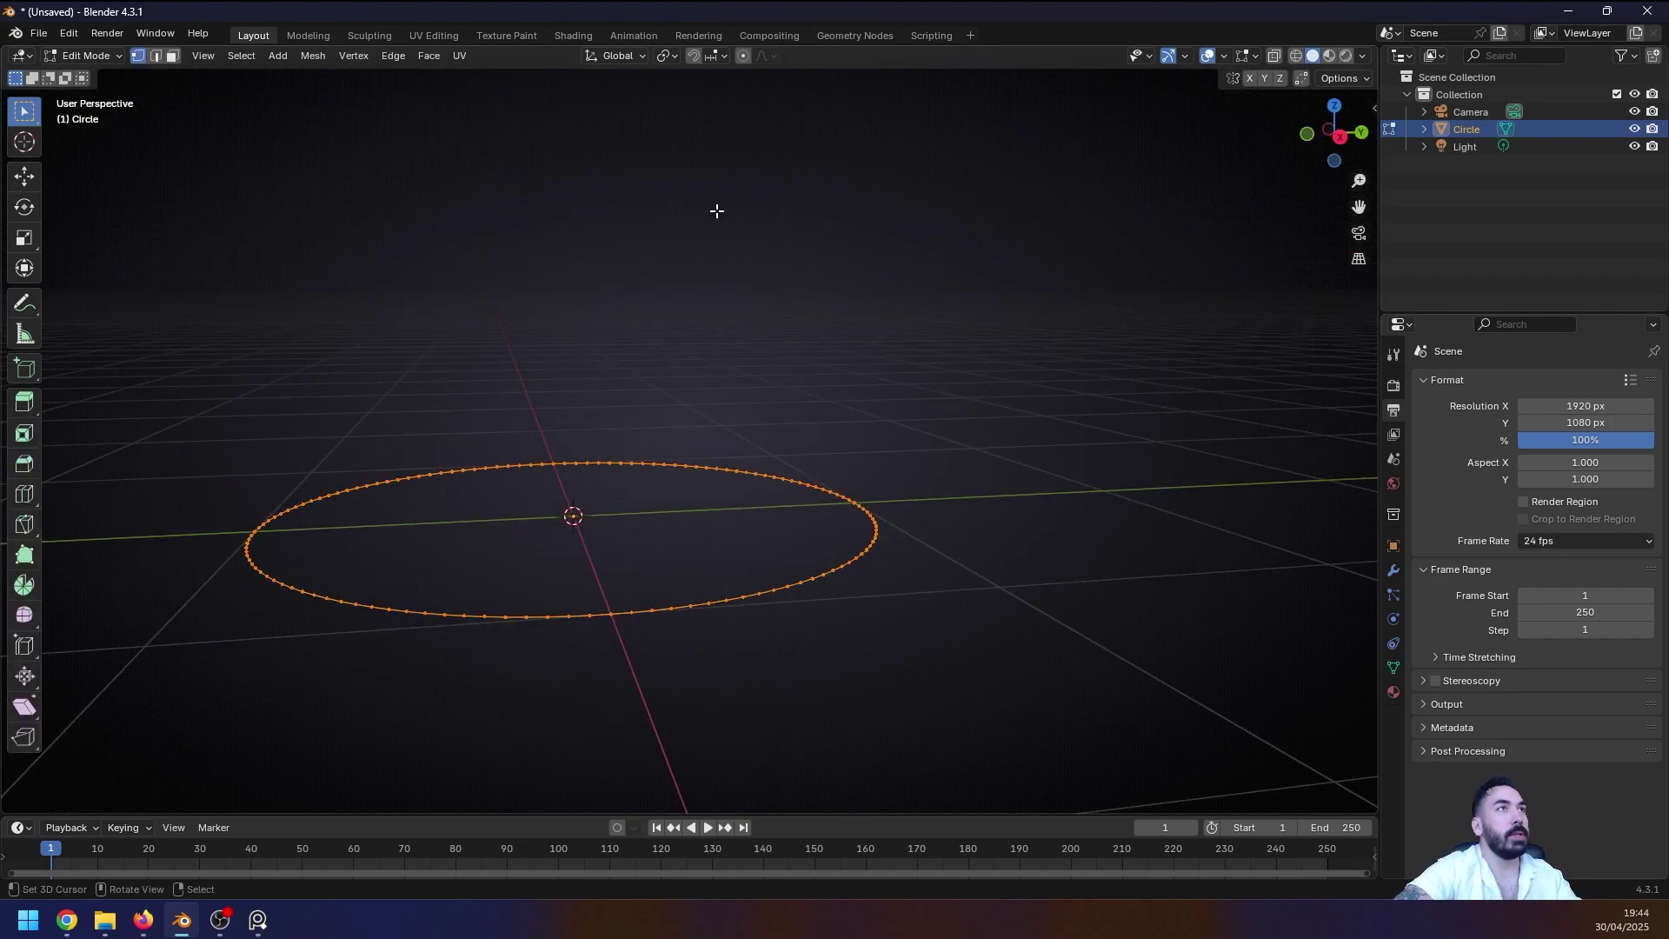
{"action": "left_click", "coordinate": [669, 56]}
{"action": "left_click", "coordinate": [711, 154]}
{"action": "key", "text": "e"}
{"action": "key", "text": "z"}
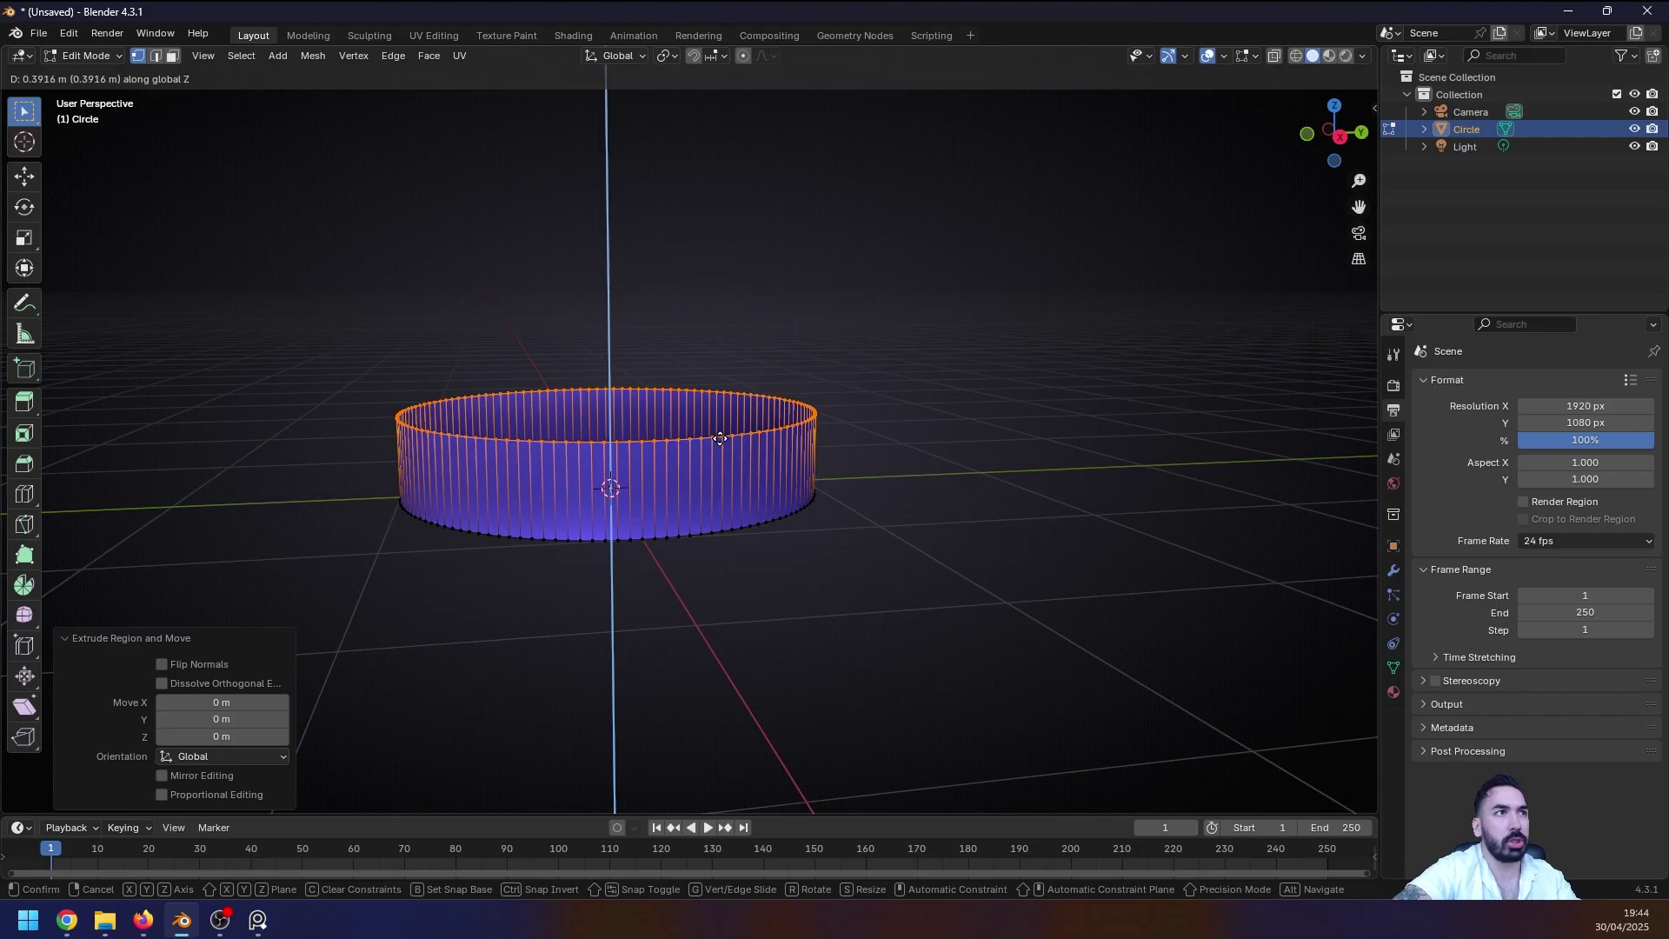
{"action": "left_click", "coordinate": [720, 438]}
{"action": "scroll", "coordinate": [738, 486], "scroll_direction": "up", "scroll_amount": 4}
{"action": "key", "text": "f"}
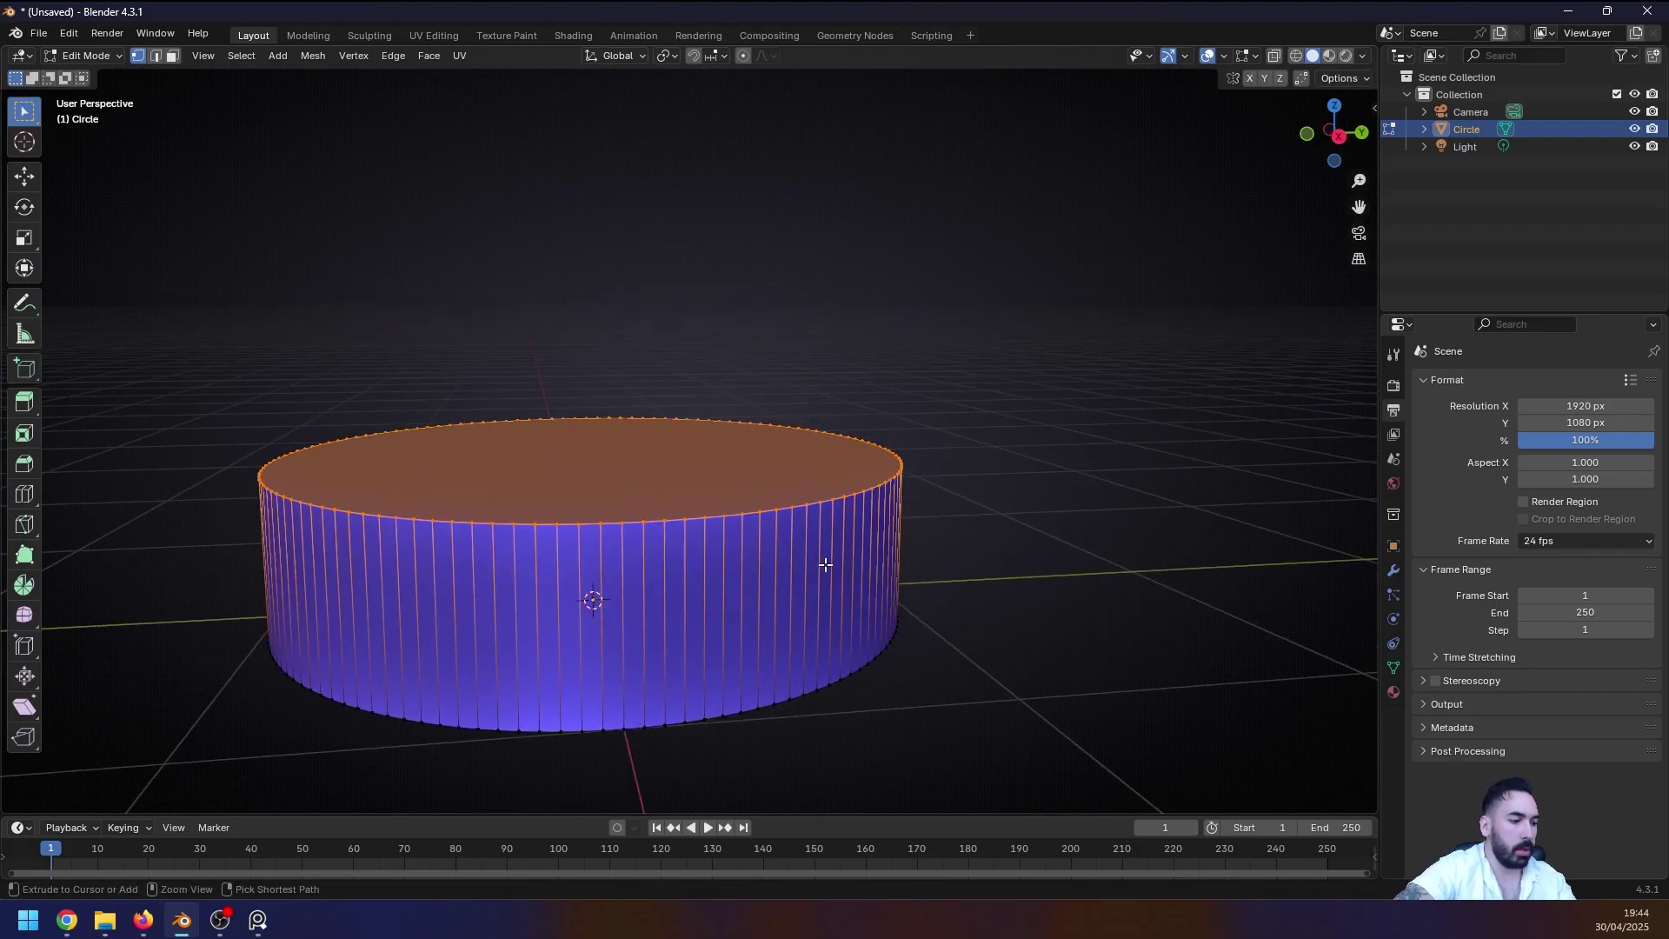
Step: Bevel the cap's upper rim by about 0.09 m with one segment and select the bevel and side face loops
{"action": "key", "text": "ctrl+b"}
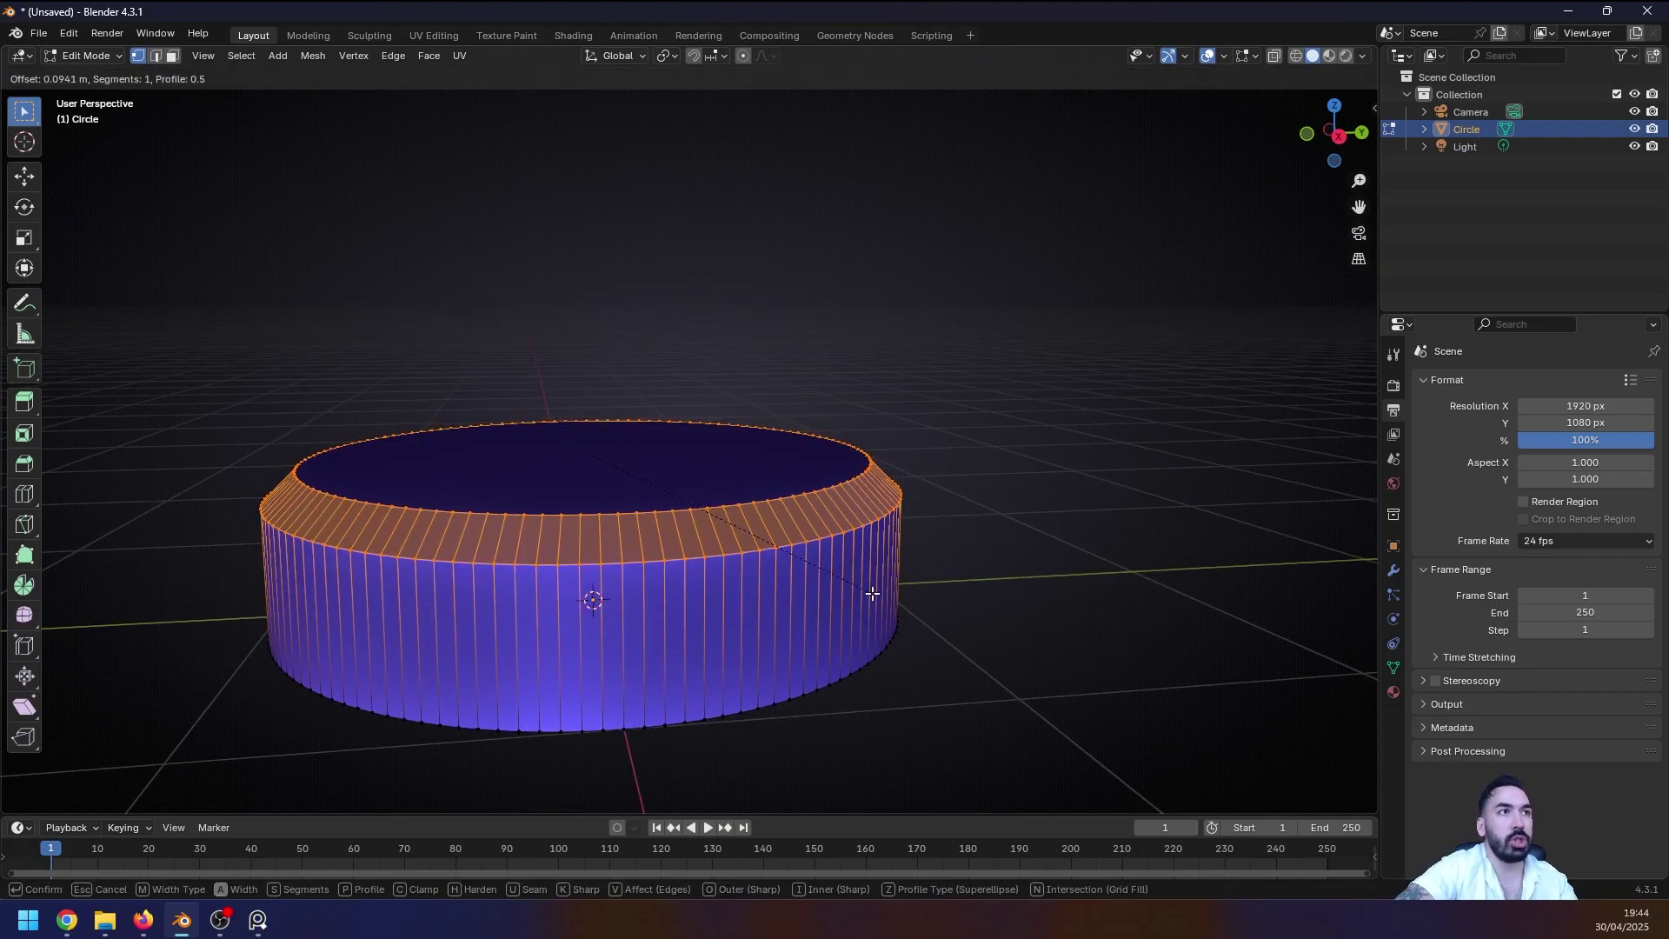
{"action": "left_click", "coordinate": [872, 593]}
{"action": "key", "text": "3"}
{"action": "left_click", "coordinate": [739, 526], "text": "alt"}
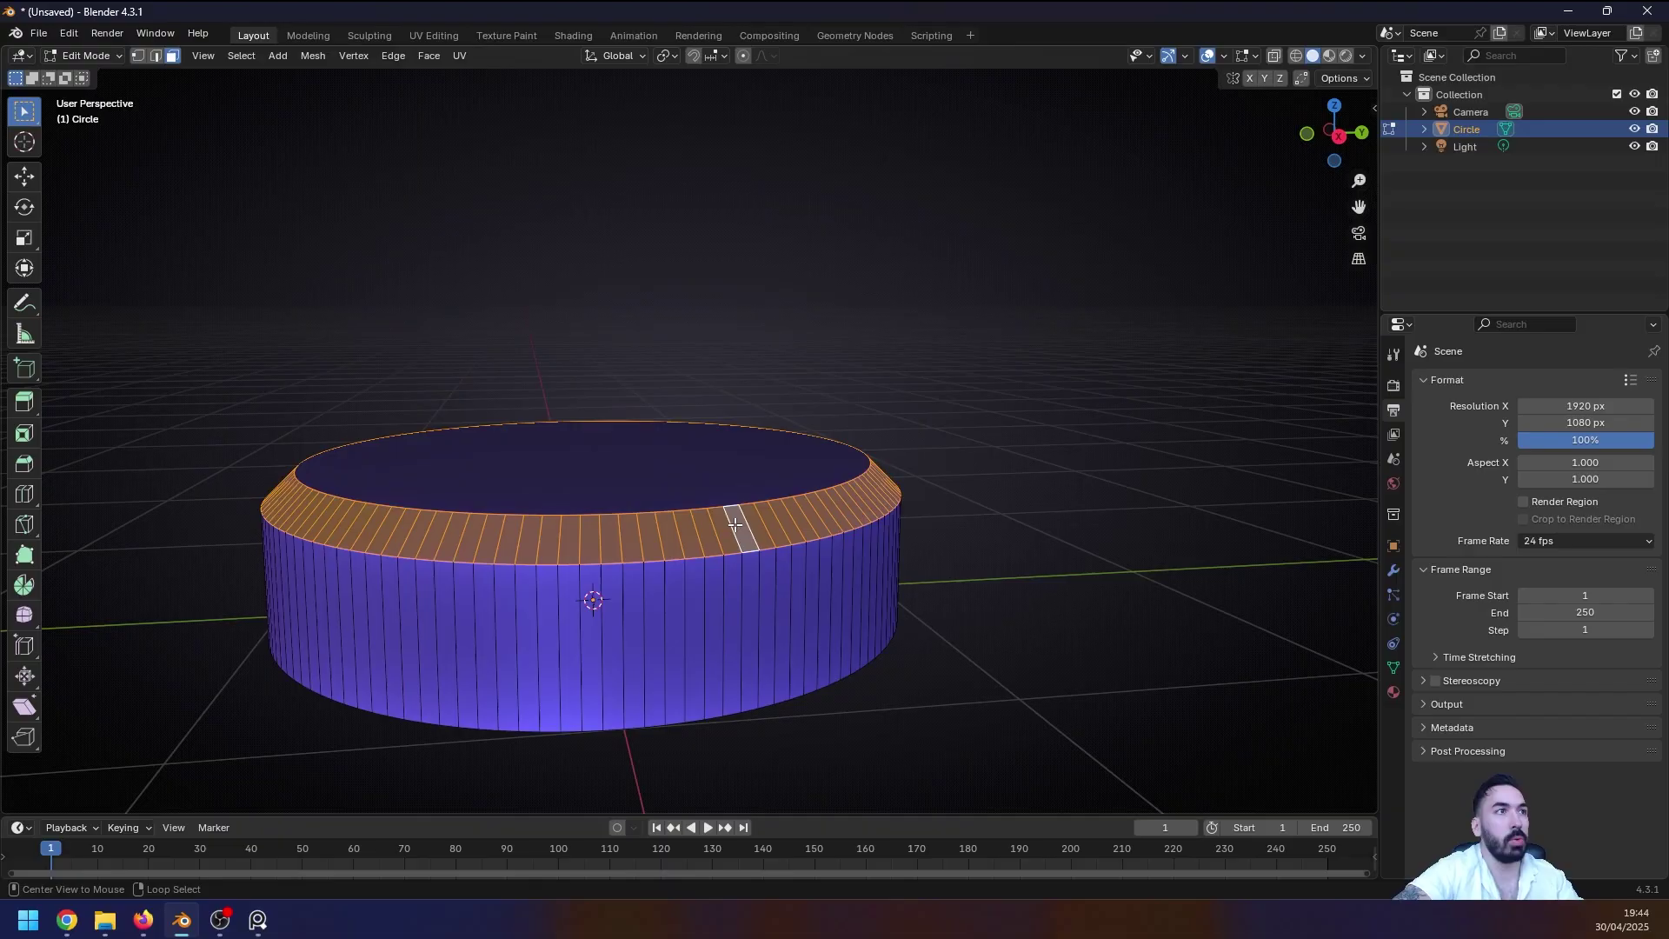
{"action": "left_click", "coordinate": [643, 594], "text": "alt+shift"}
{"action": "scroll", "coordinate": [639, 577], "scroll_direction": "down", "scroll_amount": 2}
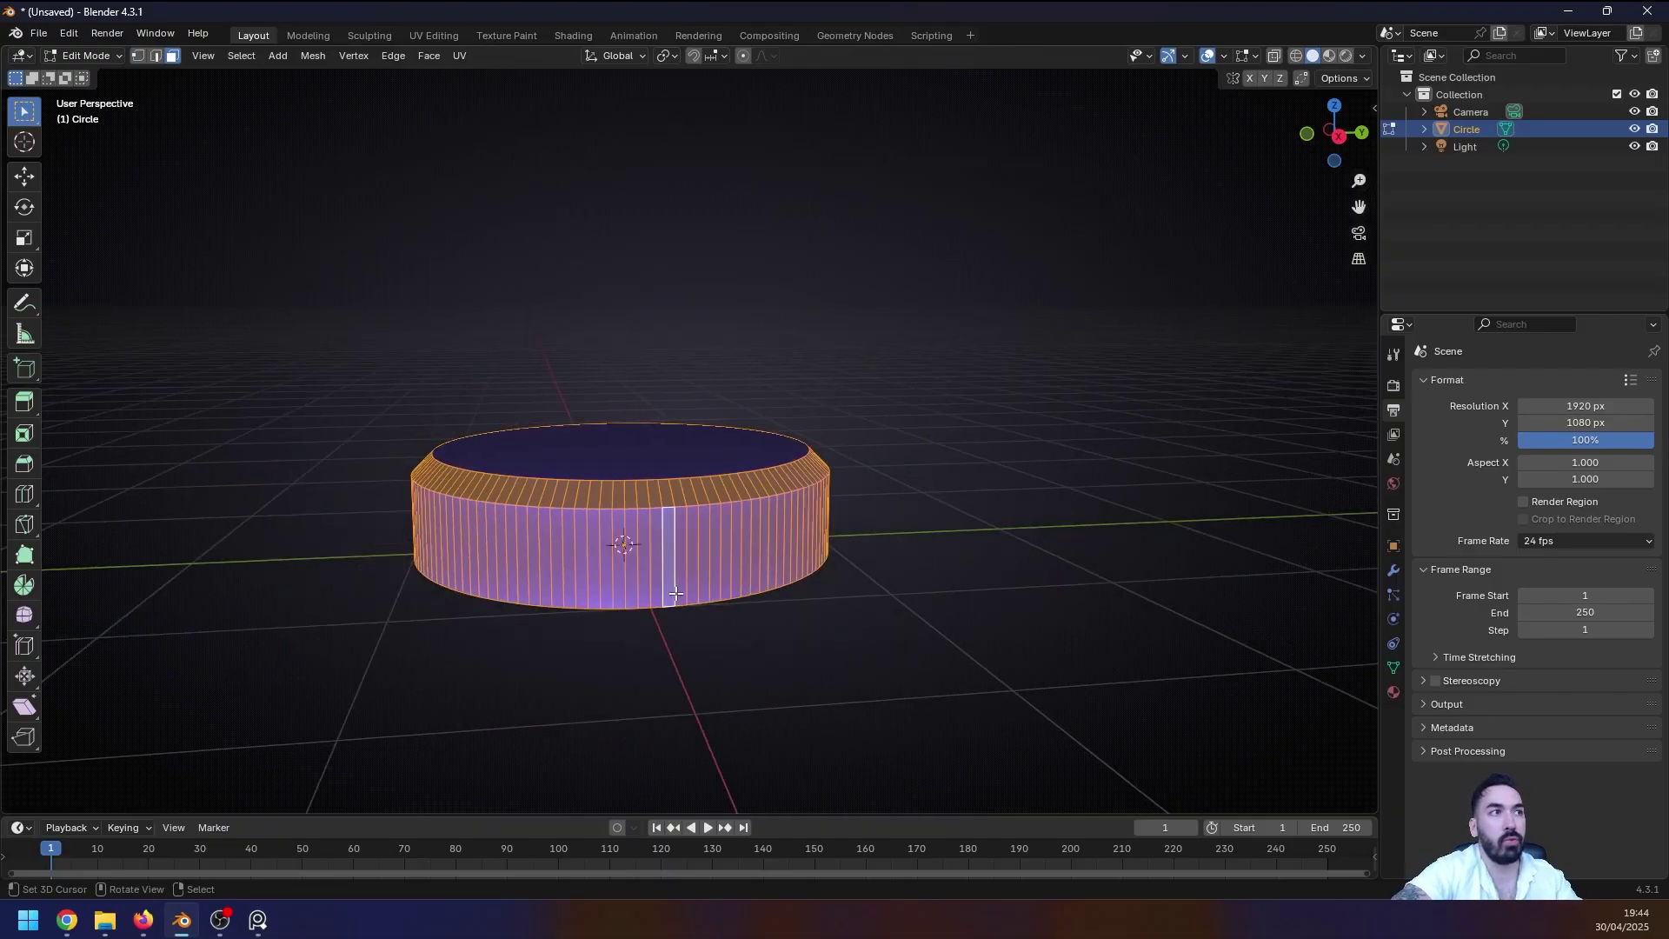
Step: Add a horizontal loop cut around the cap's side wall and slide it about 0.29 toward the lower edge
{"action": "left_click", "coordinate": [672, 487]}
{"action": "middle_click_drag", "start_coordinate": [639, 577], "coordinate": [746, 488]}
{"action": "key", "text": "1"}
{"action": "scroll", "coordinate": [730, 547], "scroll_direction": "up", "scroll_amount": 2}
{"action": "middle_click_drag", "start_coordinate": [727, 559], "coordinate": [717, 561]}
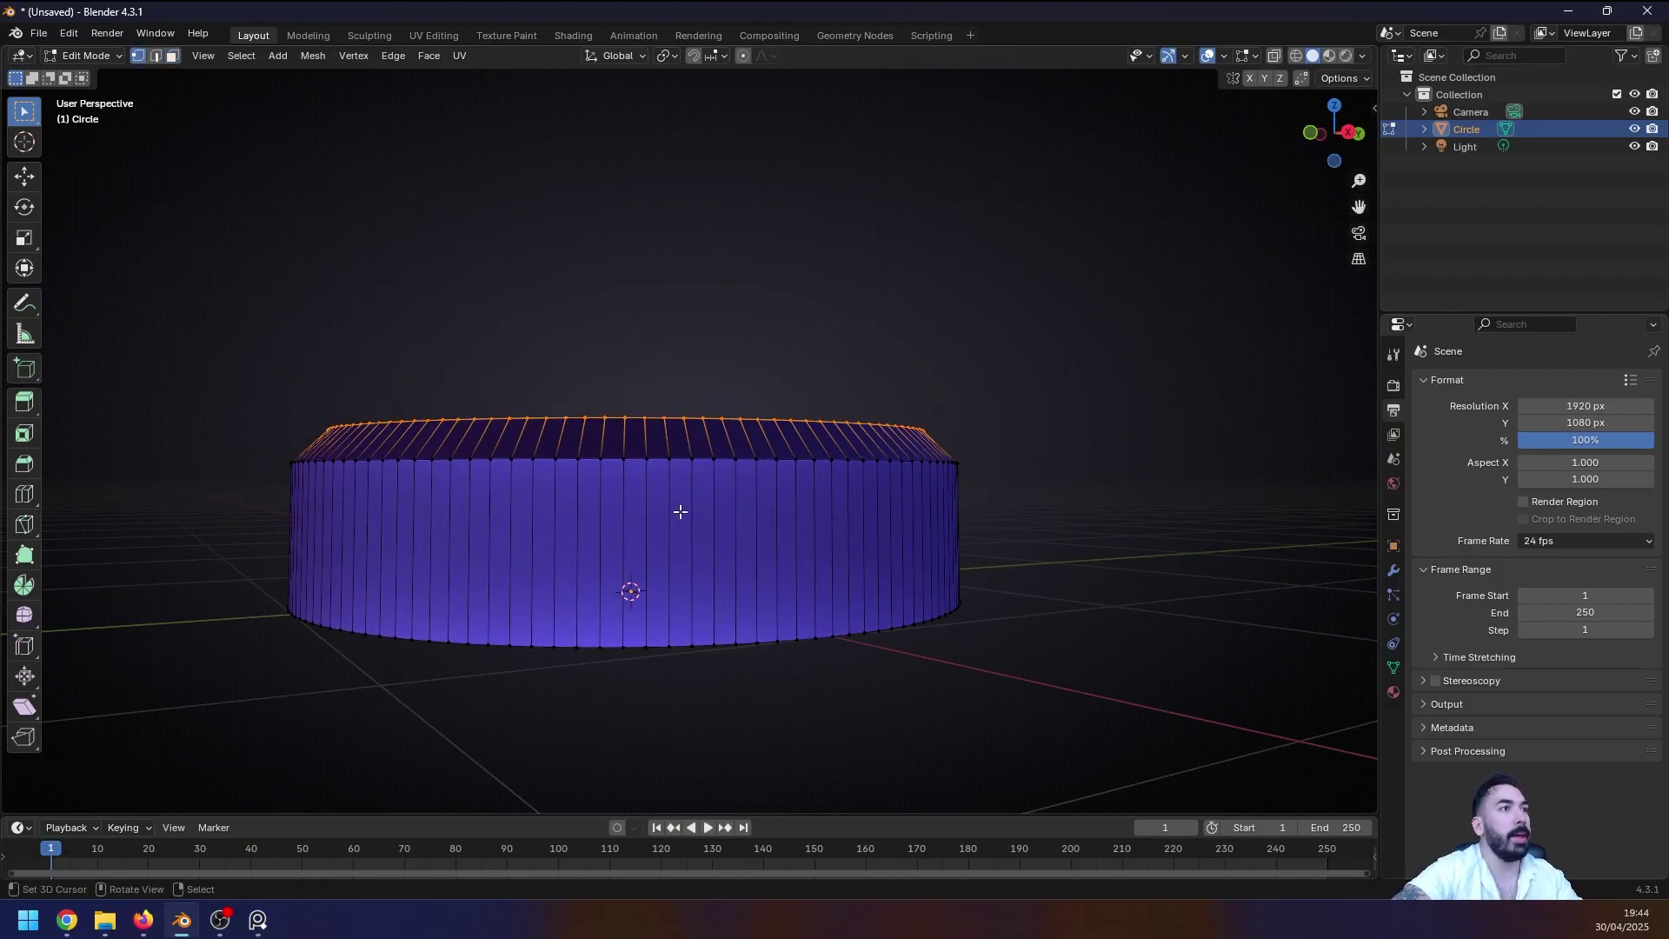
{"action": "key", "text": "ctrl+r"}
{"action": "left_click", "coordinate": [681, 511]}
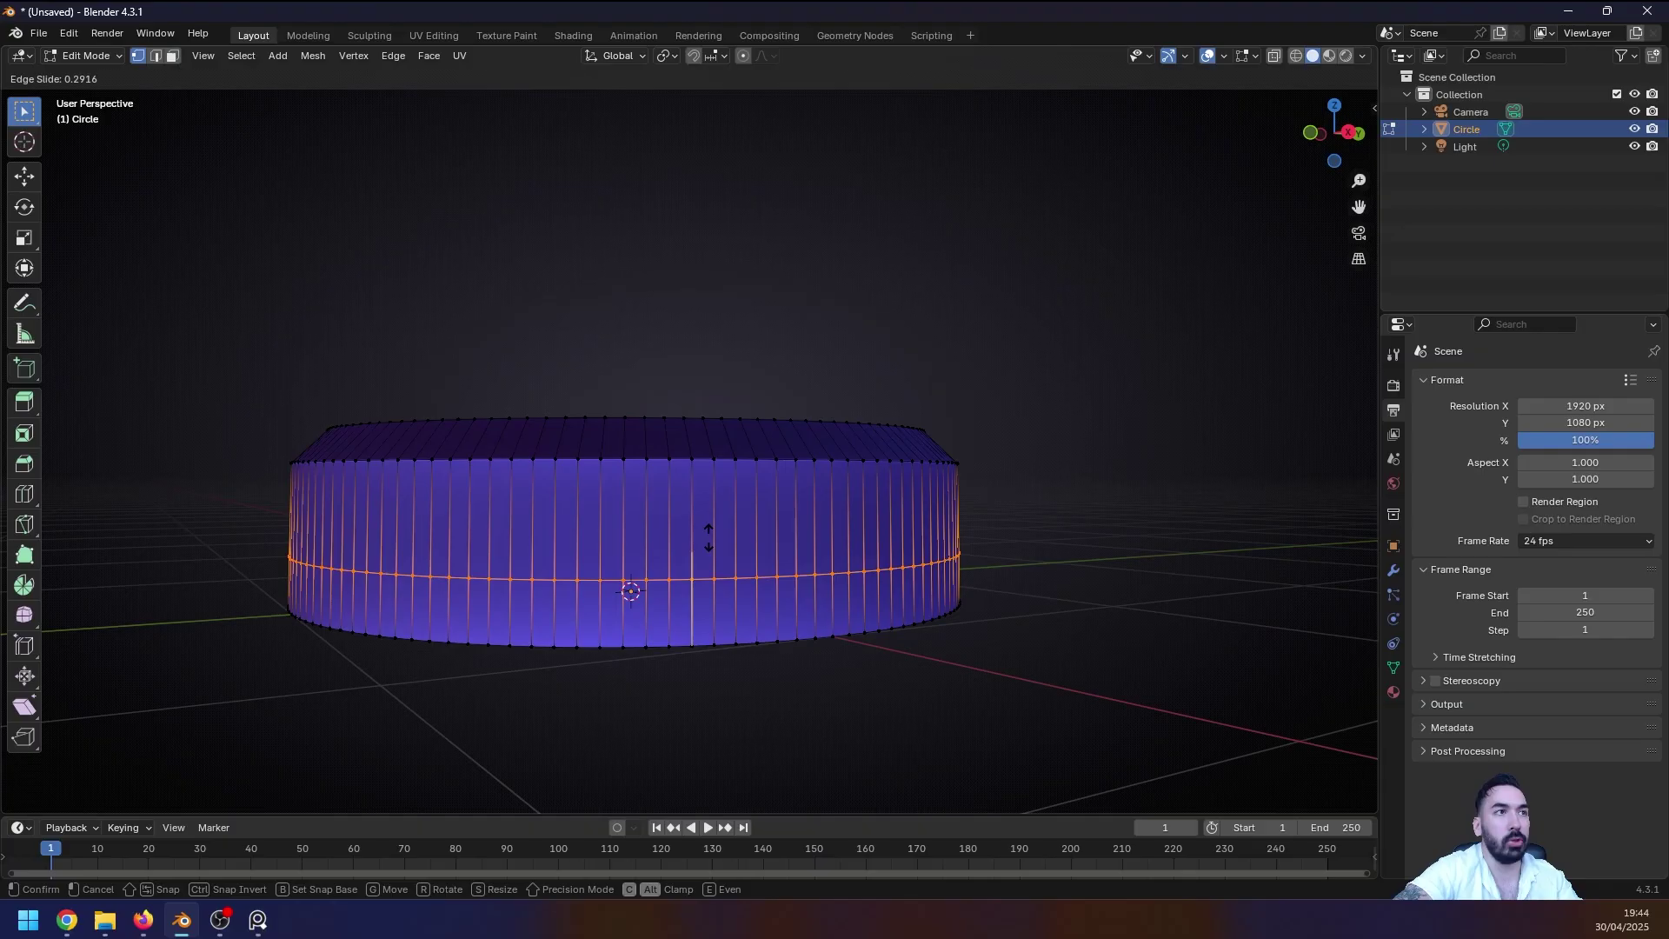
{"action": "left_click", "coordinate": [704, 540]}
Step: Add a second loop cut just above the first and select the face loop of the lower band
{"action": "middle_click_drag", "start_coordinate": [704, 540], "coordinate": [824, 456], "text": "shift"}
{"action": "scroll", "coordinate": [708, 521], "scroll_direction": "up", "scroll_amount": 2}
{"action": "key", "text": "ctrl+r"}
{"action": "left_click", "coordinate": [726, 561]}
{"action": "left_click", "coordinate": [725, 531]}
{"action": "key", "text": "3"}
{"action": "left_click", "coordinate": [723, 563], "text": "alt"}
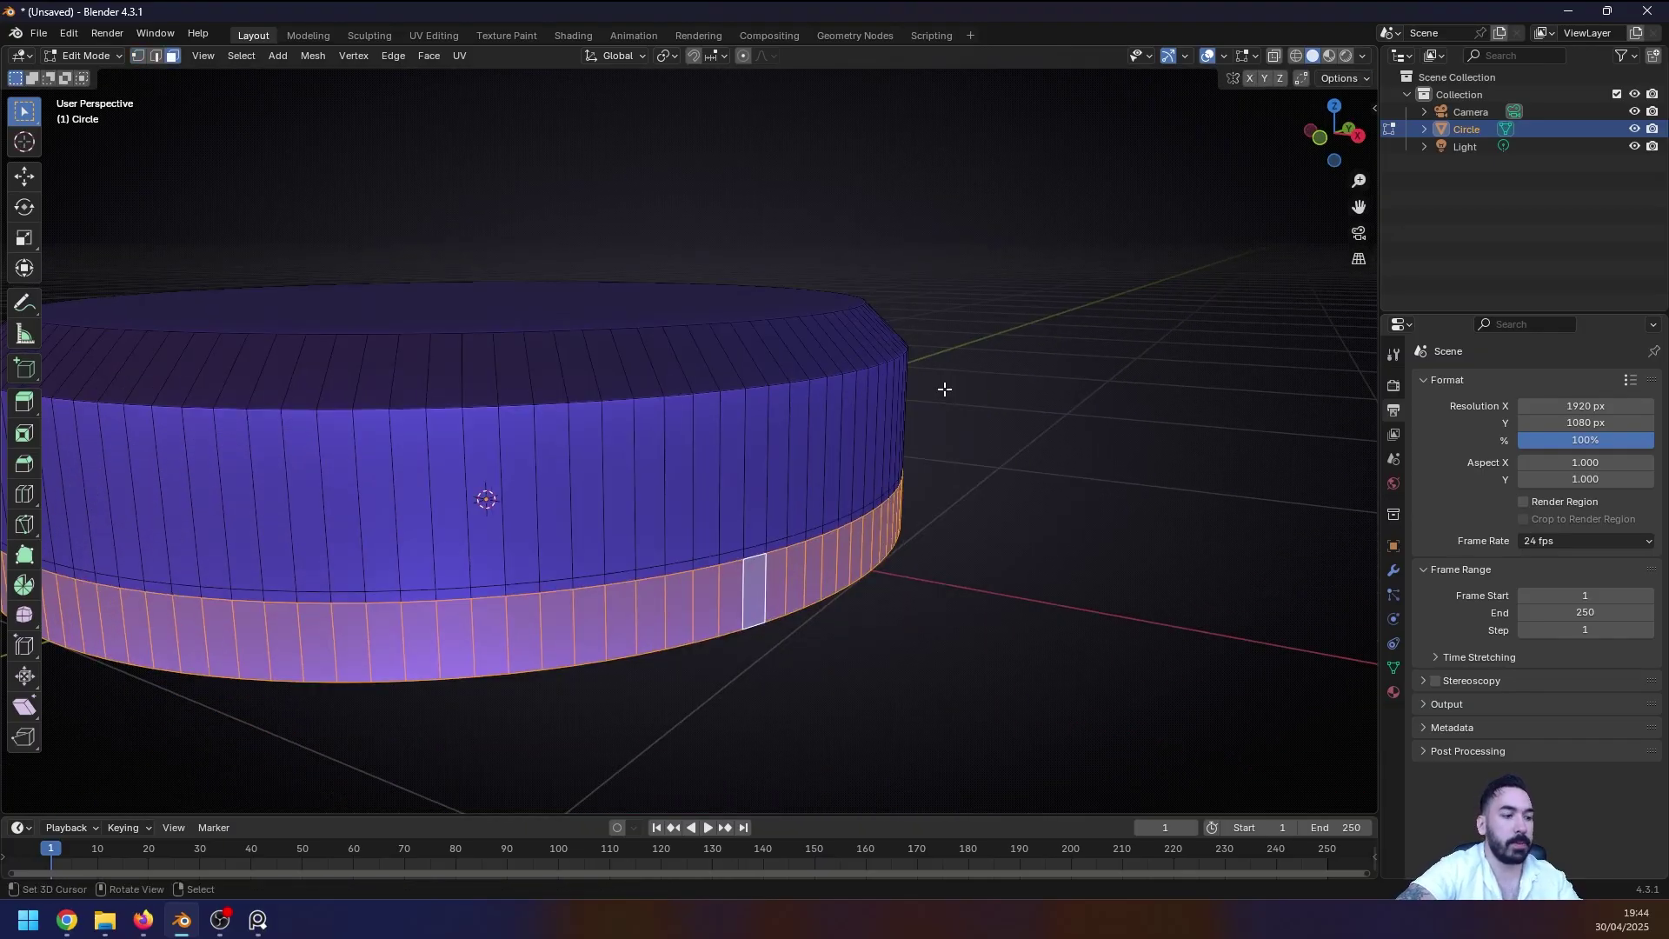
Step: Turn on the Screencast Keys display for the viewport
{"action": "key", "text": "n"}
{"action": "left_click", "coordinate": [1368, 250]}
{"action": "left_click", "coordinate": [1175, 106]}
{"action": "left_click", "coordinate": [1170, 105]}
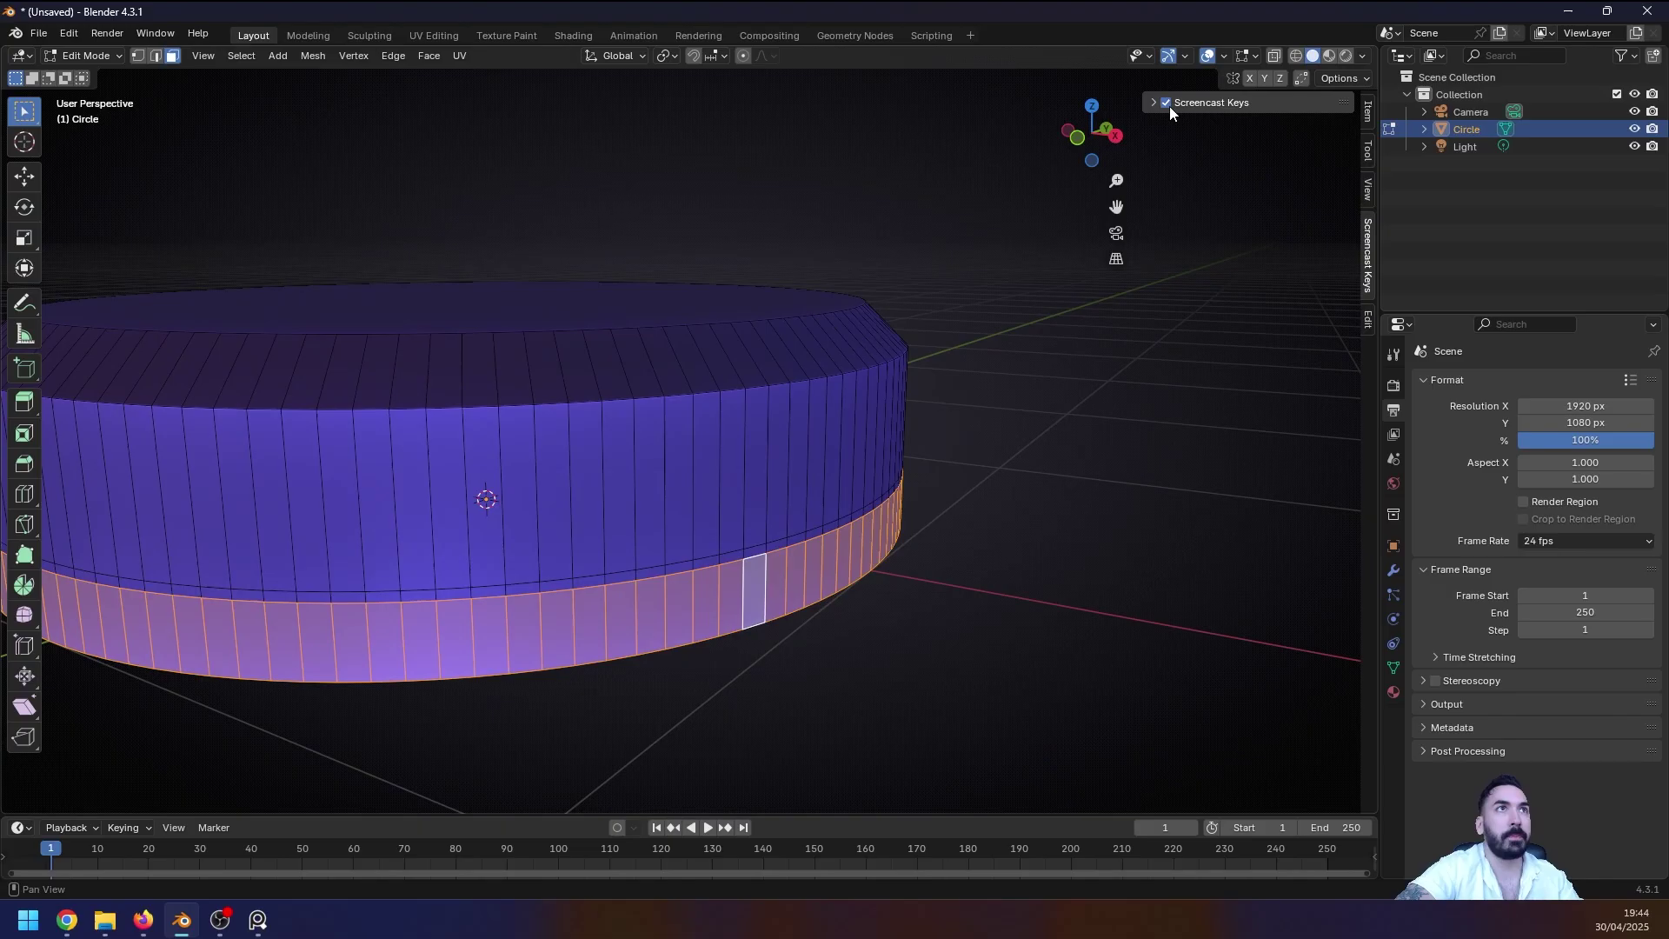
{"action": "key", "text": "n"}
Step: Scale the selected lower band outward to 1.016 in X and Y, excluding the Z axis
{"action": "middle_click_drag", "start_coordinate": [913, 515], "coordinate": [847, 440], "text": "shift"}
{"action": "scroll", "coordinate": [848, 440], "scroll_direction": "up", "scroll_amount": 3}
{"action": "key", "text": "s"}
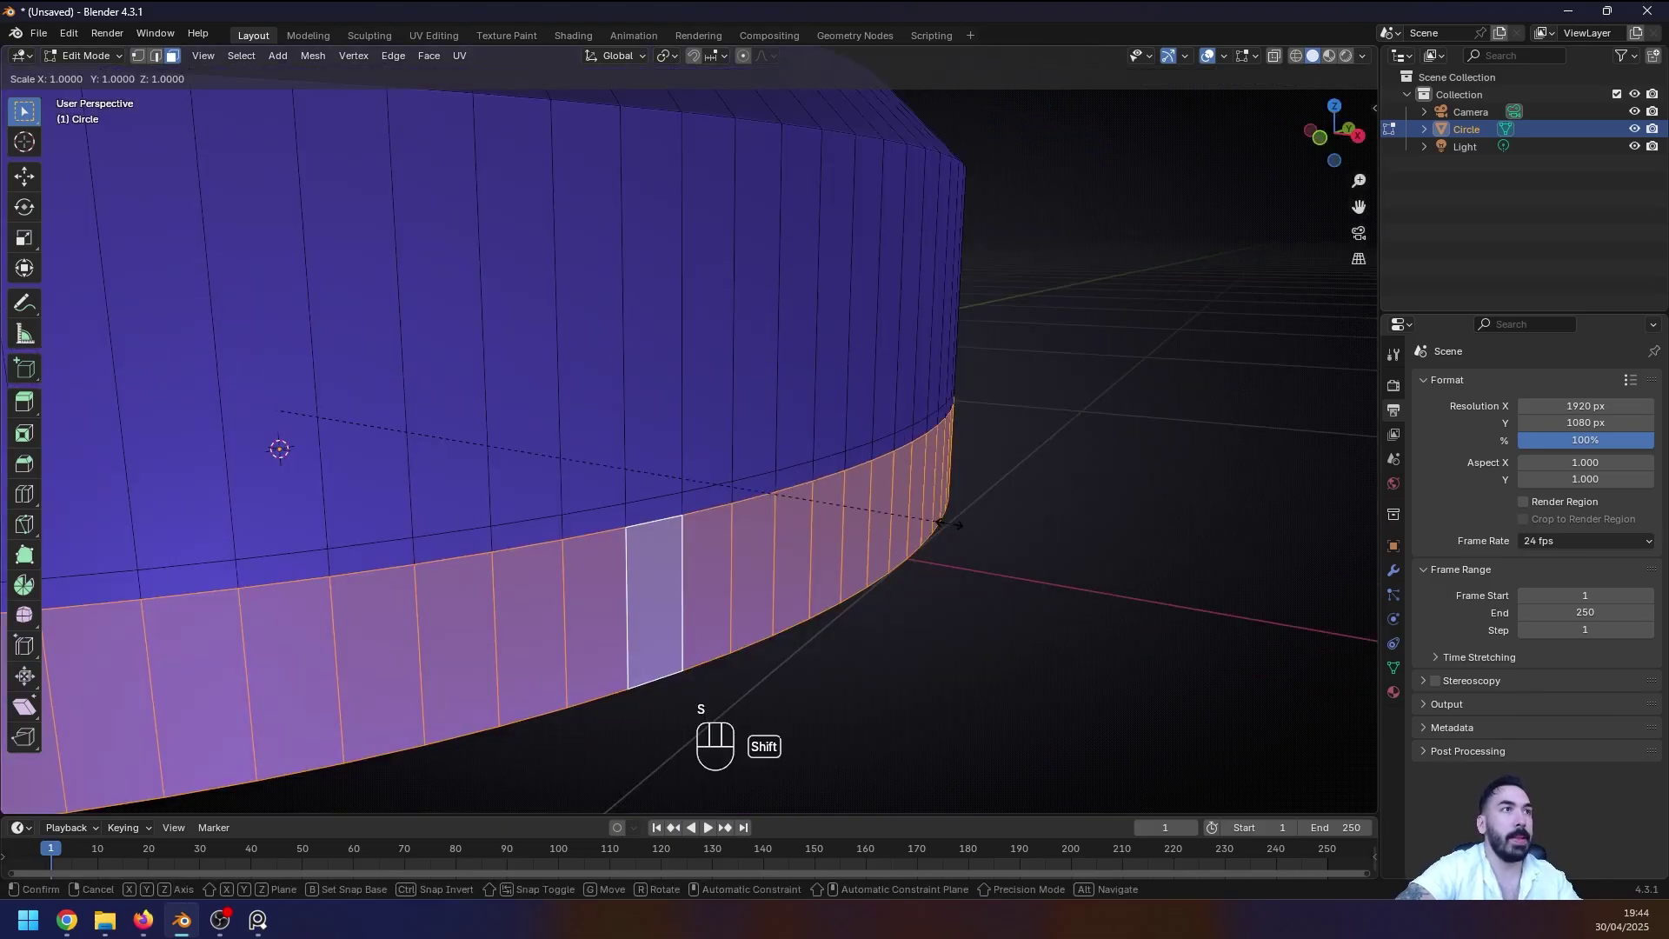
{"action": "key", "text": "shift+z"}
{"action": "left_click", "coordinate": [1017, 550]}
{"action": "scroll", "coordinate": [1017, 550], "scroll_direction": "down", "scroll_amount": 3}
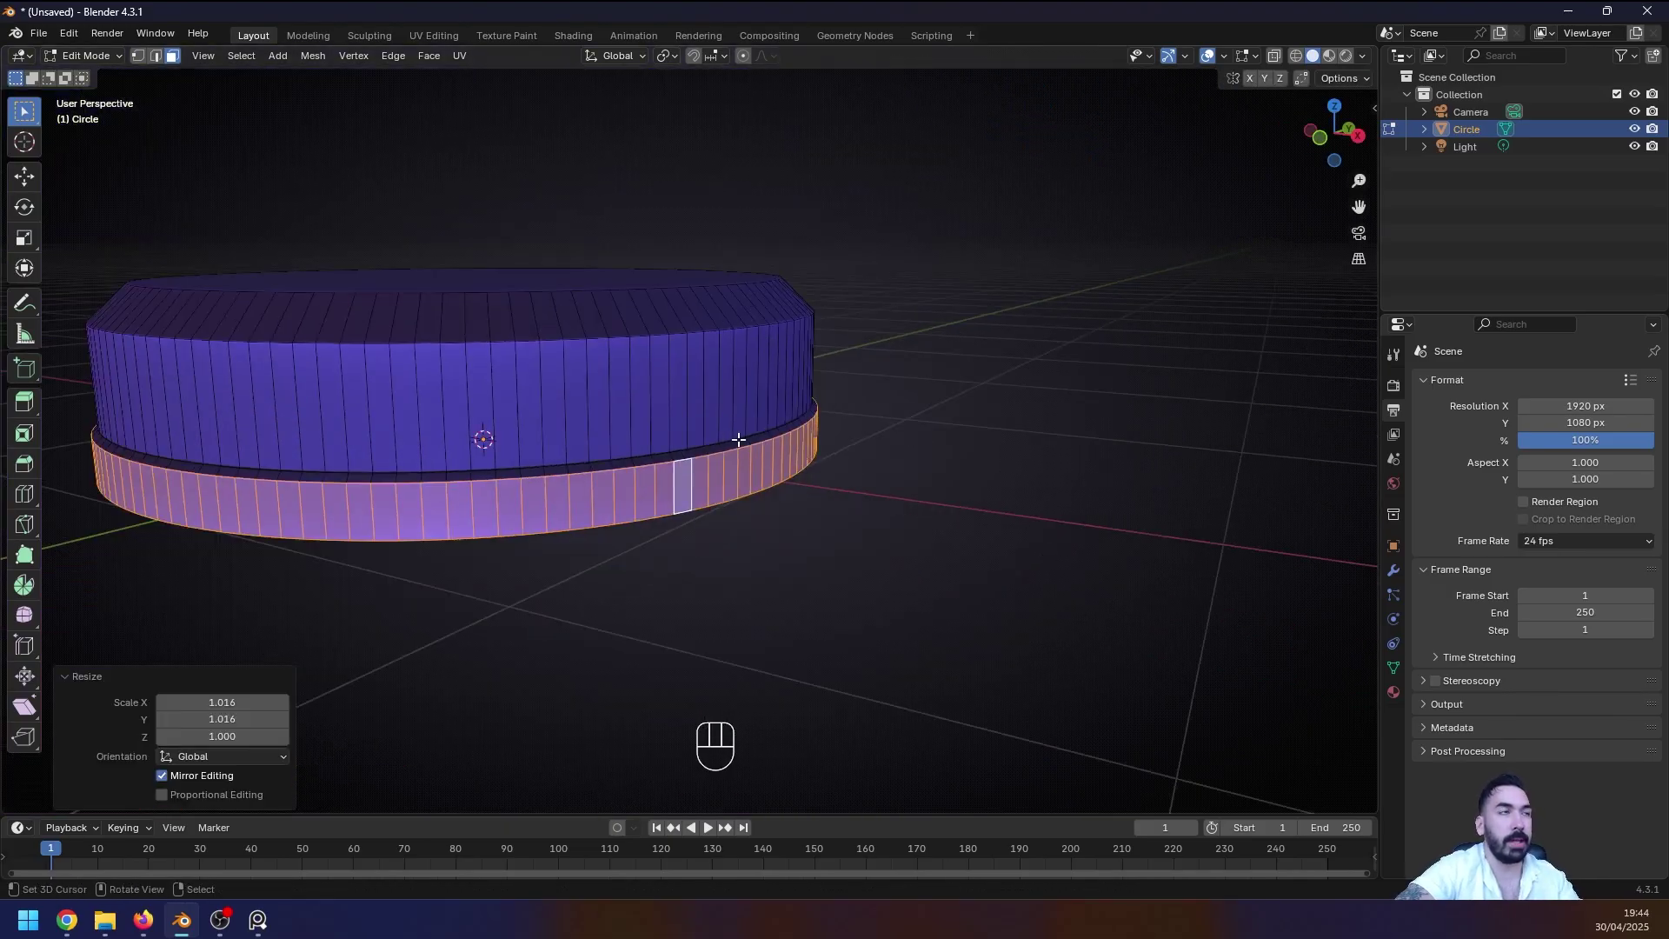
Step: Select the bevel and side wall face loops above the lower band, and return to Object Mode
{"action": "key", "text": "Tab"}
{"action": "key", "text": "3"}
{"action": "key", "text": "Tab"}
{"action": "key", "text": "3"}
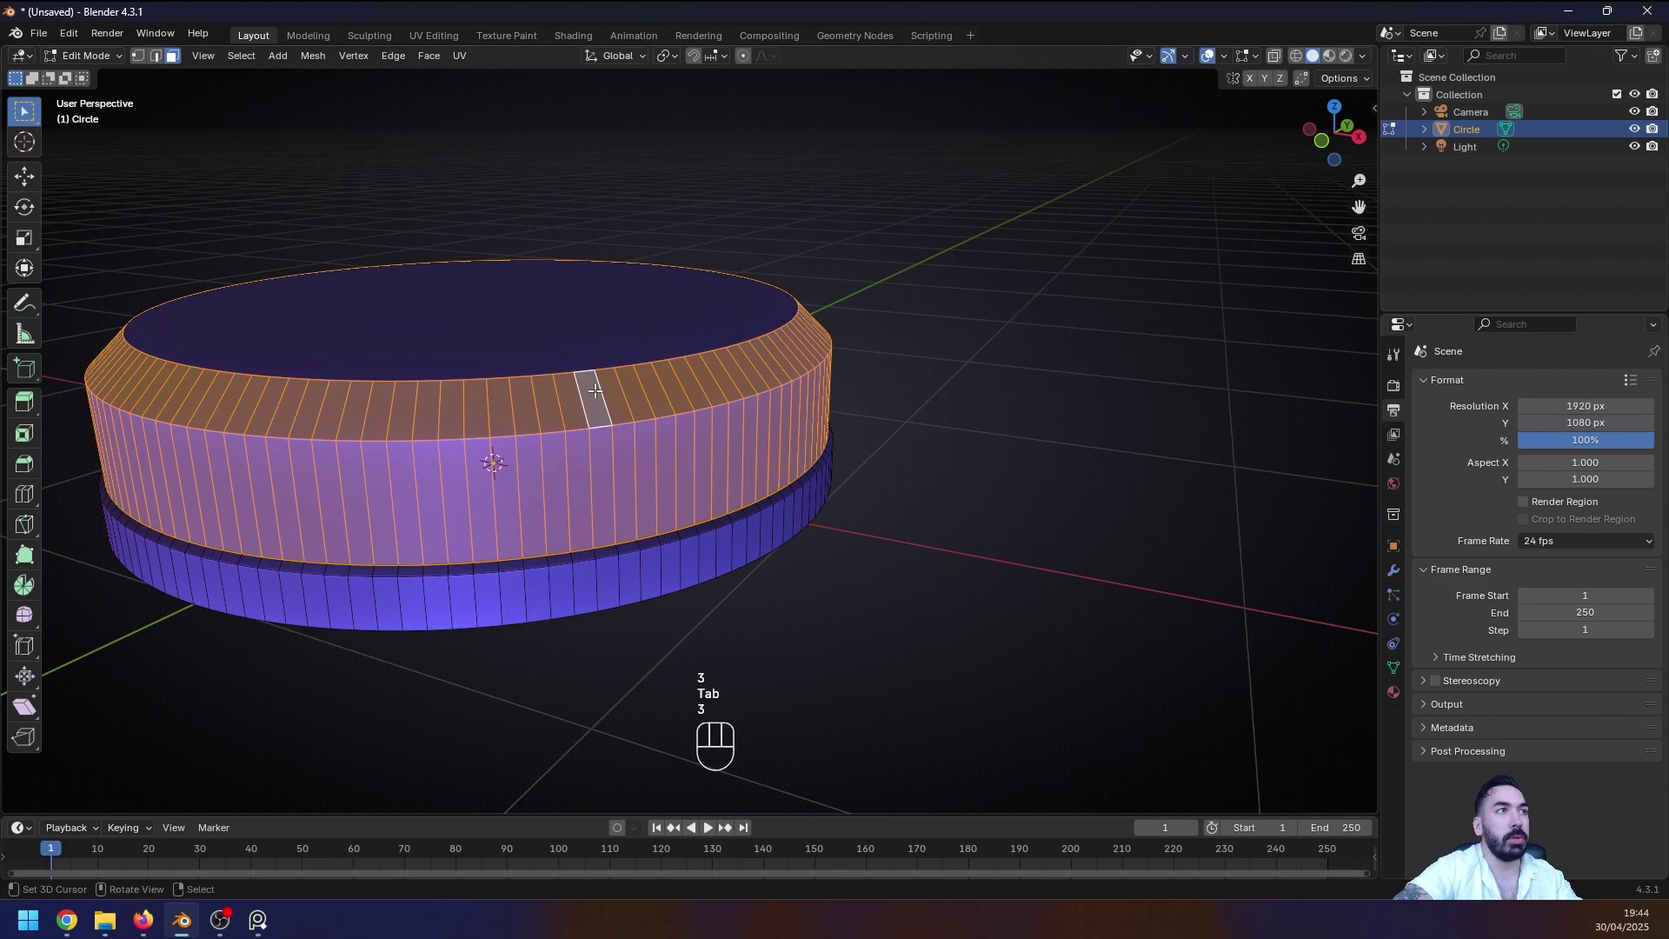
{"action": "middle_click_drag", "start_coordinate": [654, 523], "coordinate": [943, 628]}
{"action": "key", "text": "Tab"}
{"action": "scroll", "coordinate": [638, 586], "scroll_direction": "up", "scroll_amount": 1}
{"action": "middle_click_drag", "start_coordinate": [638, 586], "coordinate": [543, 144]}
{"action": "scroll", "coordinate": [691, 565], "scroll_direction": "down", "scroll_amount": 3}
Step: Switch to the Shading workspace, with the Shader Editor for nodes and the UV Editor in the image area
{"action": "left_click", "coordinate": [572, 35]}
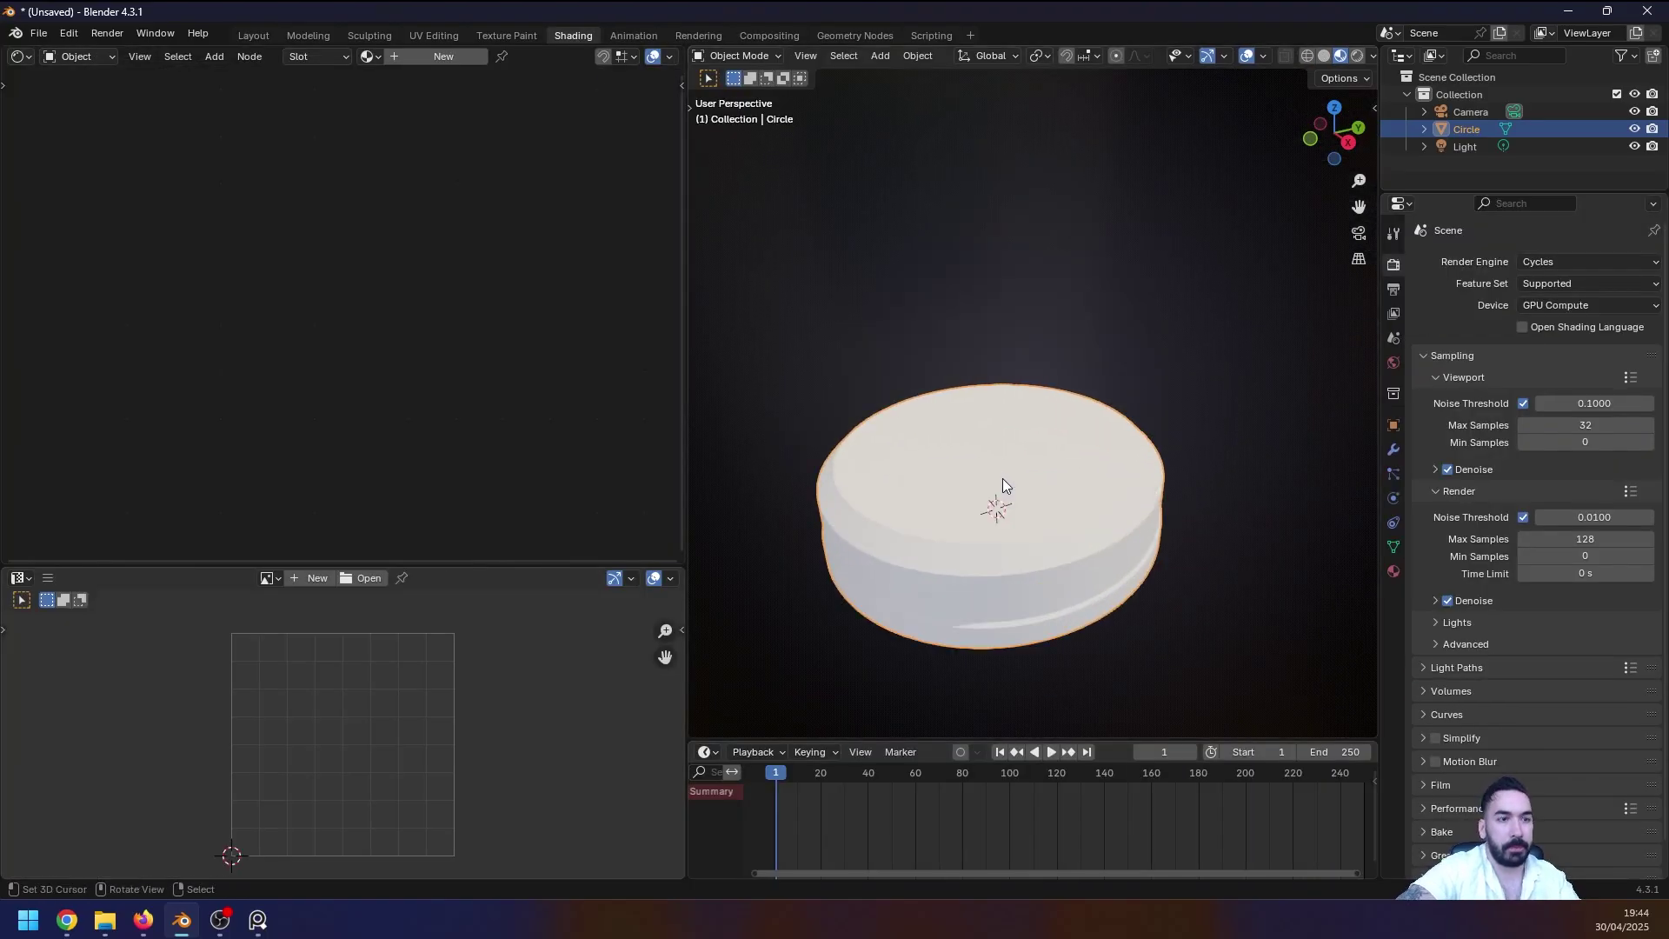
{"action": "scroll", "coordinate": [1003, 478], "scroll_direction": "up", "scroll_amount": 2}
{"action": "left_click", "coordinate": [19, 56]}
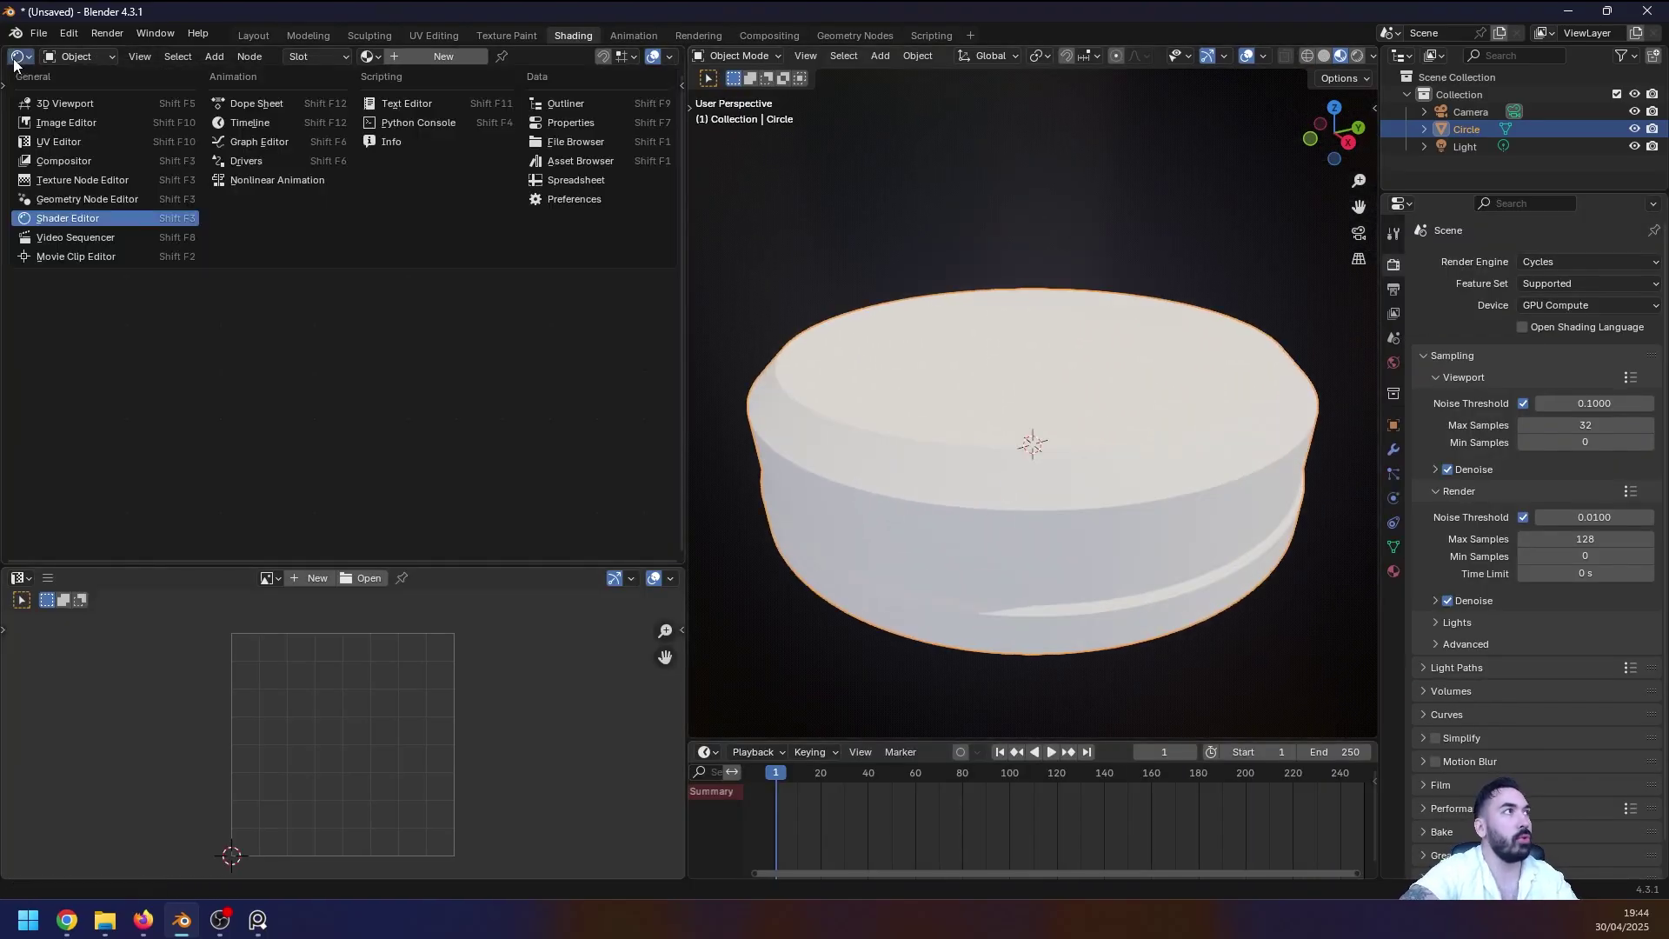
{"action": "left_click", "coordinate": [47, 221]}
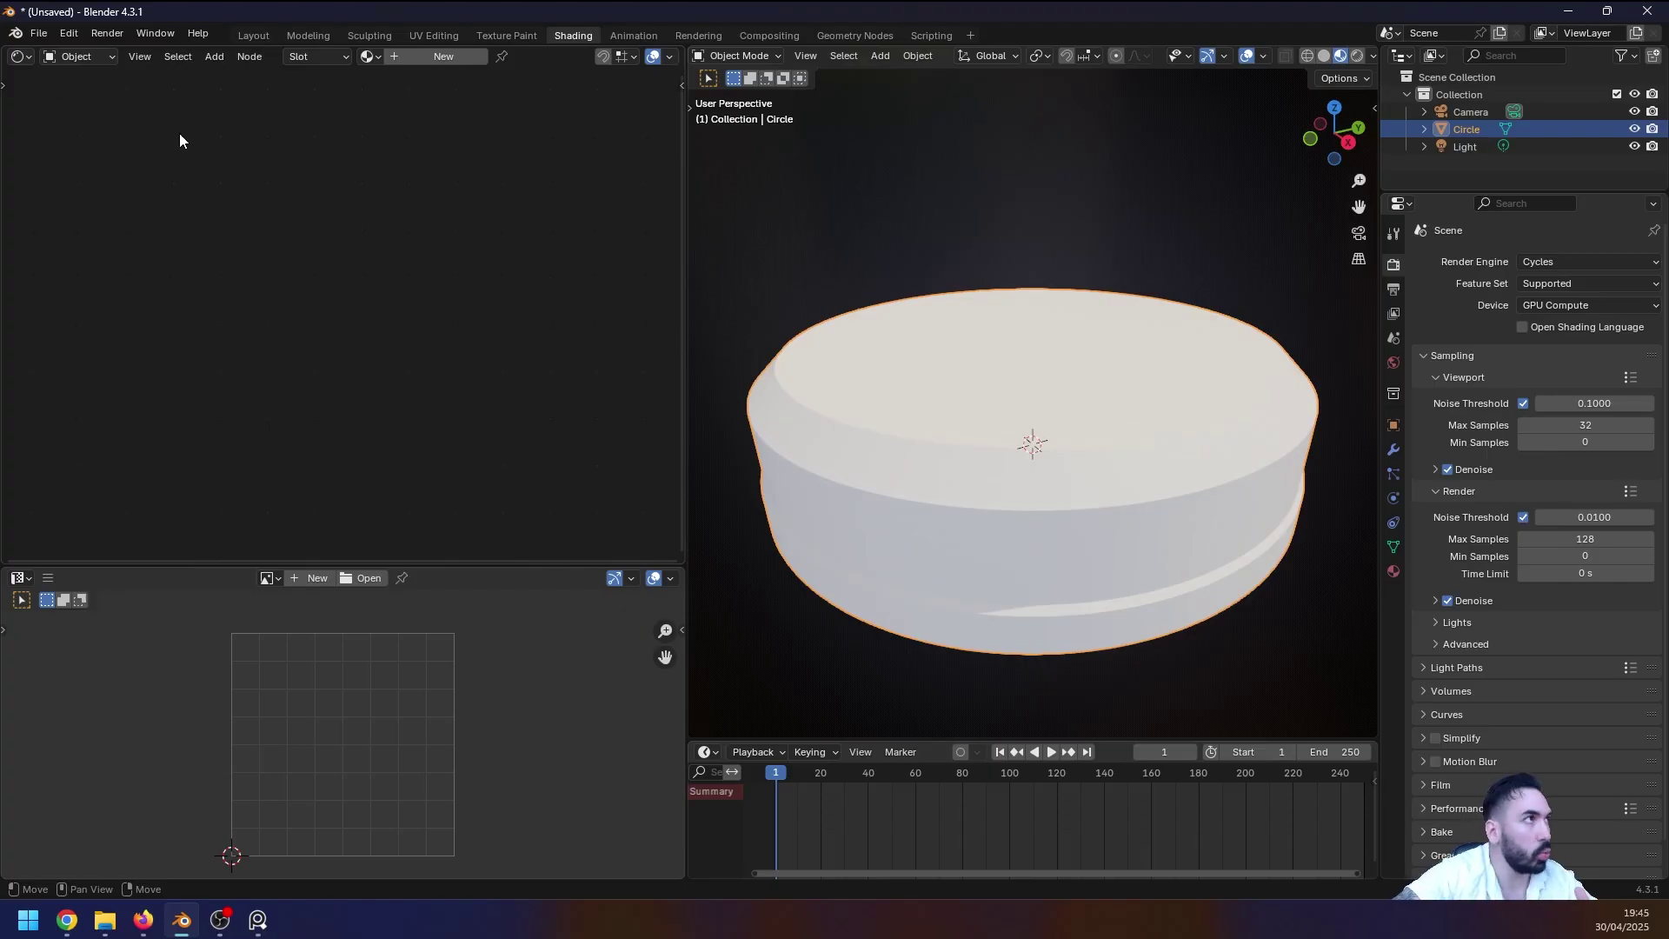
{"action": "left_click", "coordinate": [21, 578]}
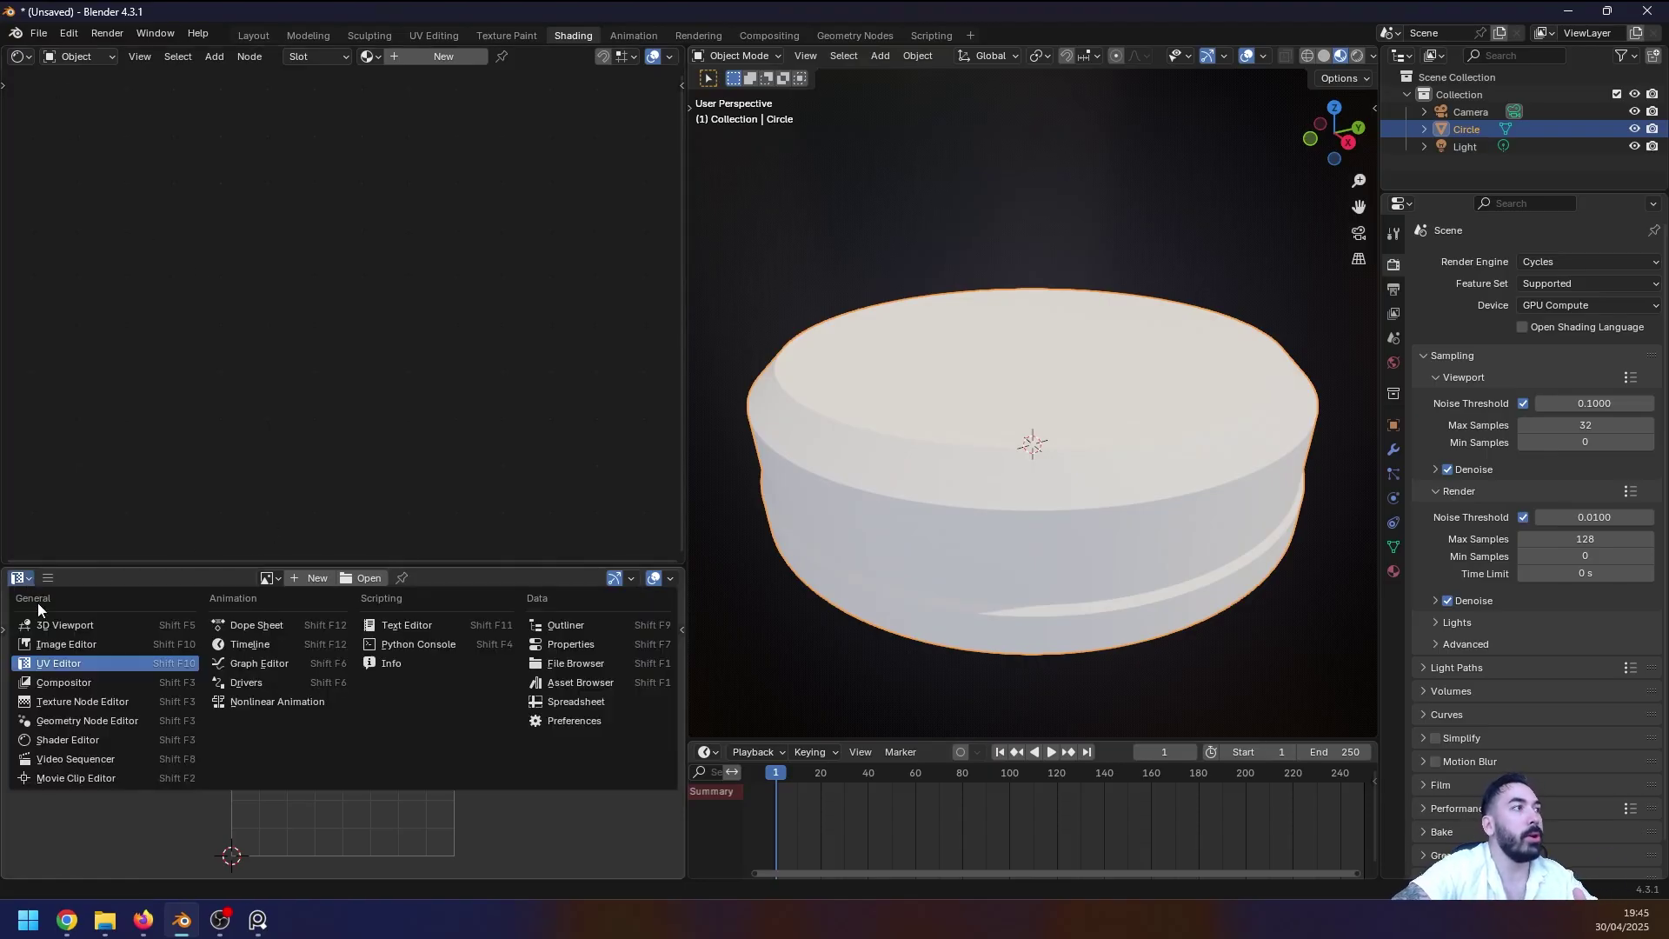
{"action": "left_click", "coordinate": [55, 646]}
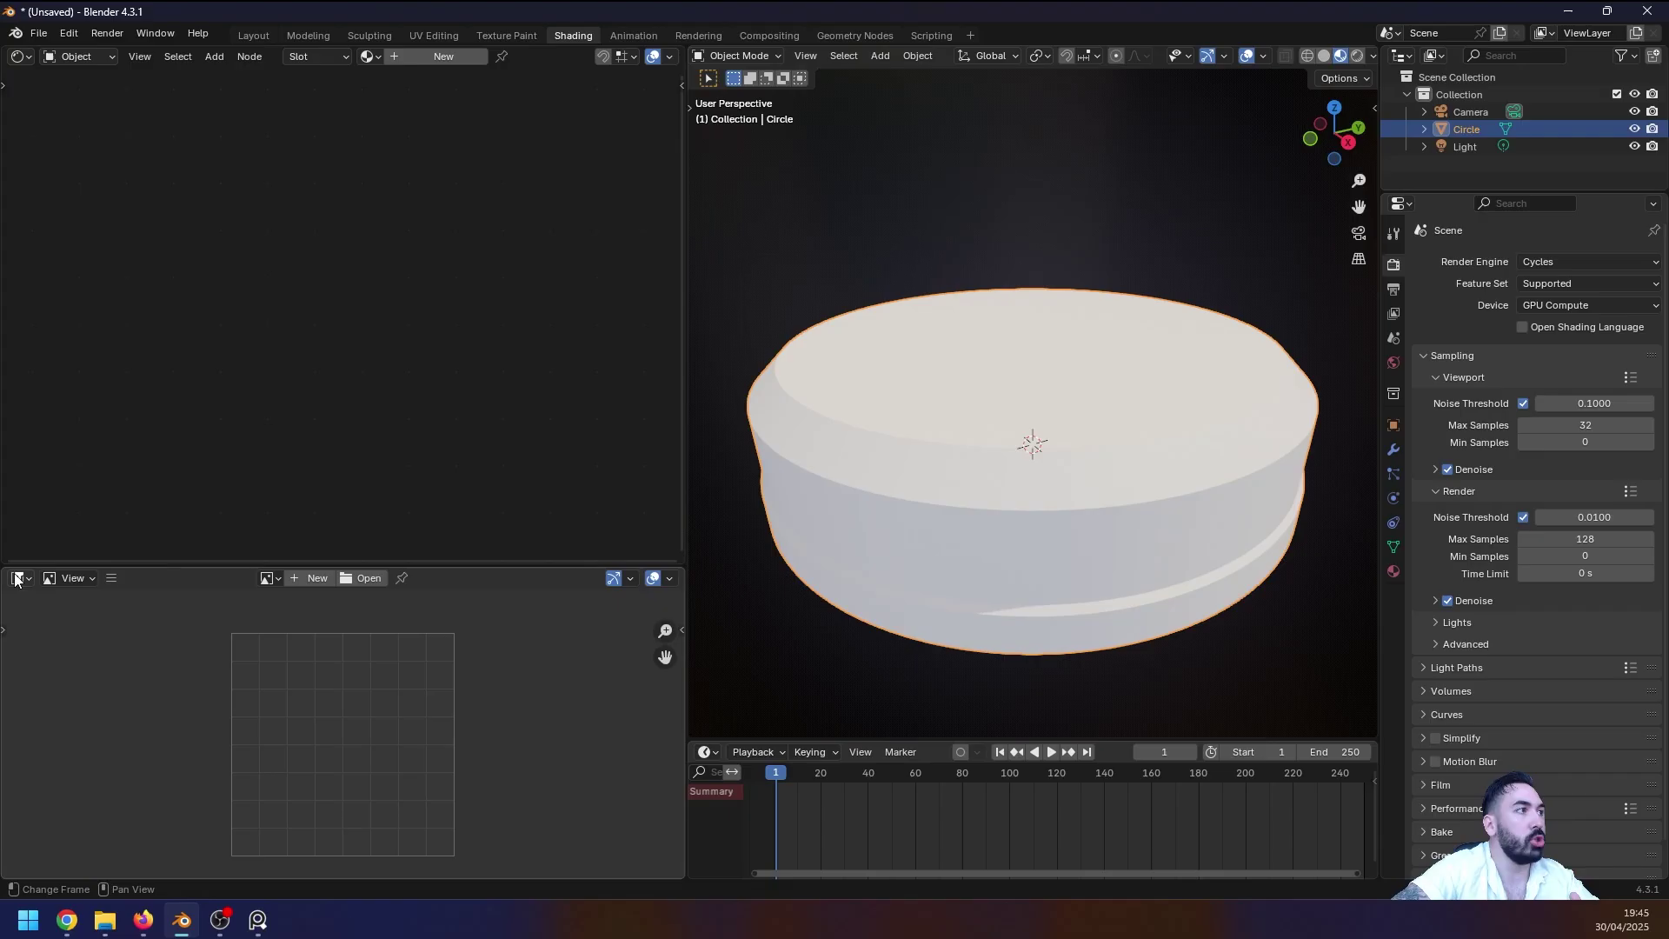
{"action": "left_click", "coordinate": [25, 581]}
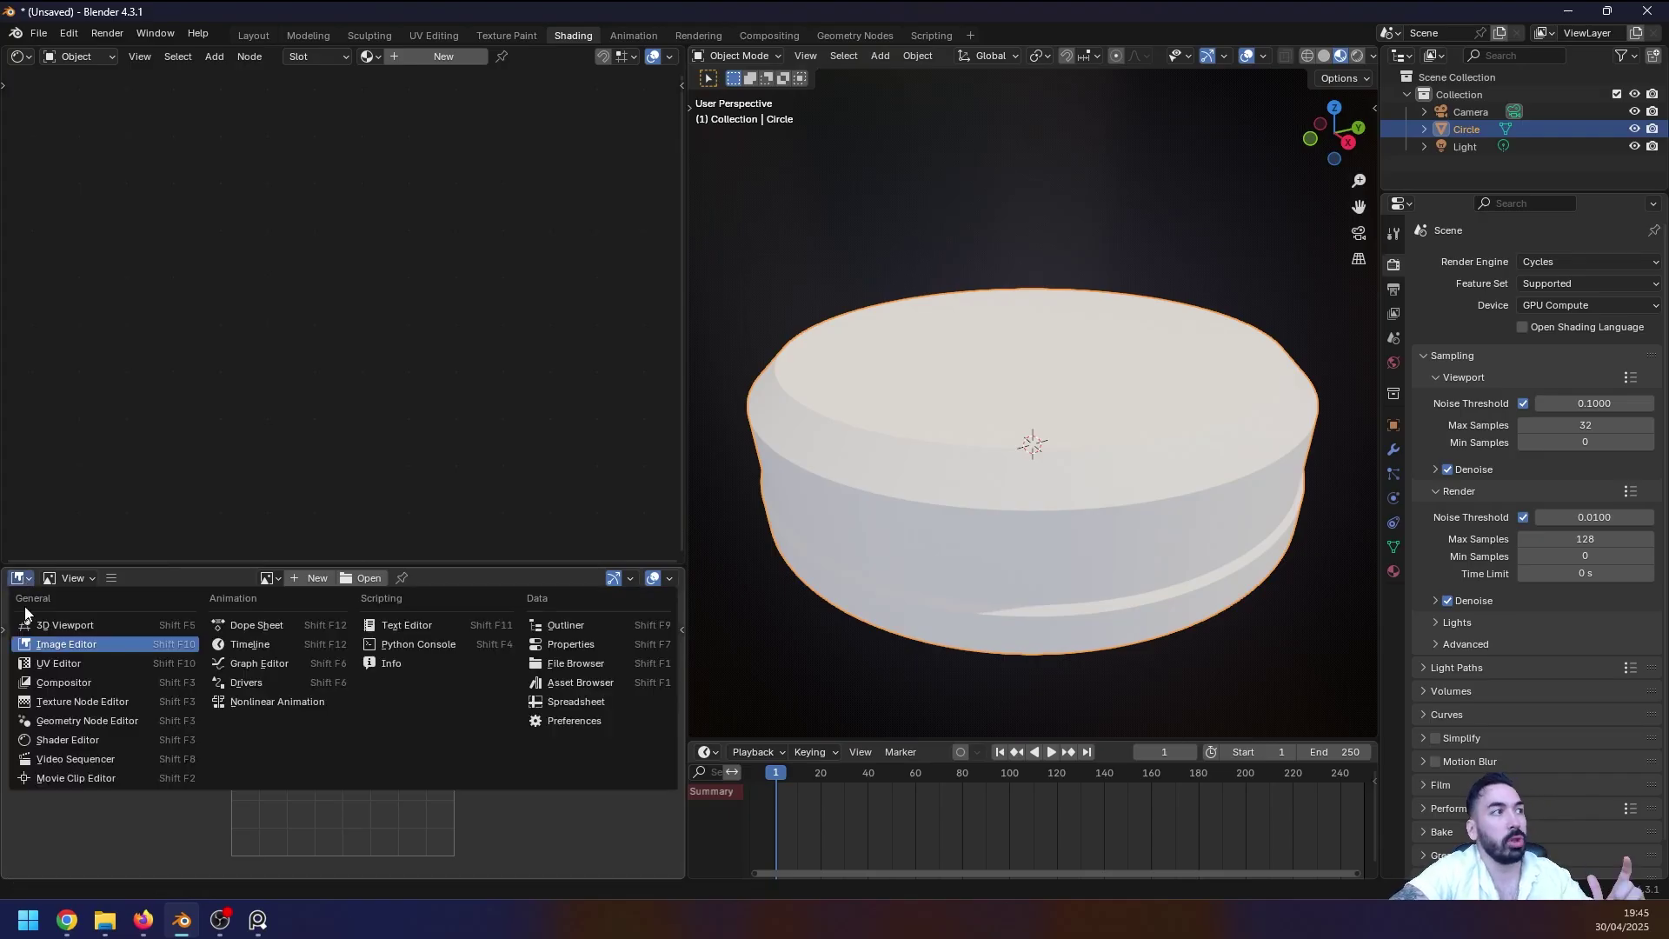
{"action": "left_click", "coordinate": [57, 662]}
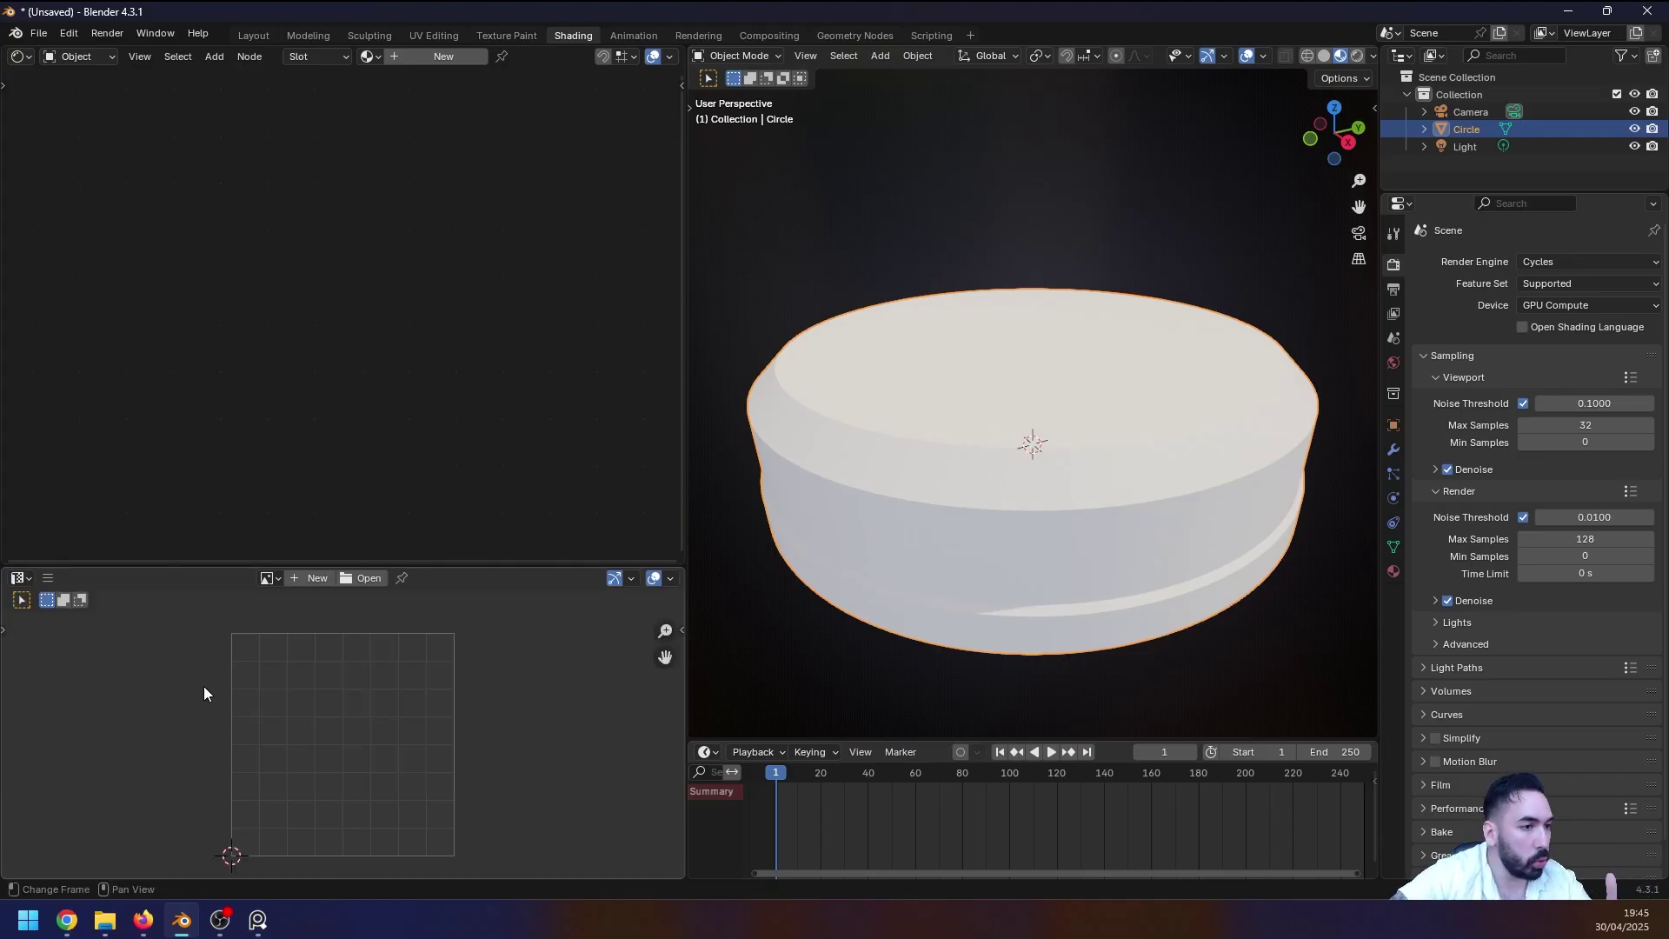
Step: Create a new material for the cap and bring its shader nodes into view
{"action": "scroll", "coordinate": [1078, 489], "scroll_direction": "down", "scroll_amount": 3}
{"action": "middle_click_drag", "start_coordinate": [1078, 488], "coordinate": [1046, 499]}
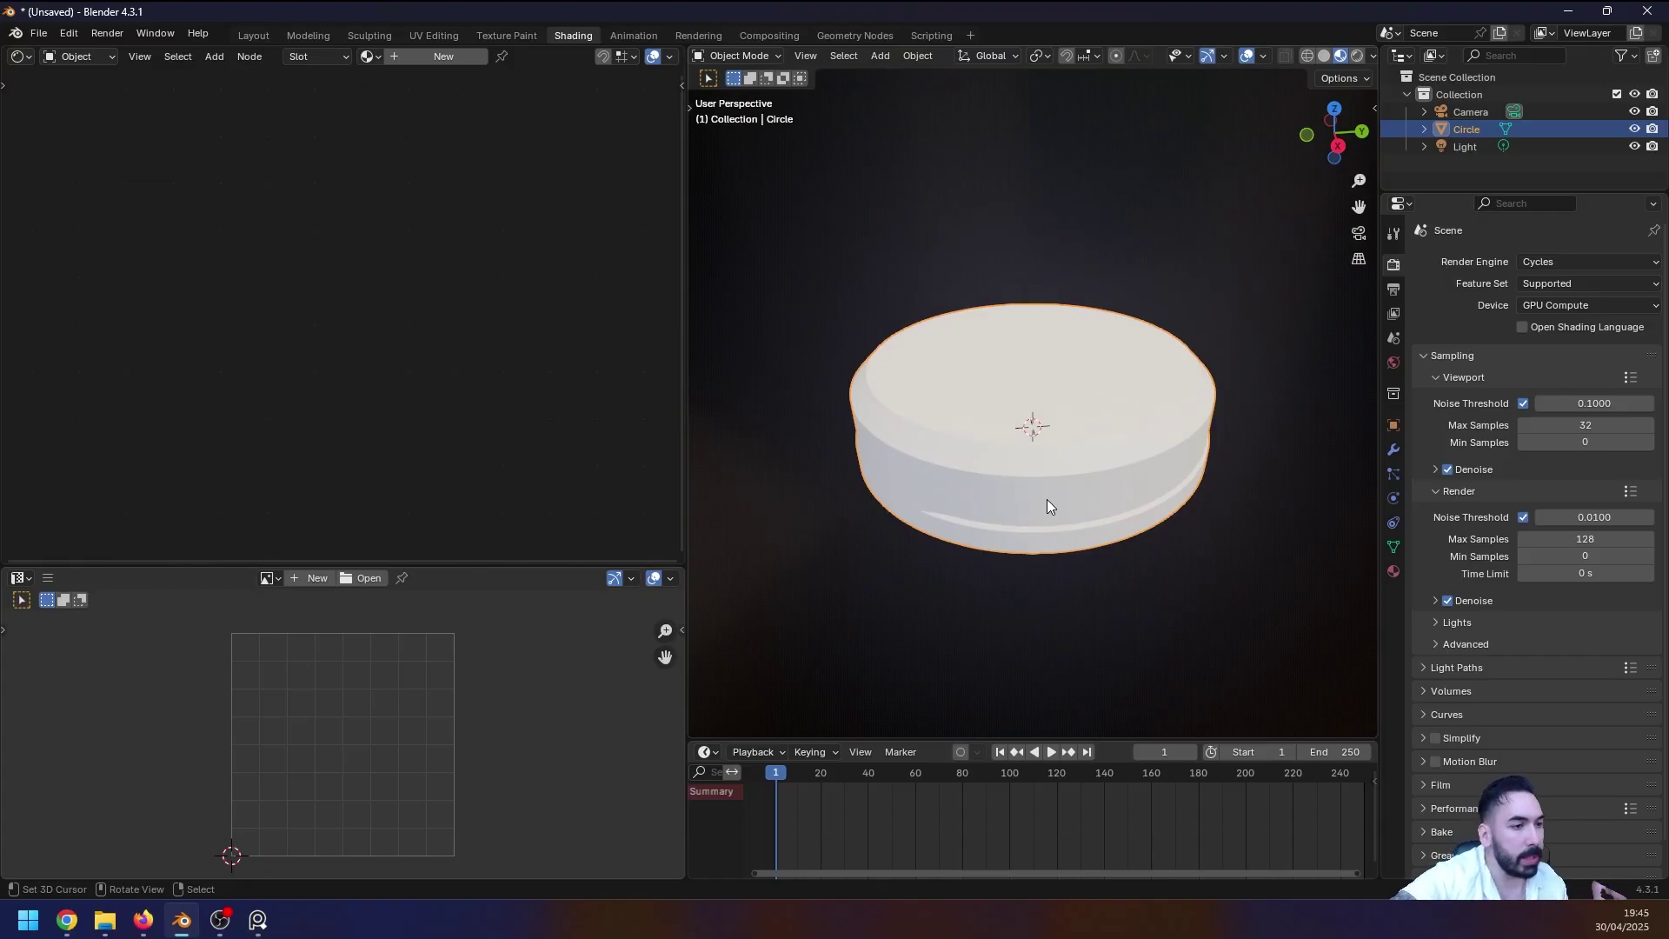
{"action": "middle_click_drag", "start_coordinate": [1095, 522], "coordinate": [1017, 495]}
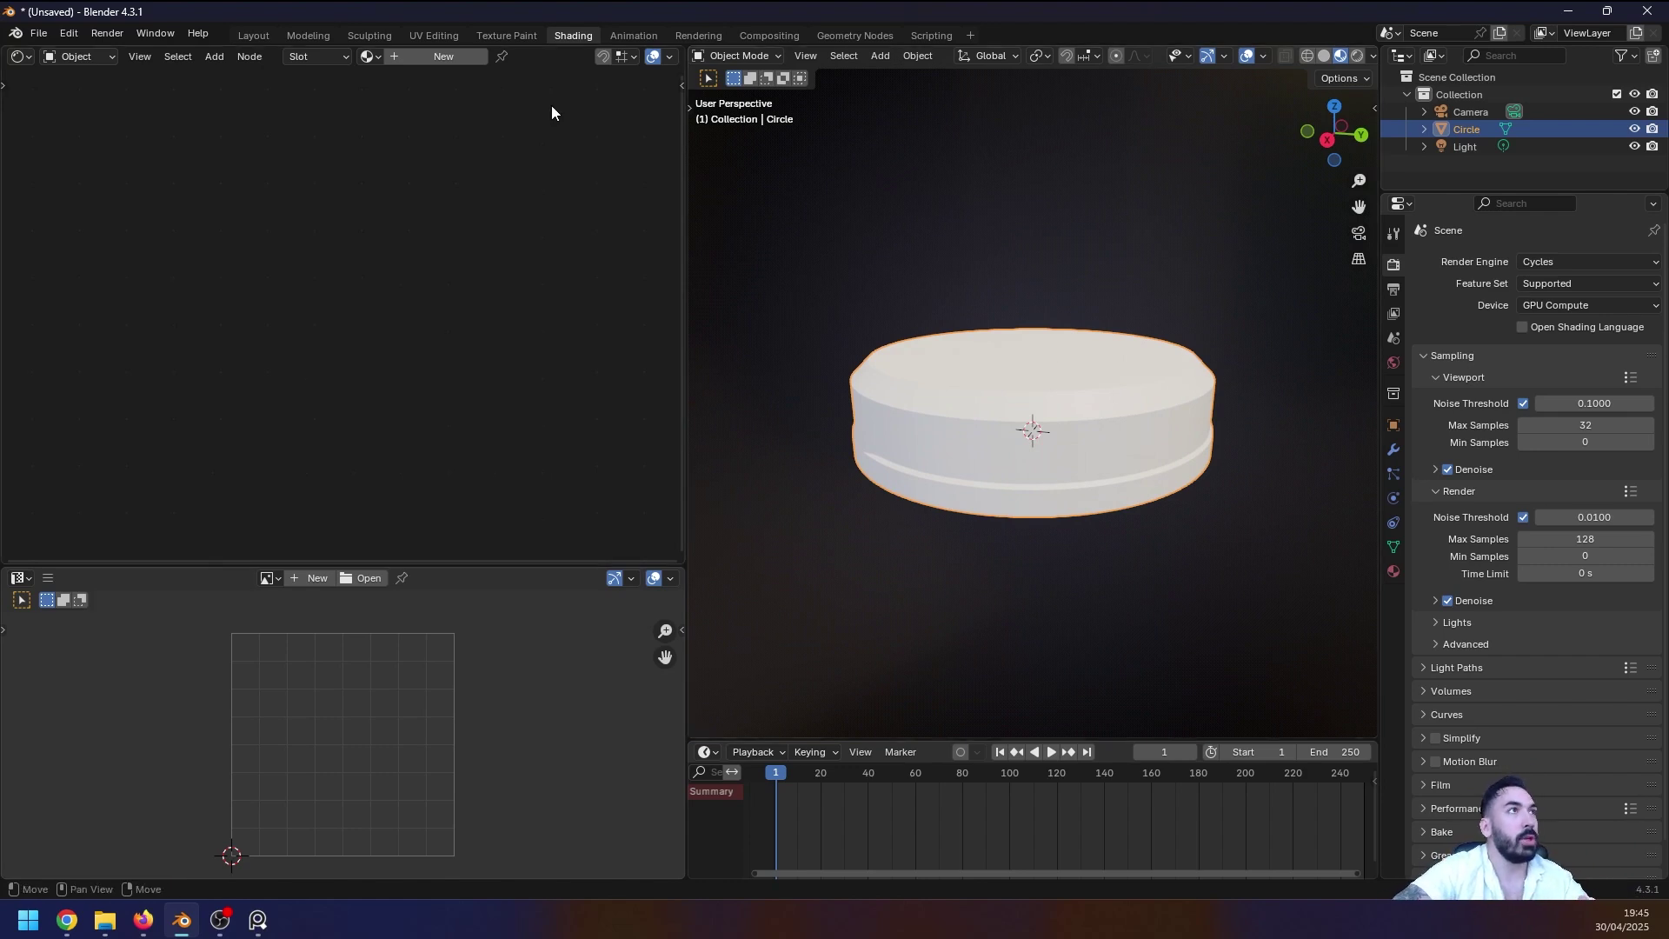
{"action": "left_click", "coordinate": [439, 56]}
{"action": "mouse_move", "coordinate": [969, 395]}
{"action": "middle_mouse_down"}
{"action": "mouse_move", "coordinate": [965, 411]}
{"action": "mouse_move", "coordinate": [979, 405]}
{"action": "middle_mouse_up"}
{"action": "scroll", "coordinate": [979, 405], "scroll_direction": "up", "scroll_amount": 3}
{"action": "middle_click_drag", "start_coordinate": [218, 287], "coordinate": [403, 270]}
{"action": "scroll", "coordinate": [374, 269], "scroll_direction": "up", "scroll_amount": 1}
{"action": "left_click", "coordinate": [358, 269]}
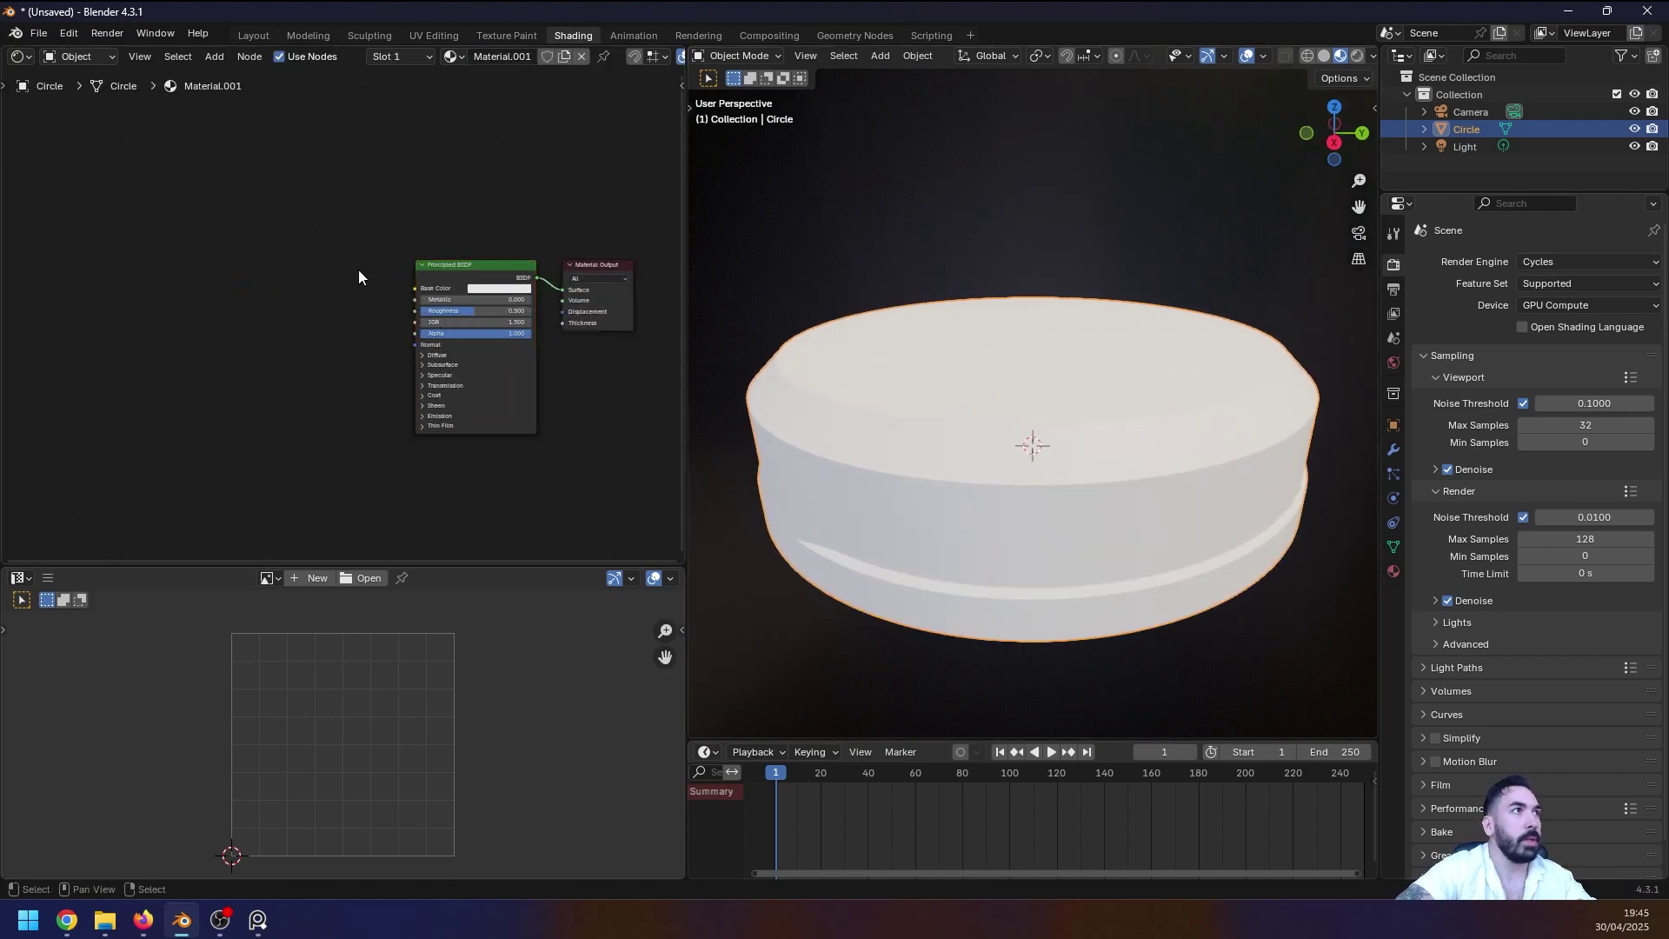
{"action": "scroll", "coordinate": [348, 271], "scroll_direction": "up", "scroll_amount": 3}
{"action": "scroll", "coordinate": [304, 269], "scroll_direction": "down", "scroll_amount": 2}
{"action": "left_click_drag", "start_coordinate": [291, 218], "coordinate": [626, 404]}
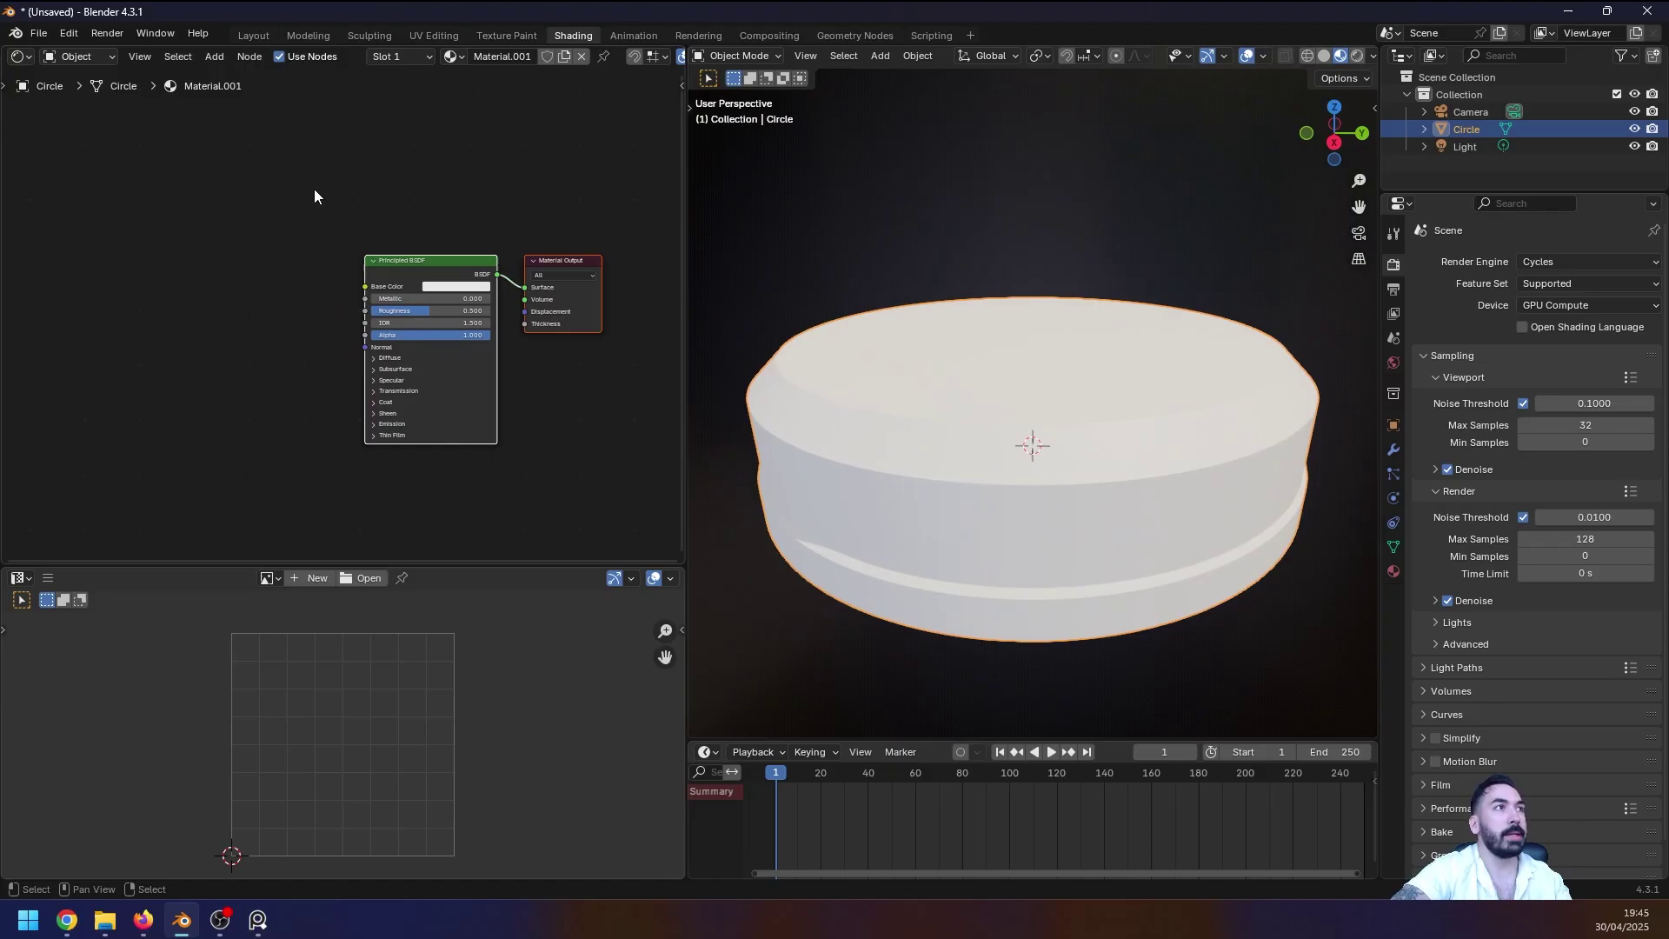
Step: Add a Wave Texture node beside the Principled BSDF in the cap's material
{"action": "left_click_drag", "start_coordinate": [315, 189], "coordinate": [268, 221]}
{"action": "key", "text": "shift+a"}
{"action": "left_click", "coordinate": [212, 231]}
{"action": "type", "text": "WAVE"}
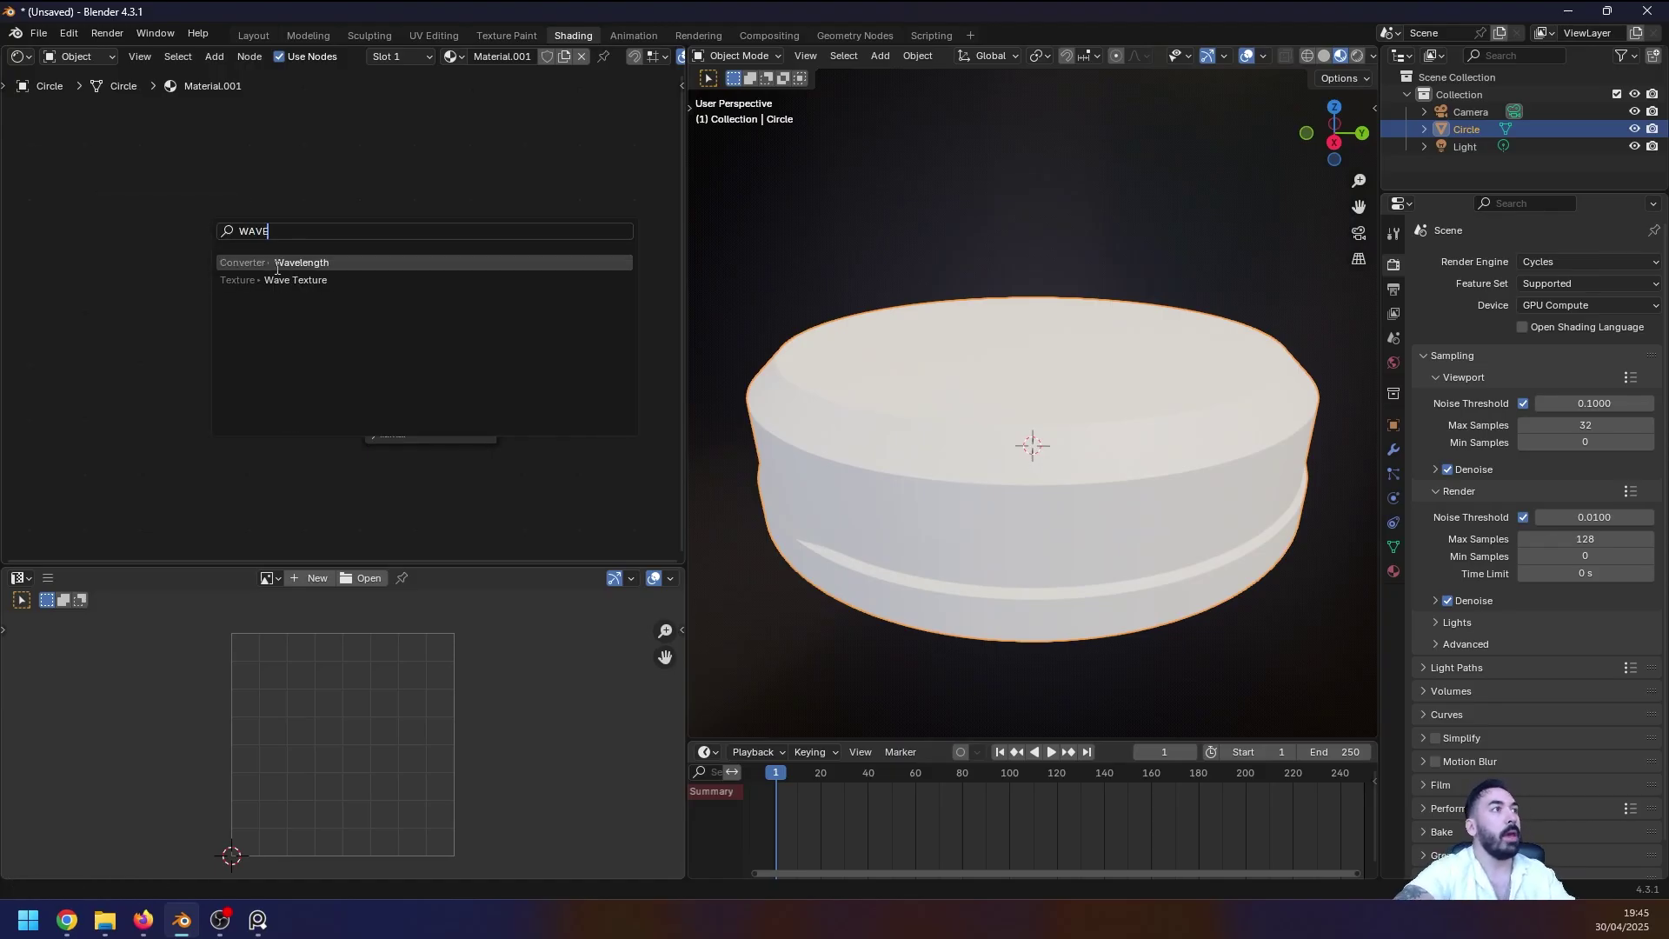
{"action": "left_click", "coordinate": [286, 279]}
{"action": "left_click", "coordinate": [144, 297]}
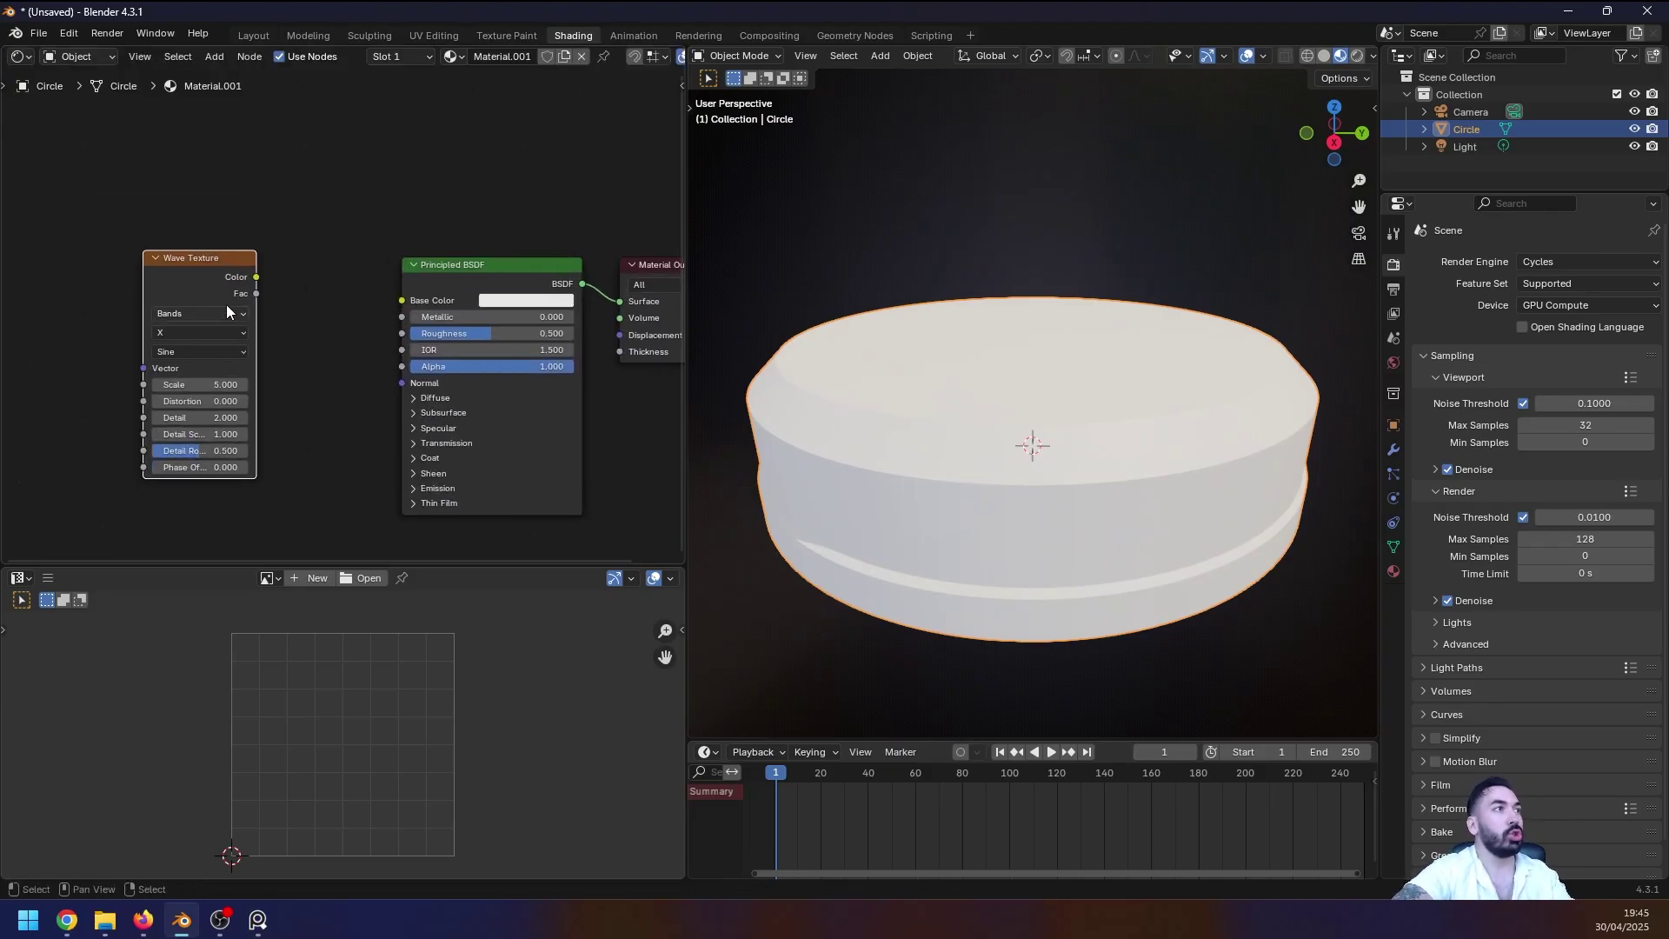
Step: Connect the Wave Texture's Color output to the Principled BSDF's Base Color and inspect the bands on the cap
{"action": "left_click_drag", "start_coordinate": [257, 277], "coordinate": [415, 297]}
{"action": "mouse_move", "coordinate": [999, 439]}
{"action": "middle_mouse_down"}
{"action": "mouse_move", "coordinate": [1026, 445]}
{"action": "mouse_move", "coordinate": [844, 447]}
{"action": "mouse_move", "coordinate": [985, 435]}
{"action": "middle_mouse_up"}
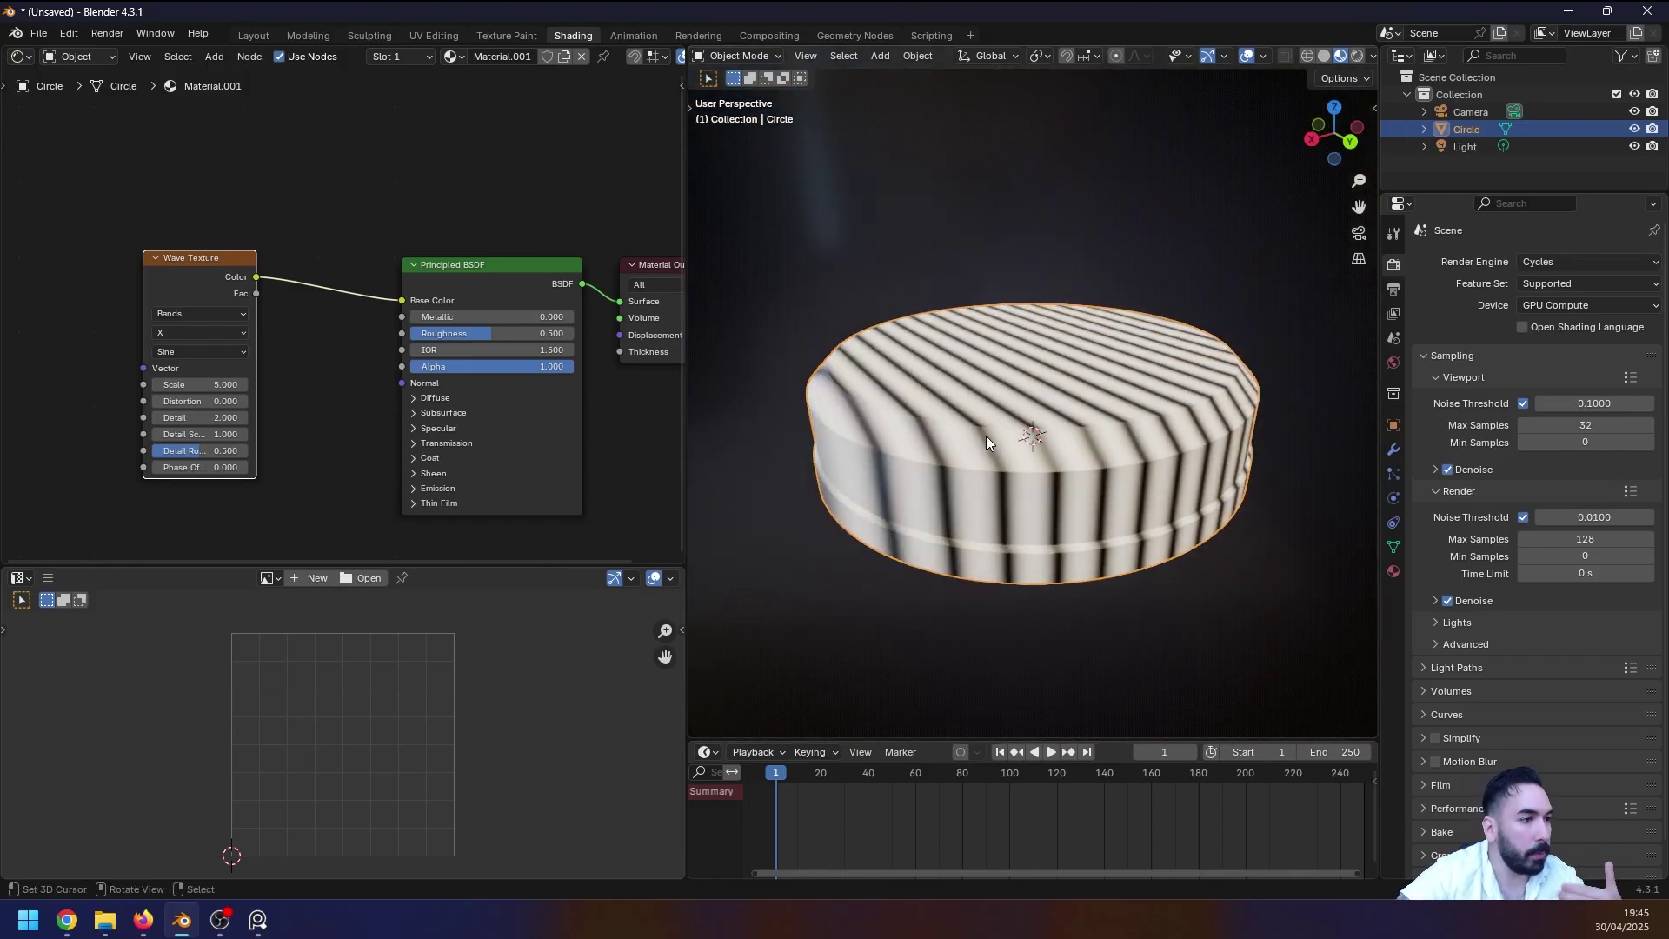
{"action": "middle_click_drag", "start_coordinate": [977, 419], "coordinate": [1030, 462]}
{"action": "scroll", "coordinate": [1041, 443], "scroll_direction": "down", "scroll_amount": 3}
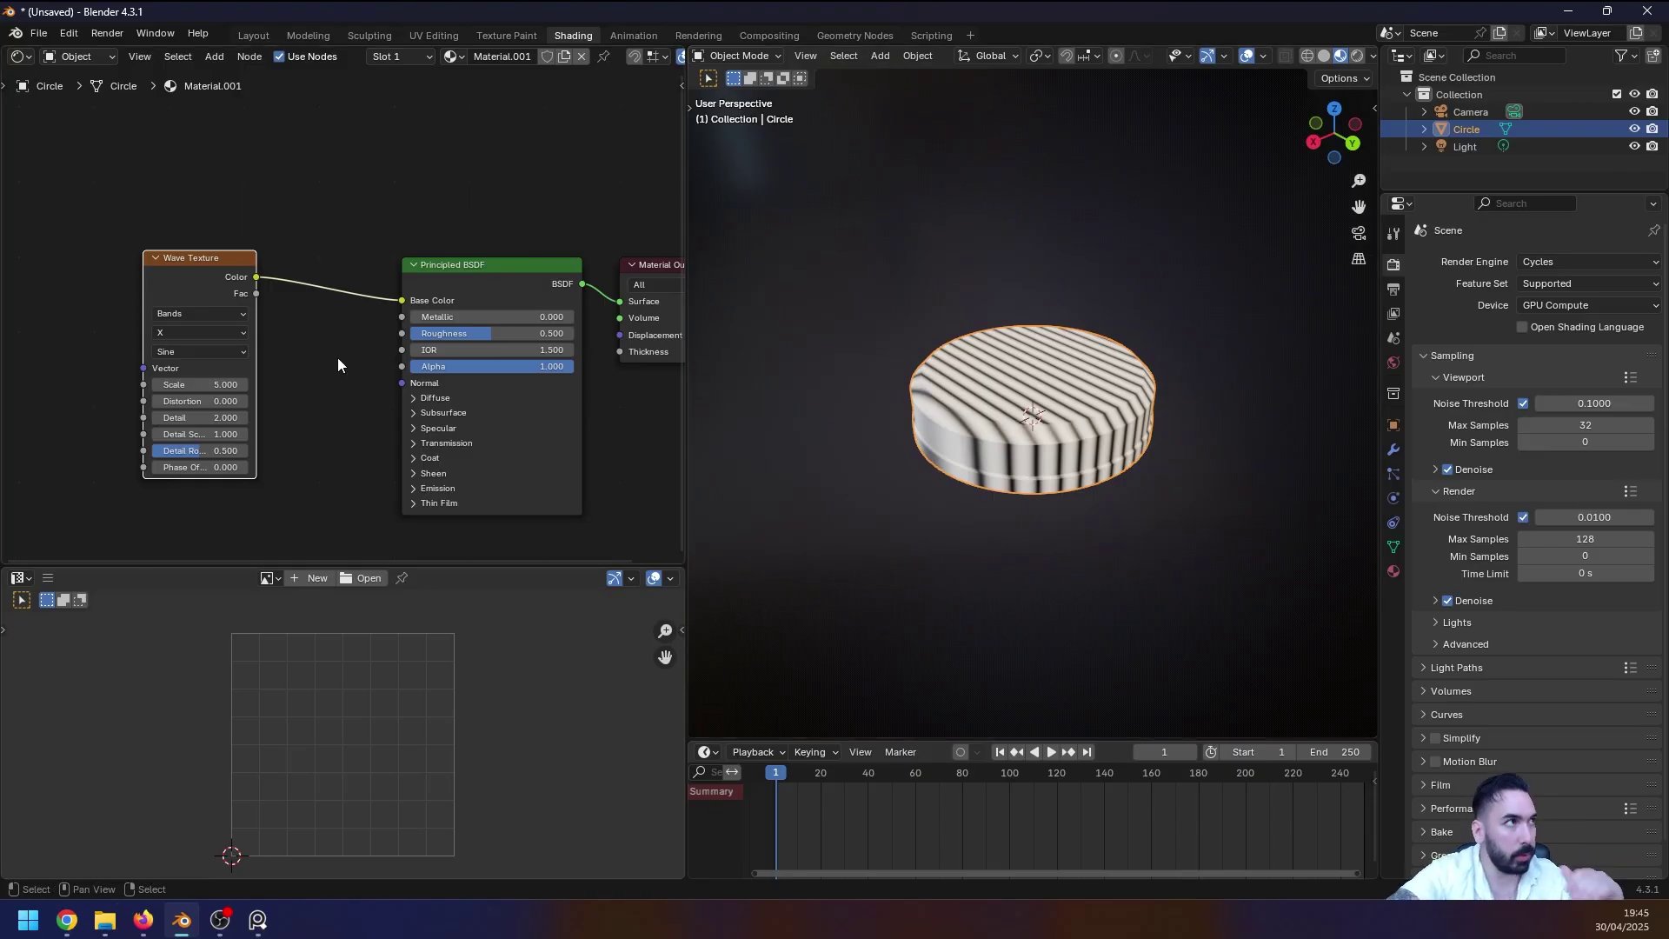
Step: Move the Wave Texture node closer to the Principled BSDF to free space in front of it
{"action": "middle_click_drag", "start_coordinate": [218, 310], "coordinate": [401, 306]}
{"action": "scroll", "coordinate": [387, 293], "scroll_direction": "down", "scroll_amount": 1}
{"action": "left_click_drag", "start_coordinate": [386, 271], "coordinate": [414, 269]}
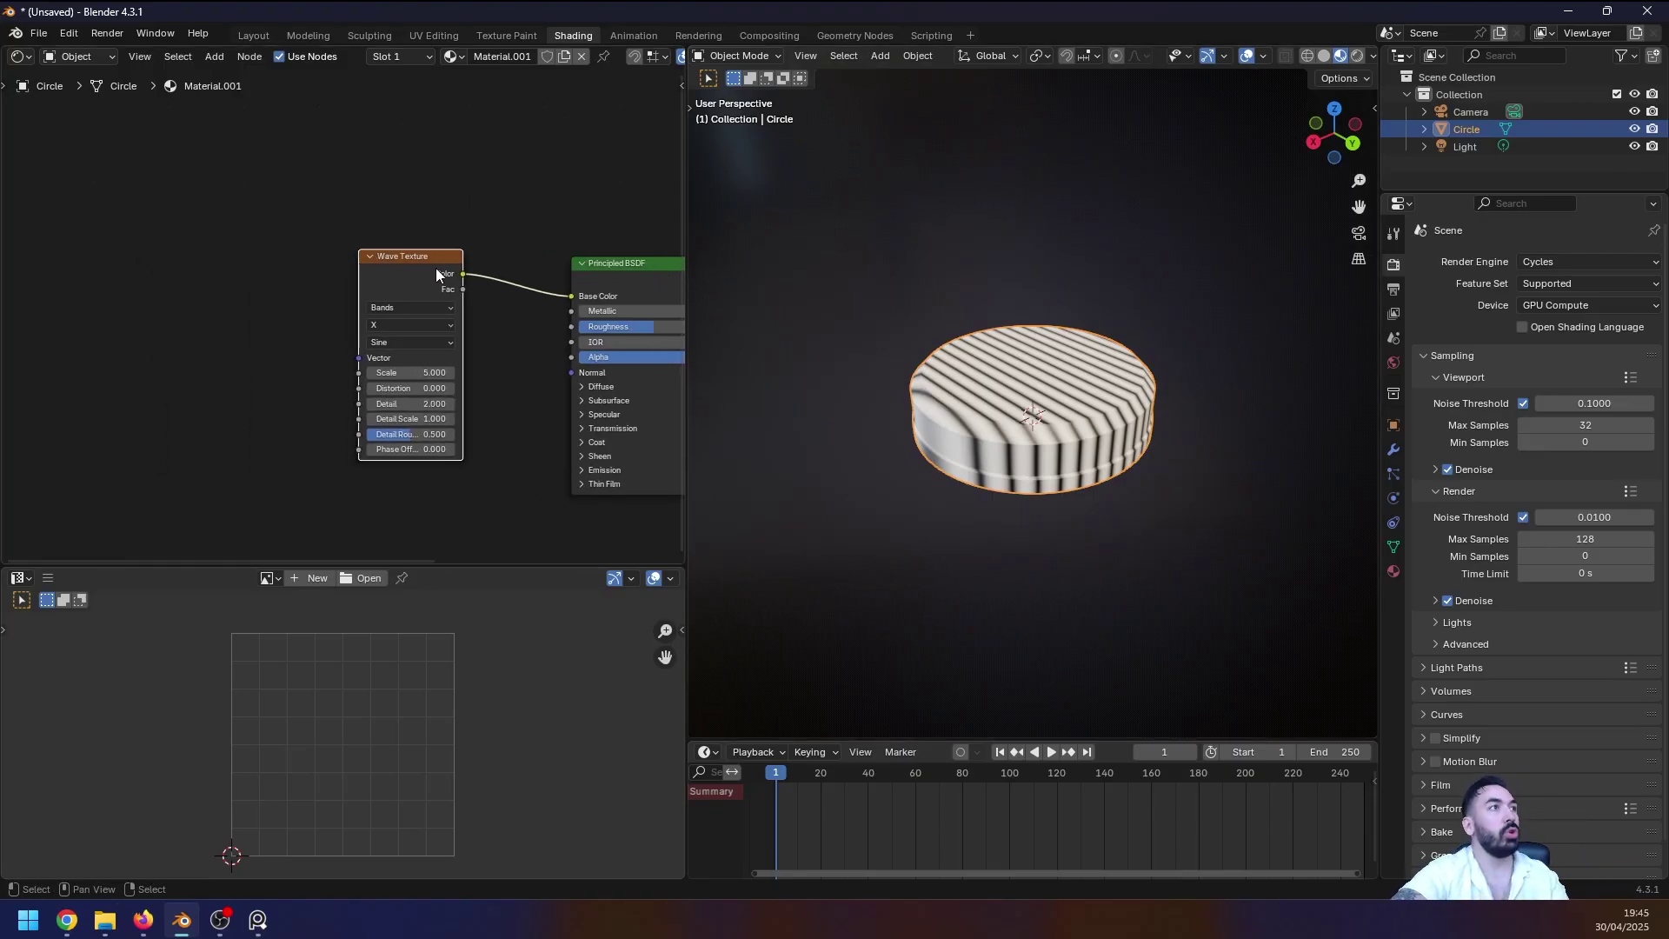
{"action": "scroll", "coordinate": [346, 304], "scroll_direction": "up", "scroll_amount": 3}
{"action": "scroll", "coordinate": [325, 299], "scroll_direction": "down", "scroll_amount": 1}
{"action": "middle_click_drag", "start_coordinate": [305, 292], "coordinate": [264, 258]}
{"action": "left_click", "coordinate": [318, 297]}
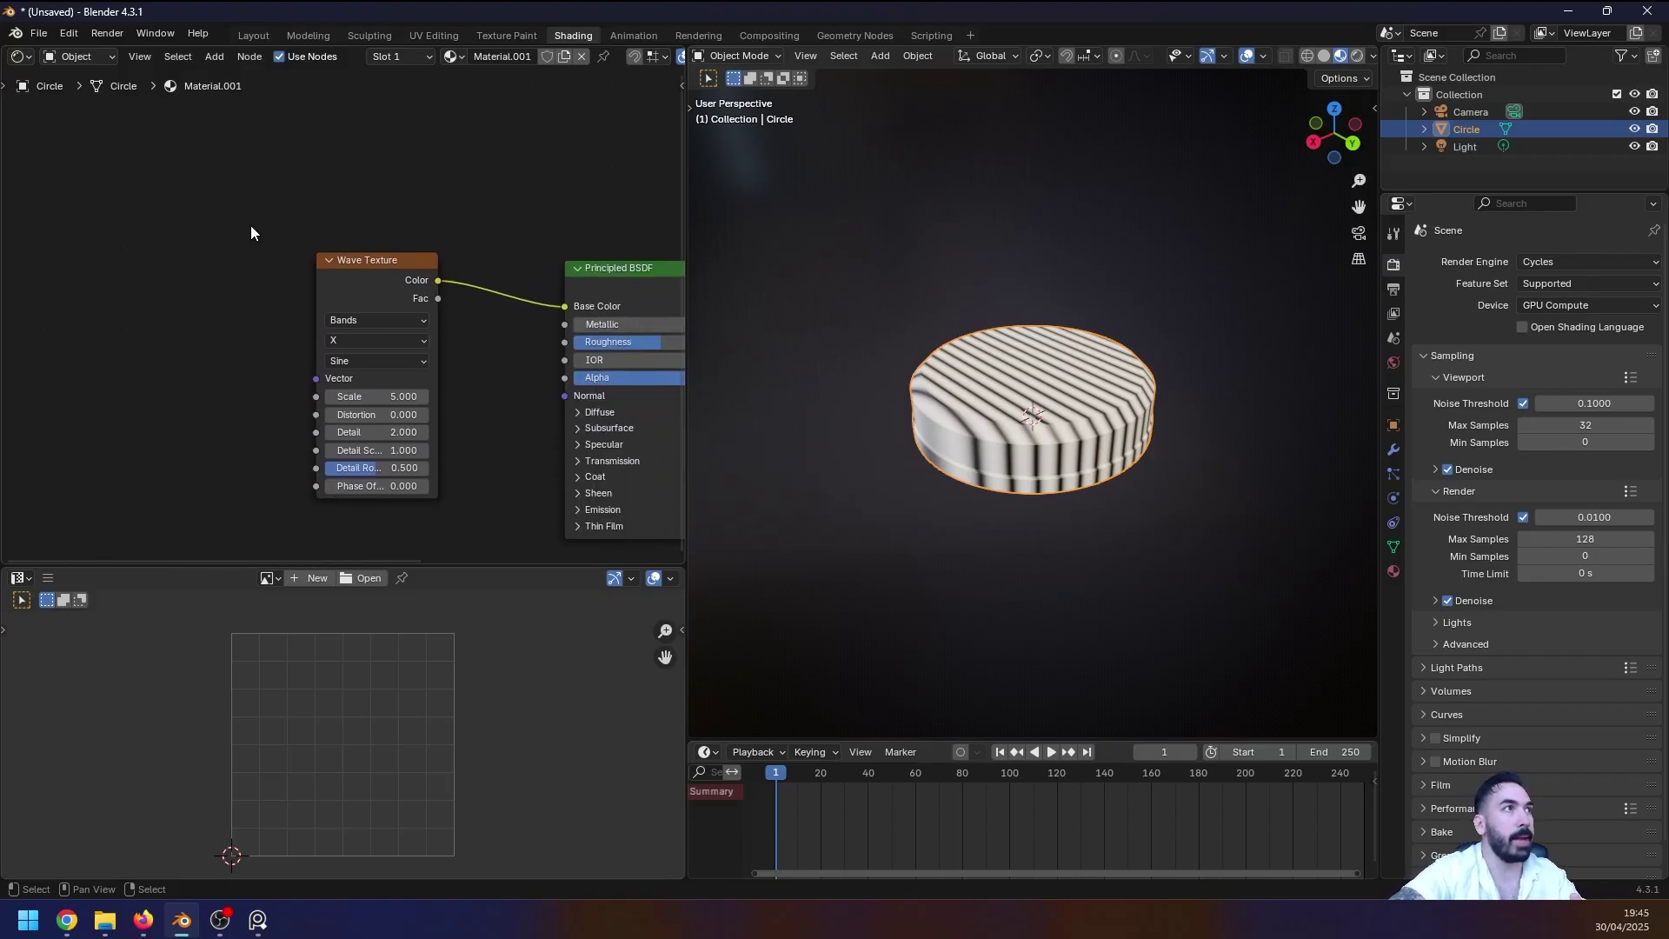
{"action": "left_click_drag", "start_coordinate": [382, 260], "coordinate": [457, 275]}
{"action": "left_click", "coordinate": [204, 147]}
Step: Search the add-on preferences for NODE and check that Node Wrangler is enabled
{"action": "left_click", "coordinate": [68, 35]}
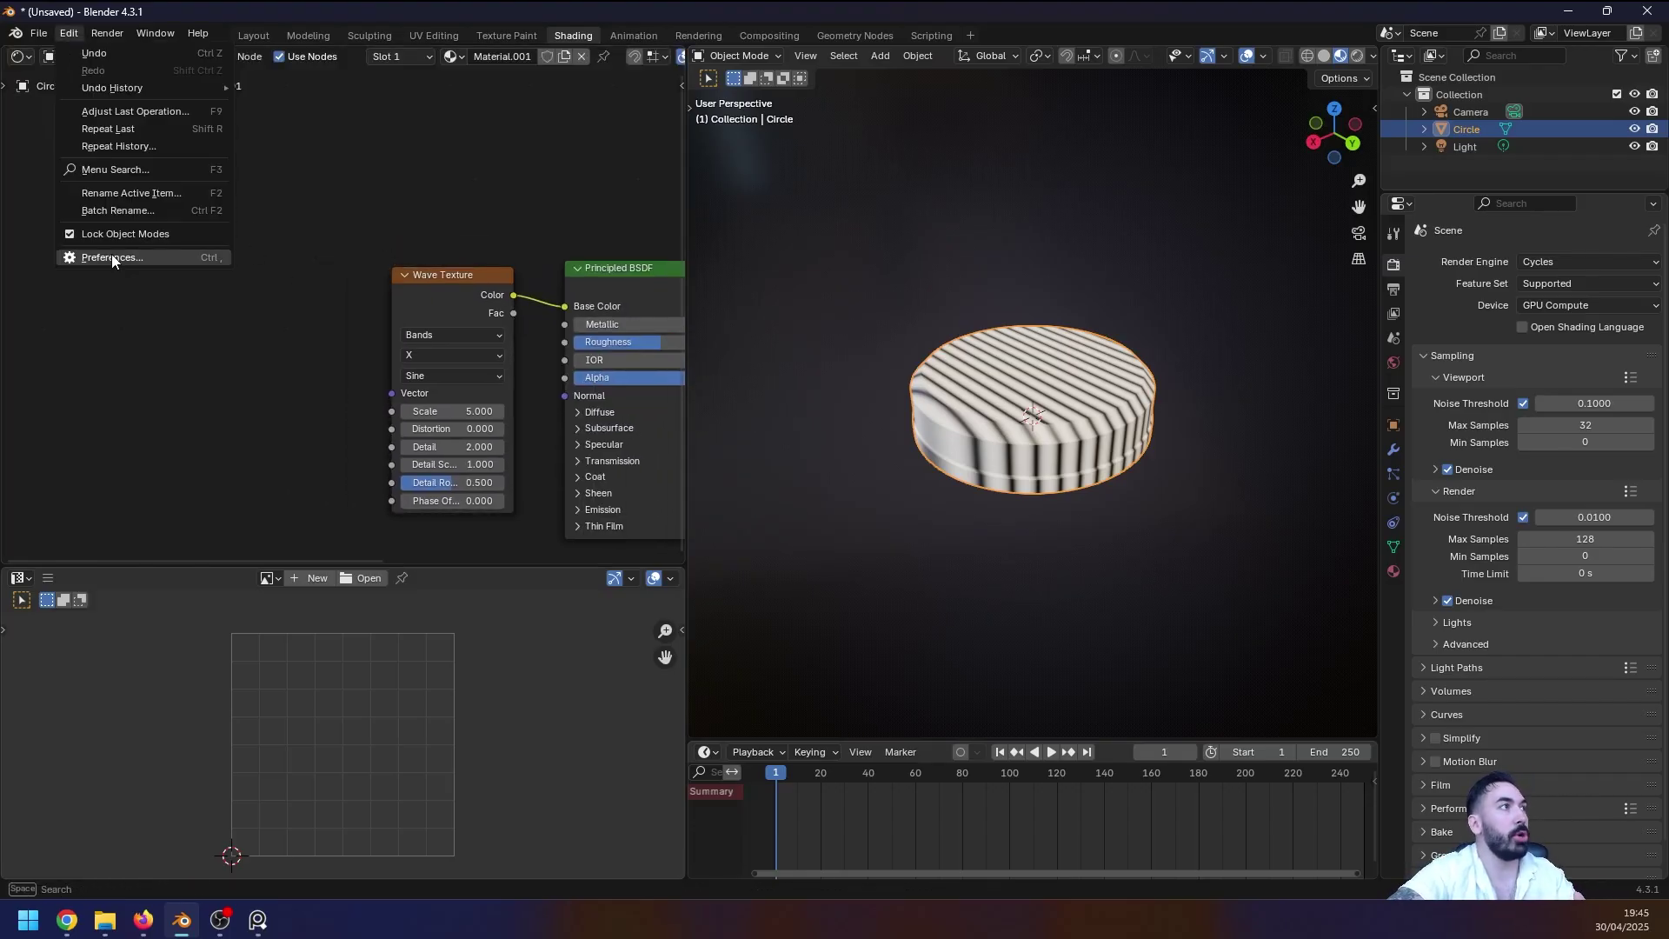
{"action": "left_click", "coordinate": [111, 253]}
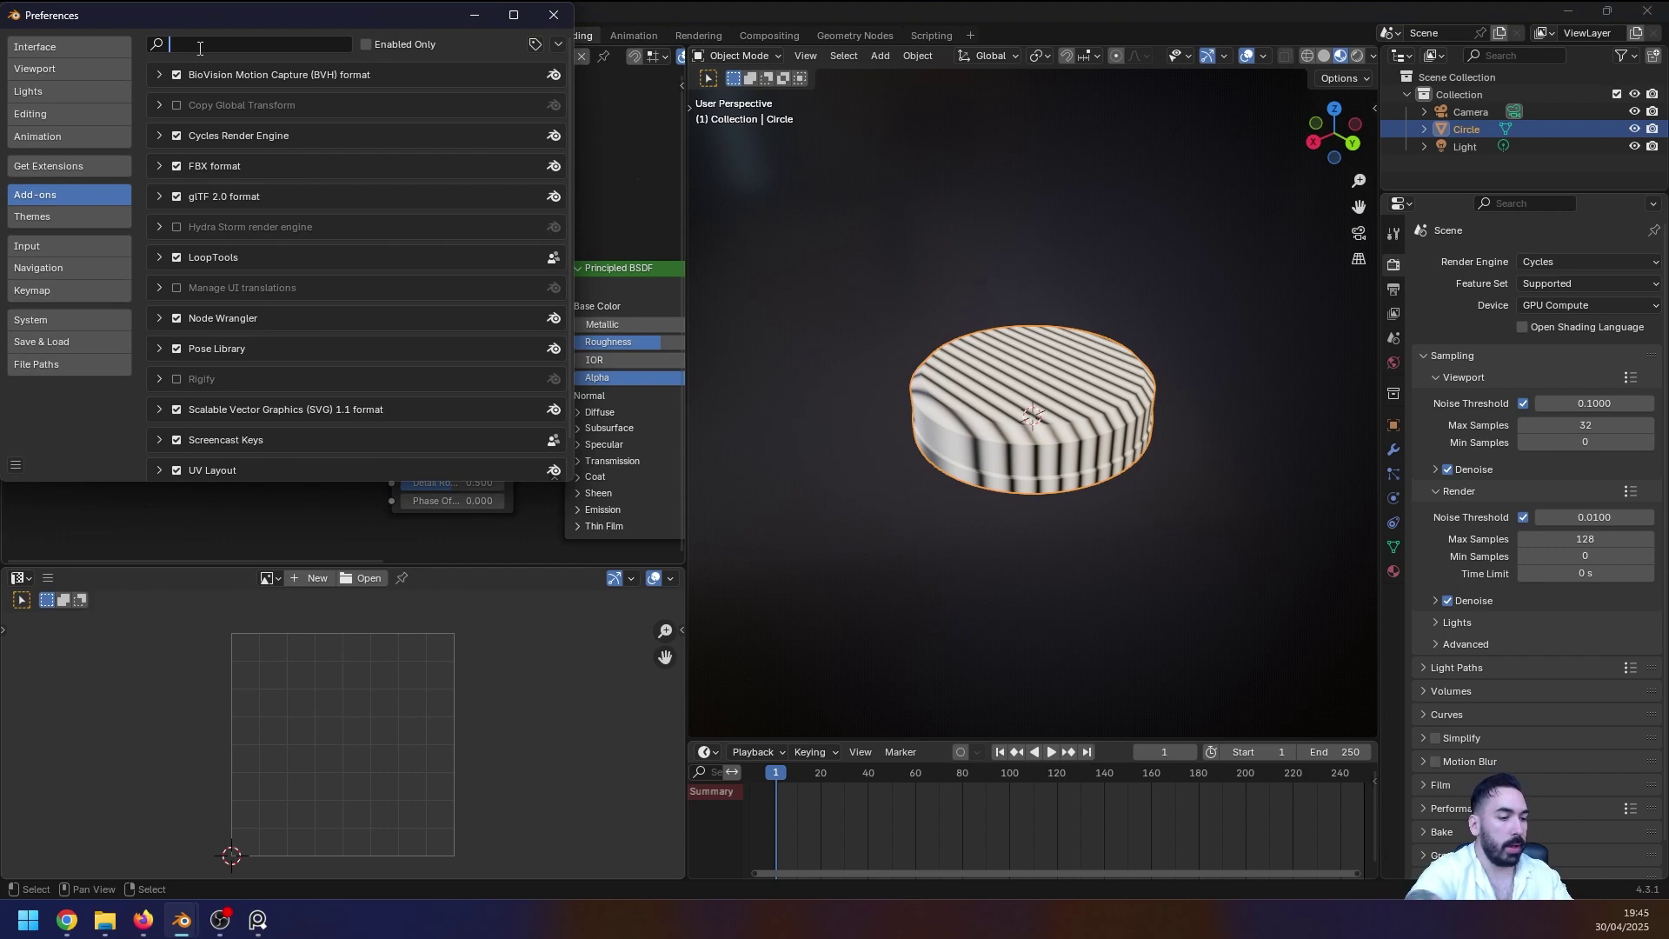
{"action": "type", "text": "NODE"}
{"action": "left_click", "coordinate": [177, 76]}
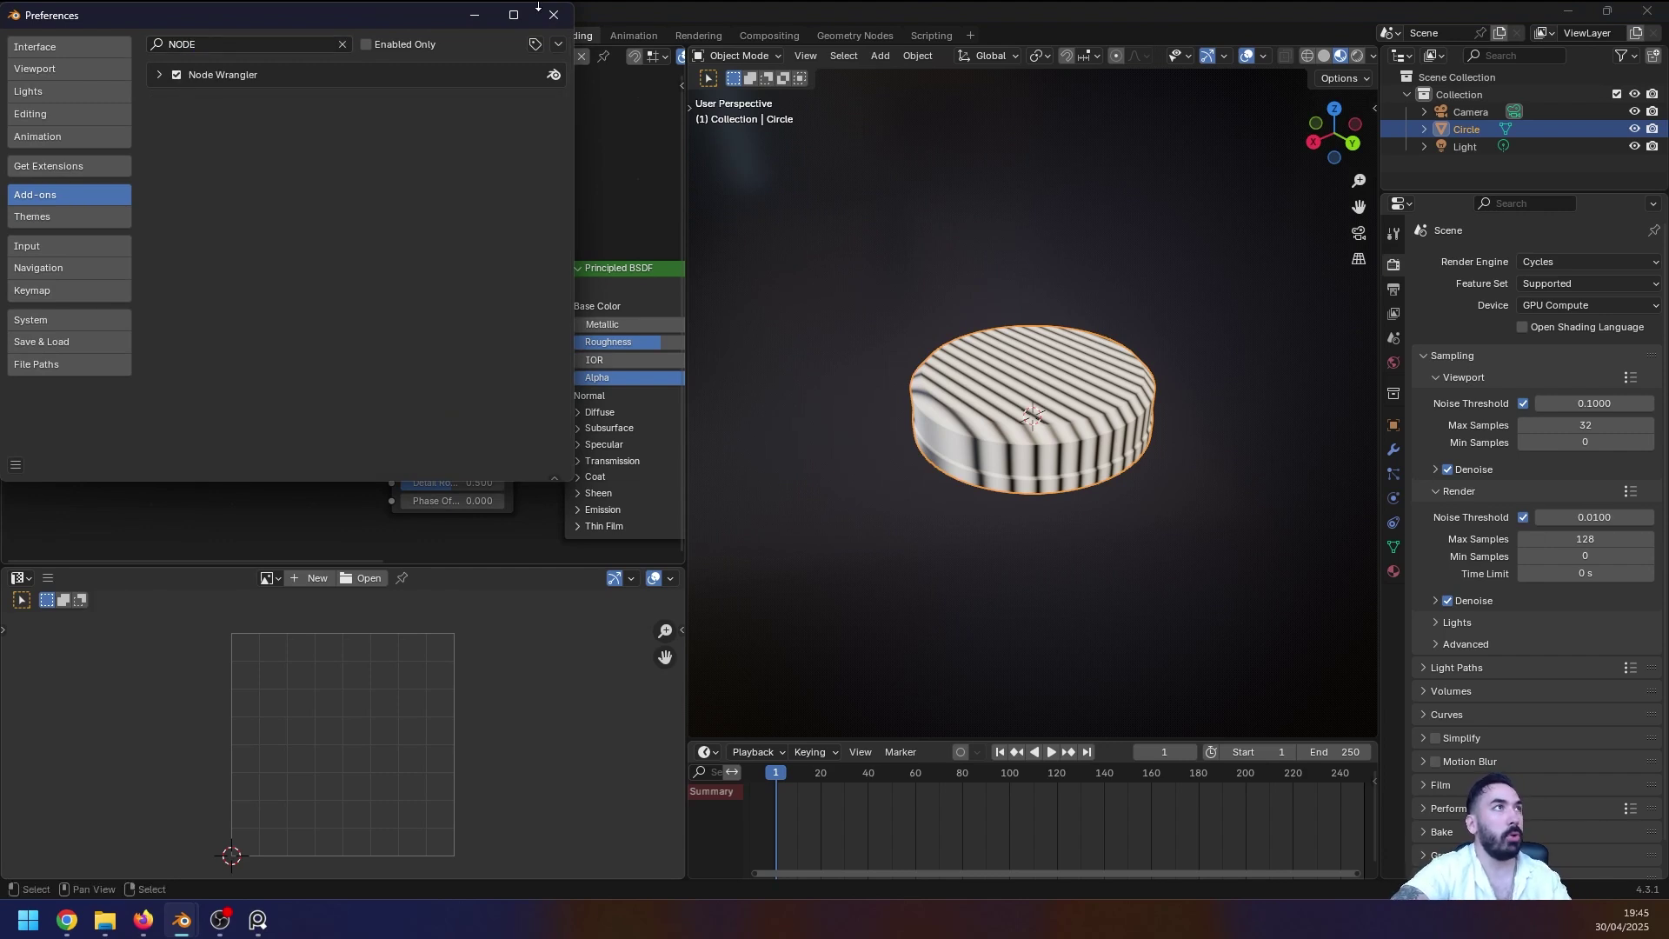
{"action": "left_click", "coordinate": [554, 15]}
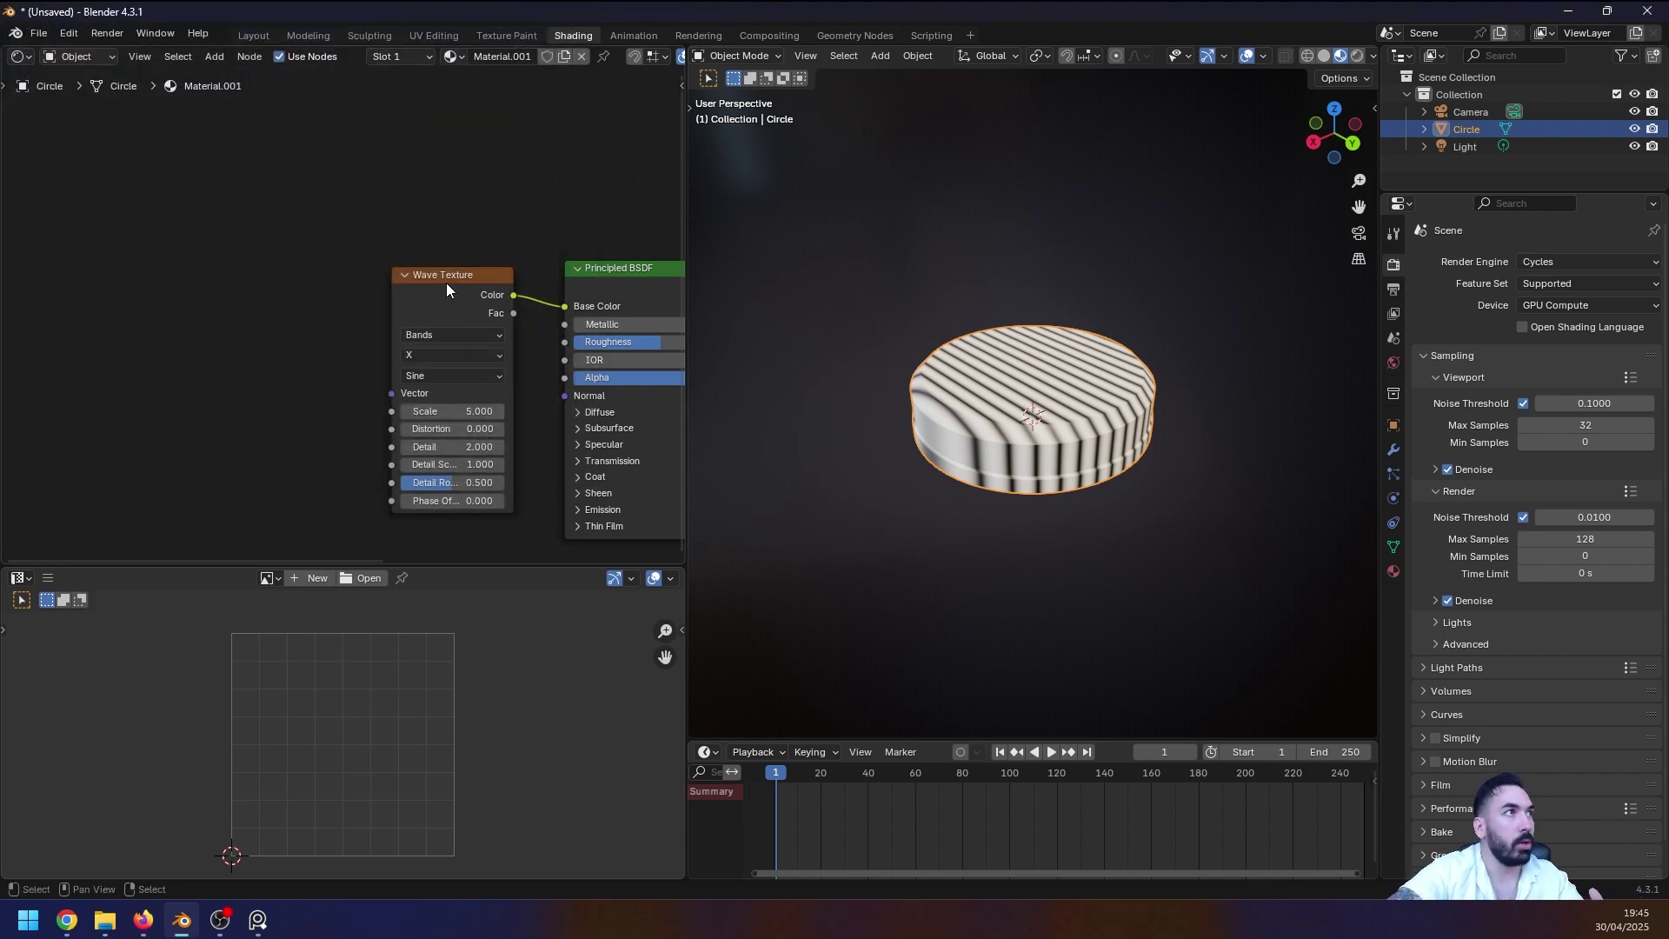
Step: Add Texture Coordinate and Mapping nodes feeding the Wave Texture's Vector input with Node Wrangler's texture setup
{"action": "scroll", "coordinate": [446, 284], "scroll_direction": "up", "scroll_amount": 3}
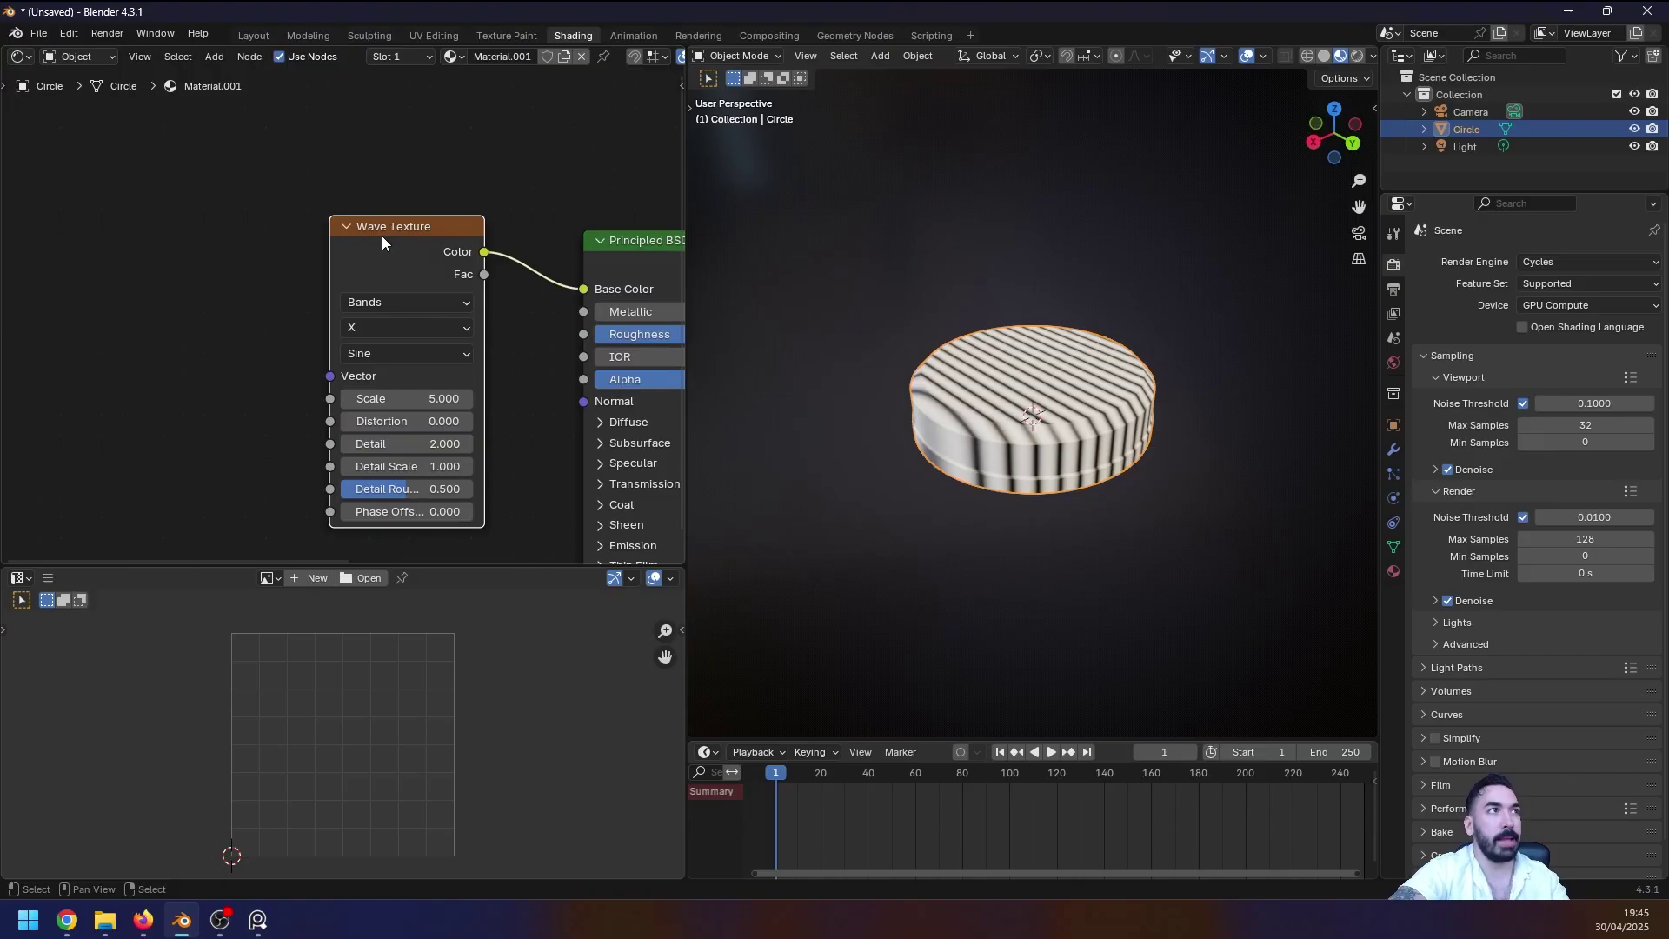
{"action": "scroll", "coordinate": [382, 241], "scroll_direction": "up", "scroll_amount": 1}
{"action": "scroll", "coordinate": [321, 259], "scroll_direction": "down", "scroll_amount": 1}
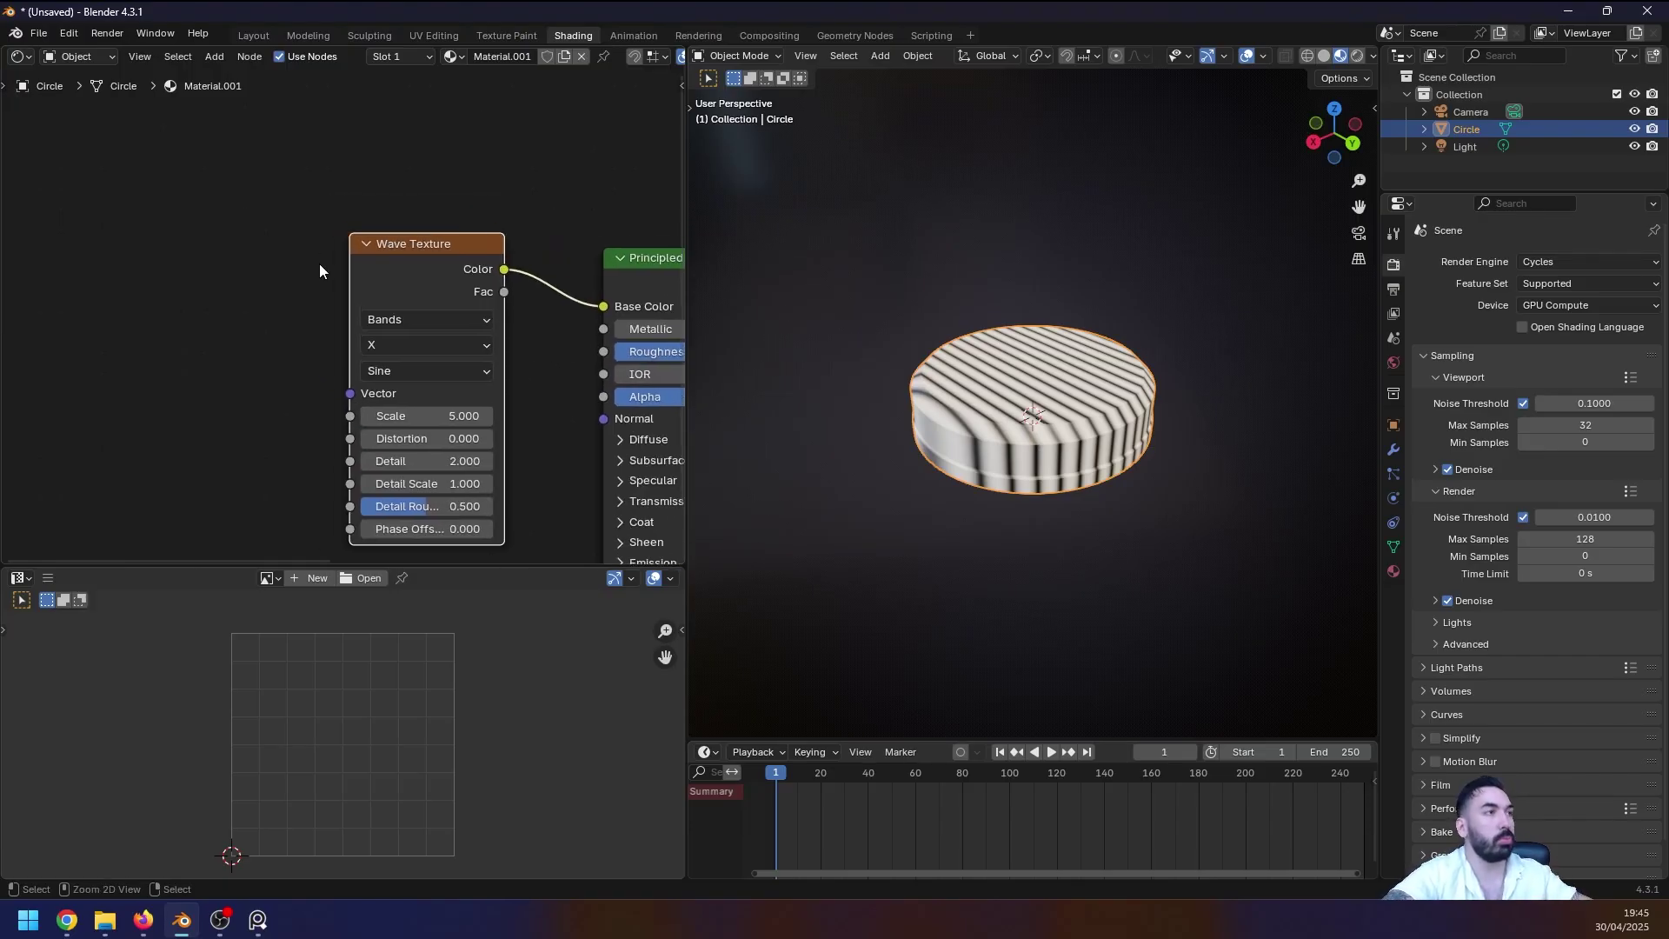
{"action": "key", "text": "ctrl+t"}
{"action": "middle_click_drag", "start_coordinate": [321, 258], "coordinate": [428, 205]}
{"action": "left_click_drag", "start_coordinate": [115, 199], "coordinate": [412, 419]}
{"action": "scroll", "coordinate": [410, 435], "scroll_direction": "down", "scroll_amount": 2}
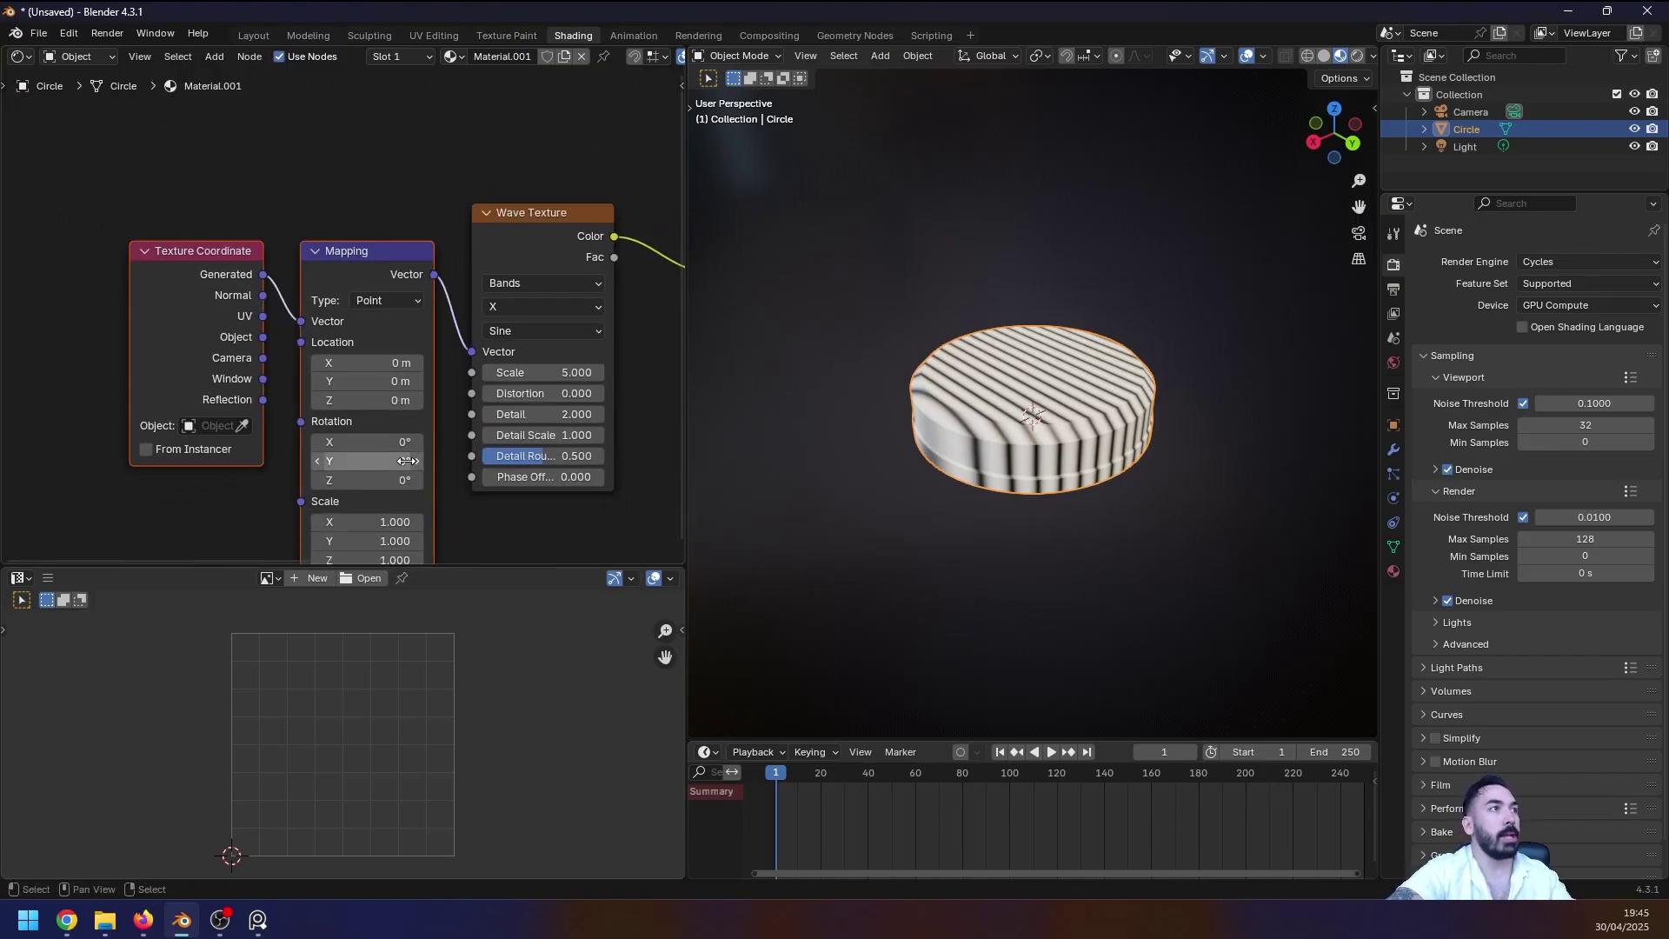
{"action": "middle_click_drag", "start_coordinate": [450, 352], "coordinate": [372, 265]}
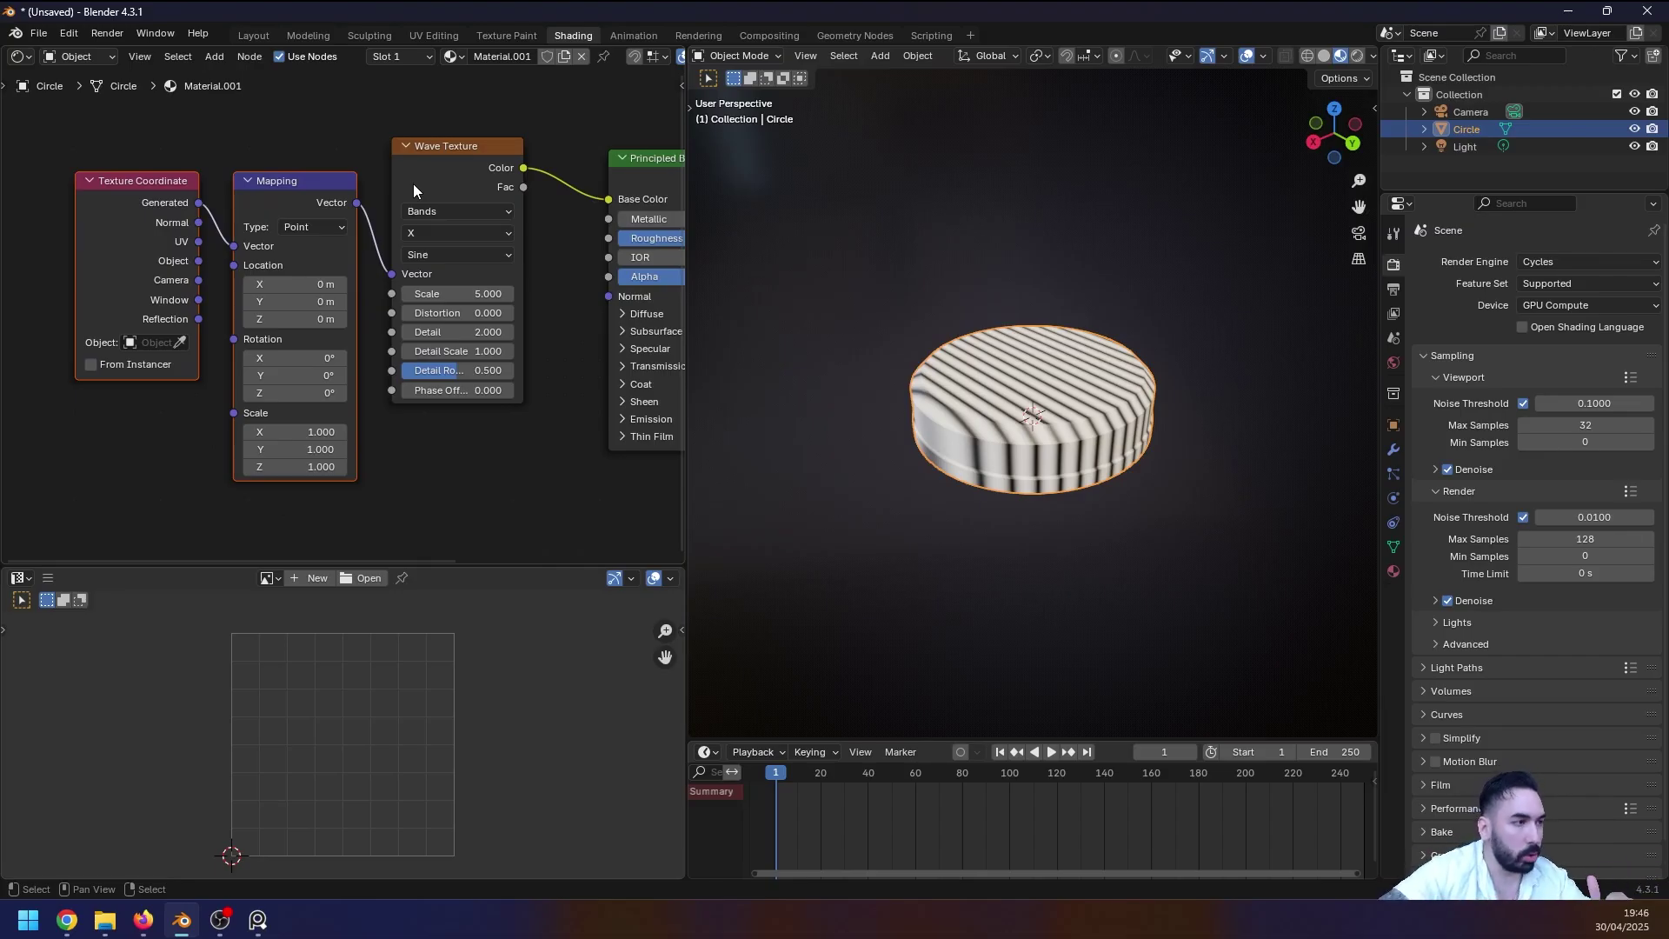
Step: Switch the Mapping node's Vector input from the Generated output to the Texture Coordinate's UV output
{"action": "scroll", "coordinate": [243, 226], "scroll_direction": "down", "scroll_amount": 1}
{"action": "middle_click_drag", "start_coordinate": [244, 225], "coordinate": [307, 282]}
{"action": "scroll", "coordinate": [308, 281], "scroll_direction": "up", "scroll_amount": 2}
{"action": "left_click", "coordinate": [249, 229]}
{"action": "left_click", "coordinate": [260, 255]}
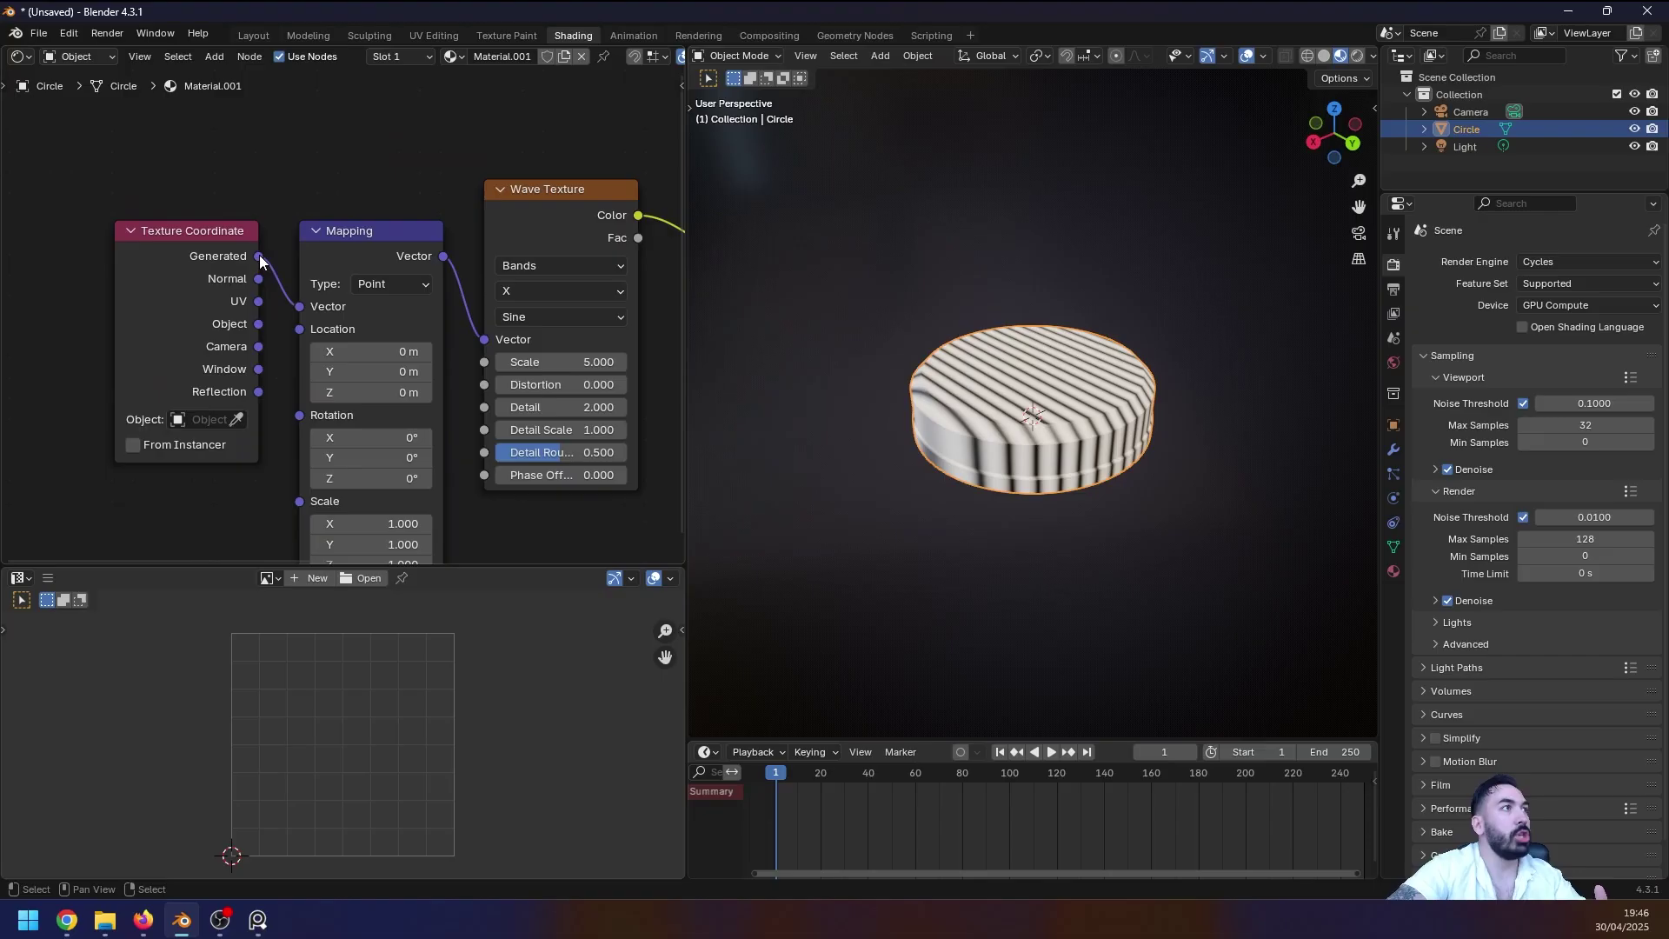
{"action": "left_click_drag", "start_coordinate": [260, 261], "coordinate": [258, 301], "text": "ctrl"}
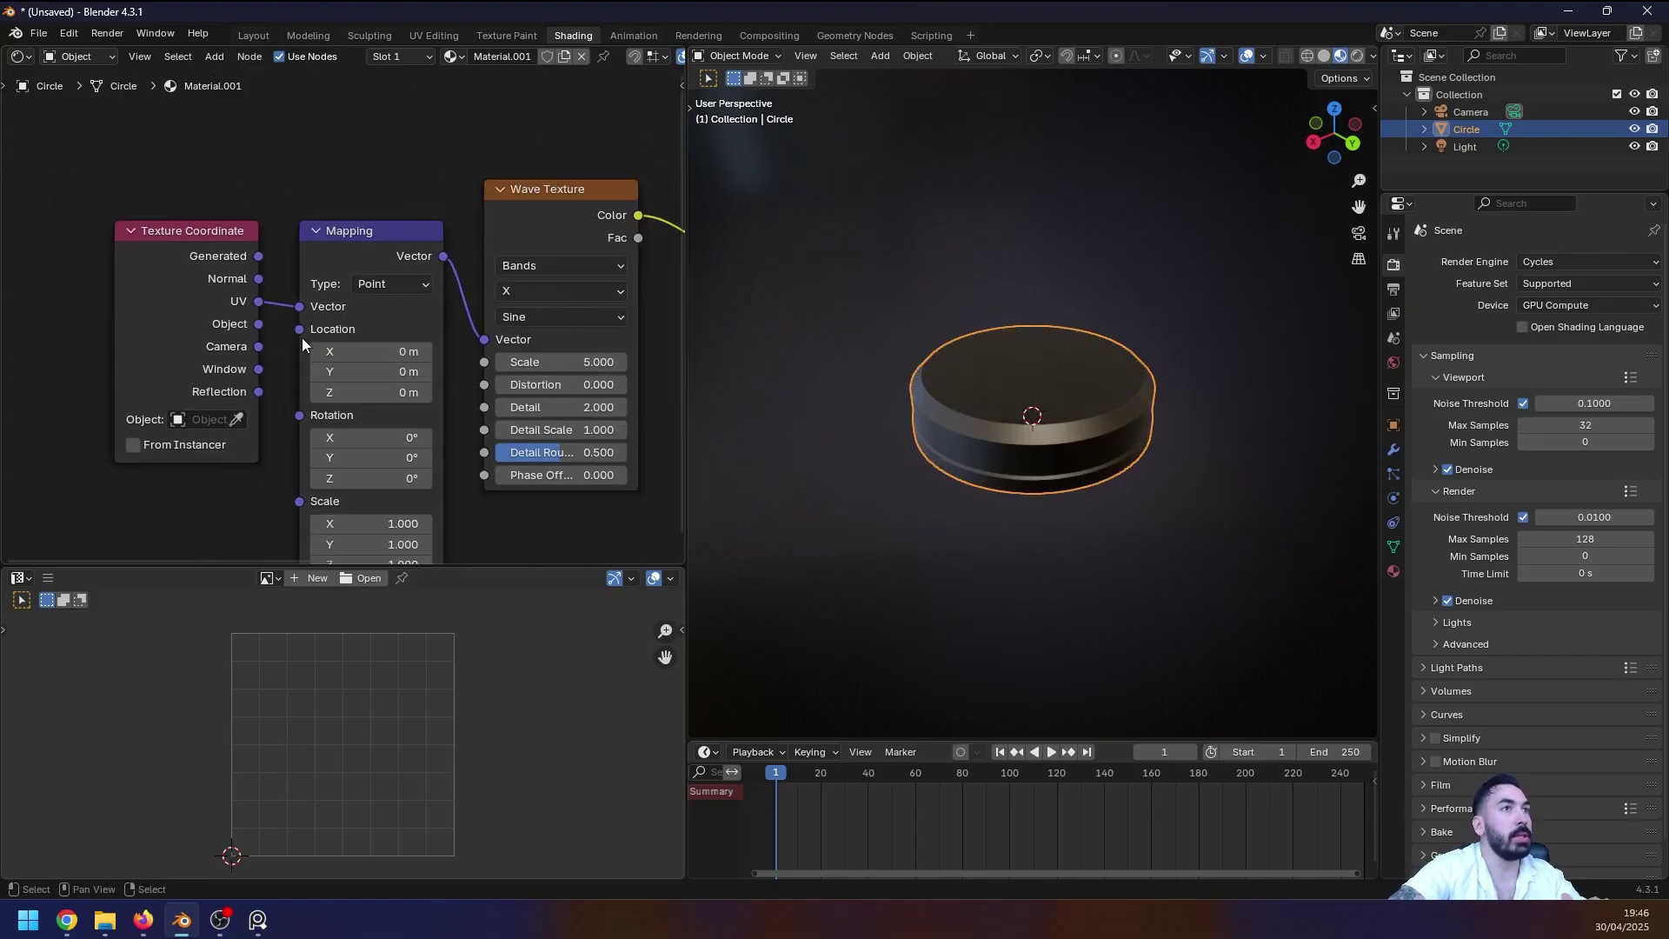
Step: Examine how the texture shows on the cap with UV coordinates and enter Edit Mode on the cap
{"action": "scroll", "coordinate": [957, 430], "scroll_direction": "up", "scroll_amount": 5}
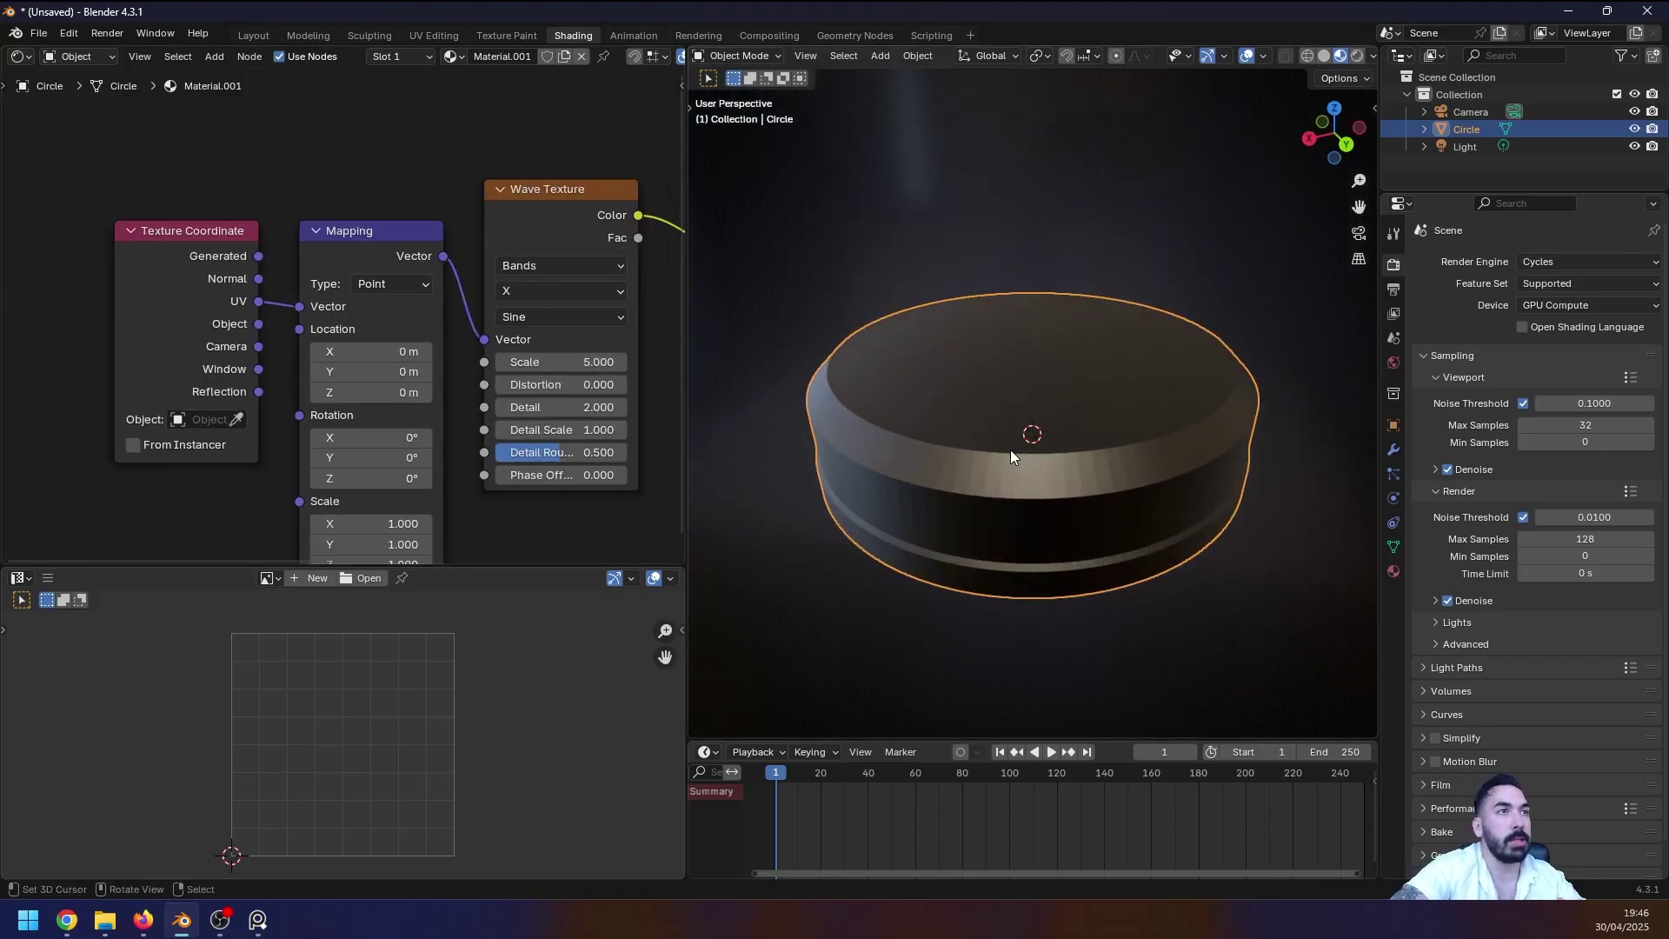
{"action": "scroll", "coordinate": [1000, 450], "scroll_direction": "down", "scroll_amount": 2}
{"action": "middle_click_drag", "start_coordinate": [1011, 456], "coordinate": [1067, 471]}
{"action": "scroll", "coordinate": [1012, 446], "scroll_direction": "up", "scroll_amount": 2}
{"action": "scroll", "coordinate": [1034, 444], "scroll_direction": "down", "scroll_amount": 1}
{"action": "key", "text": "Tab"}
{"action": "key", "text": "Tab"}
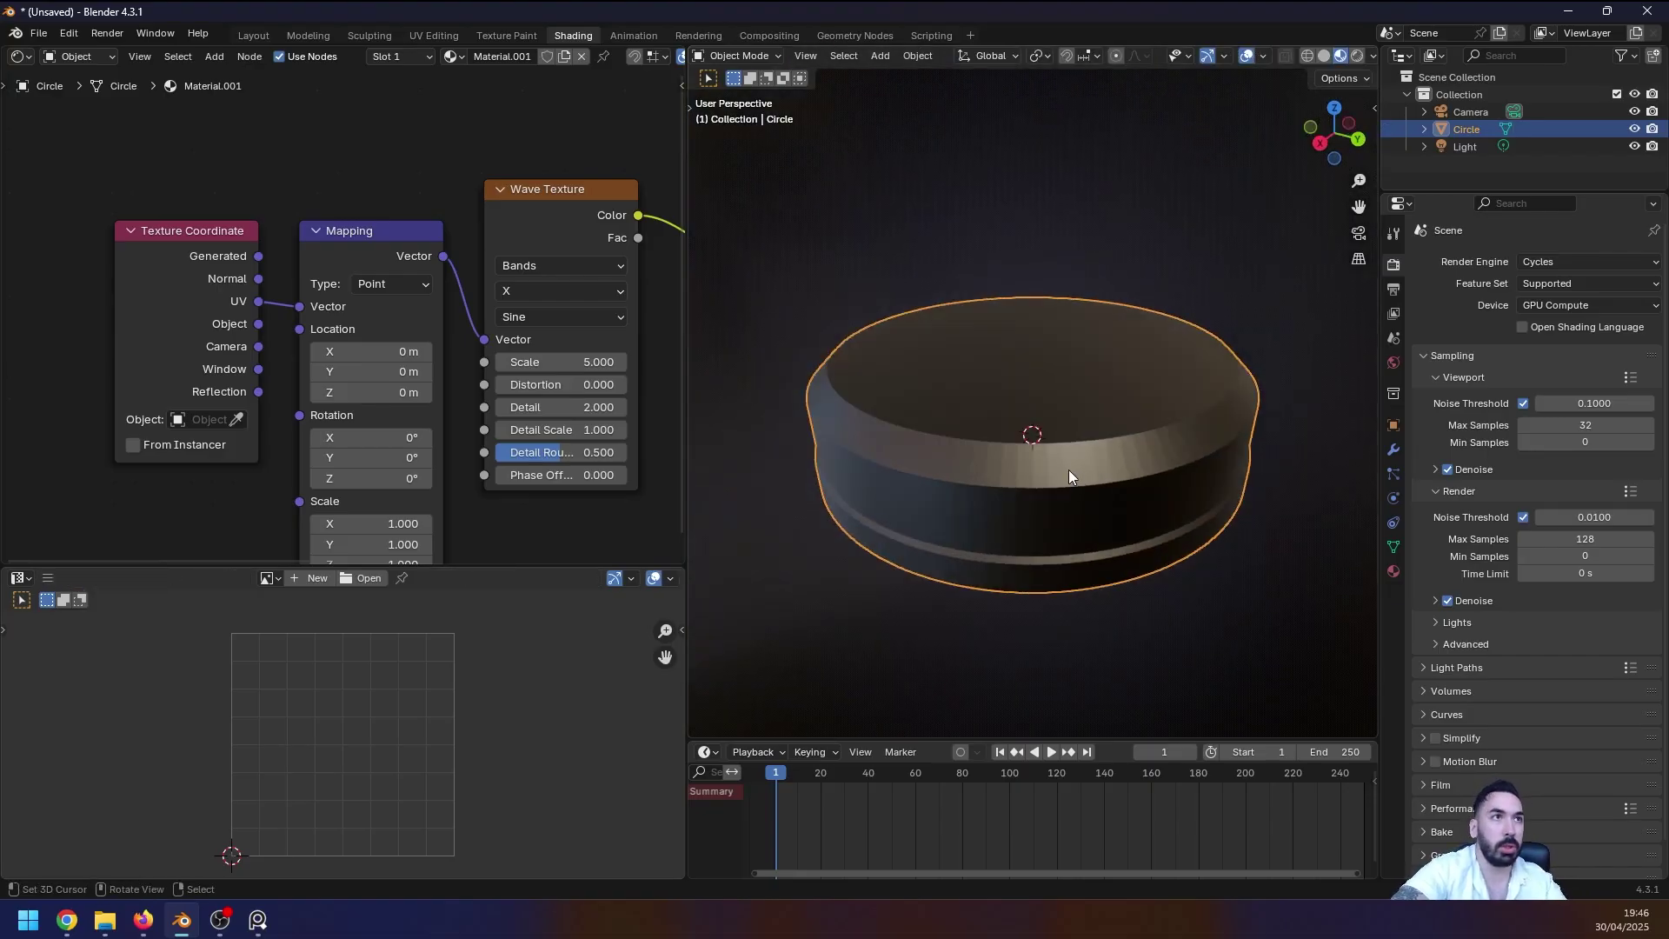
{"action": "key", "text": "Tab"}
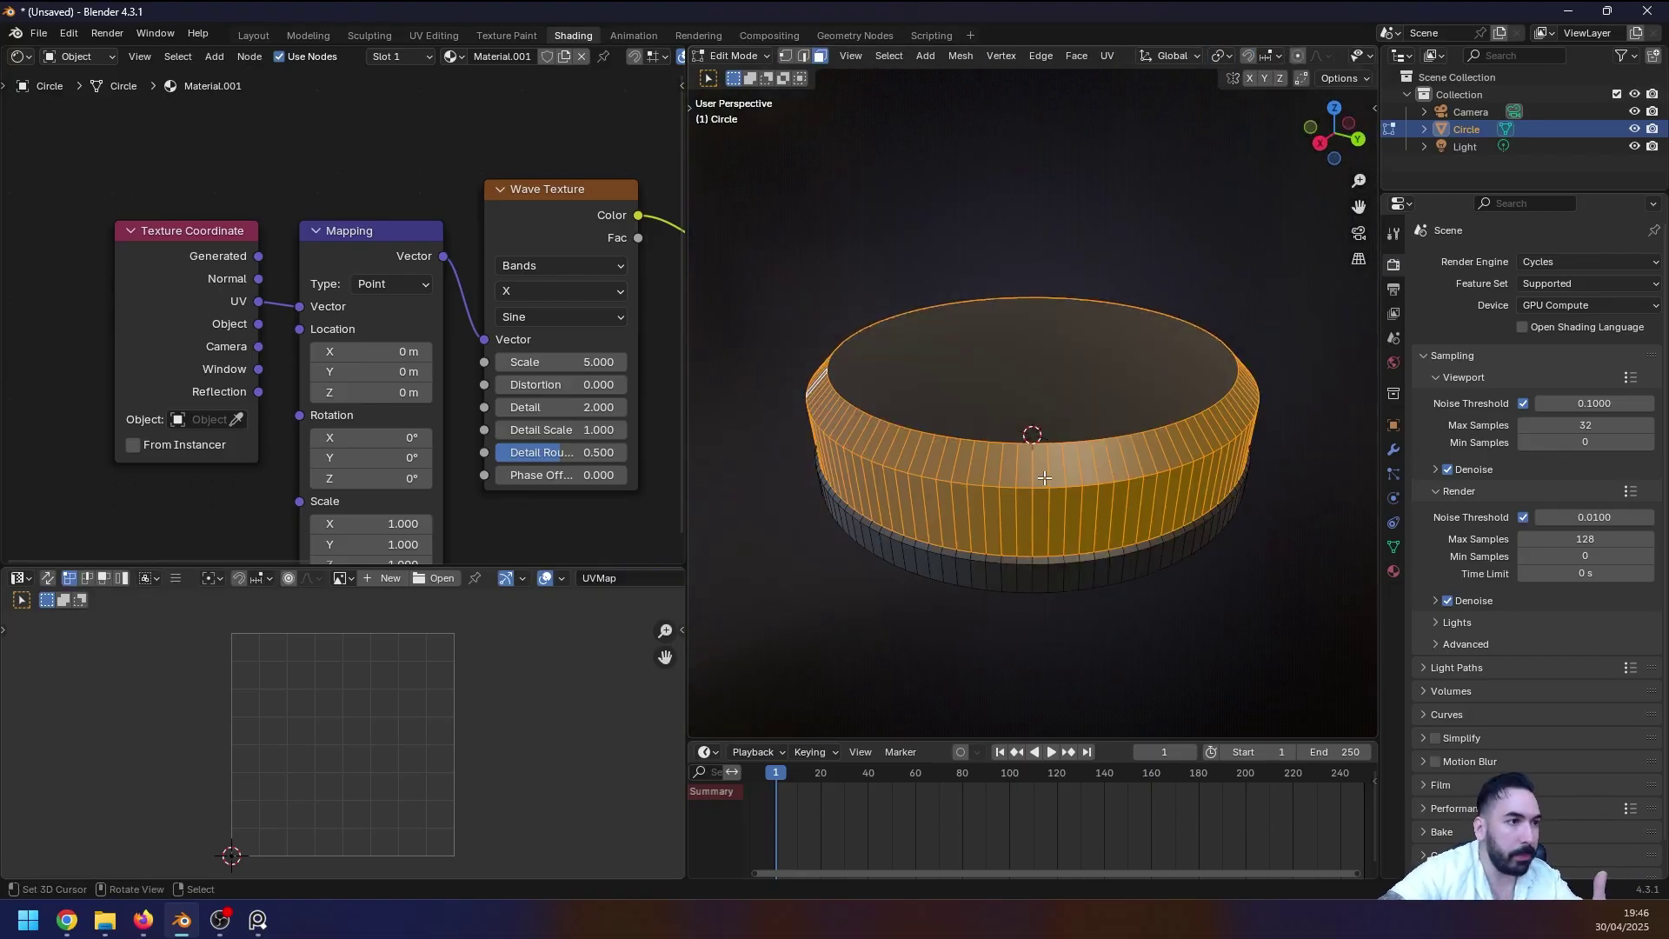
Step: Mark seams on the cap's top rim edge loop and the edge loop at the bottom of the upper side wall
{"action": "middle_click_drag", "start_coordinate": [979, 468], "coordinate": [1017, 474]}
{"action": "scroll", "coordinate": [1043, 472], "scroll_direction": "up", "scroll_amount": 2}
{"action": "scroll", "coordinate": [1039, 468], "scroll_direction": "down", "scroll_amount": 1}
{"action": "scroll", "coordinate": [1034, 465], "scroll_direction": "up", "scroll_amount": 1}
{"action": "key", "text": "2"}
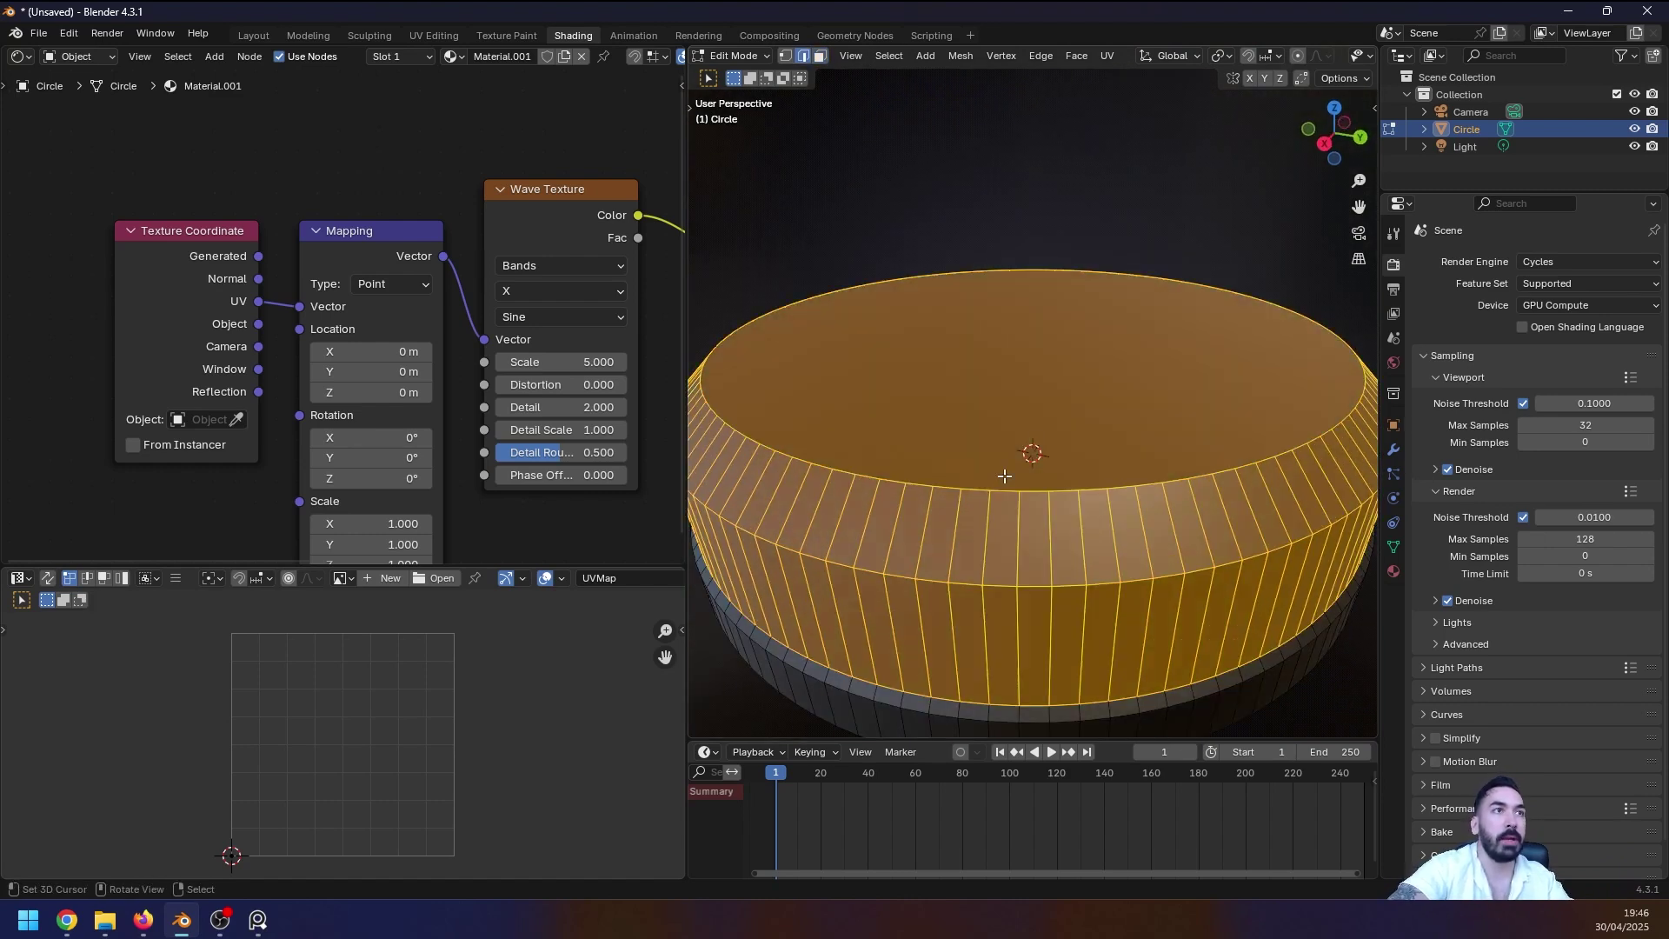
{"action": "right_click", "coordinate": [1006, 488], "text": "alt"}
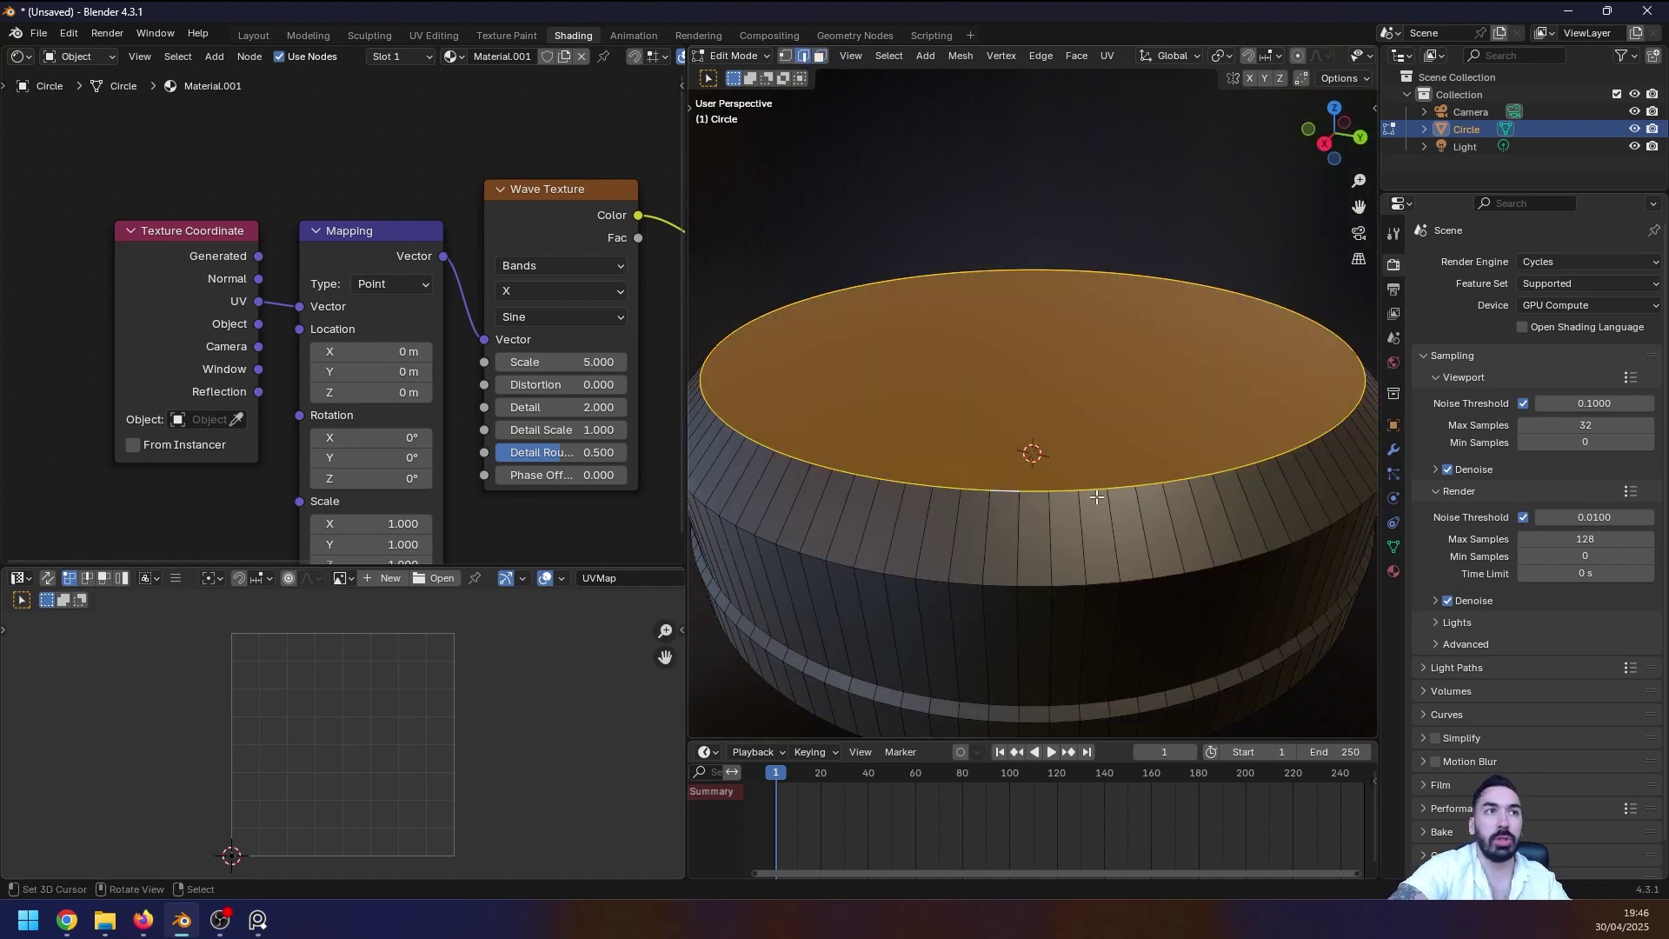
{"action": "middle_click_drag", "start_coordinate": [1026, 577], "coordinate": [995, 563]}
{"action": "right_click", "coordinate": [1008, 581], "text": "alt+shift"}
{"action": "scroll", "coordinate": [1030, 545], "scroll_direction": "down", "scroll_amount": 3}
{"action": "key", "text": "ctrl+e"}
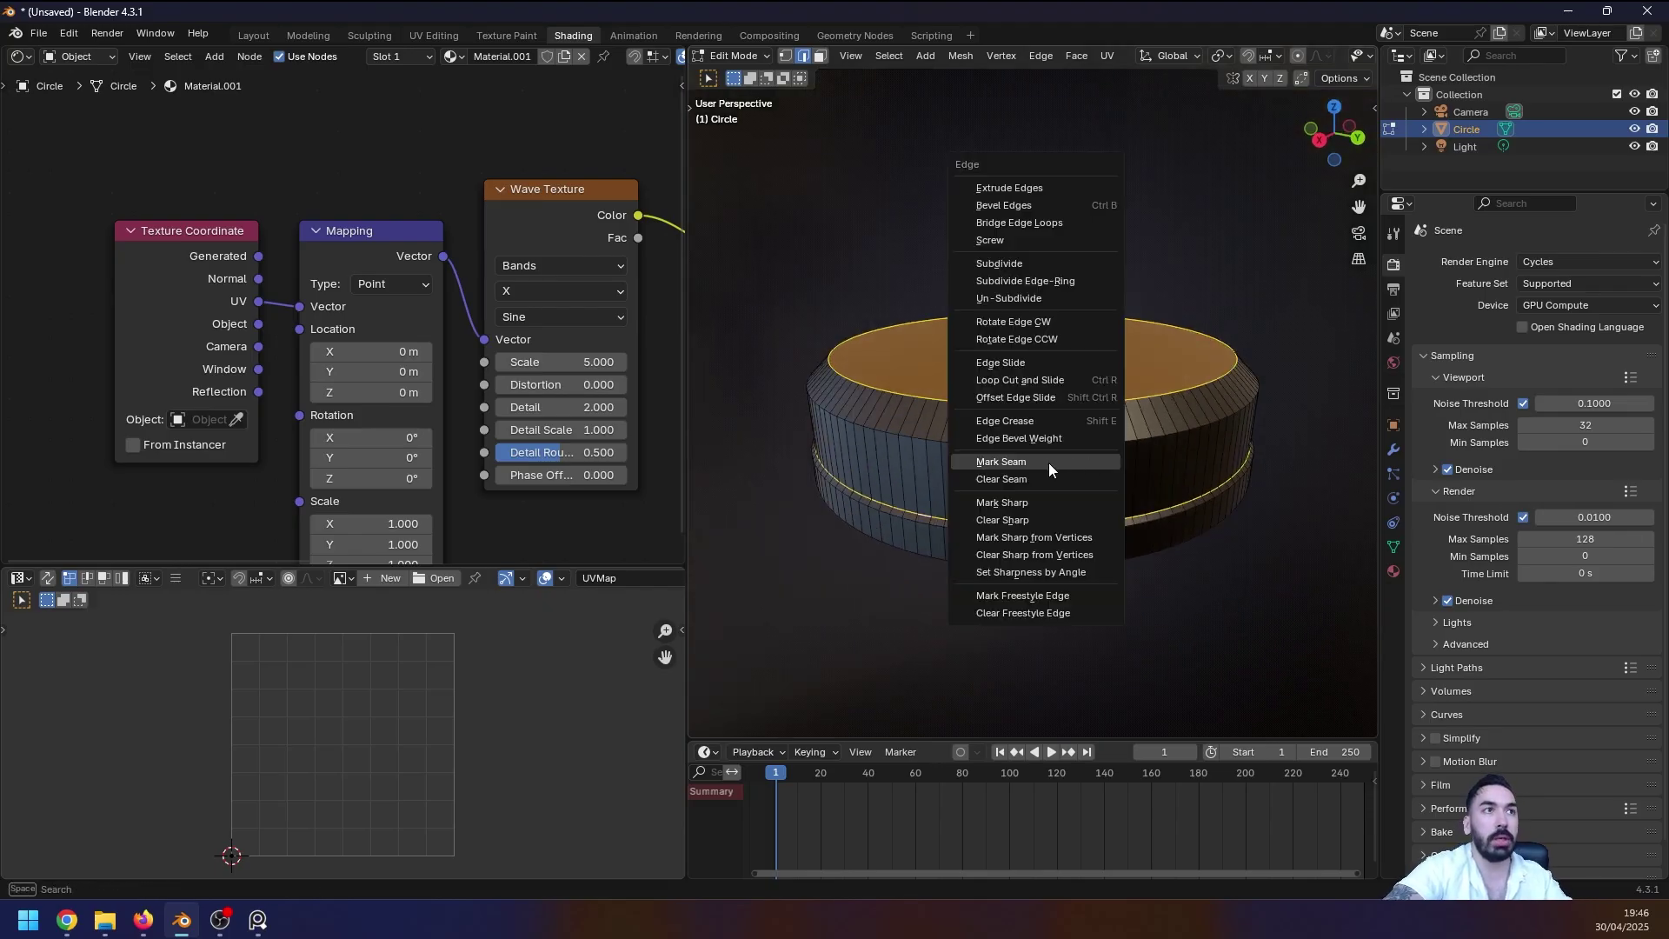
{"action": "left_click", "coordinate": [1048, 463]}
Step: Clear the selection and select the linked faces between the two seams
{"action": "scroll", "coordinate": [969, 421], "scroll_direction": "up", "scroll_amount": 2}
{"action": "key", "text": "a"}
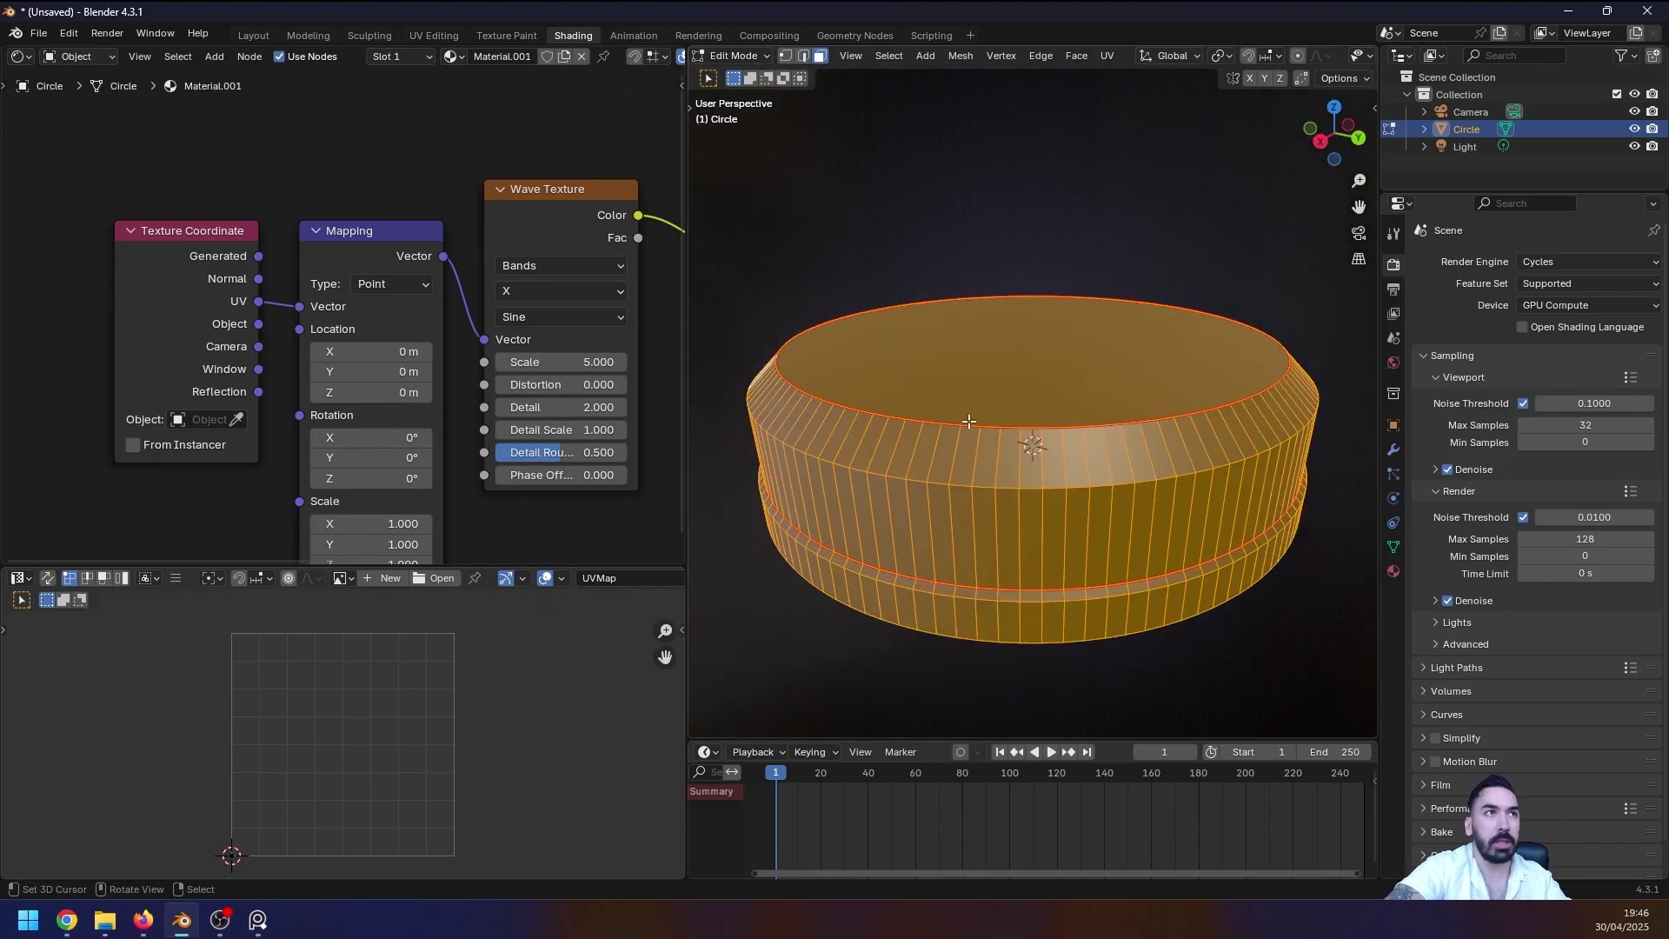
{"action": "key", "text": "alt+a"}
{"action": "scroll", "coordinate": [960, 426], "scroll_direction": "down", "scroll_amount": 2}
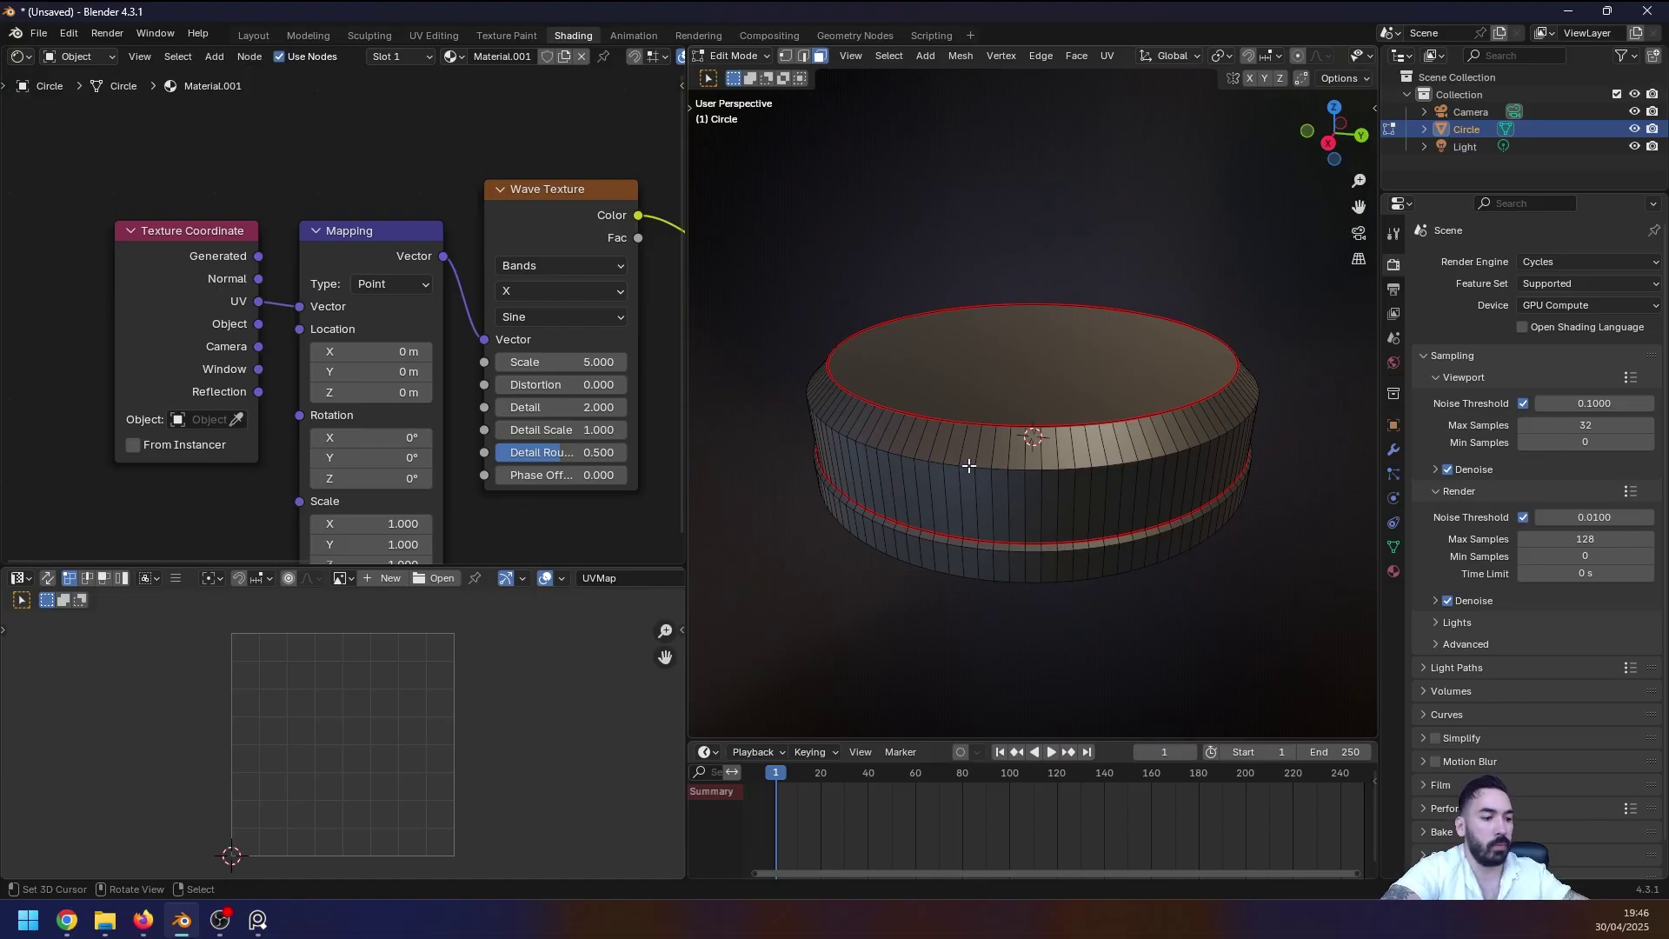
{"action": "key", "text": "l"}
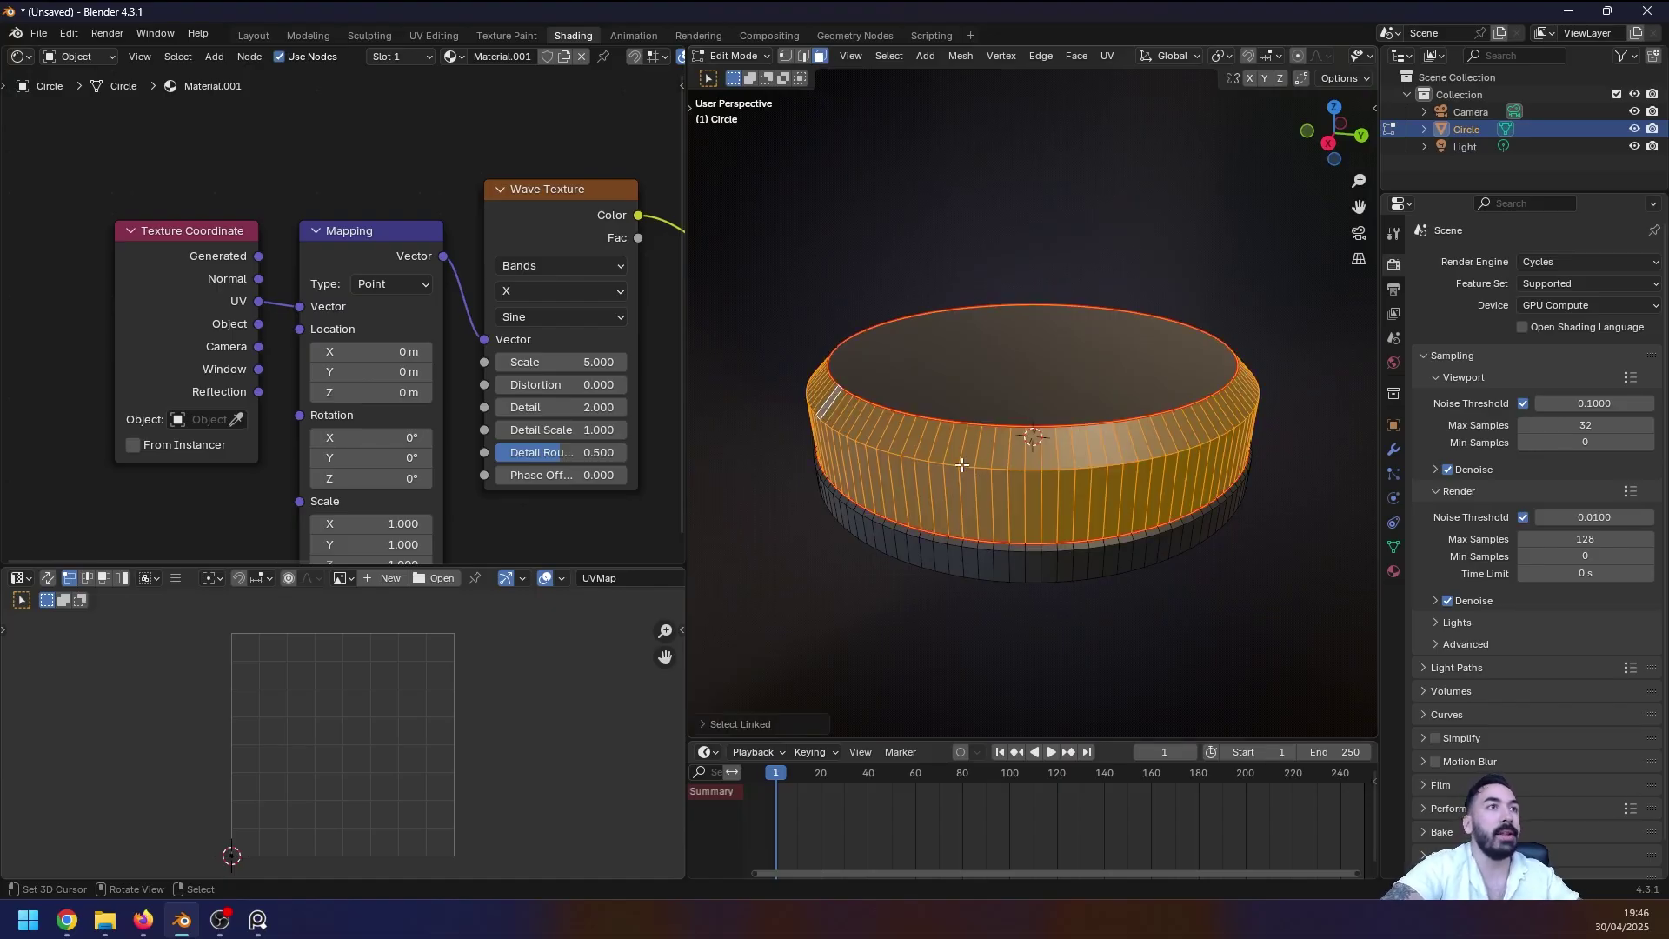
{"action": "middle_click_drag", "start_coordinate": [1206, 431], "coordinate": [1130, 470]}
{"action": "scroll", "coordinate": [1095, 500], "scroll_direction": "up", "scroll_amount": 2}
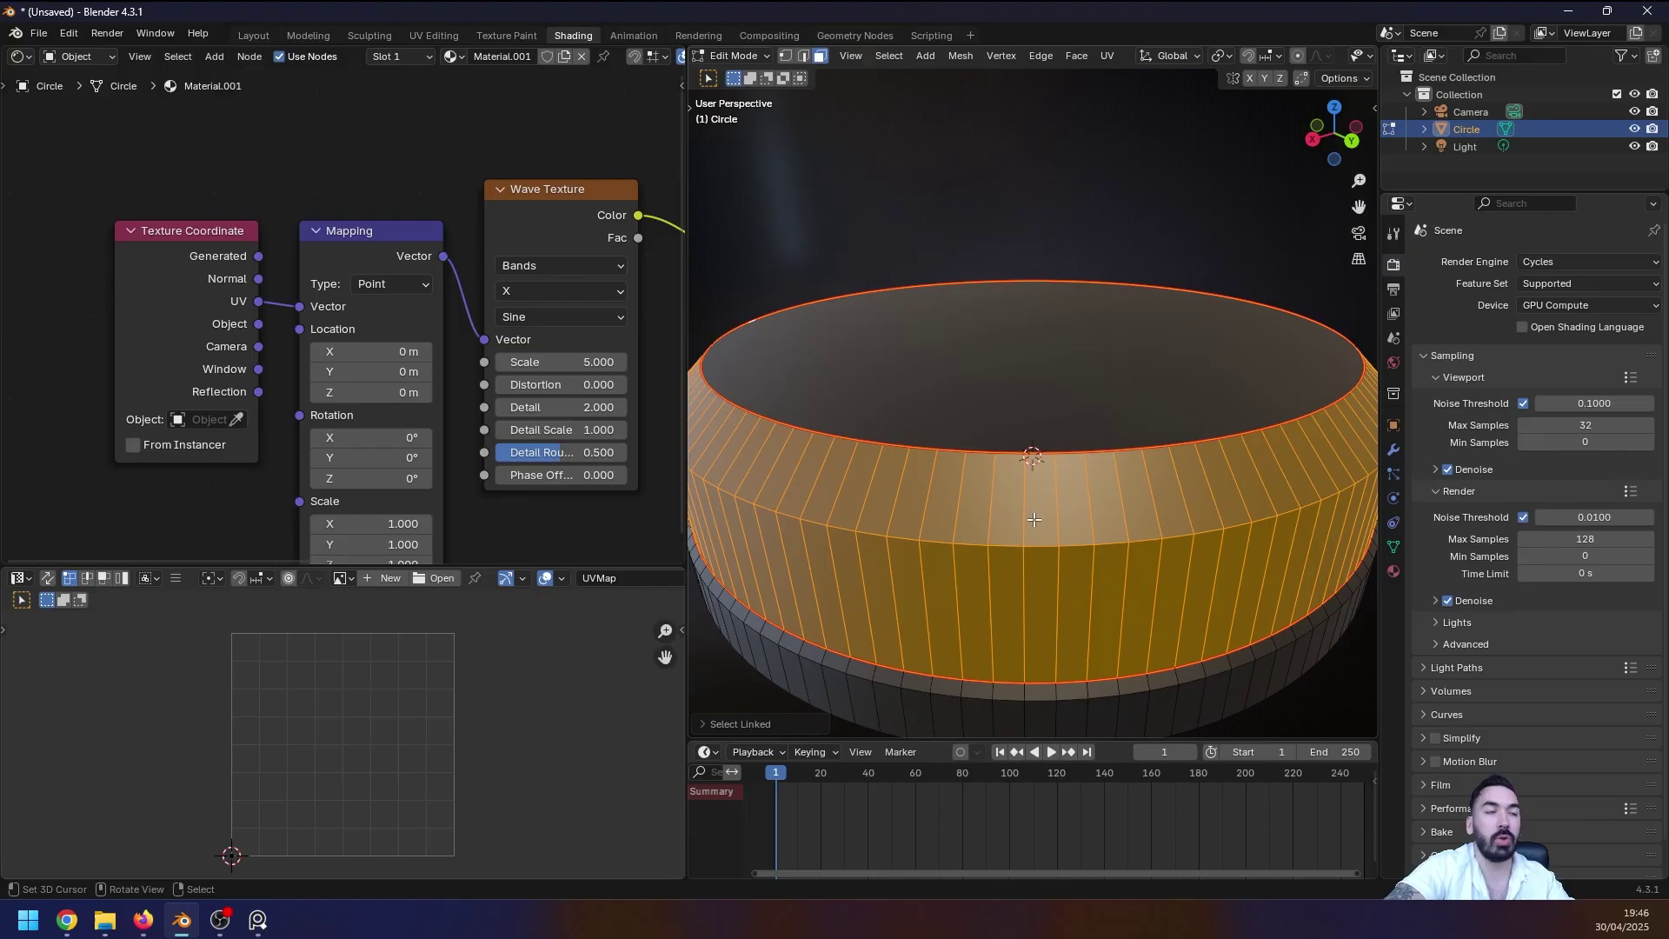
{"action": "middle_click_drag", "start_coordinate": [1069, 539], "coordinate": [1032, 519]}
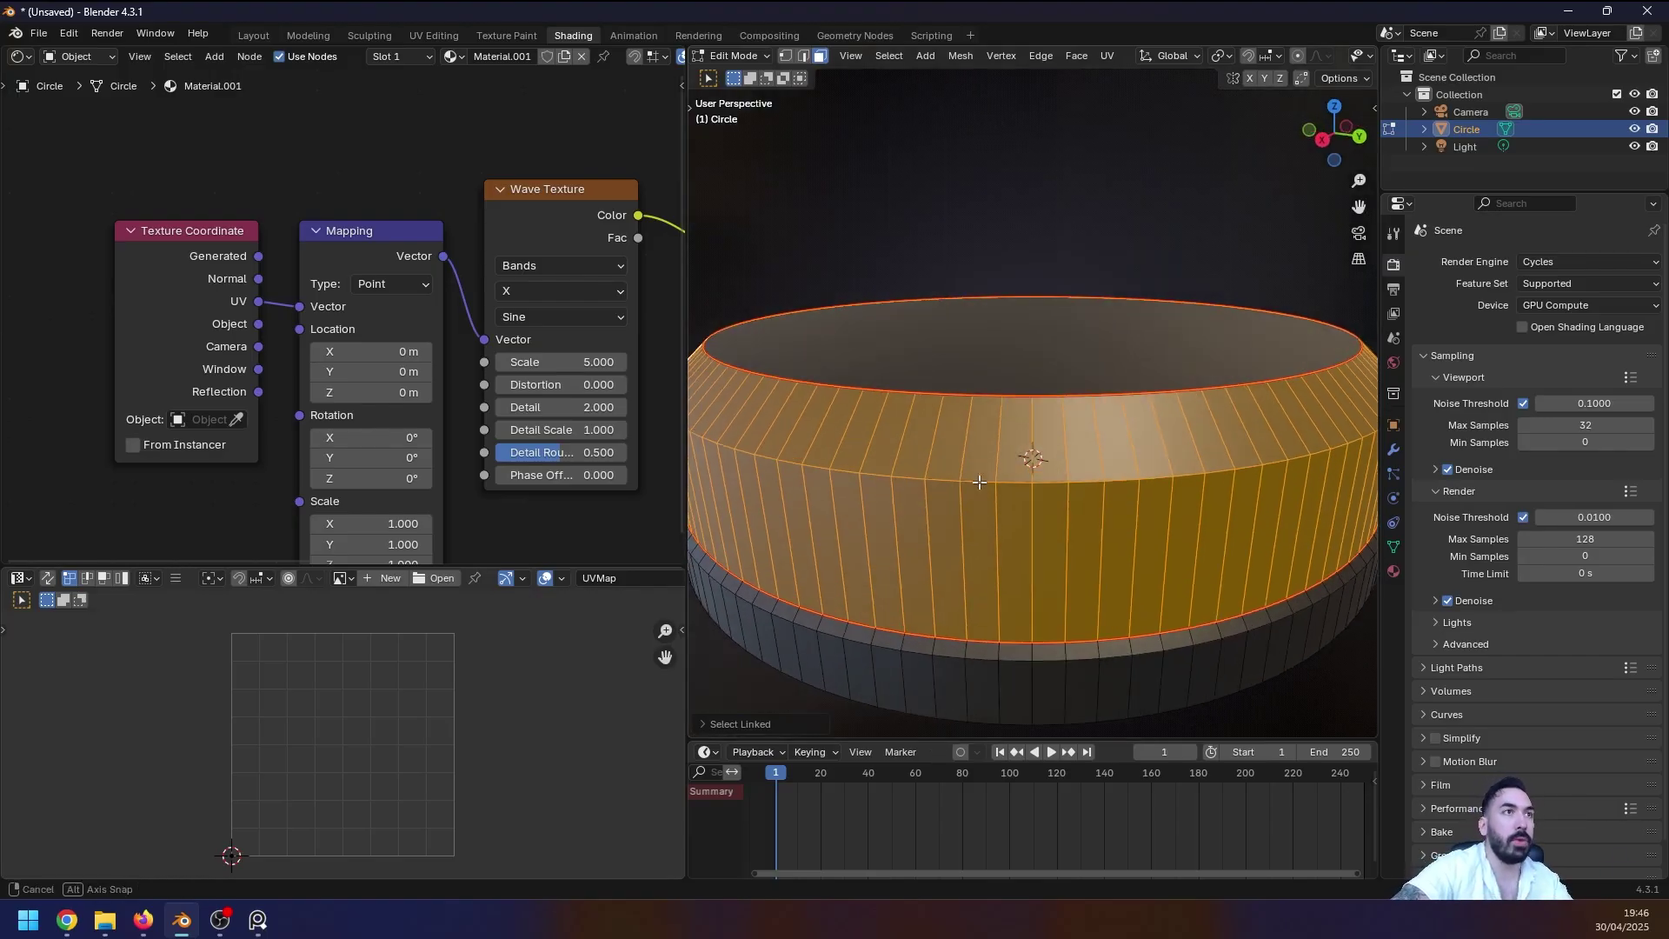
Step: Unwrap a single vertical side face of the cap with Angle Based and select its UVs
{"action": "left_click", "coordinate": [979, 539]}
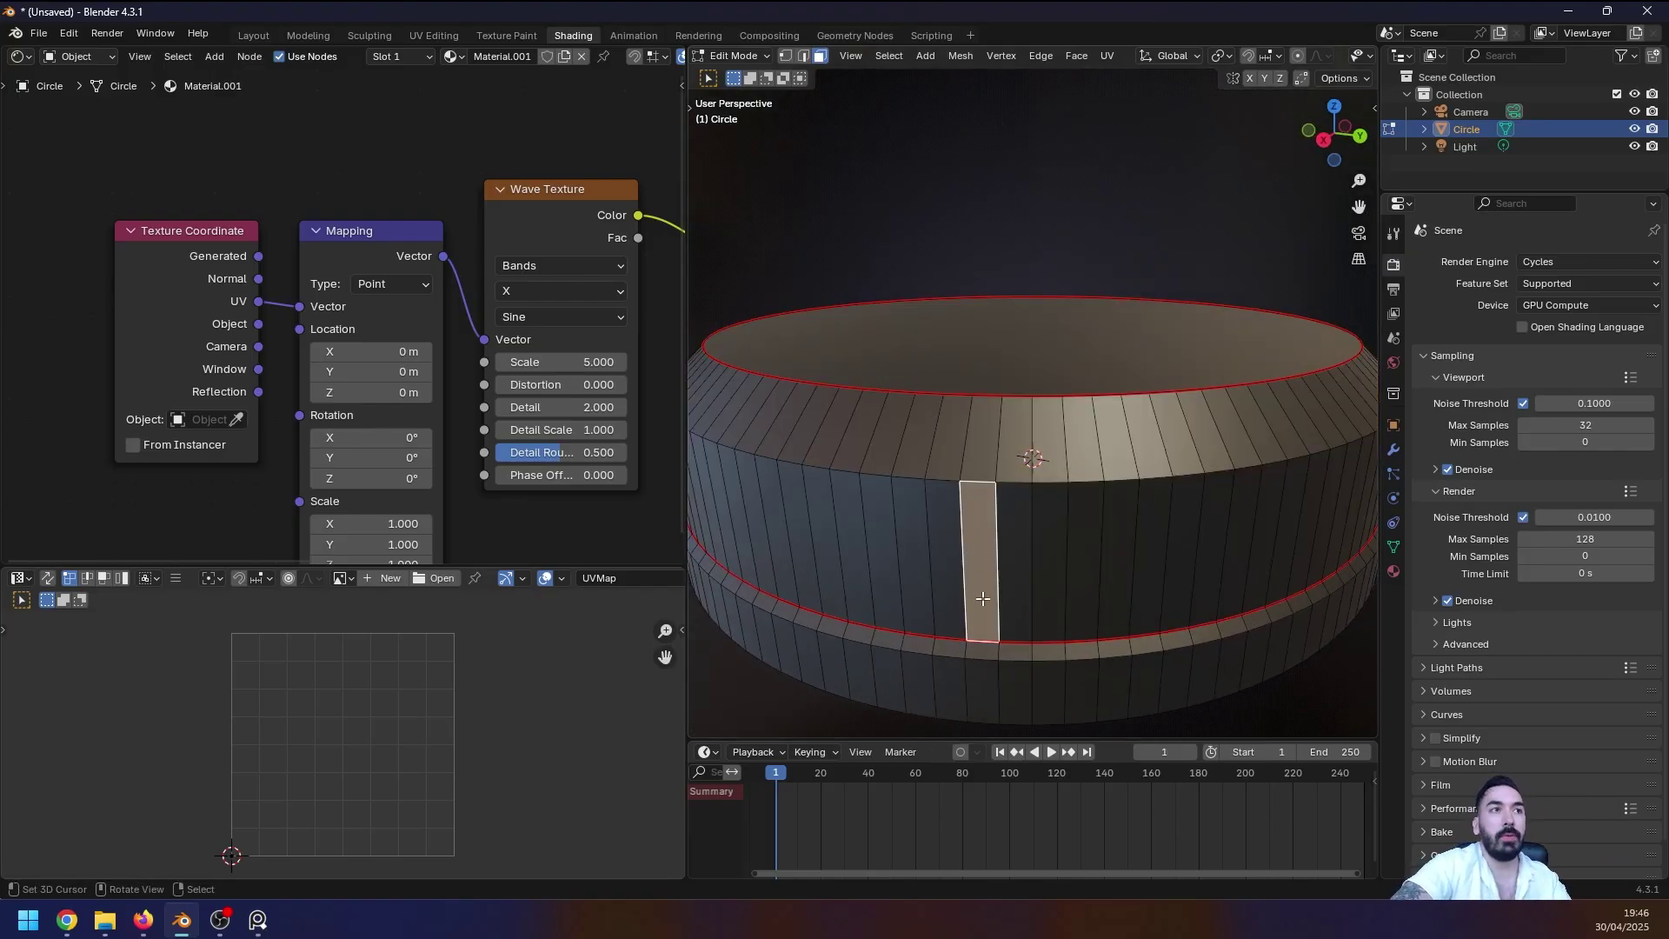
{"action": "scroll", "coordinate": [982, 599], "scroll_direction": "up", "scroll_amount": 4}
{"action": "key", "text": "u"}
{"action": "mouse_move", "coordinate": [959, 566]}
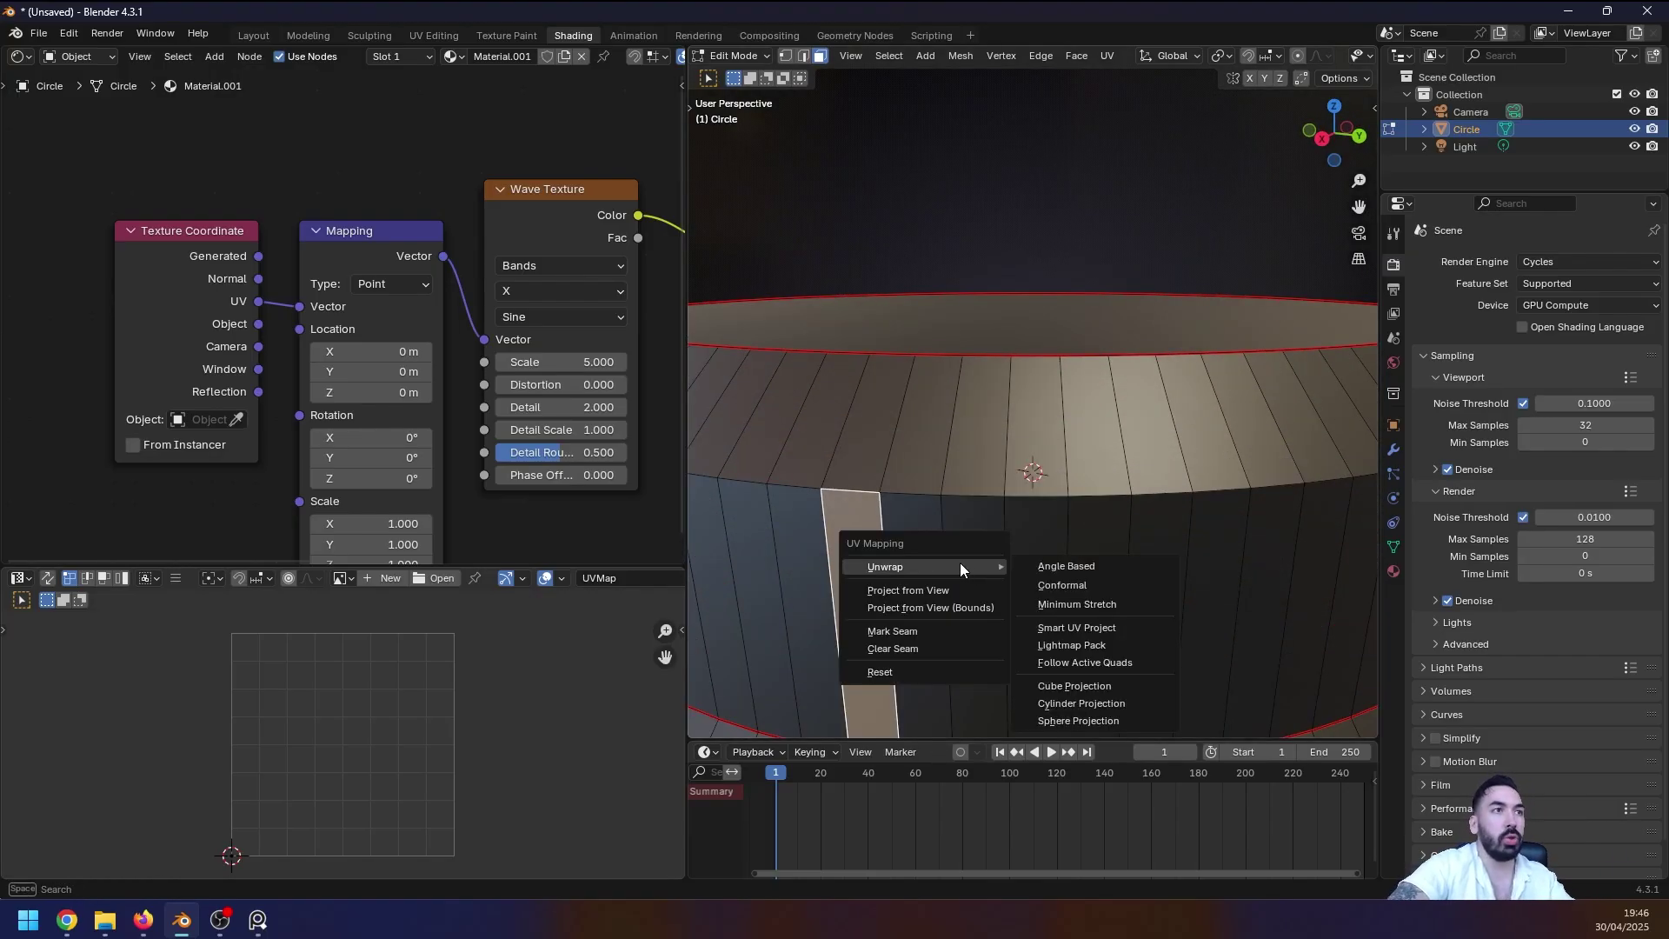
{"action": "left_click", "coordinate": [1055, 566]}
{"action": "scroll", "coordinate": [462, 670], "scroll_direction": "down", "scroll_amount": 3}
{"action": "middle_click_drag", "start_coordinate": [869, 521], "coordinate": [906, 541]}
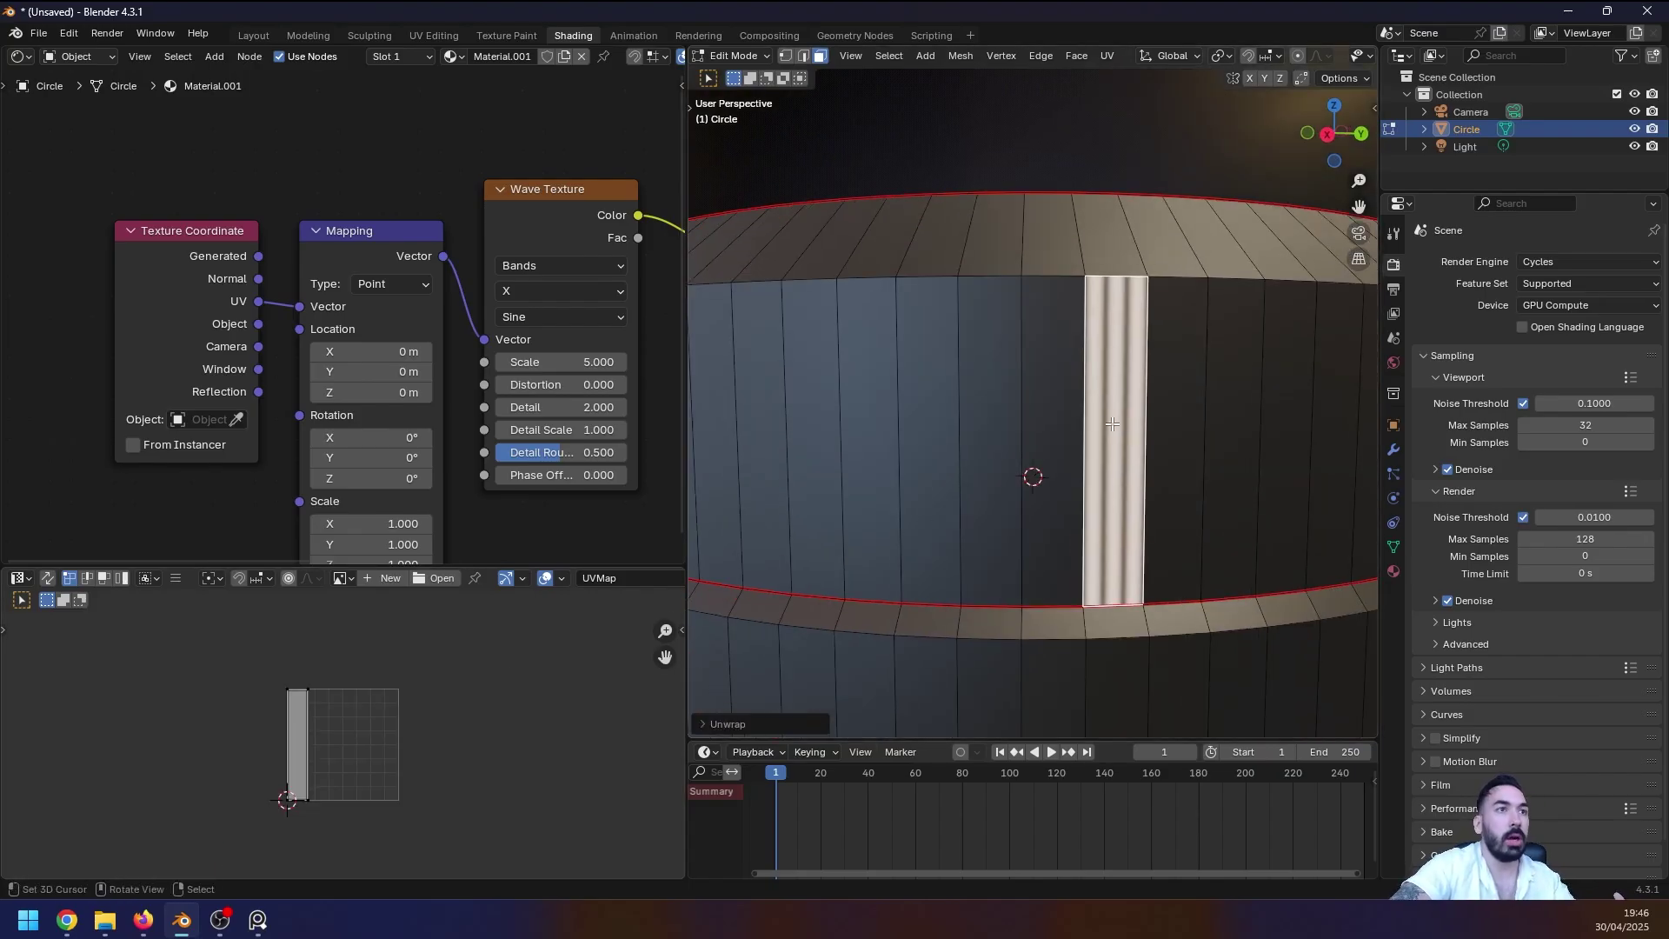
{"action": "scroll", "coordinate": [314, 719], "scroll_direction": "up", "scroll_amount": 2}
{"action": "key", "text": "a"}
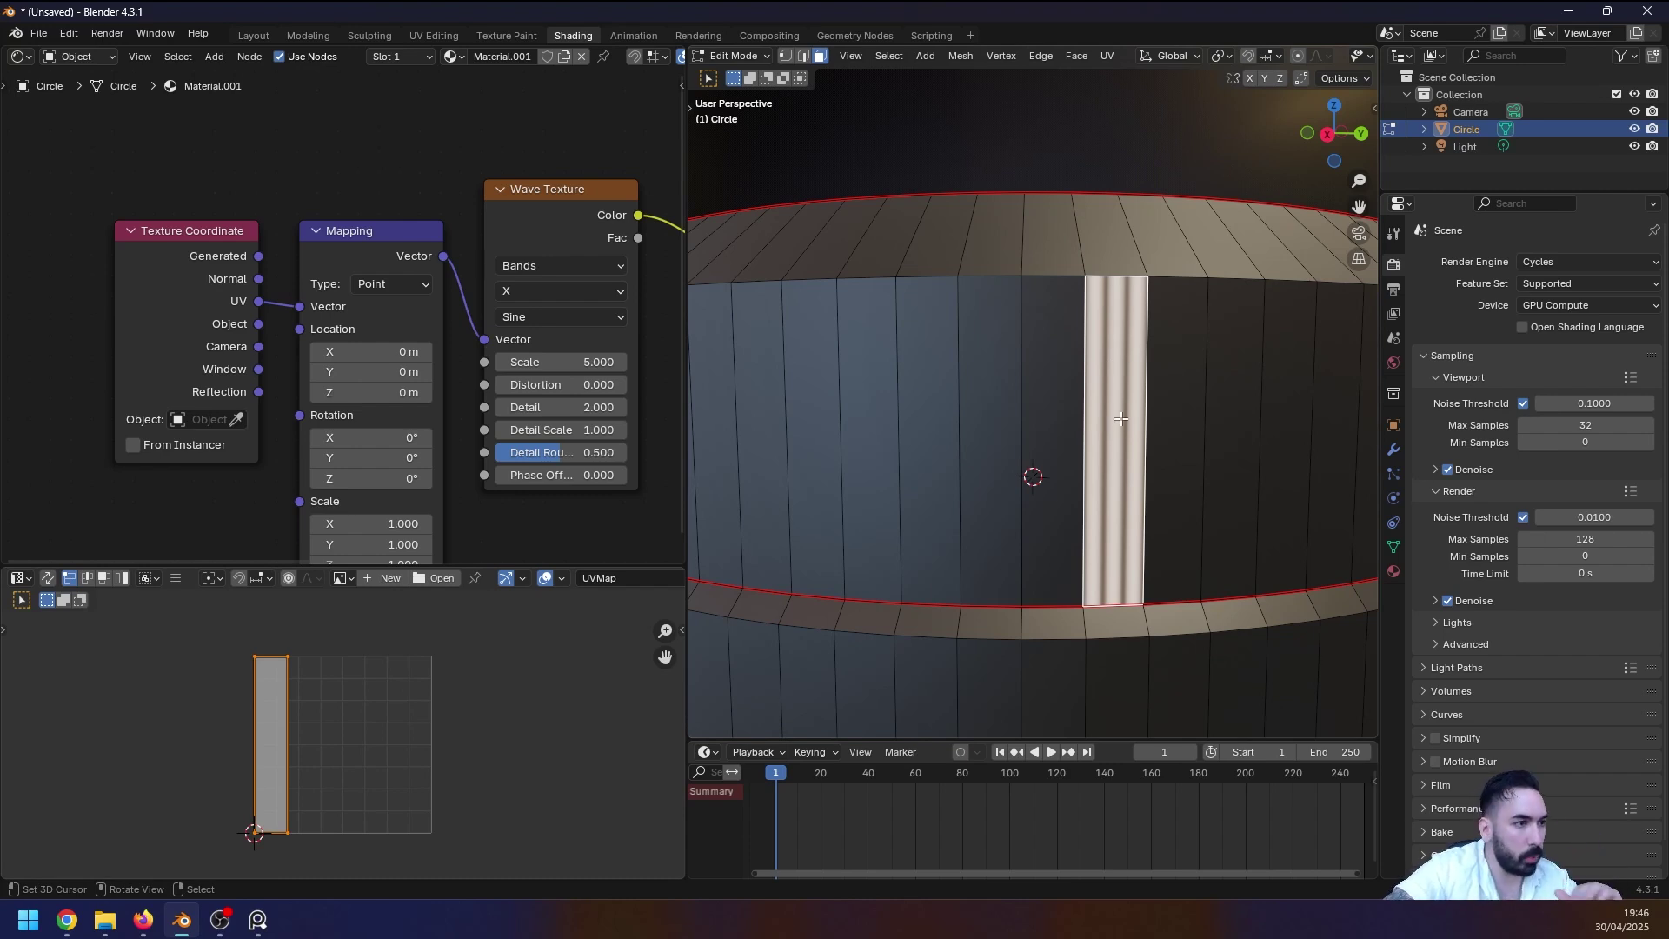
Step: Extend the selection to all linked faces between the seams, keeping the unwrapped side face active
{"action": "middle_click_drag", "start_coordinate": [1121, 419], "coordinate": [1098, 413]}
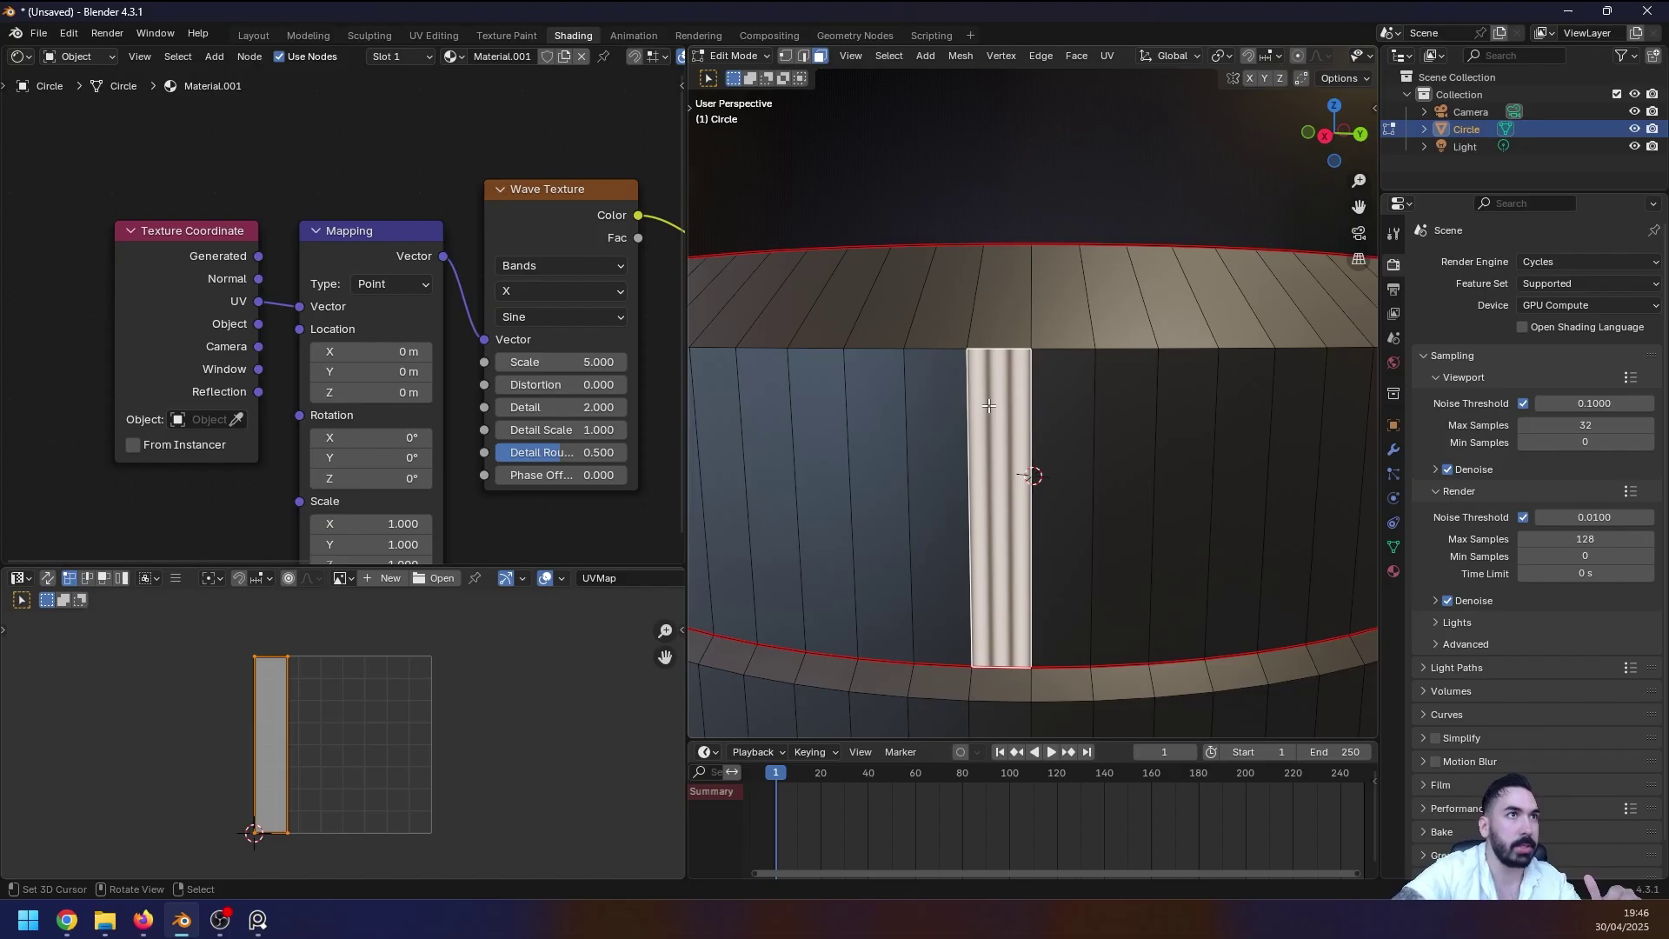
{"action": "scroll", "coordinate": [1031, 445], "scroll_direction": "down", "scroll_amount": 1}
{"action": "middle_click_drag", "start_coordinate": [1038, 444], "coordinate": [1010, 403]}
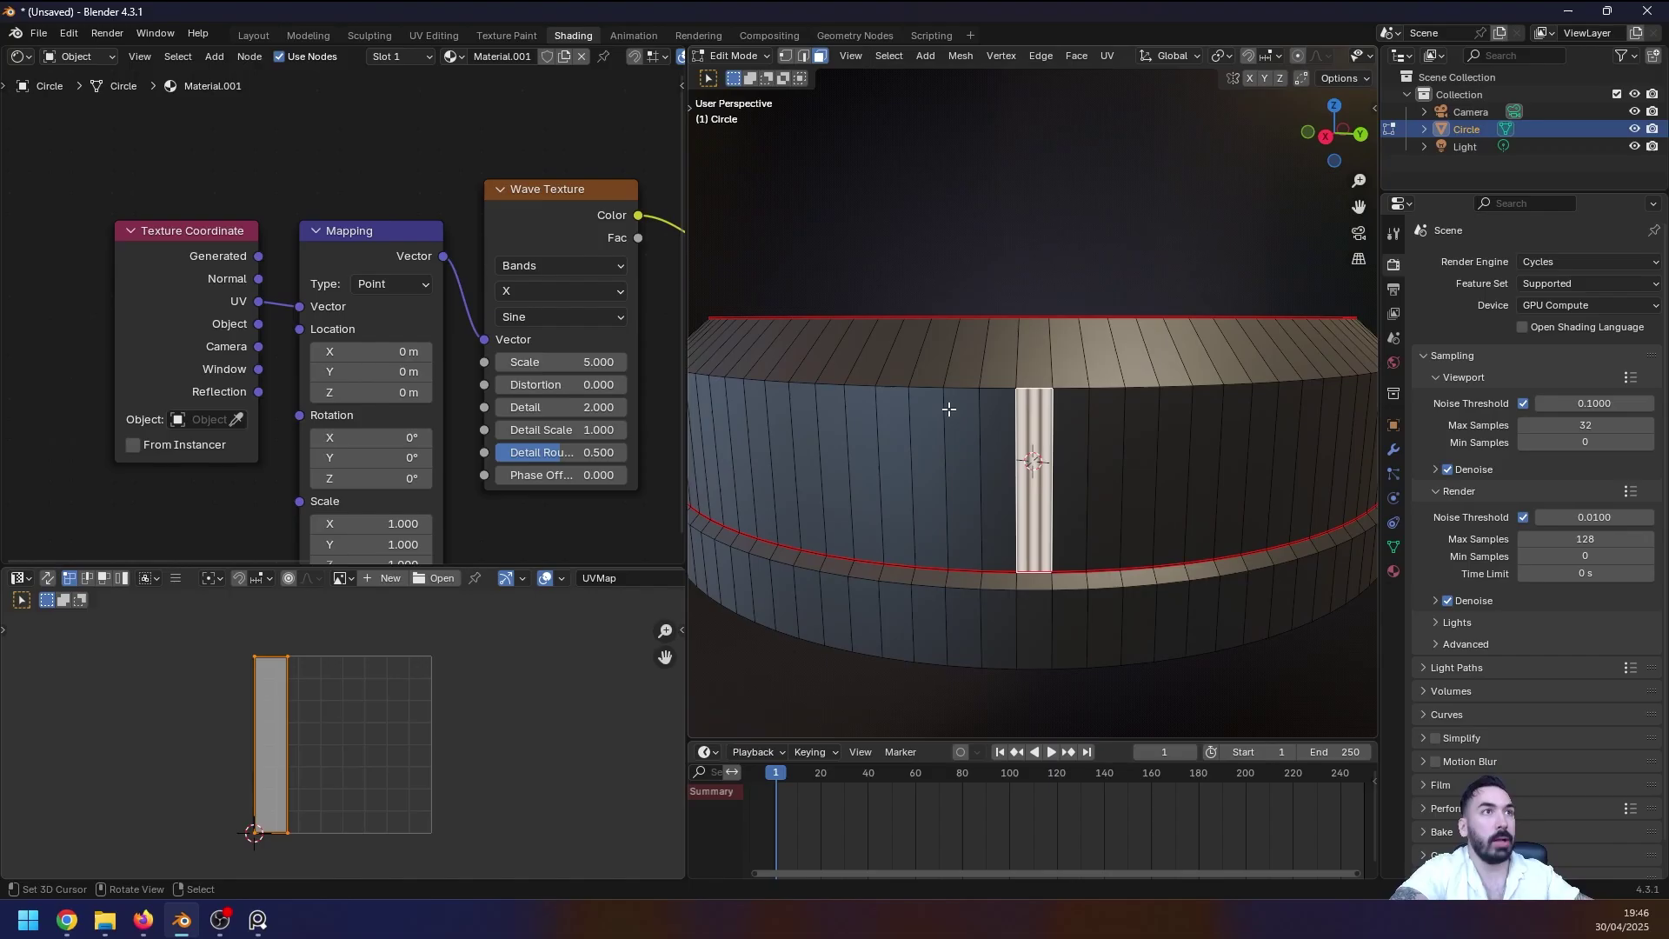
{"action": "key", "text": "ctrl+l"}
{"action": "middle_click_drag", "start_coordinate": [1248, 387], "coordinate": [1190, 419]}
{"action": "scroll", "coordinate": [1126, 462], "scroll_direction": "down", "scroll_amount": 4}
{"action": "mouse_move", "coordinate": [1061, 501]}
{"action": "middle_mouse_down"}
{"action": "mouse_move", "coordinate": [1121, 501]}
{"action": "mouse_move", "coordinate": [1037, 490]}
{"action": "middle_mouse_up"}
{"action": "scroll", "coordinate": [1103, 496], "scroll_direction": "up", "scroll_amount": 4}
{"action": "scroll", "coordinate": [1017, 485], "scroll_direction": "up", "scroll_amount": 1}
{"action": "right_click", "coordinate": [952, 470], "text": "shift"}
{"action": "right_click", "coordinate": [952, 470], "text": "shift"}
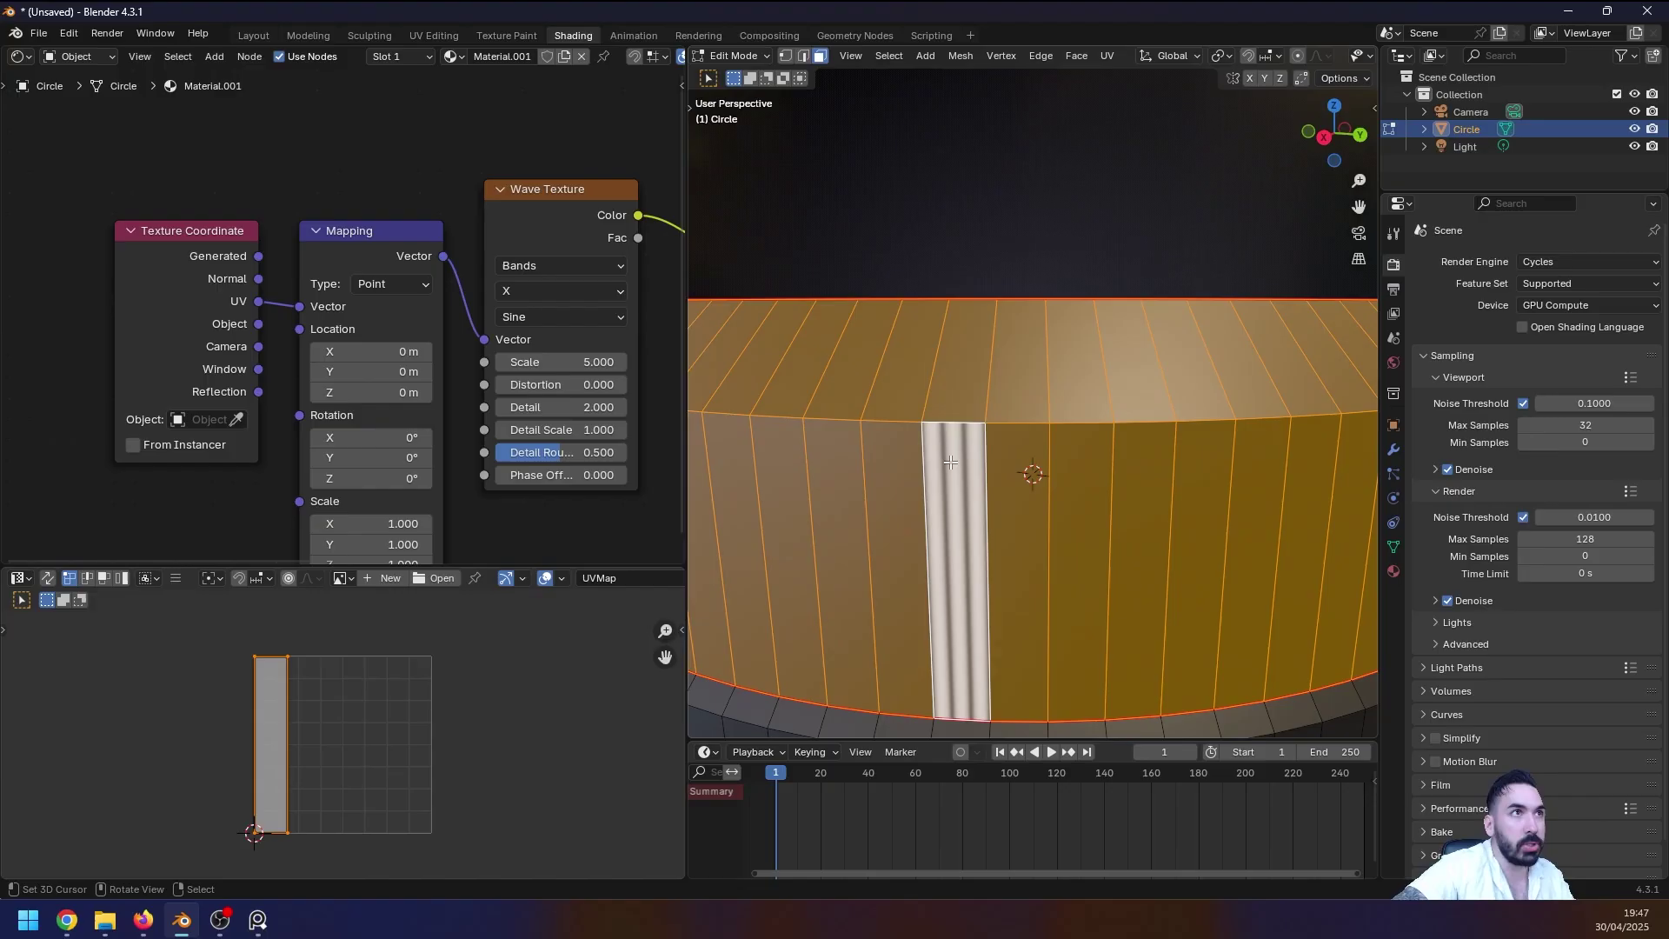
{"action": "right_click", "coordinate": [950, 463], "text": "shift"}
{"action": "right_click", "coordinate": [953, 472], "text": "shift"}
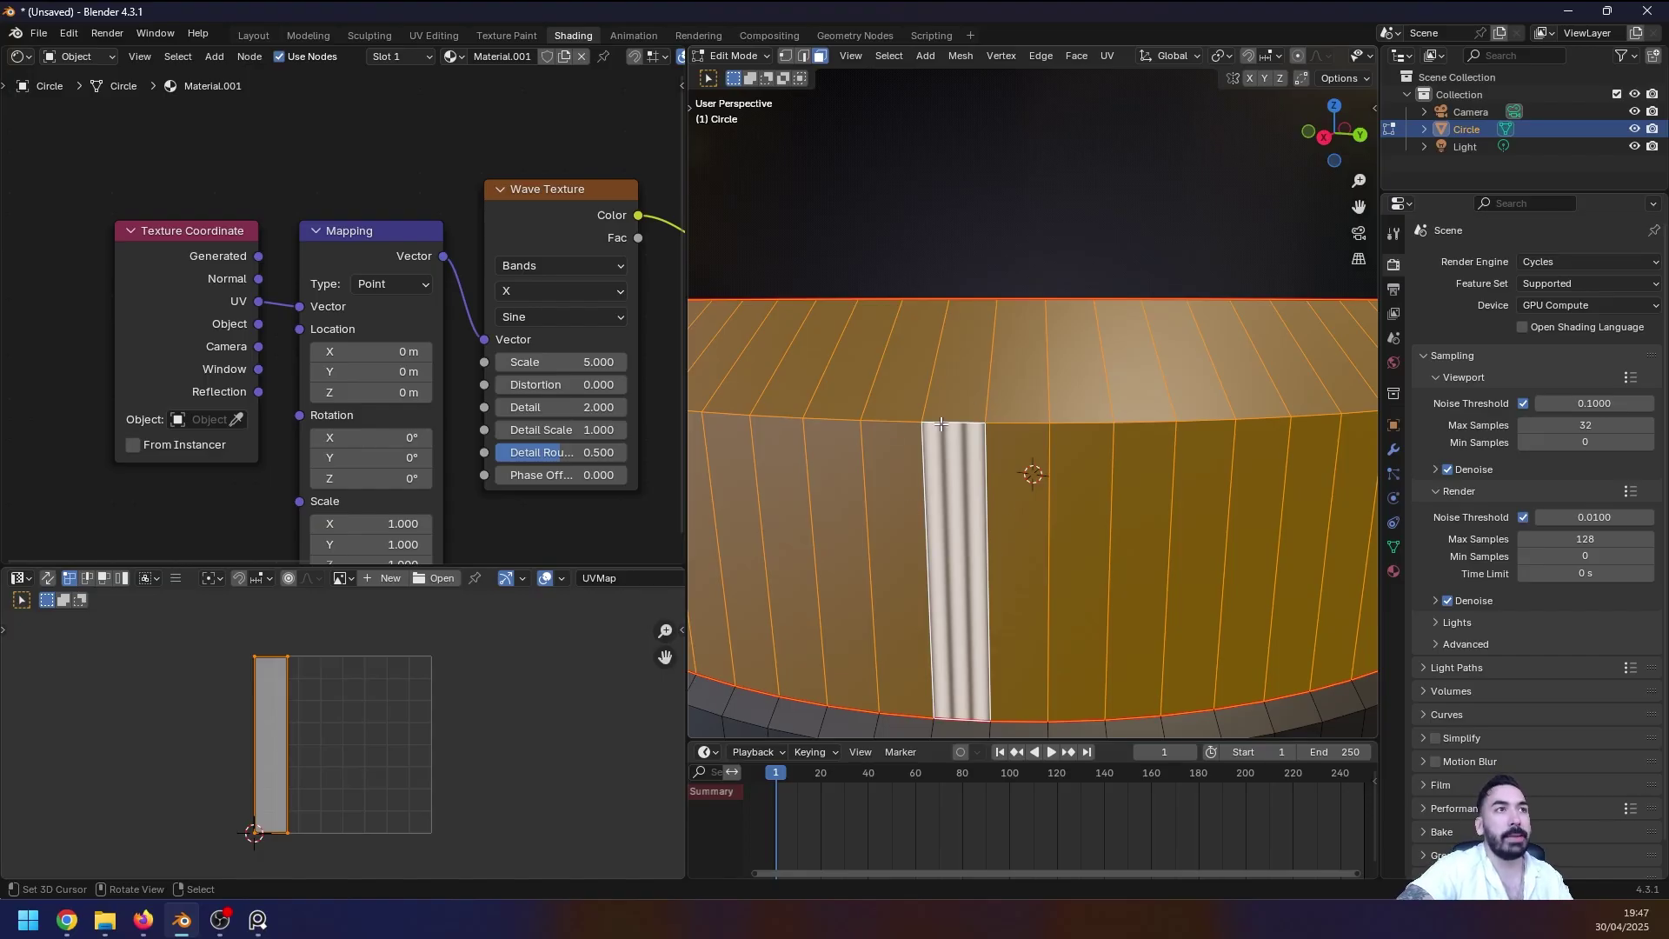
Step: Reselect the unwrapped face as active and unwrap the side faces with Follow Active Quads, using Length Average
{"action": "middle_click_drag", "start_coordinate": [941, 424], "coordinate": [947, 336]}
{"action": "middle_click_drag", "start_coordinate": [965, 407], "coordinate": [1046, 428]}
{"action": "scroll", "coordinate": [1047, 428], "scroll_direction": "down", "scroll_amount": 5}
{"action": "scroll", "coordinate": [1044, 426], "scroll_direction": "up", "scroll_amount": 5}
{"action": "right_click", "coordinate": [995, 399], "text": "shift"}
{"action": "left_click", "coordinate": [999, 429], "text": "shift"}
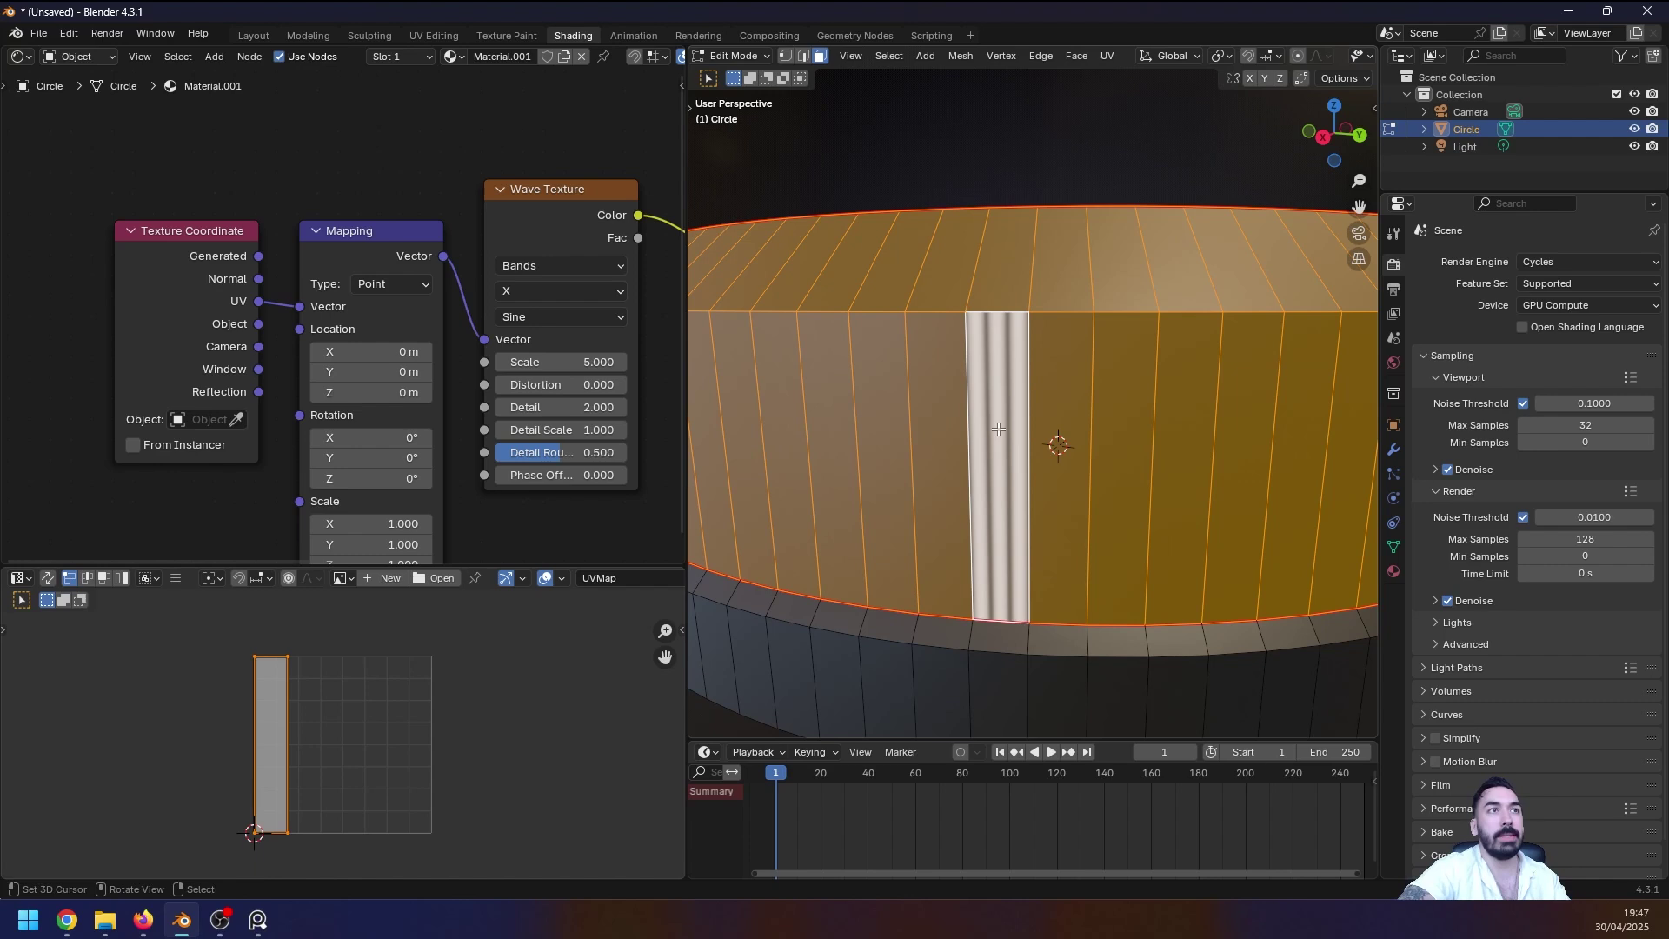
{"action": "scroll", "coordinate": [1000, 511], "scroll_direction": "down", "scroll_amount": 2}
{"action": "key", "text": "u"}
{"action": "mouse_move", "coordinate": [906, 447]}
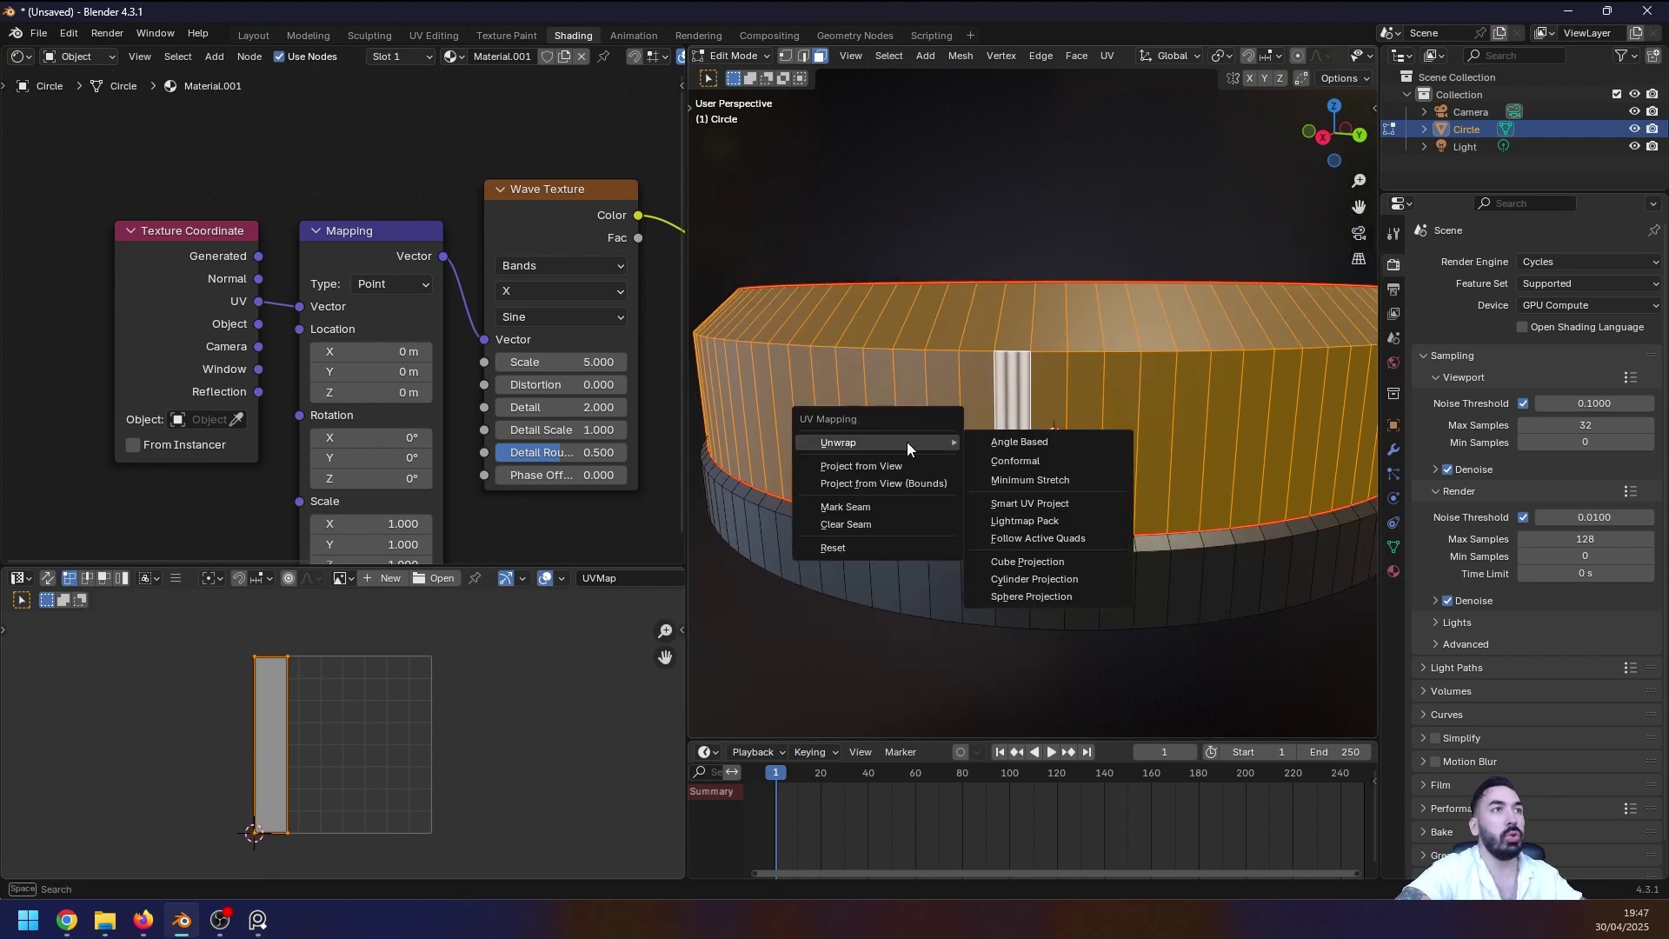
{"action": "left_click", "coordinate": [1045, 537]}
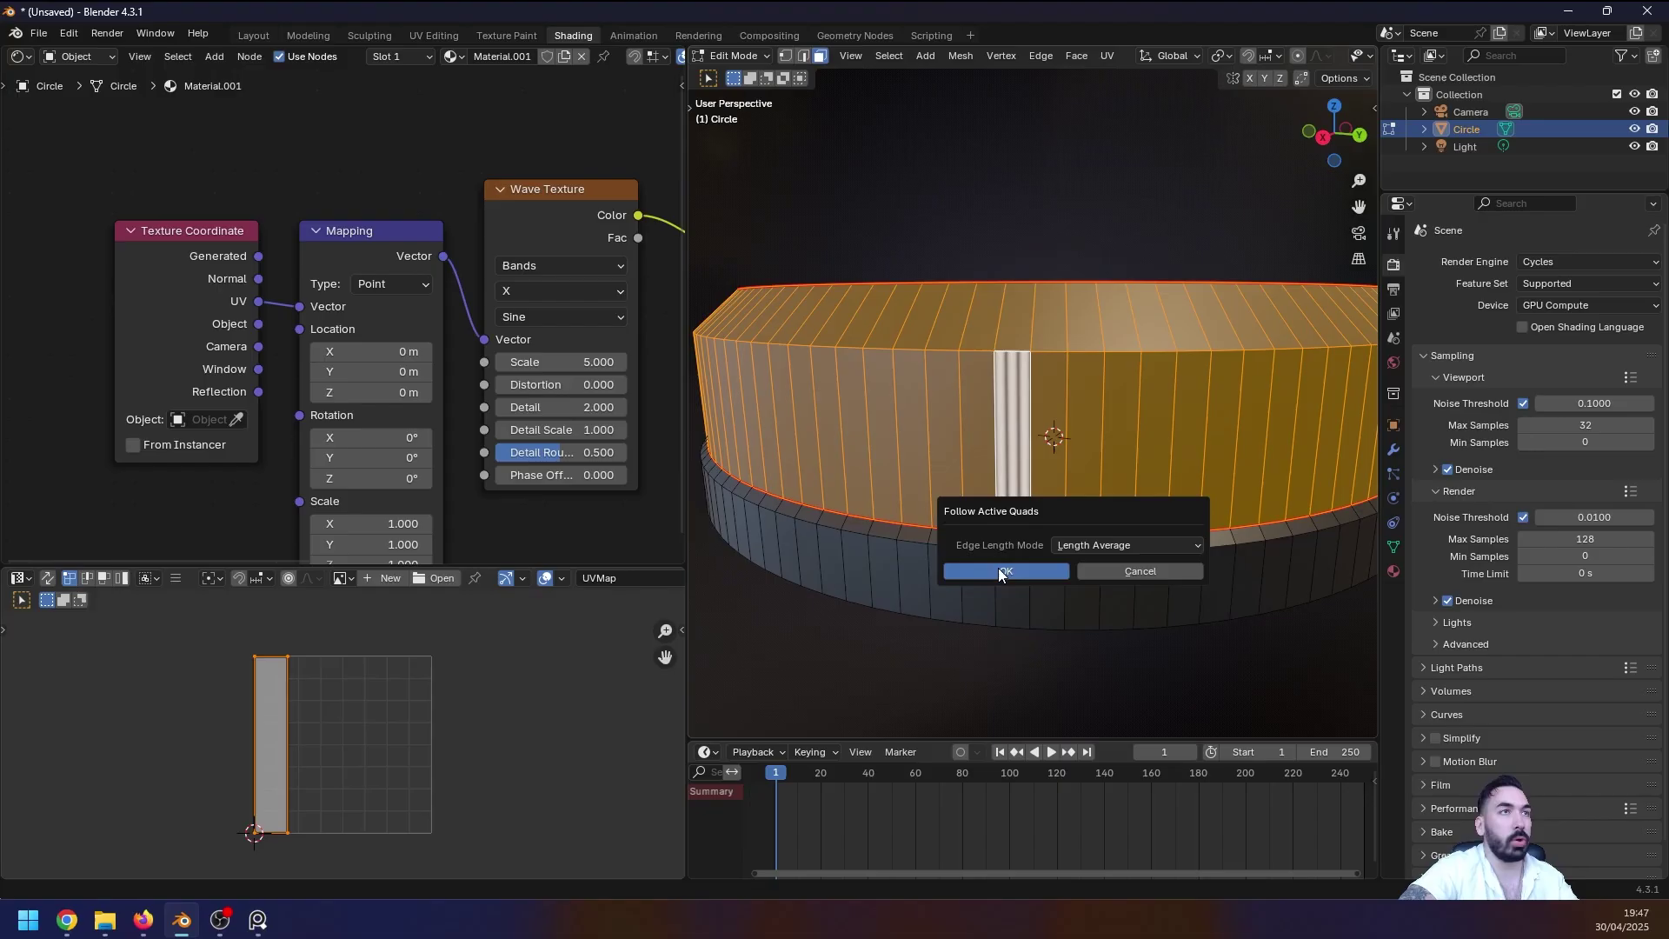
{"action": "left_click", "coordinate": [998, 570]}
{"action": "scroll", "coordinate": [970, 370], "scroll_direction": "down", "scroll_amount": 3}
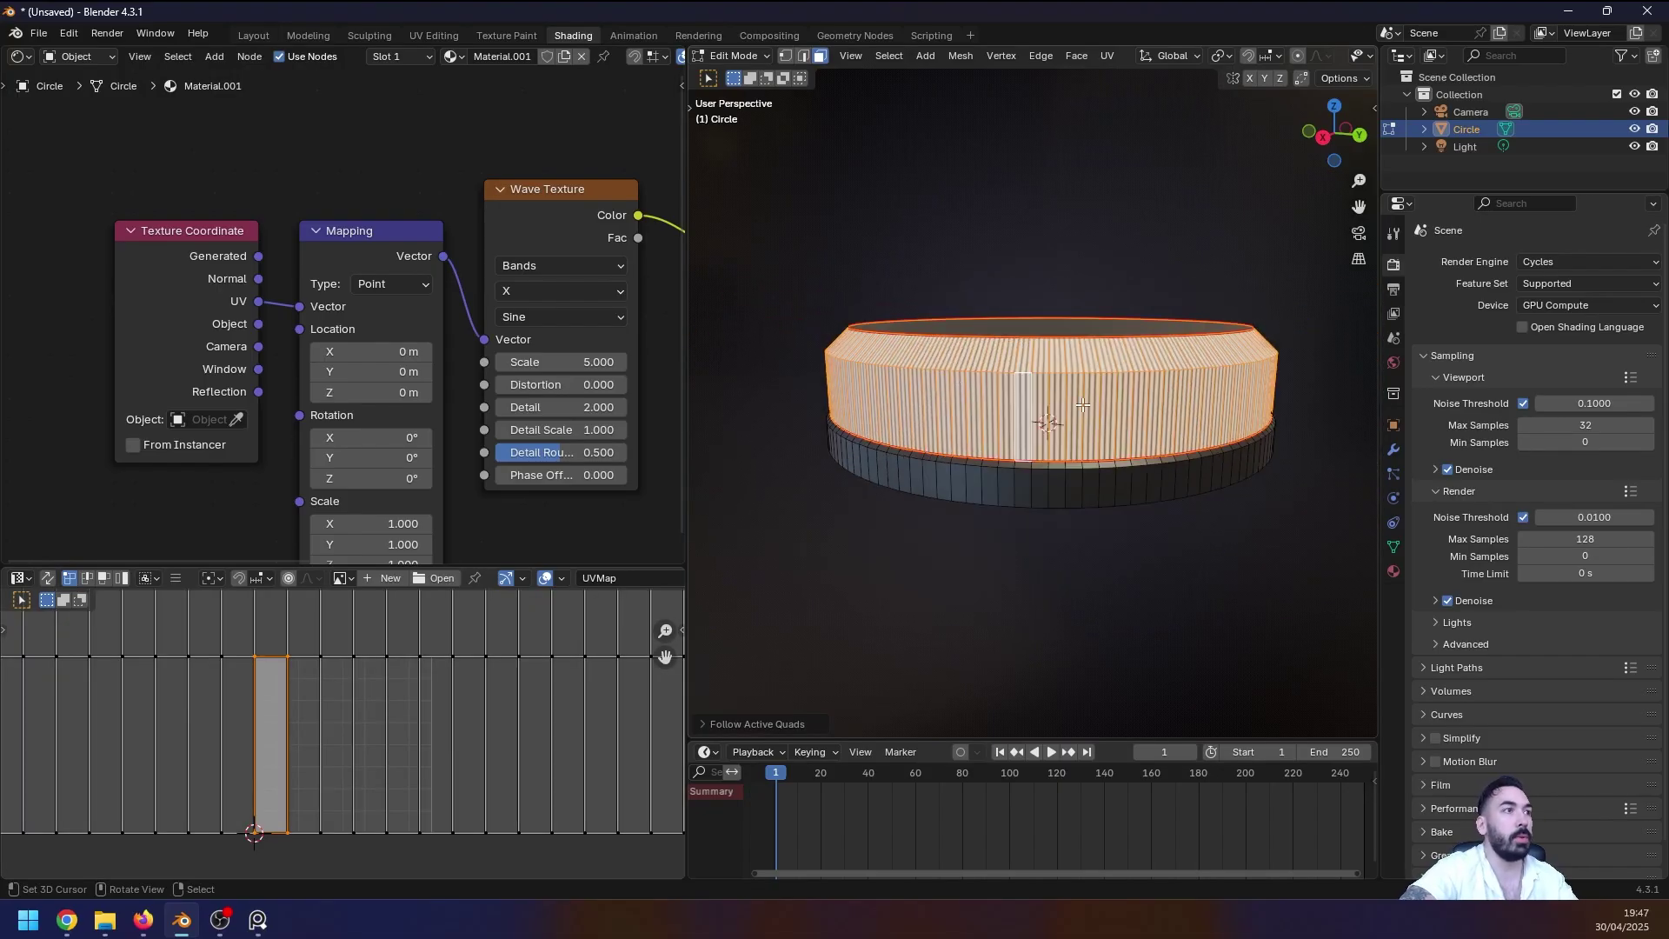
Step: Examine the full side-face UV strip and the resulting stripe pattern around the cap
{"action": "scroll", "coordinate": [363, 666], "scroll_direction": "down", "scroll_amount": 2}
{"action": "middle_click_drag", "start_coordinate": [974, 465], "coordinate": [1104, 545]}
{"action": "scroll", "coordinate": [986, 476], "scroll_direction": "up", "scroll_amount": 1}
{"action": "scroll", "coordinate": [341, 713], "scroll_direction": "down", "scroll_amount": 5}
{"action": "scroll", "coordinate": [1104, 546], "scroll_direction": "down", "scroll_amount": 3}
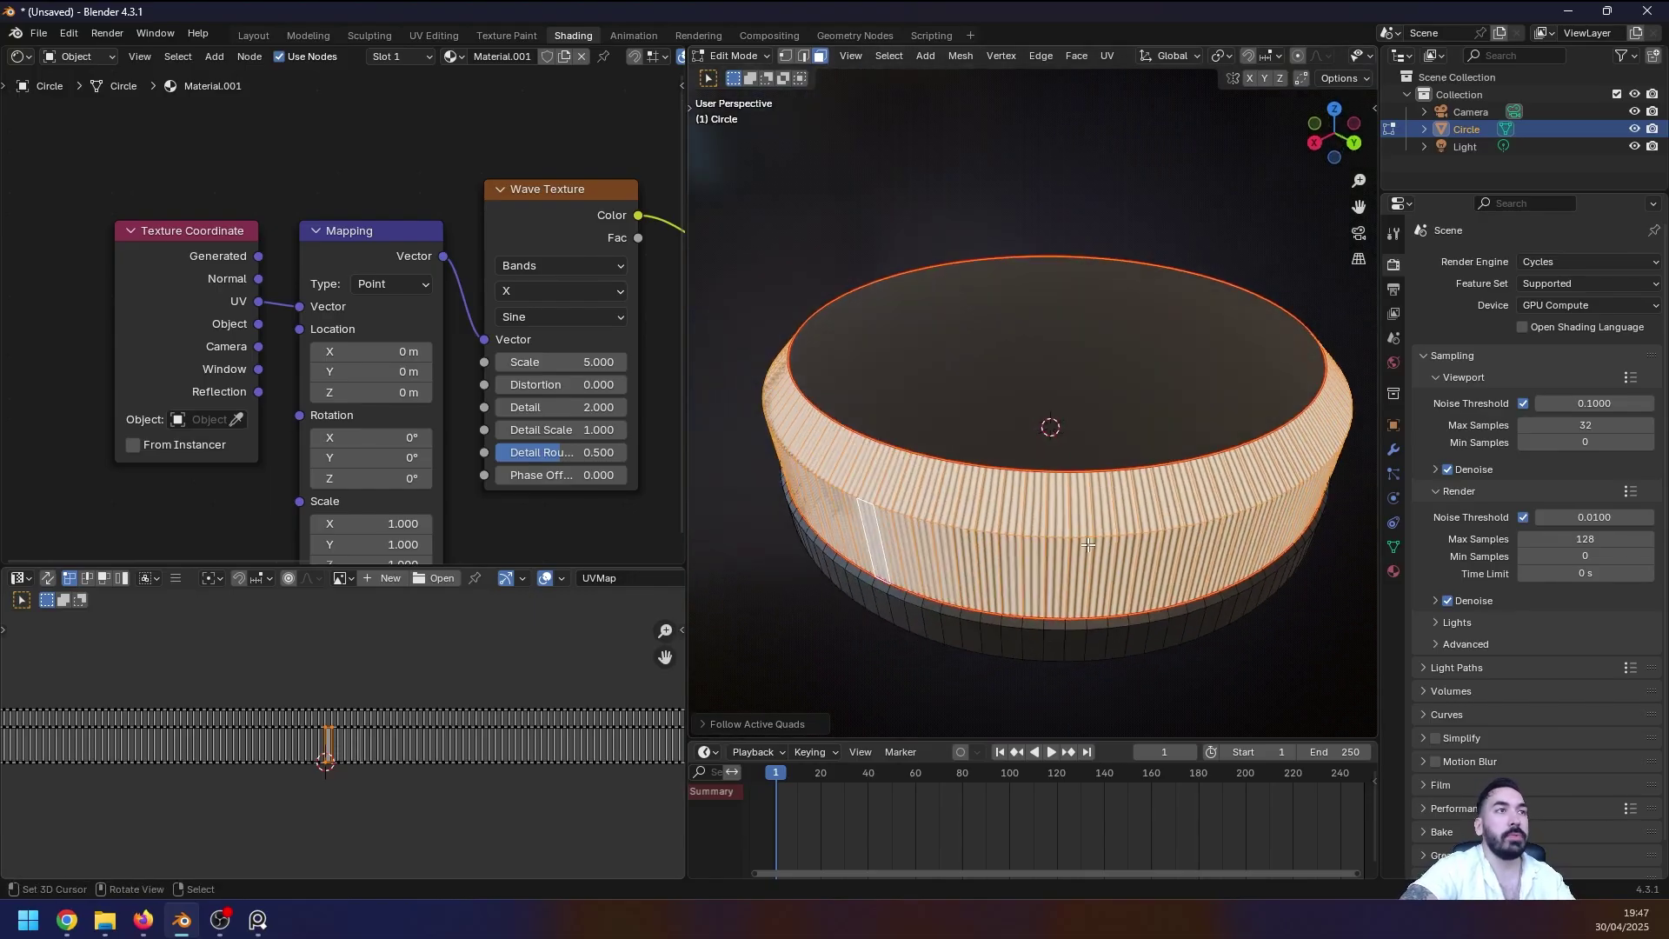
{"action": "scroll", "coordinate": [311, 712], "scroll_direction": "down", "scroll_amount": 2}
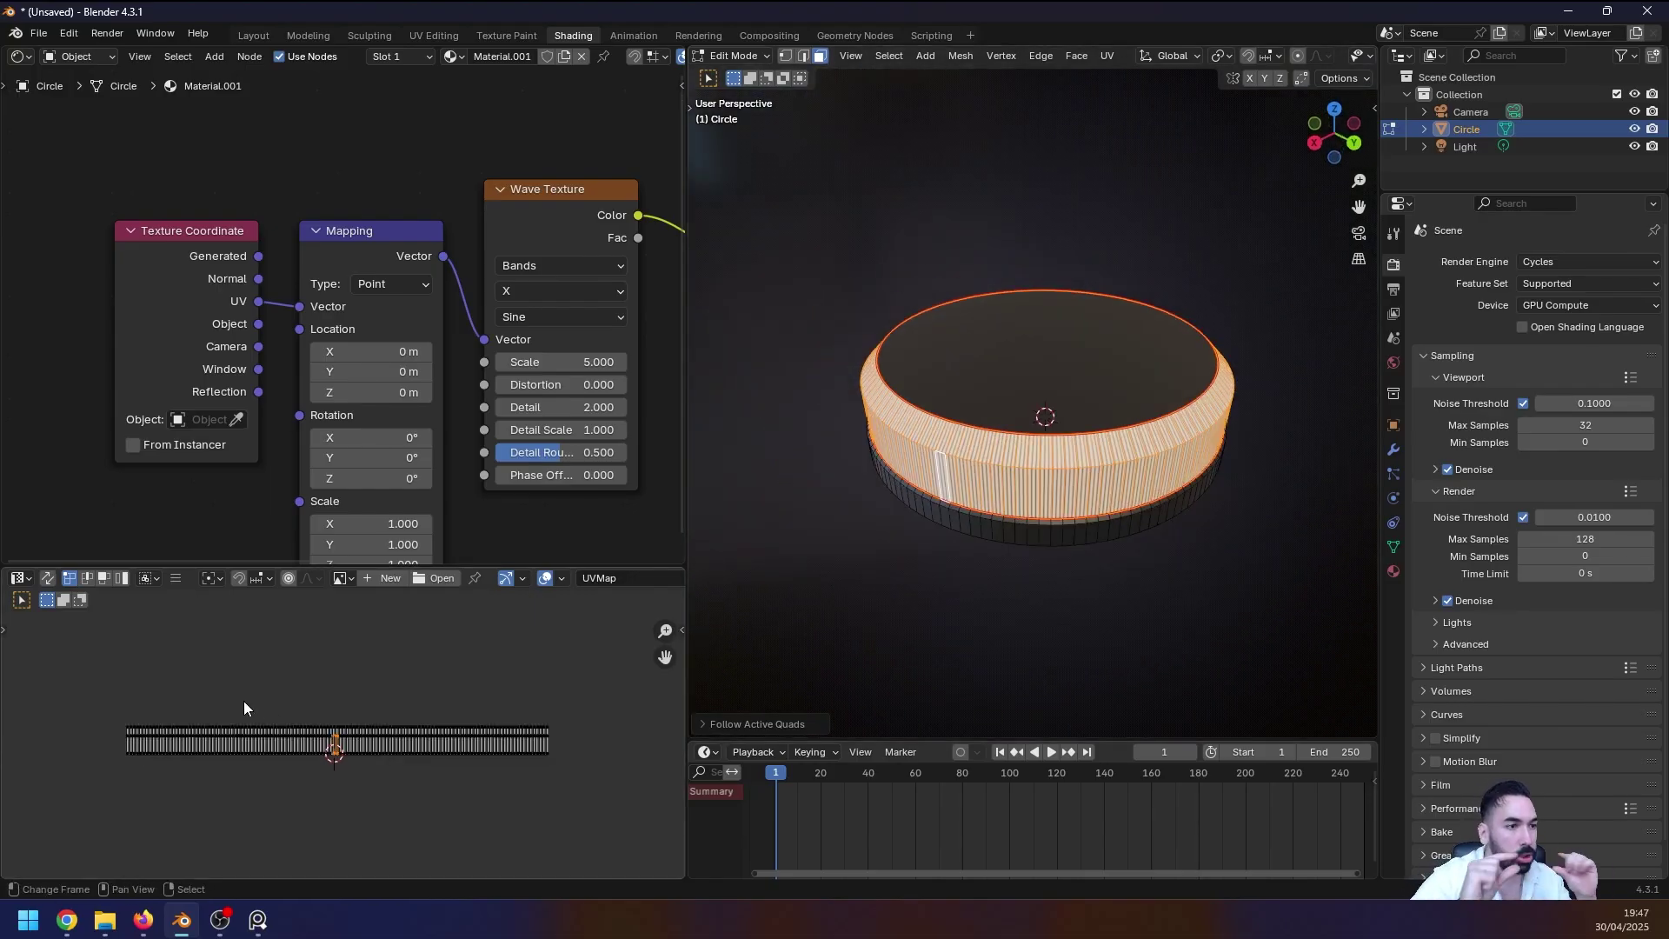
{"action": "scroll", "coordinate": [315, 692], "scroll_direction": "up", "scroll_amount": 2}
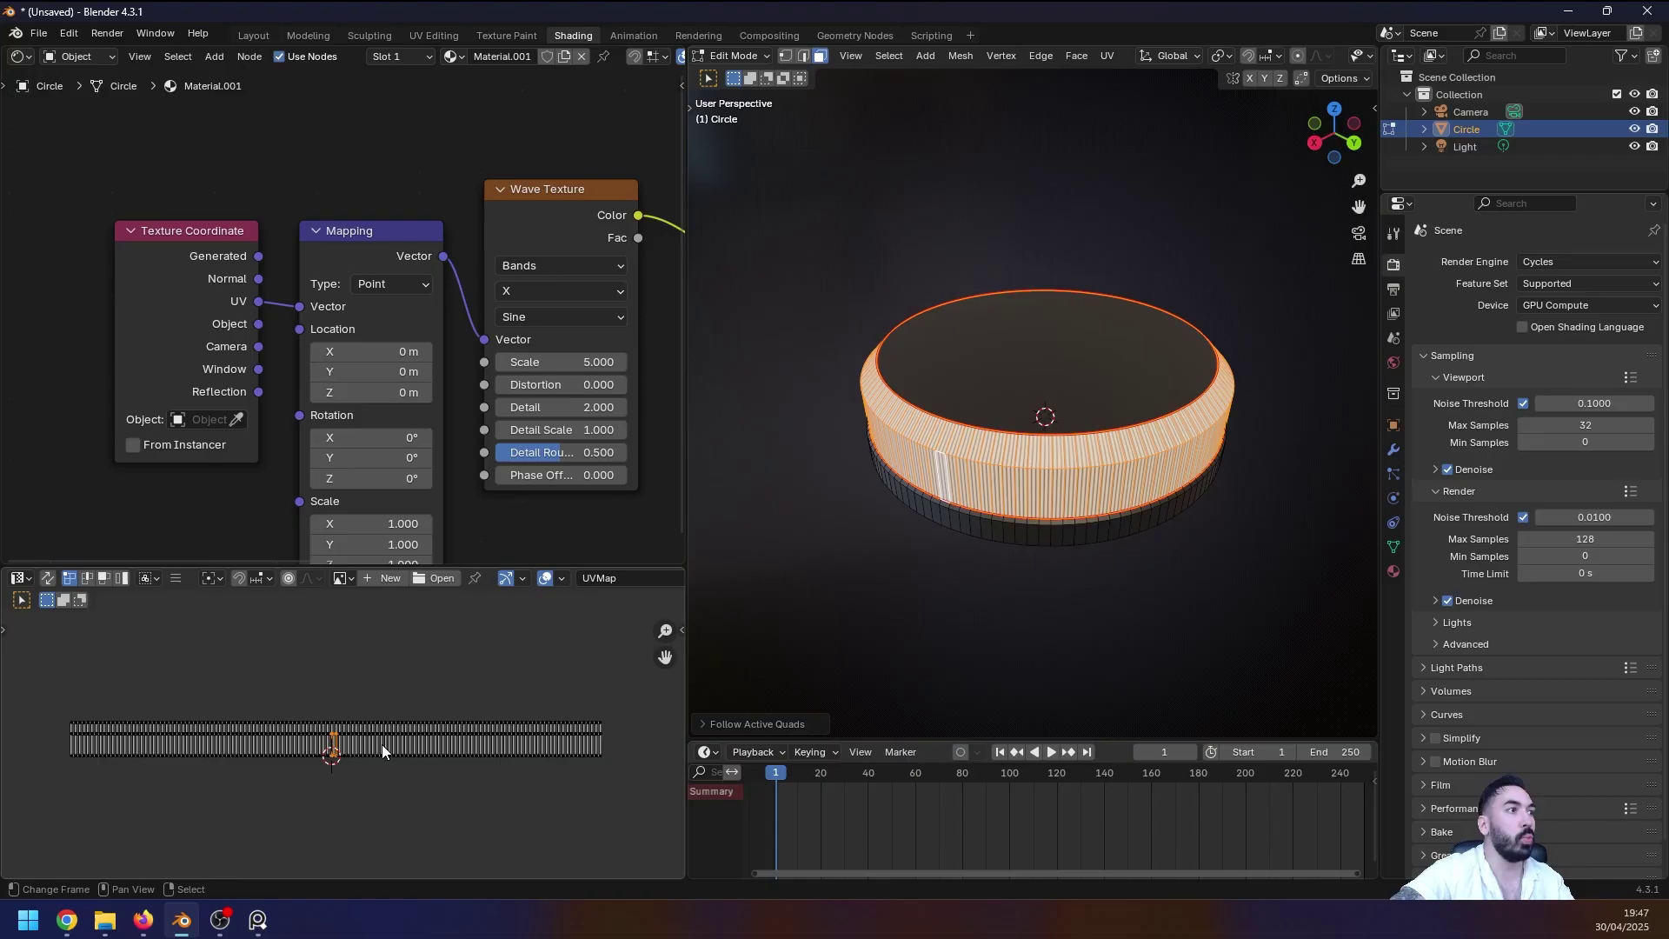
Step: Try a standard Unwrap on the selected side faces to compare the circular layout, and undo it
{"action": "middle_click_drag", "start_coordinate": [1000, 530], "coordinate": [1057, 509]}
{"action": "key", "text": "u"}
{"action": "mouse_move", "coordinate": [1057, 510]}
{"action": "left_click", "coordinate": [1167, 514]}
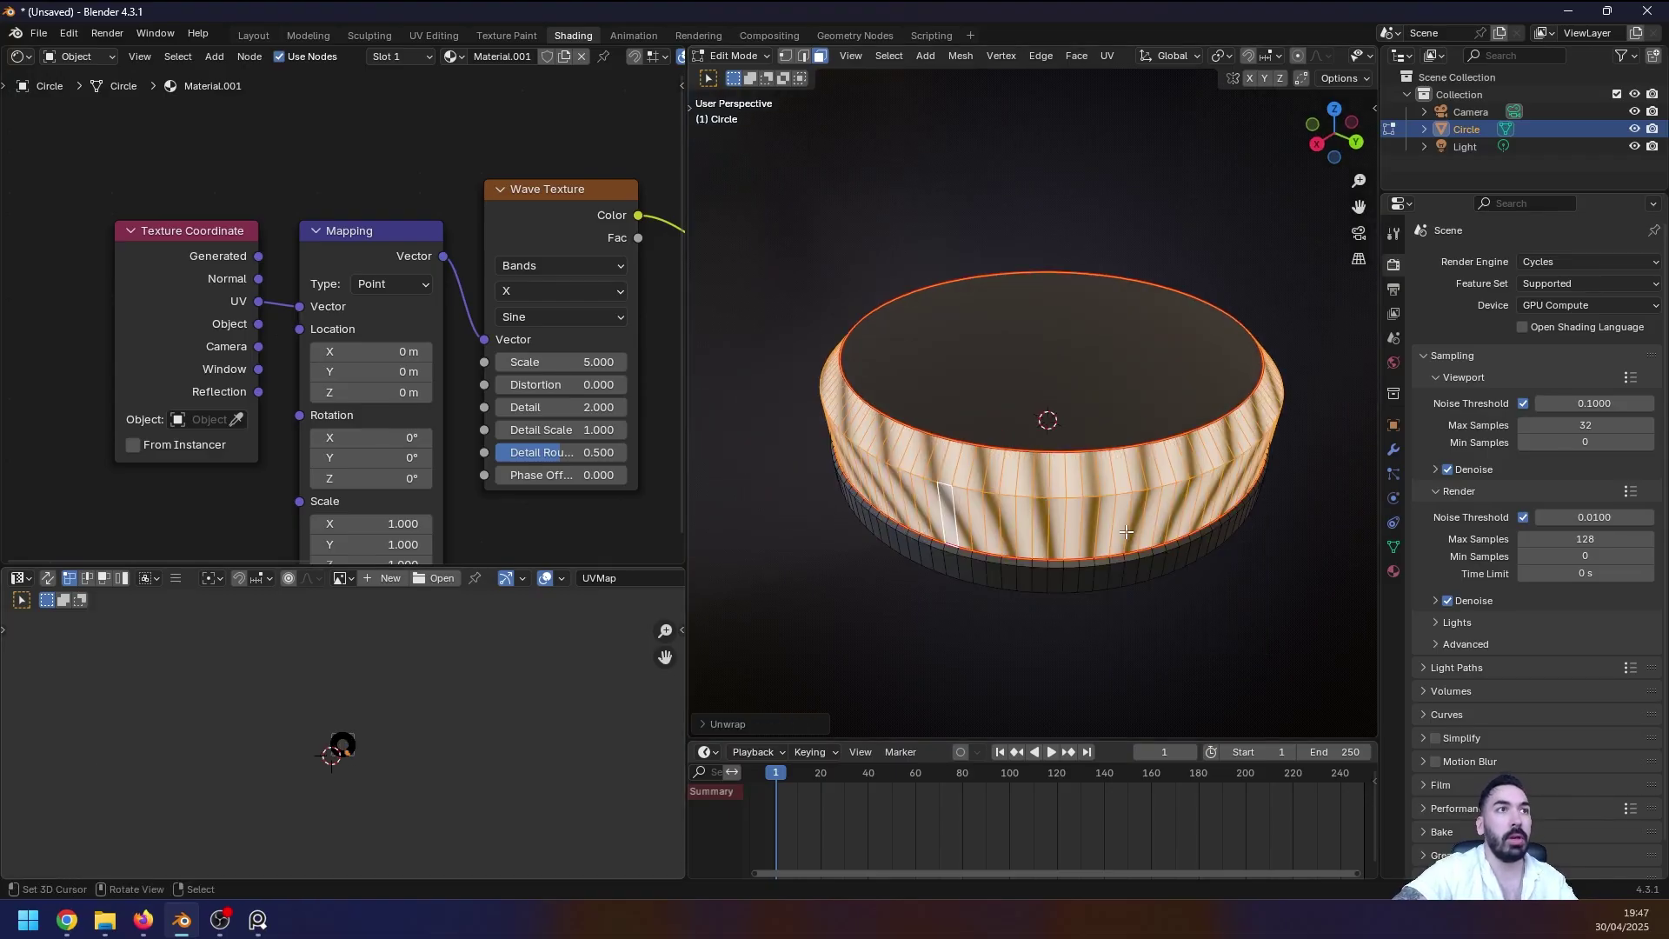
{"action": "scroll", "coordinate": [348, 771], "scroll_direction": "up", "scroll_amount": 12}
{"action": "scroll", "coordinate": [346, 735], "scroll_direction": "down", "scroll_amount": 2}
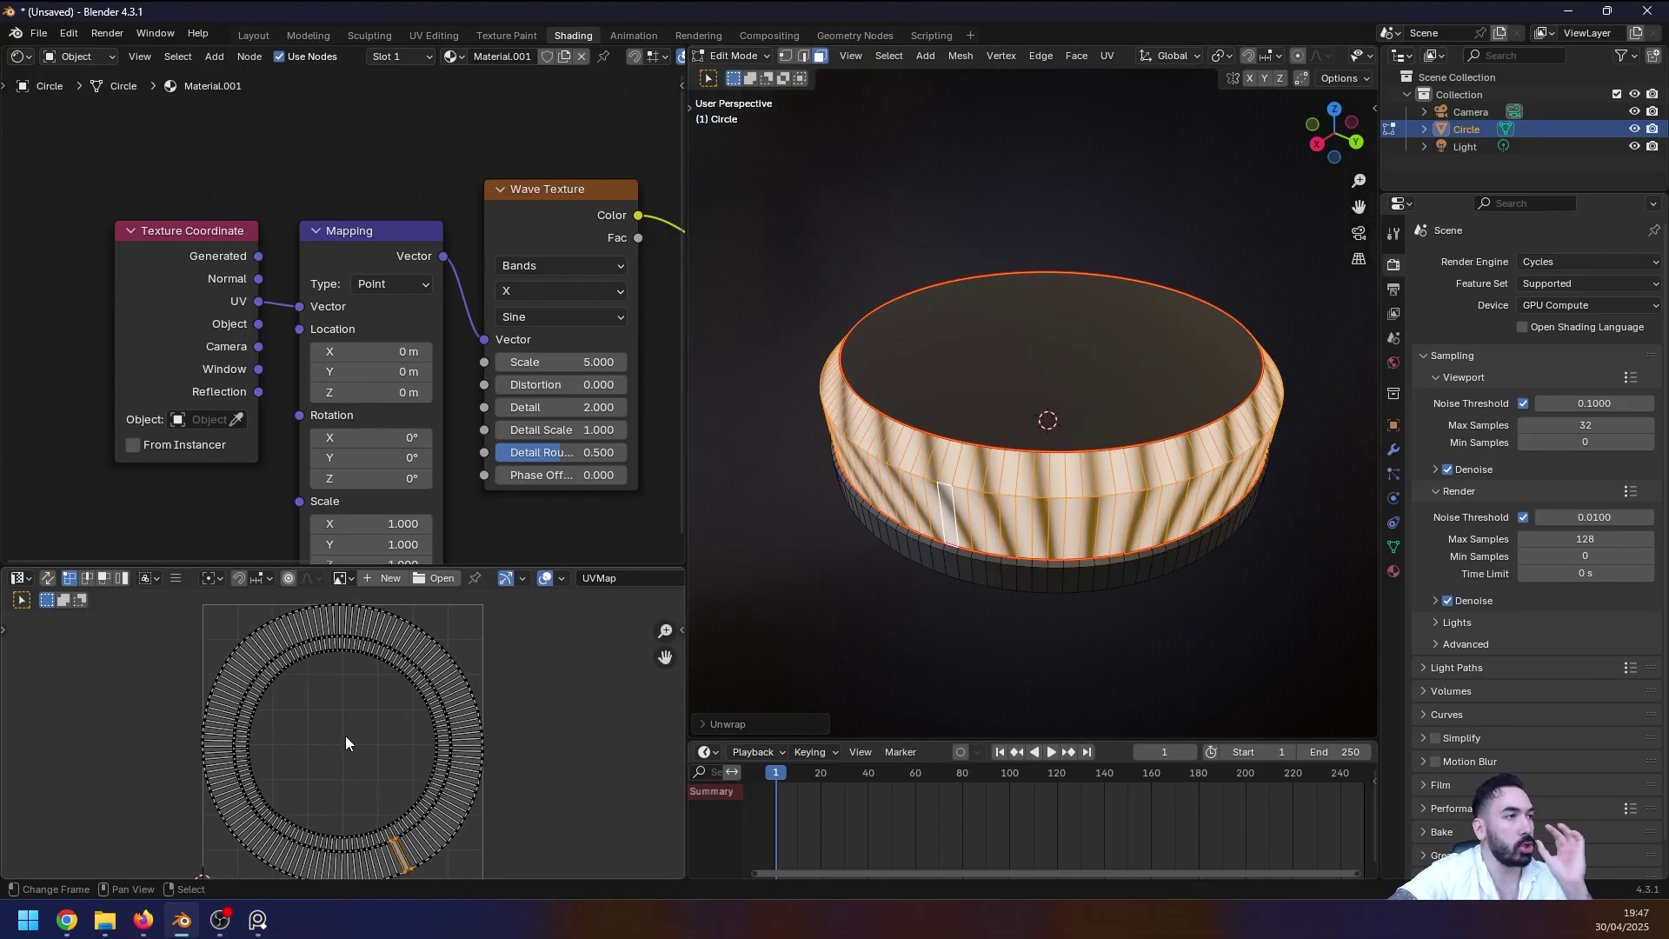
{"action": "mouse_move", "coordinate": [1270, 597]}
{"action": "middle_mouse_down"}
{"action": "mouse_move", "coordinate": [1017, 582]}
{"action": "mouse_move", "coordinate": [1159, 603]}
{"action": "mouse_move", "coordinate": [1035, 529]}
{"action": "mouse_move", "coordinate": [1052, 535]}
{"action": "mouse_move", "coordinate": [956, 540]}
{"action": "mouse_move", "coordinate": [906, 435]}
{"action": "mouse_move", "coordinate": [1067, 455]}
{"action": "mouse_move", "coordinate": [1068, 518]}
{"action": "mouse_move", "coordinate": [1008, 481]}
{"action": "middle_mouse_up"}
{"action": "key", "text": "ctrl+z"}
Step: Invert the face selection and assign a new material in a second slot to the cap's top and lower rim
{"action": "scroll", "coordinate": [280, 702], "scroll_direction": "down", "scroll_amount": 4}
{"action": "key", "text": "Tab"}
{"action": "key", "text": "Tab"}
{"action": "key", "text": "shift+z"}
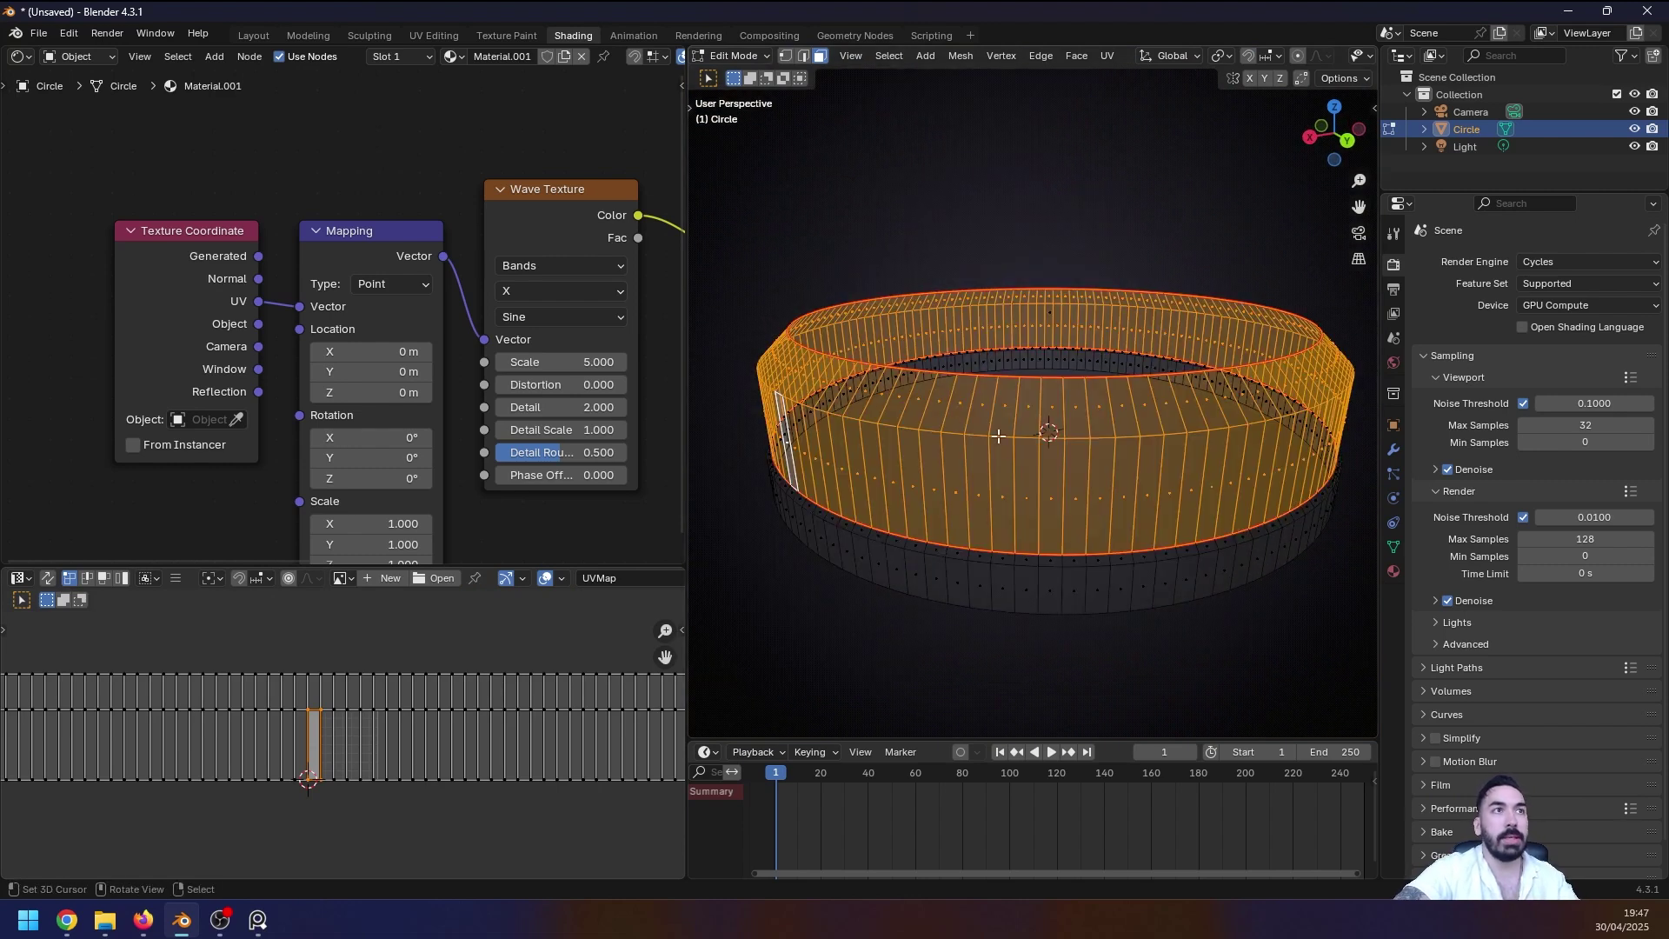
{"action": "key", "text": "shift+z"}
{"action": "key", "text": "ctrl+i"}
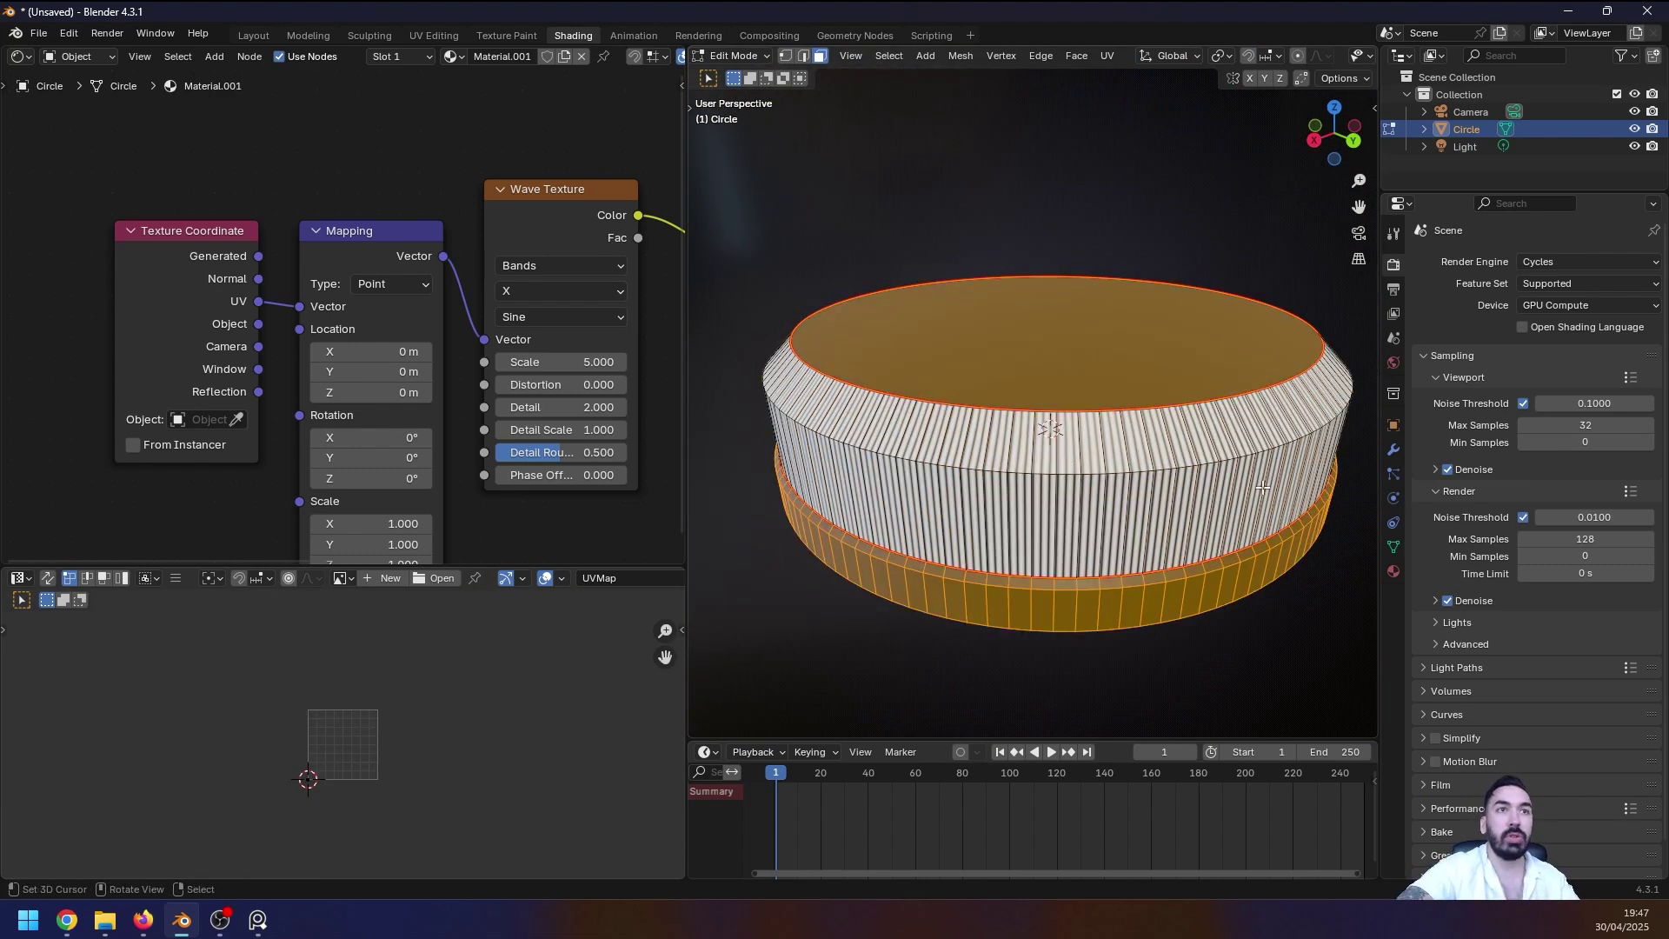
{"action": "left_click", "coordinate": [1393, 571]}
{"action": "left_click", "coordinate": [1654, 261]}
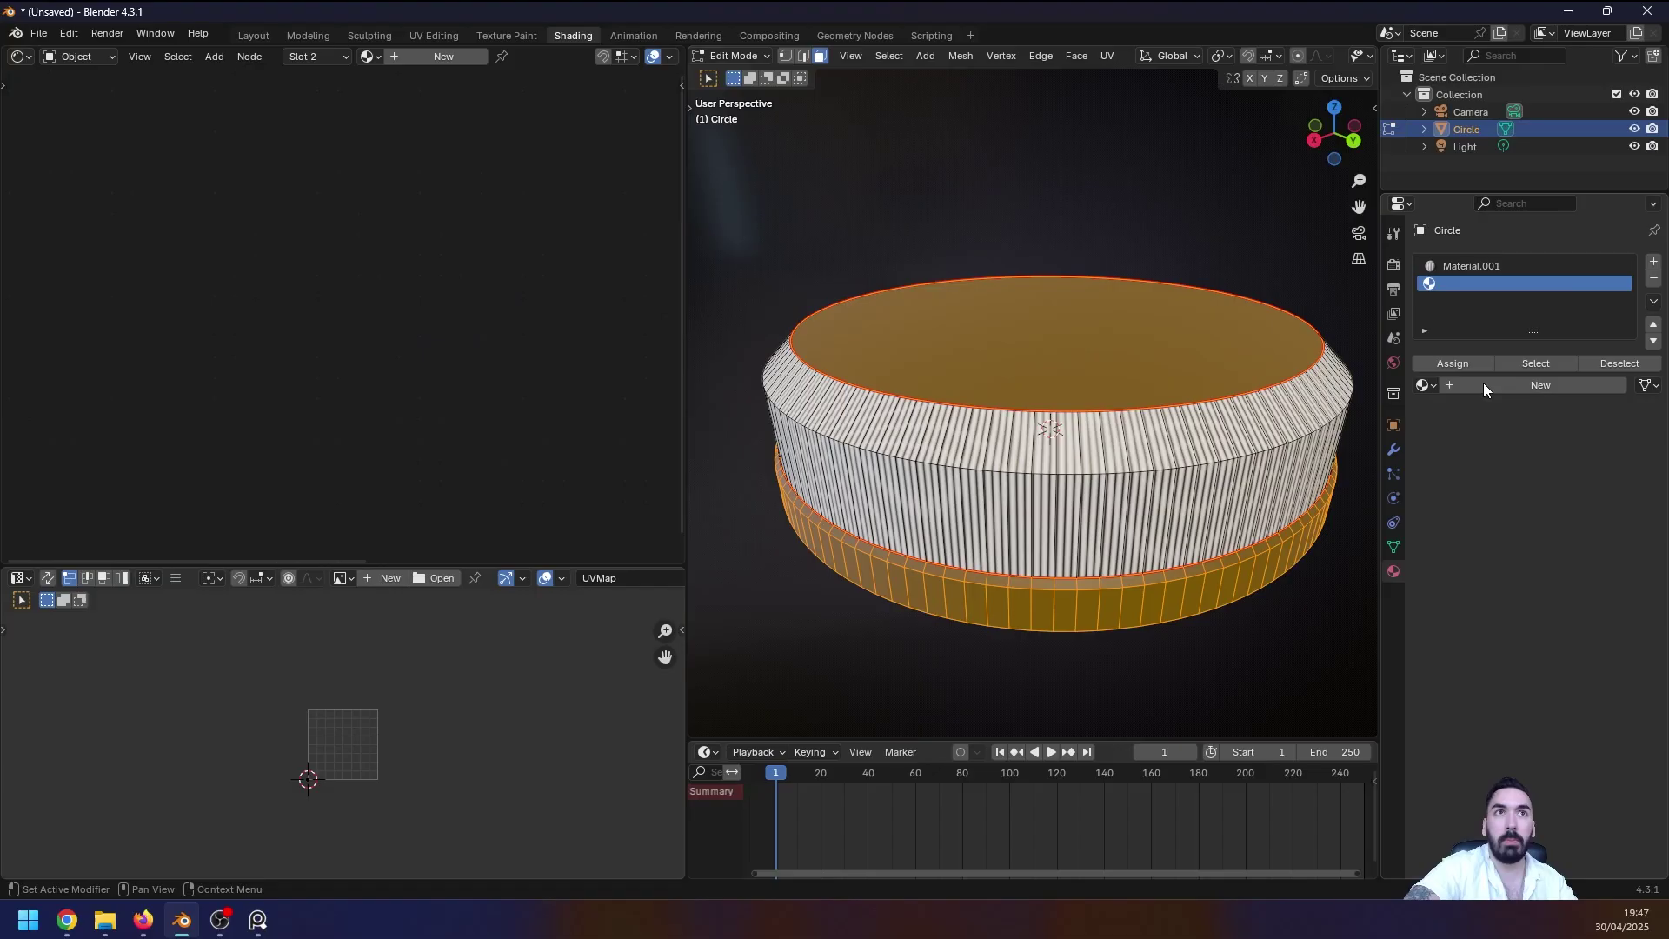
{"action": "left_click", "coordinate": [1483, 384]}
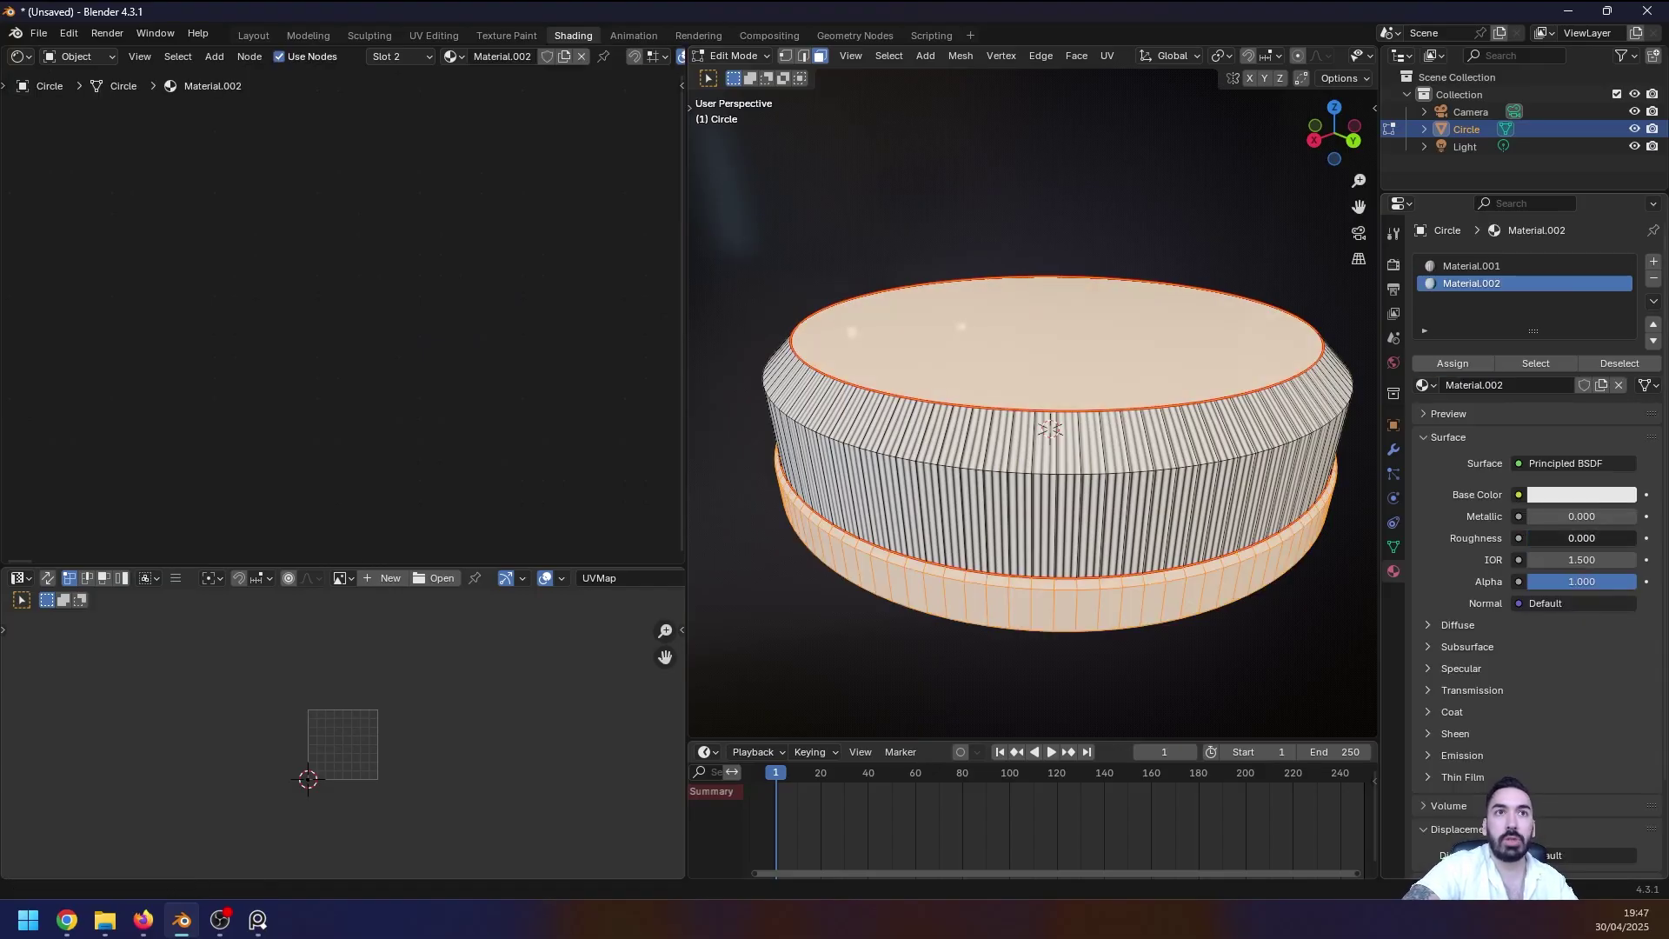
Step: Lower the new material's roughness and set Material.001's roughness to 0.067
{"action": "double_click", "coordinate": [1580, 534]}
{"action": "key", "text": "Return"}
{"action": "left_click", "coordinate": [1478, 266]}
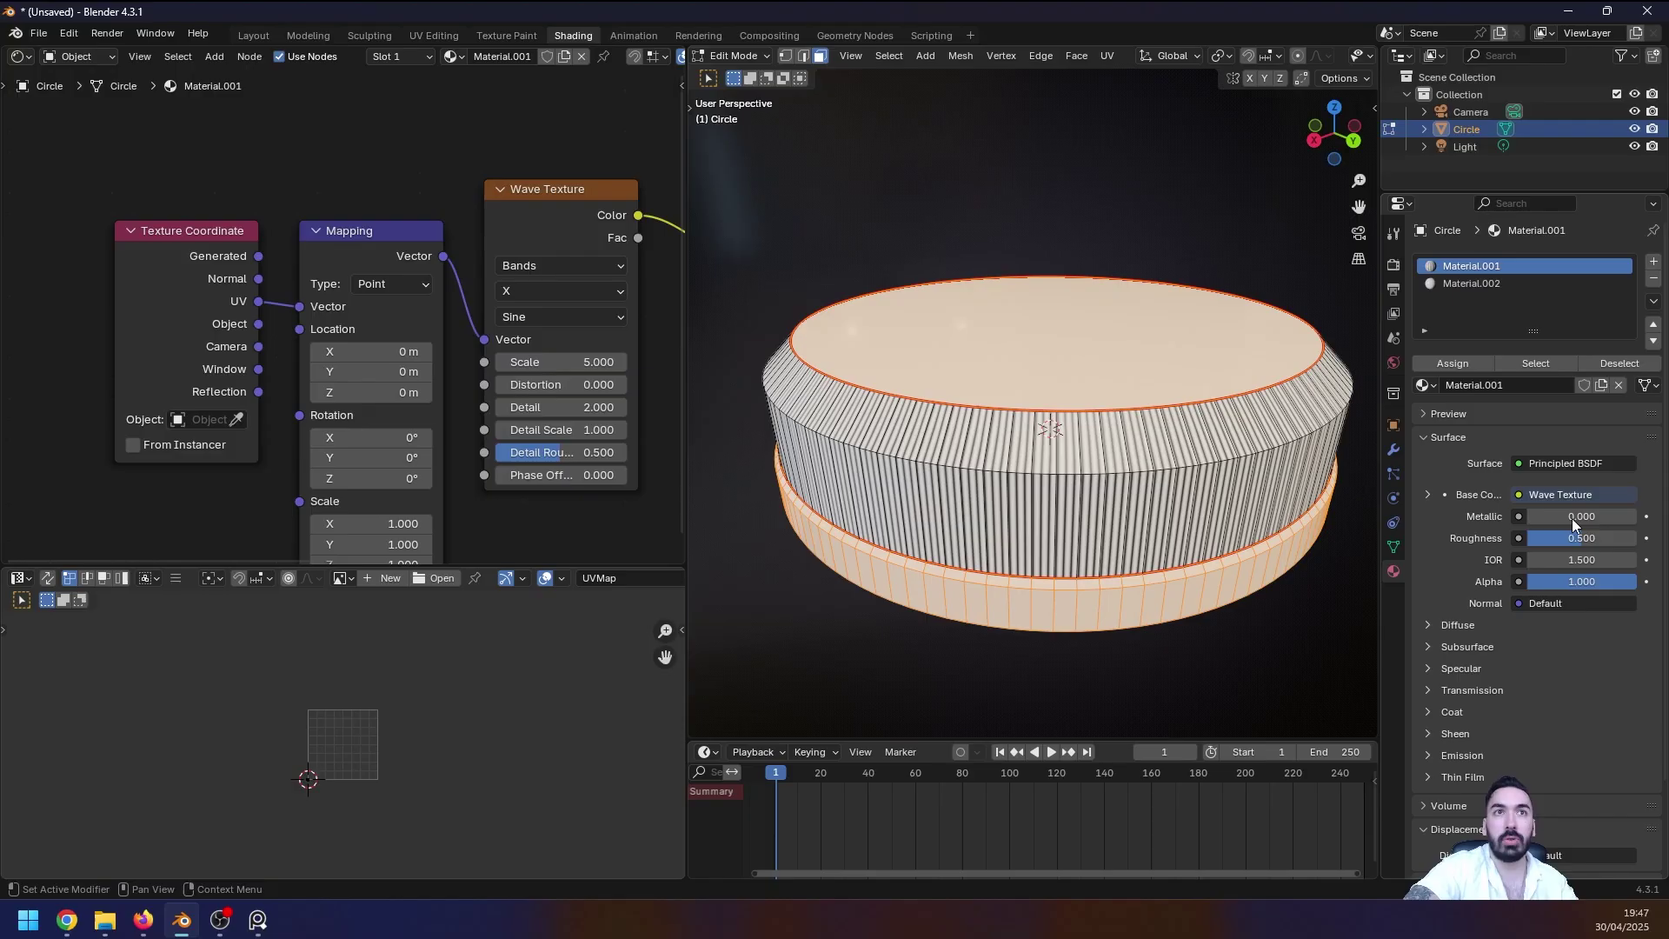
{"action": "scroll", "coordinate": [1330, 515], "scroll_direction": "up", "scroll_amount": 5}
{"action": "key", "text": "Tab"}
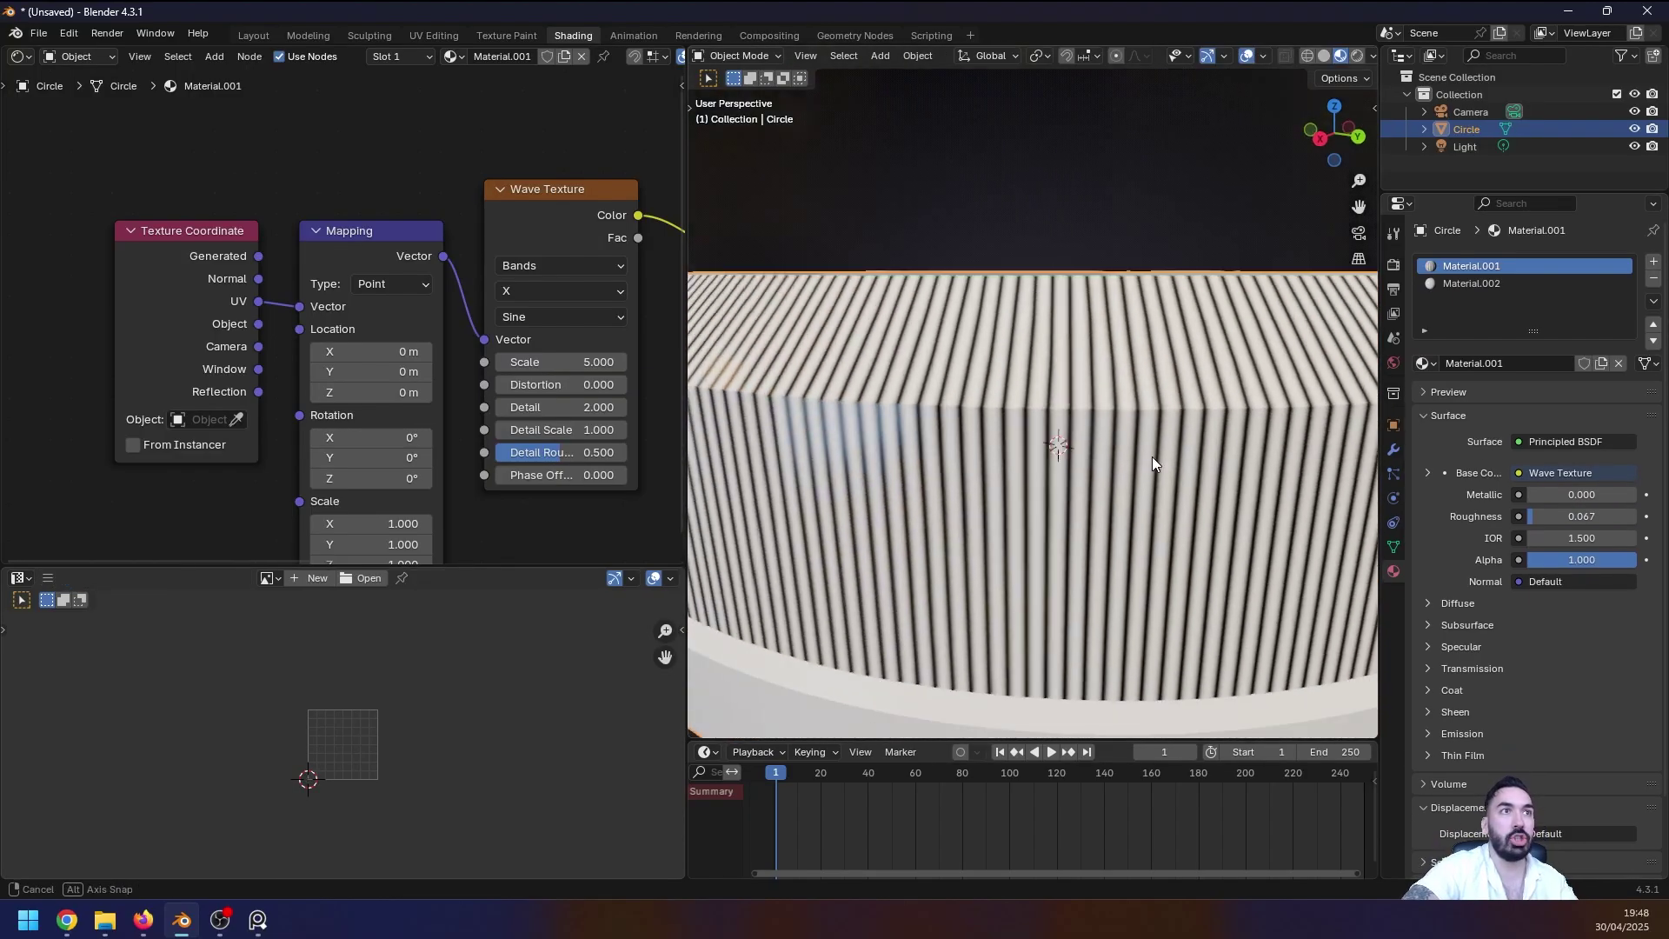
{"action": "scroll", "coordinate": [1151, 456], "scroll_direction": "down", "scroll_amount": 5}
{"action": "scroll", "coordinate": [1076, 436], "scroll_direction": "up", "scroll_amount": 6}
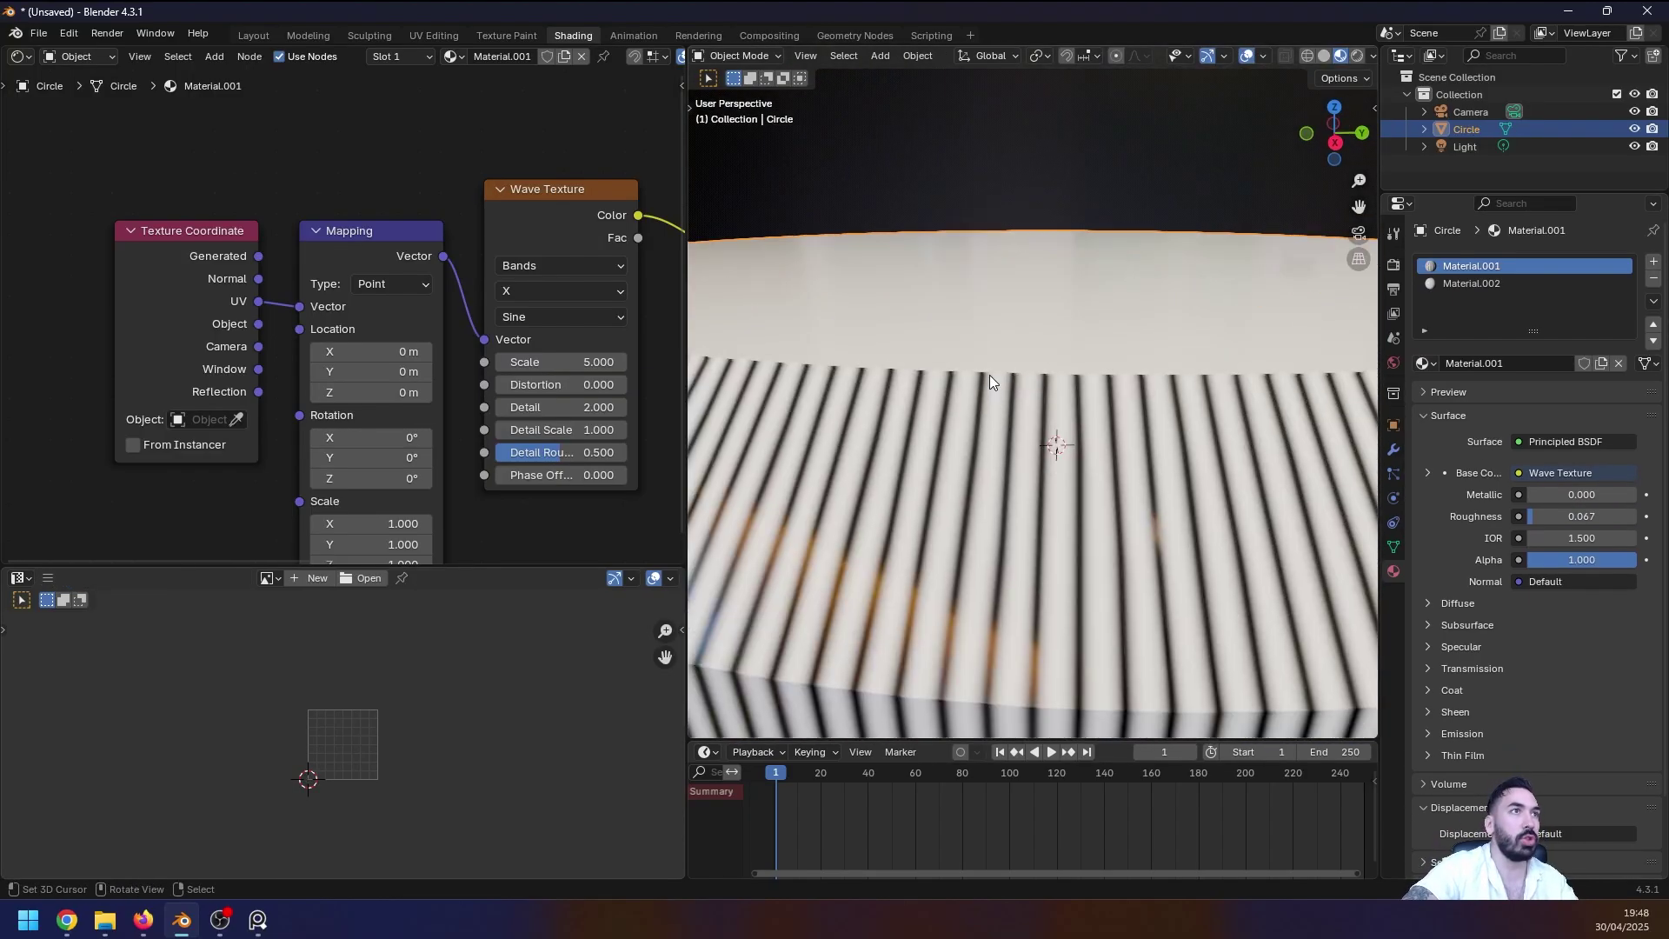
Step: Apply Shade Smooth to the cap
{"action": "left_click", "coordinate": [917, 55]}
{"action": "left_click", "coordinate": [1004, 455]}
{"action": "scroll", "coordinate": [1006, 457], "scroll_direction": "down", "scroll_amount": 6}
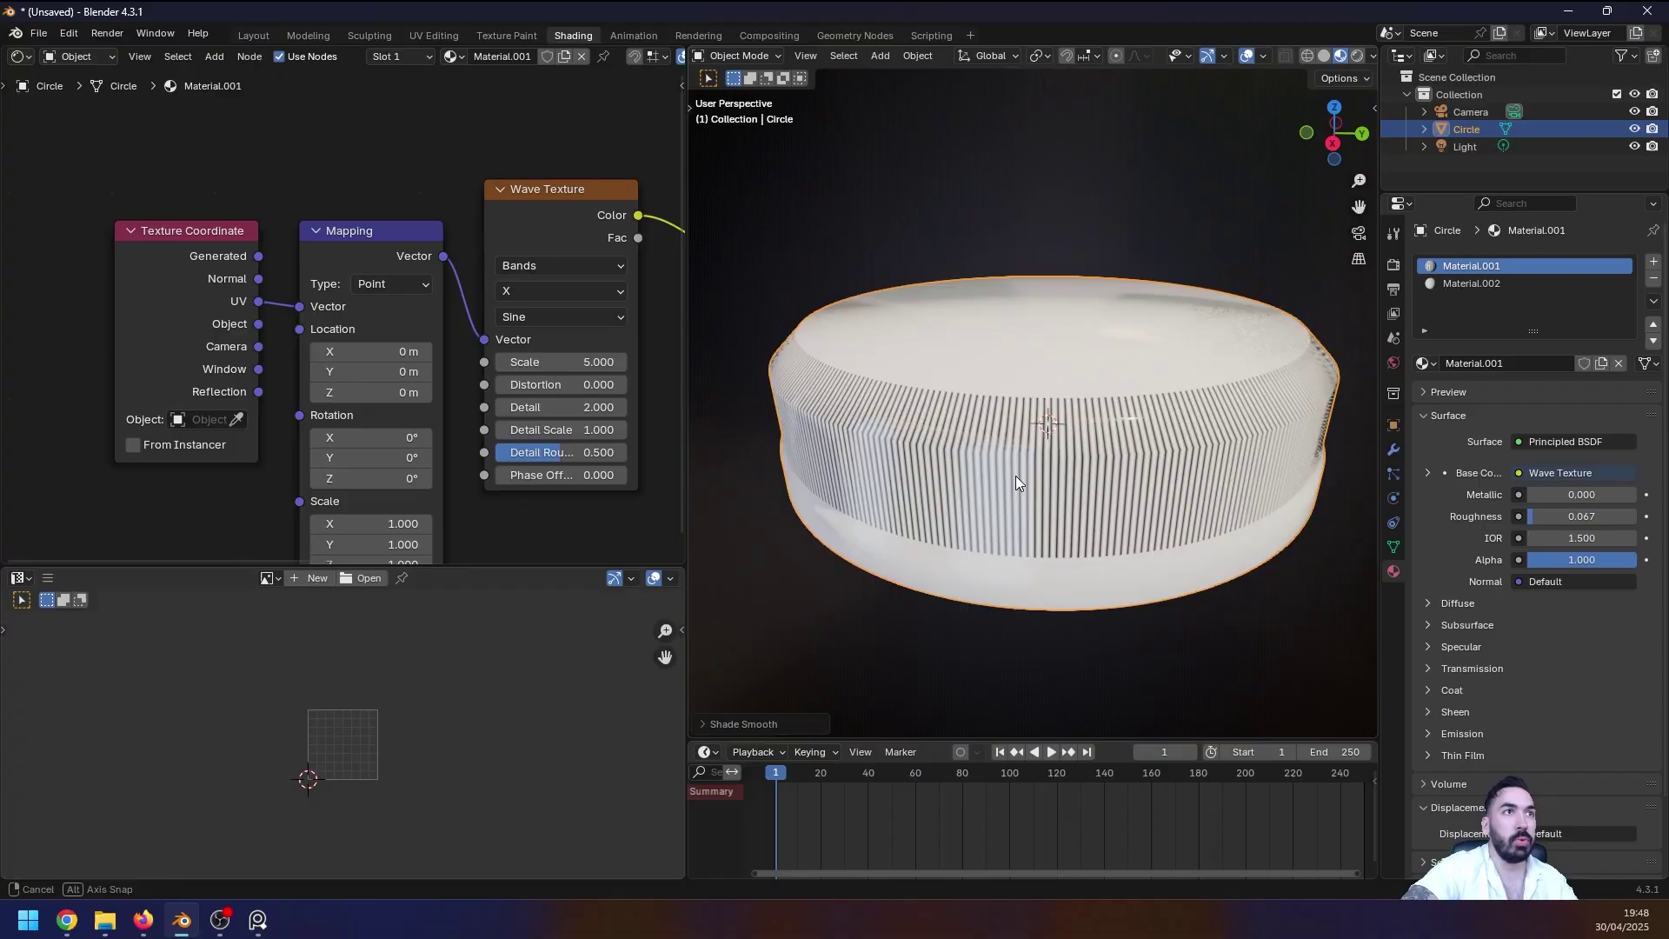
{"action": "middle_click_drag", "start_coordinate": [1015, 476], "coordinate": [987, 483]}
Step: In solid view, select the edge loops at the cap's top rim, the shoulder and both edges of the lower ledge
{"action": "left_click", "coordinate": [1323, 55]}
{"action": "key", "text": "Tab"}
{"action": "scroll", "coordinate": [1055, 409], "scroll_direction": "up", "scroll_amount": 3}
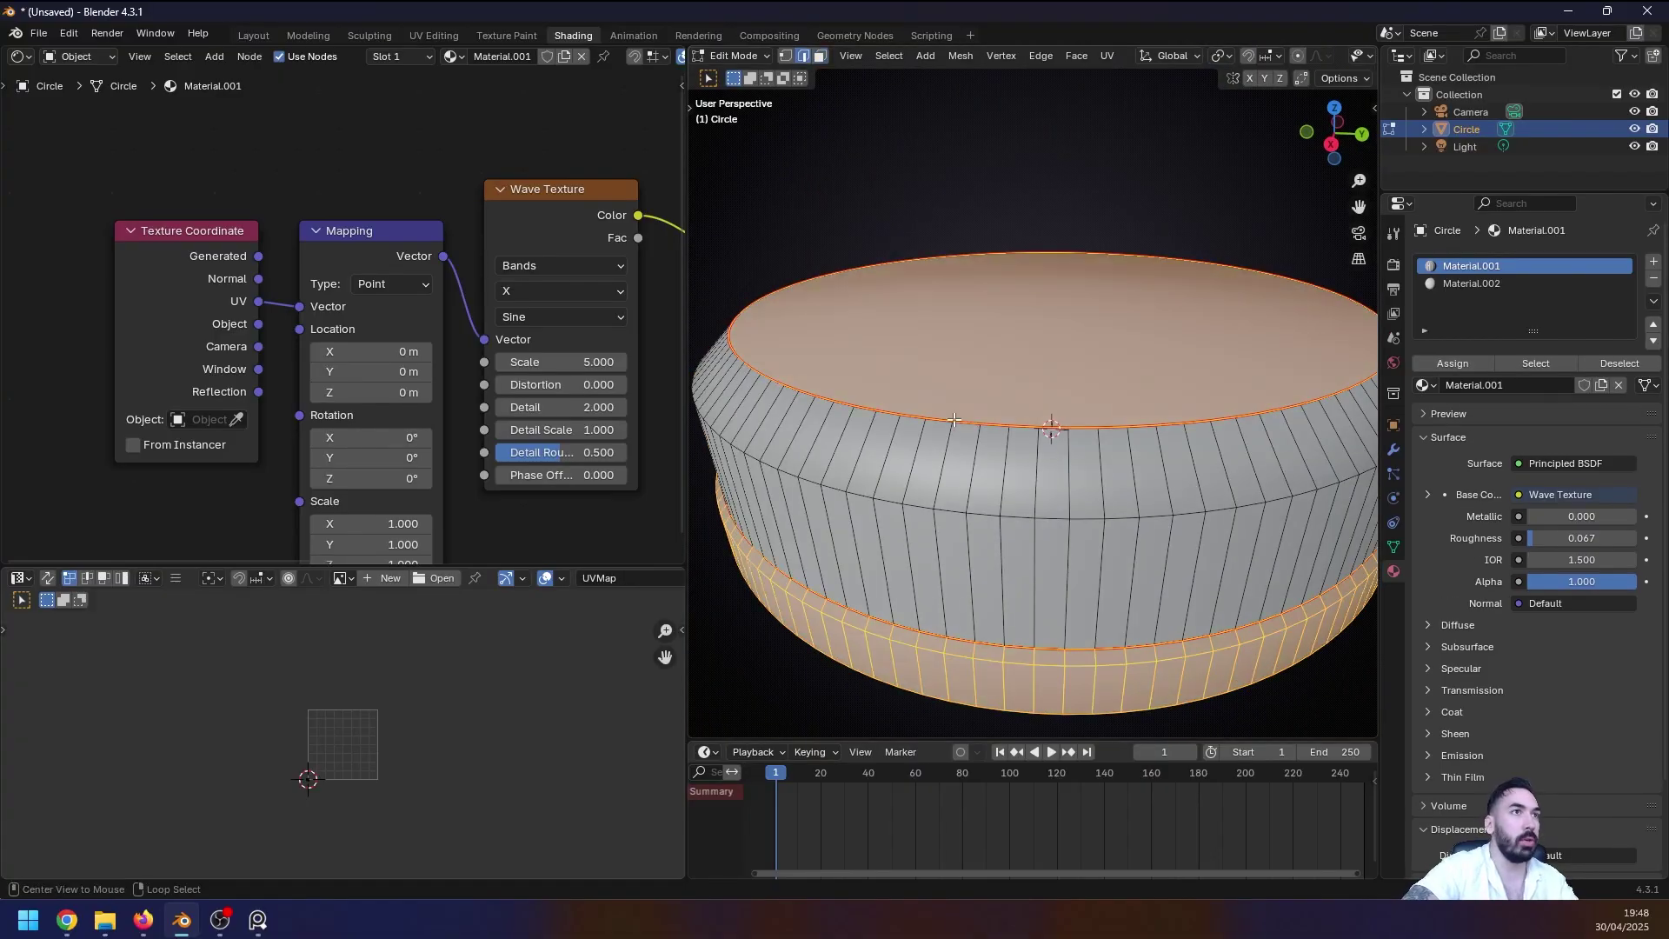
{"action": "key", "text": "ctrl+r"}
{"action": "key", "text": "alt+a"}
{"action": "right_click", "coordinate": [944, 422], "text": "alt"}
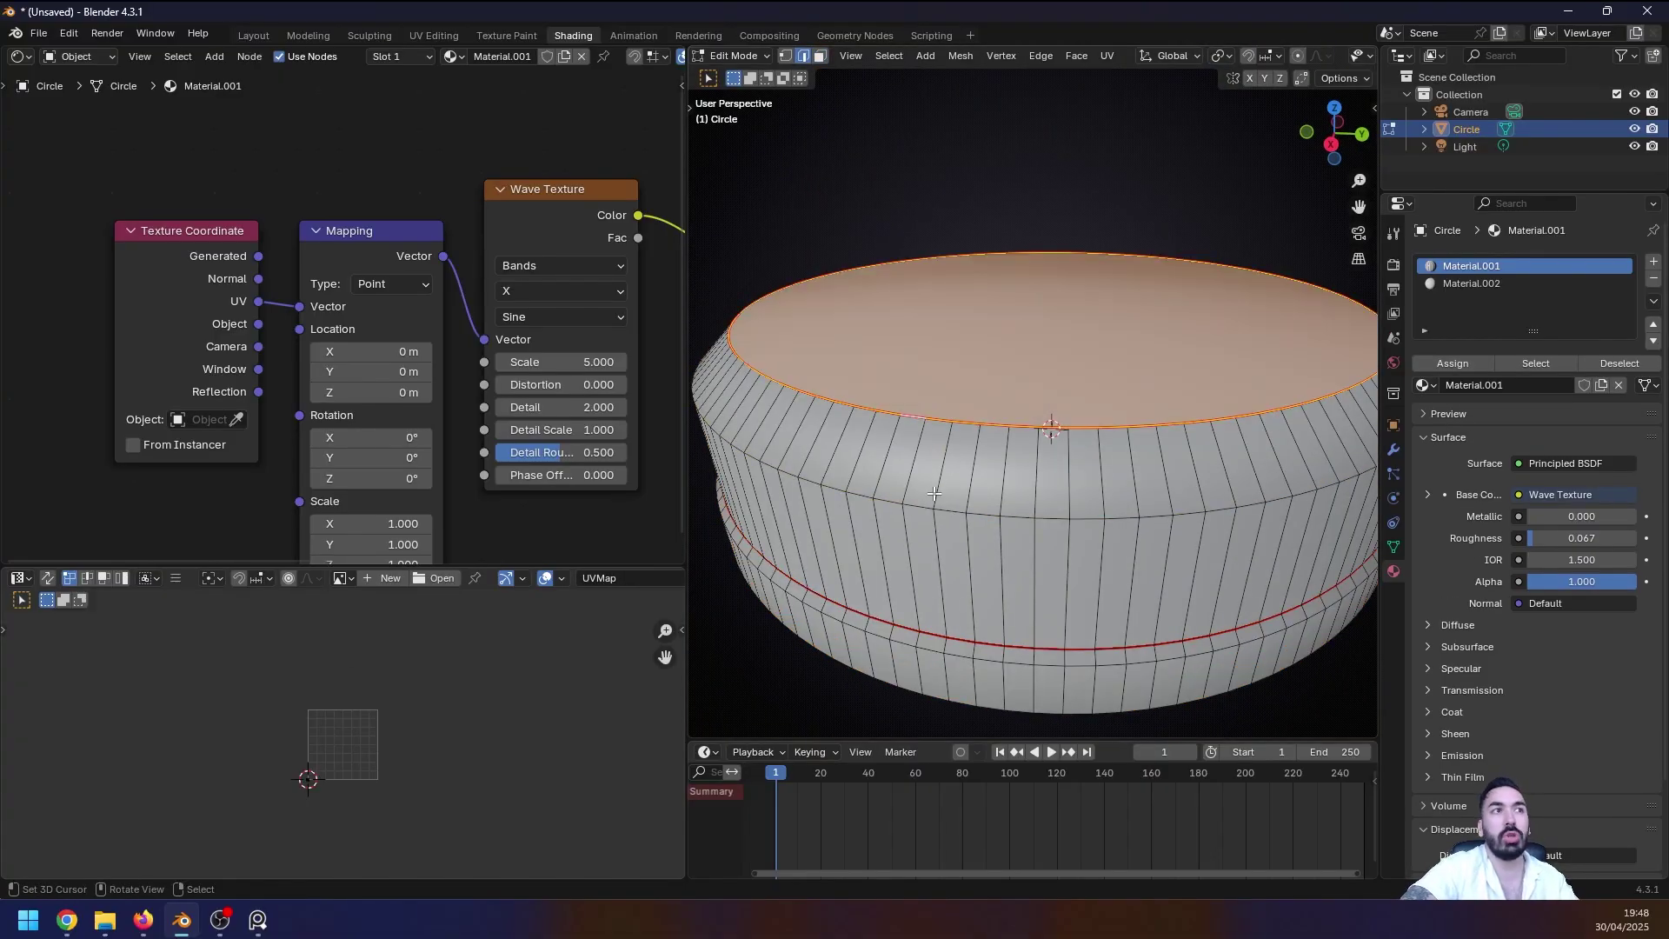
{"action": "right_click", "coordinate": [918, 507], "text": "alt+shift"}
{"action": "right_click", "coordinate": [927, 631], "text": "alt+shift"}
{"action": "right_click", "coordinate": [927, 648], "text": "alt+shift"}
Step: Bevel the selected edge loops with a width of about 0.0042 m and 2 segments
{"action": "key", "text": "Tab"}
{"action": "middle_click_drag", "start_coordinate": [964, 495], "coordinate": [978, 413]}
{"action": "mouse_move", "coordinate": [1127, 352]}
{"action": "middle_mouse_down"}
{"action": "mouse_move", "coordinate": [1178, 442]}
{"action": "mouse_move", "coordinate": [1035, 303]}
{"action": "middle_mouse_up"}
{"action": "key", "text": "Tab"}
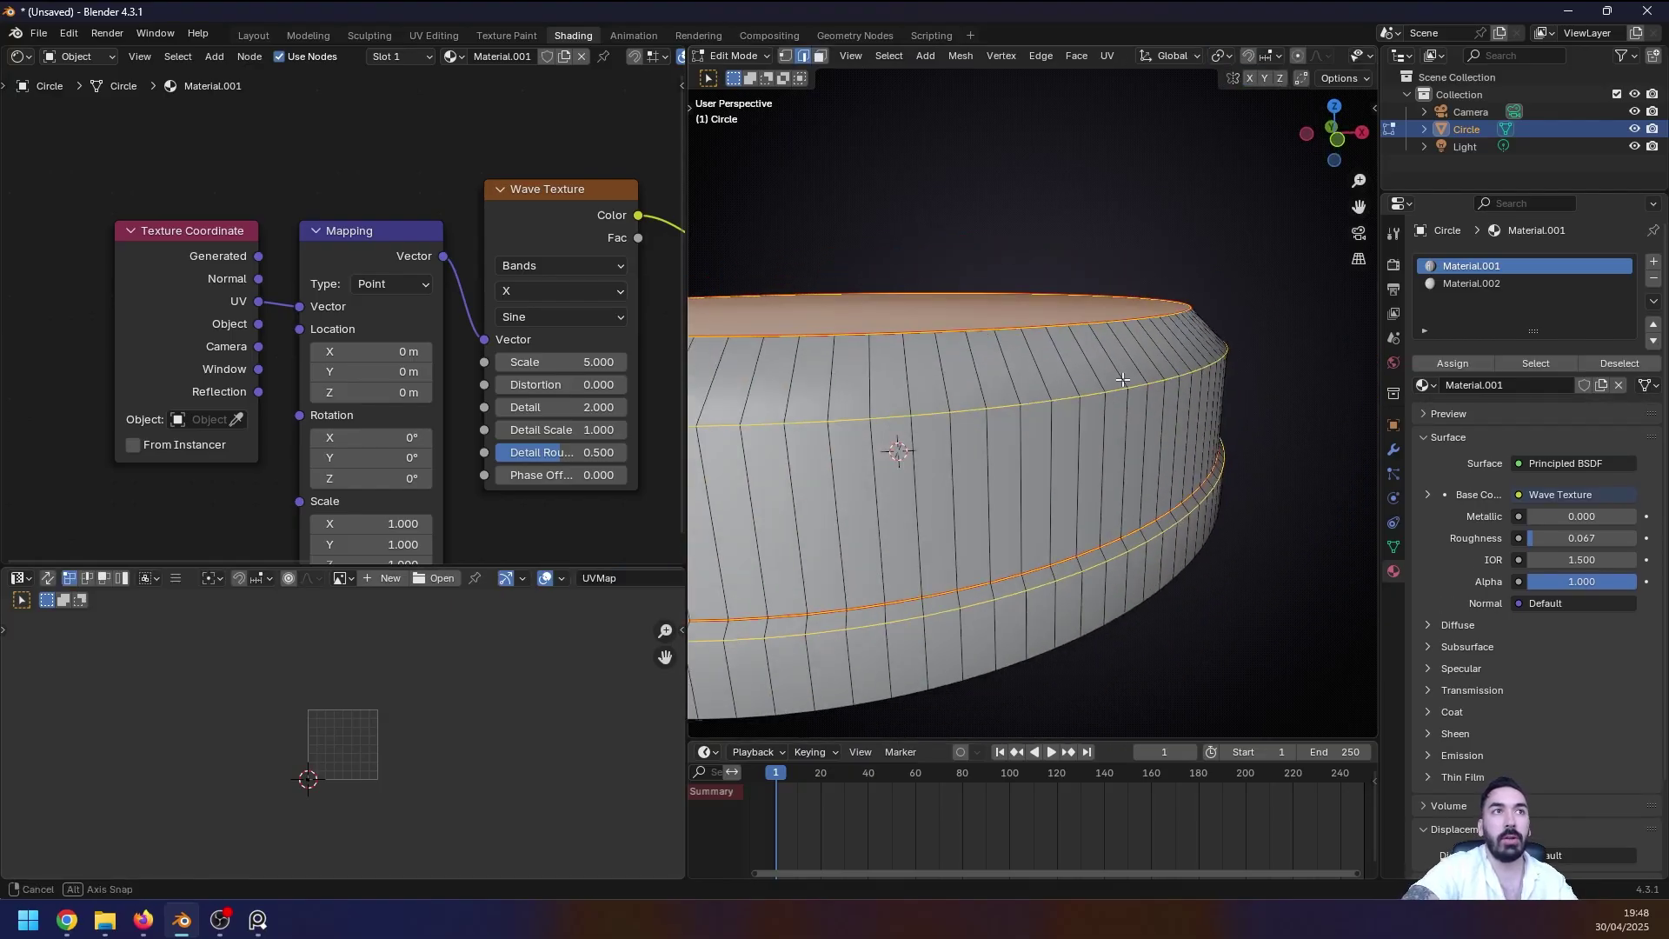
{"action": "key", "text": "shift+z"}
{"action": "key", "text": "shift+z"}
{"action": "middle_click_drag", "start_coordinate": [1133, 452], "coordinate": [1128, 532]}
{"action": "scroll", "coordinate": [1128, 532], "scroll_direction": "up", "scroll_amount": 4}
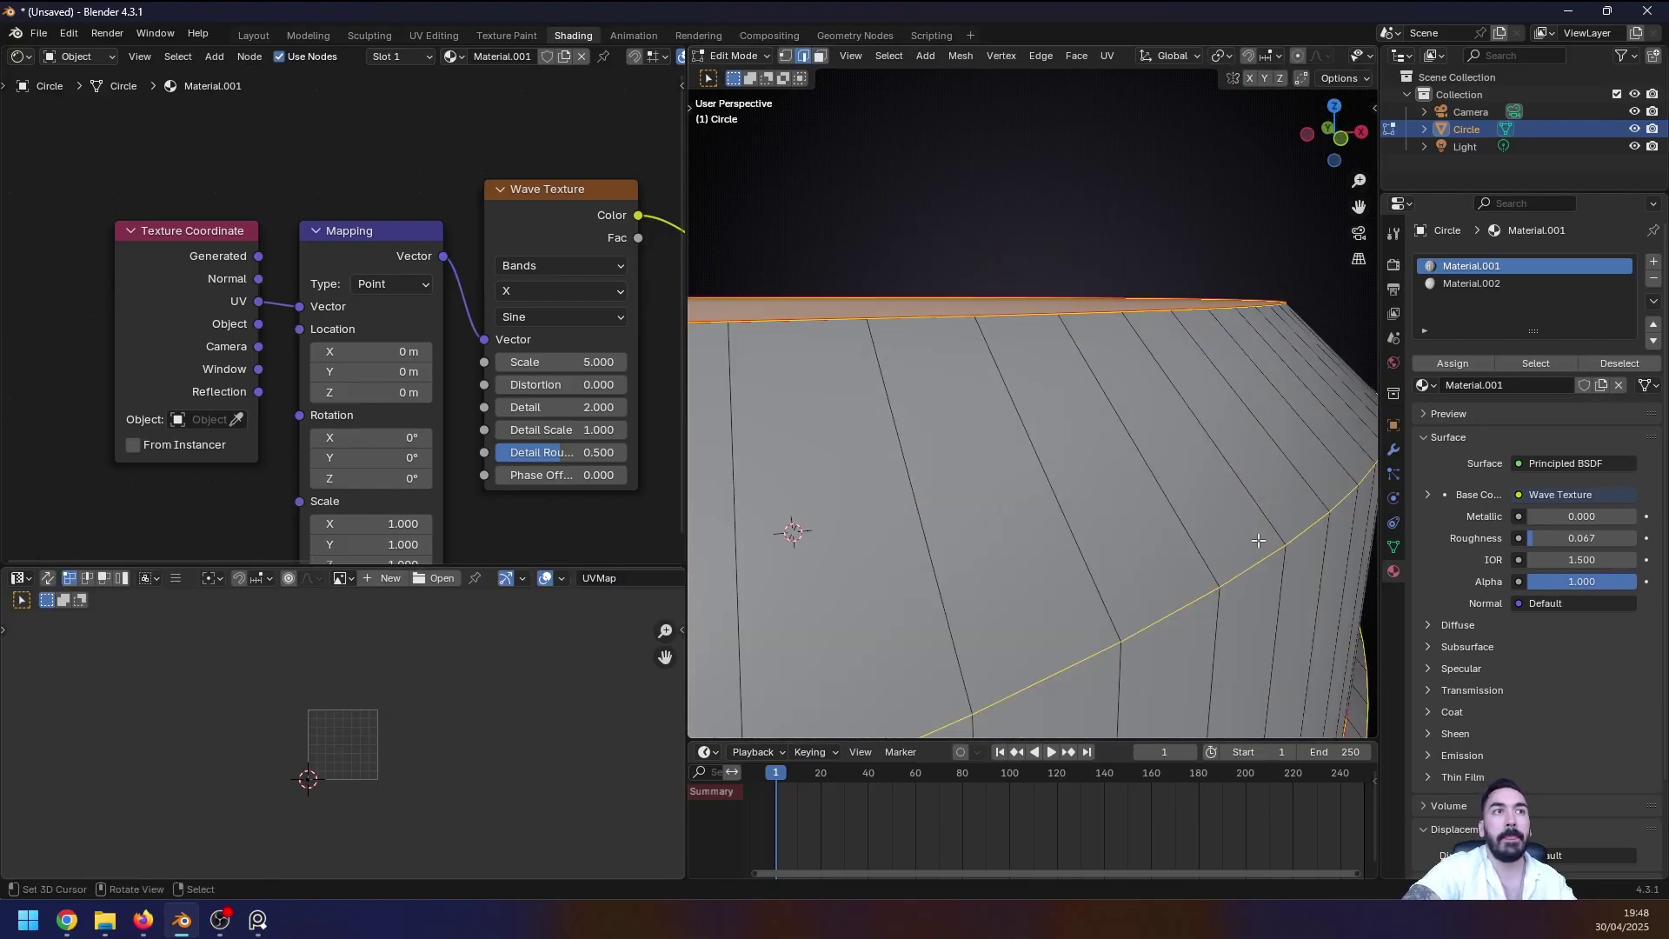
{"action": "key", "text": "ctrl+b"}
{"action": "scroll", "coordinate": [1278, 571], "scroll_direction": "up", "scroll_amount": 2}
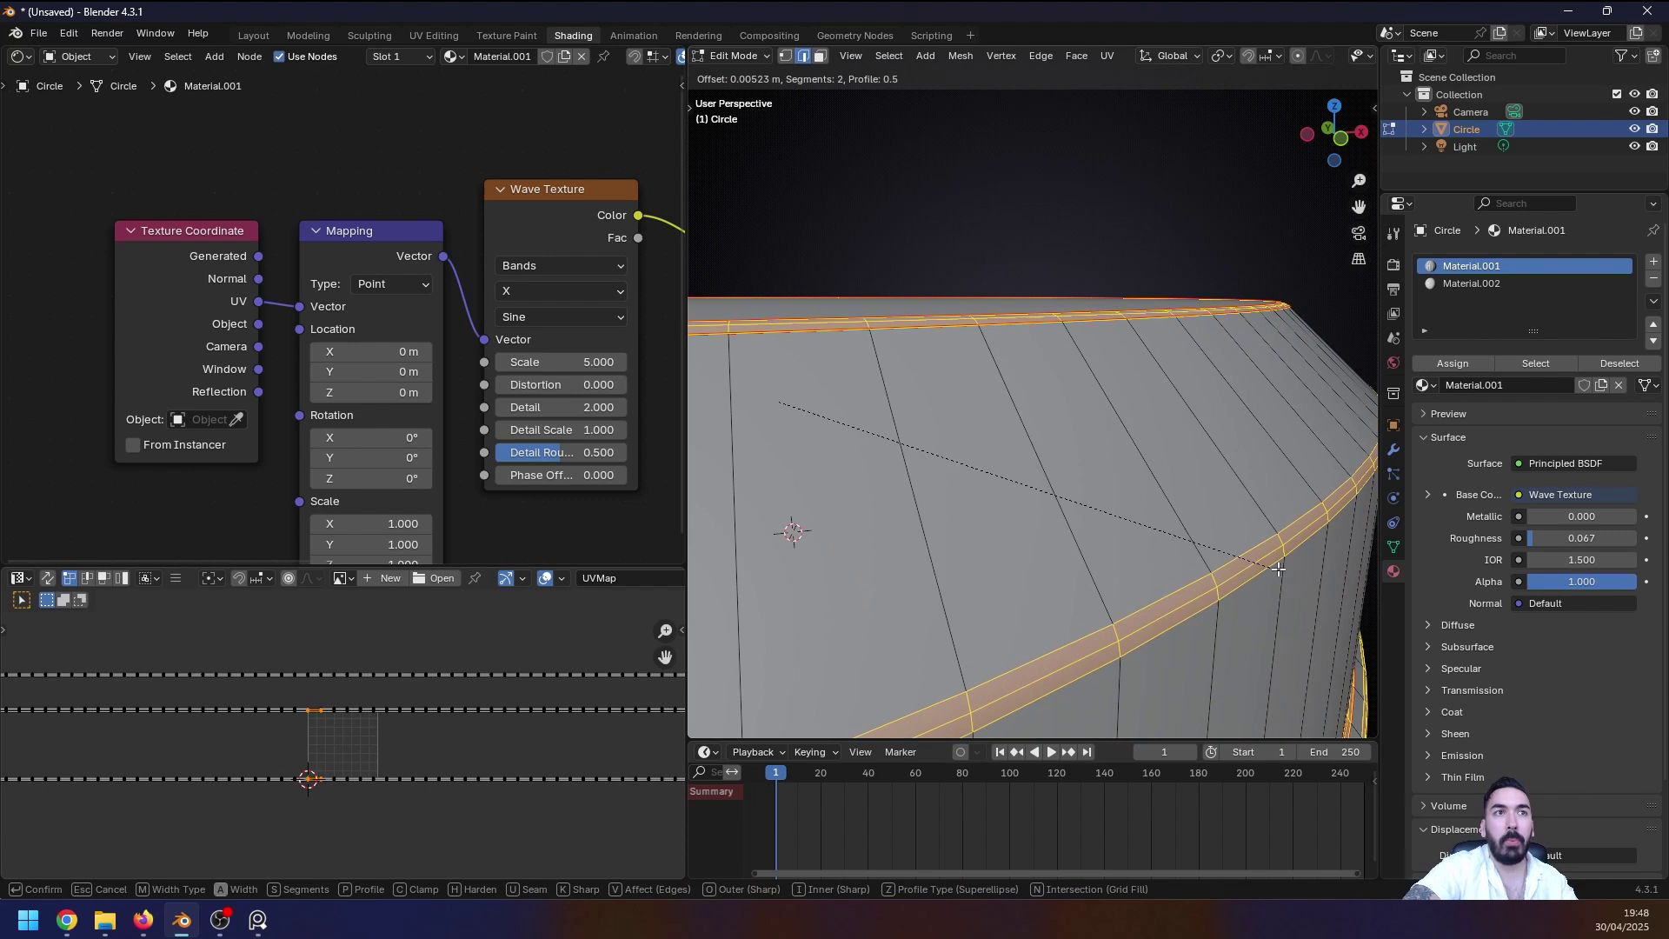
{"action": "left_click", "coordinate": [1278, 570]}
Step: Increase the bevel's profile shape value to sharpen the beveled edge loops
{"action": "middle_click_drag", "start_coordinate": [1276, 567], "coordinate": [860, 661]}
{"action": "left_click", "coordinate": [705, 721]}
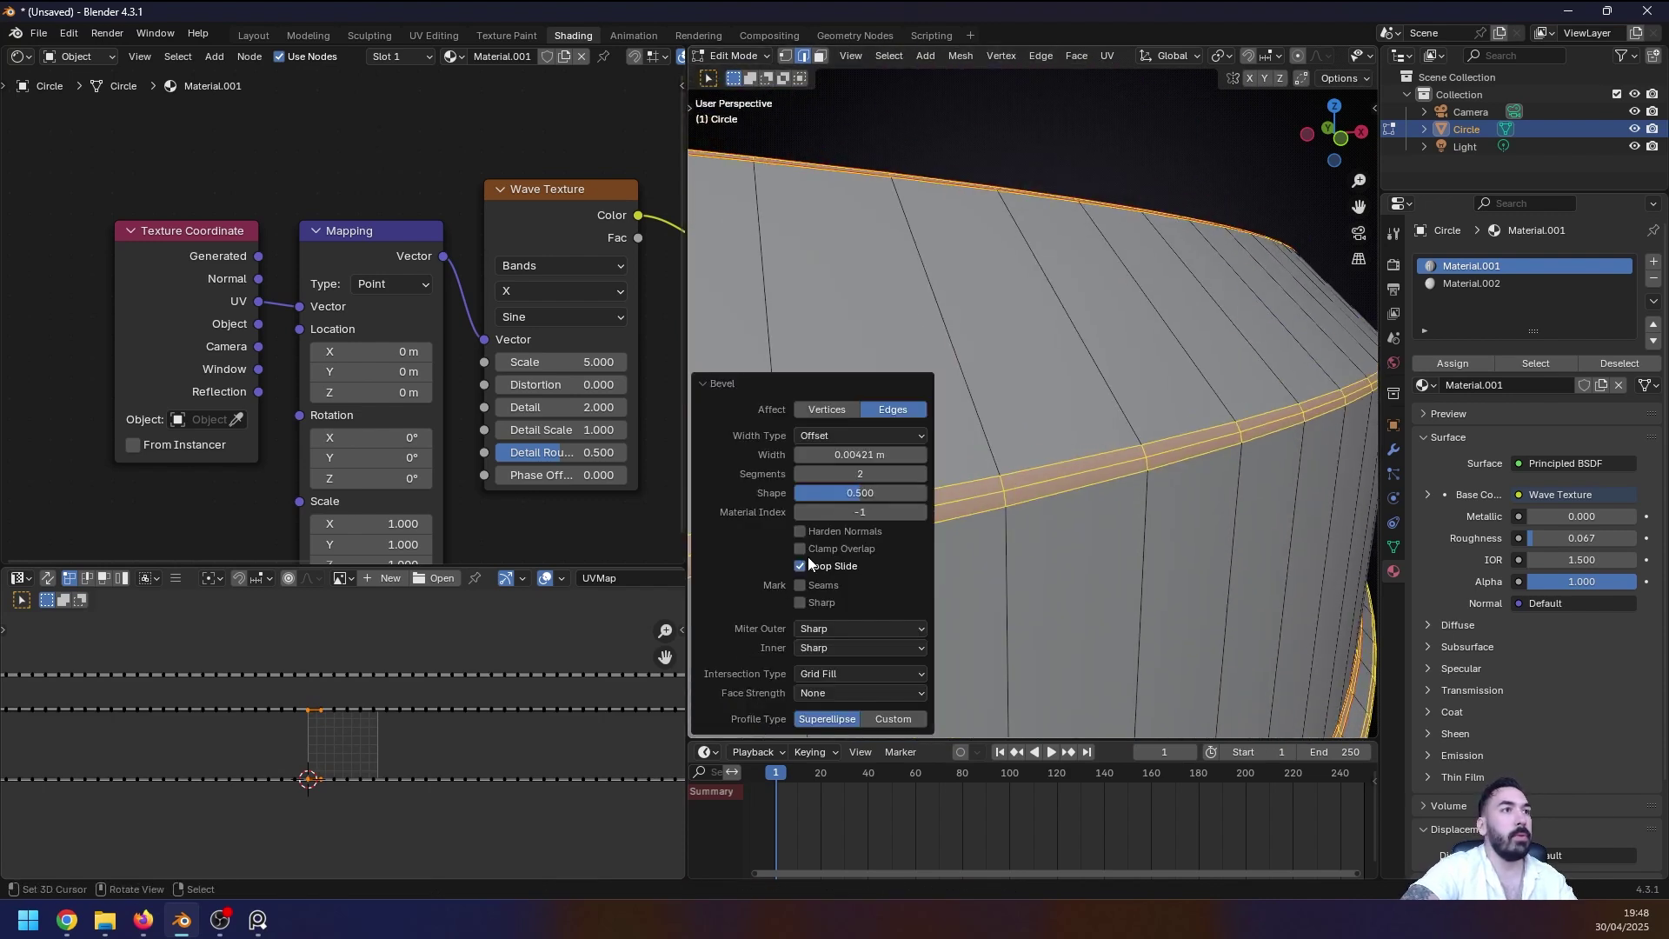
{"action": "left_click_drag", "start_coordinate": [841, 494], "coordinate": [923, 494]}
{"action": "left_click", "coordinate": [727, 385]}
{"action": "scroll", "coordinate": [1092, 443], "scroll_direction": "down", "scroll_amount": 6}
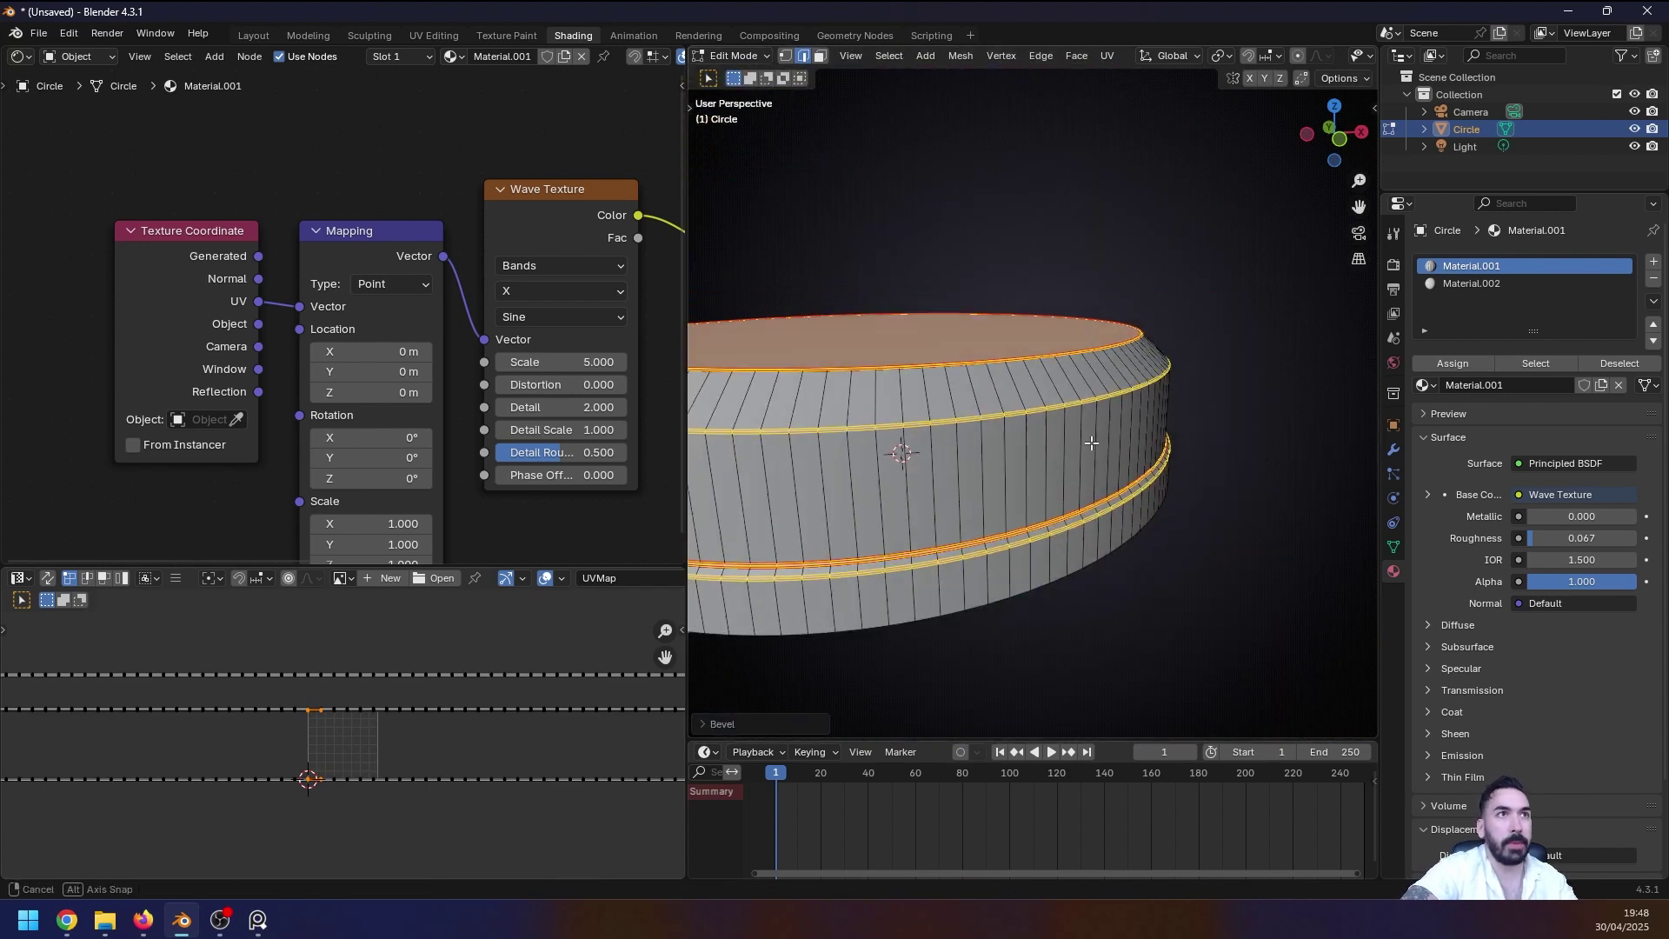
Step: Return to Object Mode and examine the smoothed, striped cap in Material Preview
{"action": "key", "text": "Tab"}
{"action": "mouse_move", "coordinate": [1086, 444]}
{"action": "middle_mouse_down"}
{"action": "mouse_move", "coordinate": [878, 469]}
{"action": "mouse_move", "coordinate": [1003, 471]}
{"action": "mouse_move", "coordinate": [1074, 504]}
{"action": "mouse_move", "coordinate": [959, 476]}
{"action": "mouse_move", "coordinate": [1150, 509]}
{"action": "mouse_move", "coordinate": [904, 539]}
{"action": "mouse_move", "coordinate": [1064, 546]}
{"action": "mouse_move", "coordinate": [1102, 471]}
{"action": "mouse_move", "coordinate": [968, 506]}
{"action": "mouse_move", "coordinate": [996, 456]}
{"action": "middle_mouse_up"}
{"action": "scroll", "coordinate": [1070, 476], "scroll_direction": "up", "scroll_amount": 3}
{"action": "left_click", "coordinate": [1340, 57]}
{"action": "scroll", "coordinate": [1064, 545], "scroll_direction": "down", "scroll_amount": 2}
{"action": "scroll", "coordinate": [1057, 545], "scroll_direction": "up", "scroll_amount": 2}
{"action": "scroll", "coordinate": [1055, 550], "scroll_direction": "down", "scroll_amount": 2}
{"action": "scroll", "coordinate": [1028, 514], "scroll_direction": "down", "scroll_amount": 1}
{"action": "scroll", "coordinate": [1102, 471], "scroll_direction": "up", "scroll_amount": 4}
{"action": "scroll", "coordinate": [997, 456], "scroll_direction": "down", "scroll_amount": 3}
Step: Move the texture coordinate, mapping and wave texture nodes away from the Principled BSDF and disconnect the wave color from Base Color
{"action": "scroll", "coordinate": [371, 341], "scroll_direction": "down", "scroll_amount": 6}
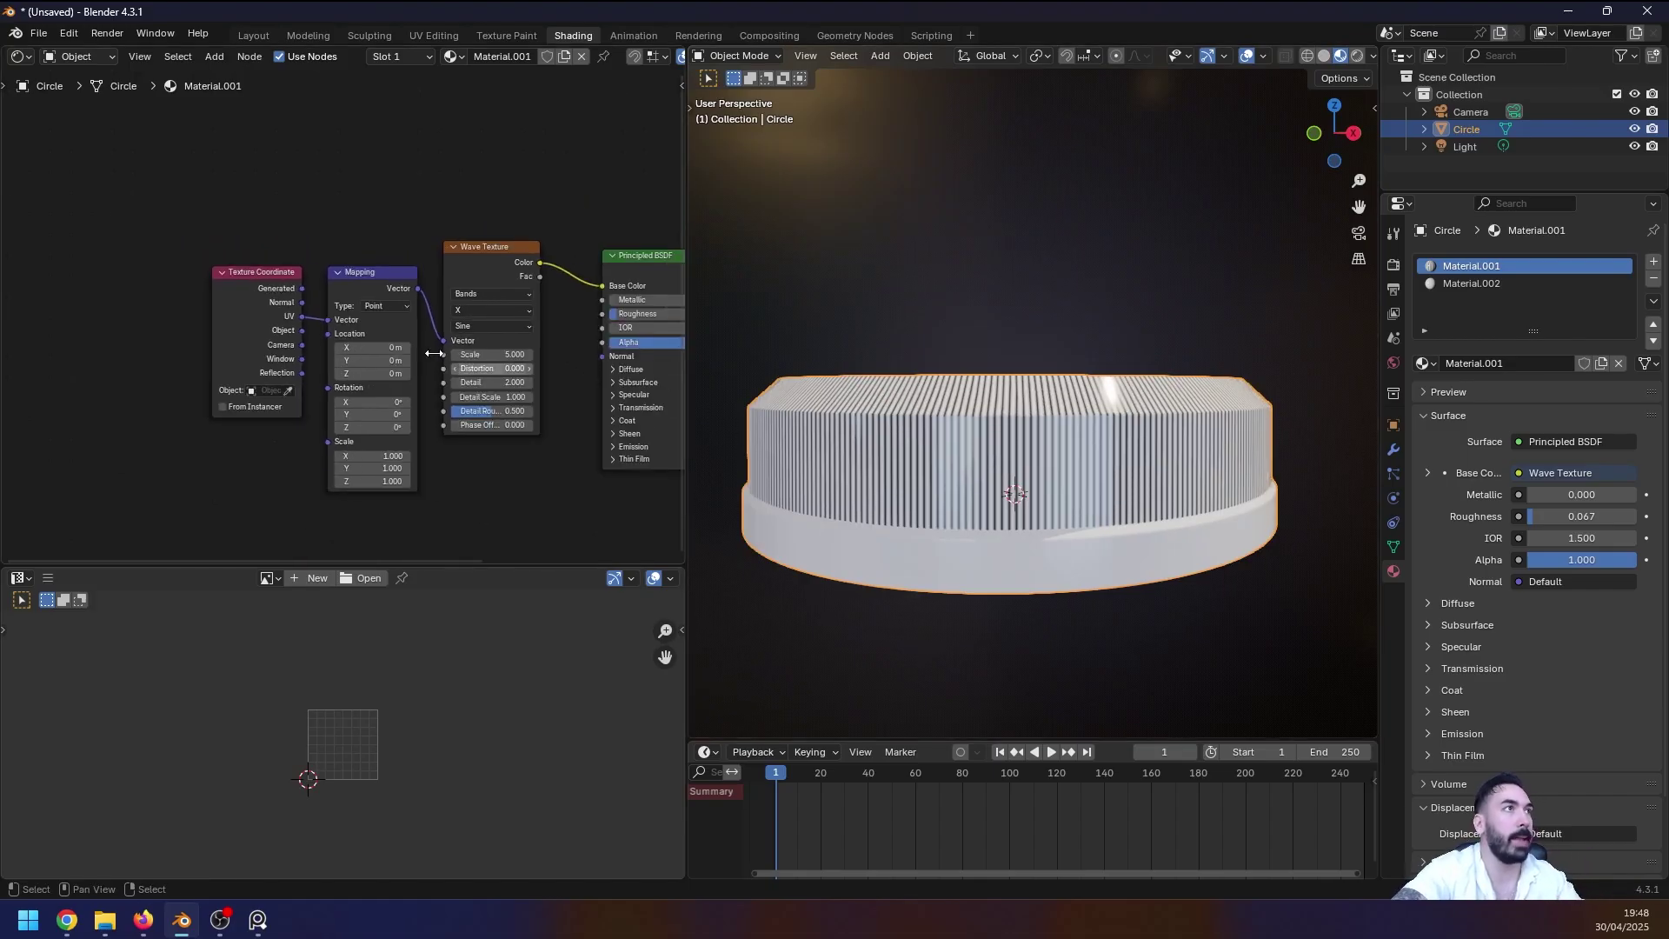
{"action": "middle_click_drag", "start_coordinate": [374, 343], "coordinate": [300, 314]}
{"action": "left_click_drag", "start_coordinate": [162, 184], "coordinate": [410, 352]}
{"action": "key", "text": "g"}
{"action": "left_click", "coordinate": [342, 378]}
{"action": "scroll", "coordinate": [346, 318], "scroll_direction": "up", "scroll_amount": 2}
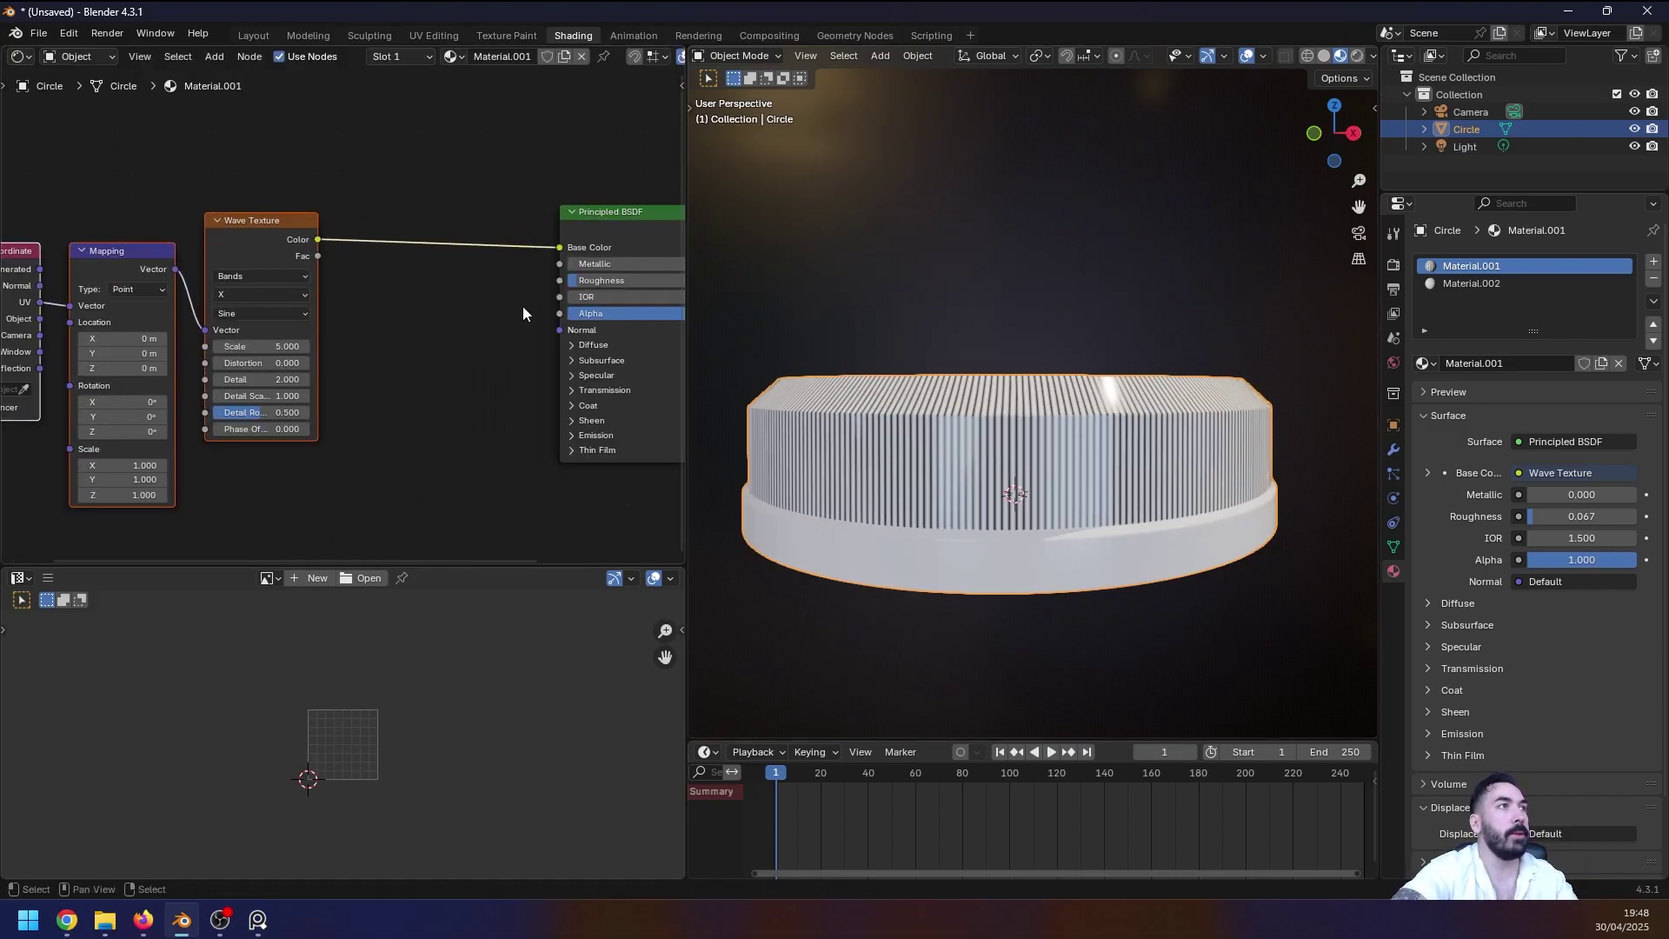
{"action": "left_click_drag", "start_coordinate": [556, 247], "coordinate": [510, 252]}
Step: Add a Normal Map node between the Wave Texture and the Principled BSDF
{"action": "scroll", "coordinate": [516, 269], "scroll_direction": "up", "scroll_amount": 1}
{"action": "middle_click_drag", "start_coordinate": [592, 259], "coordinate": [426, 319]}
{"action": "key", "text": "shift+a"}
{"action": "type", "text": "NO"}
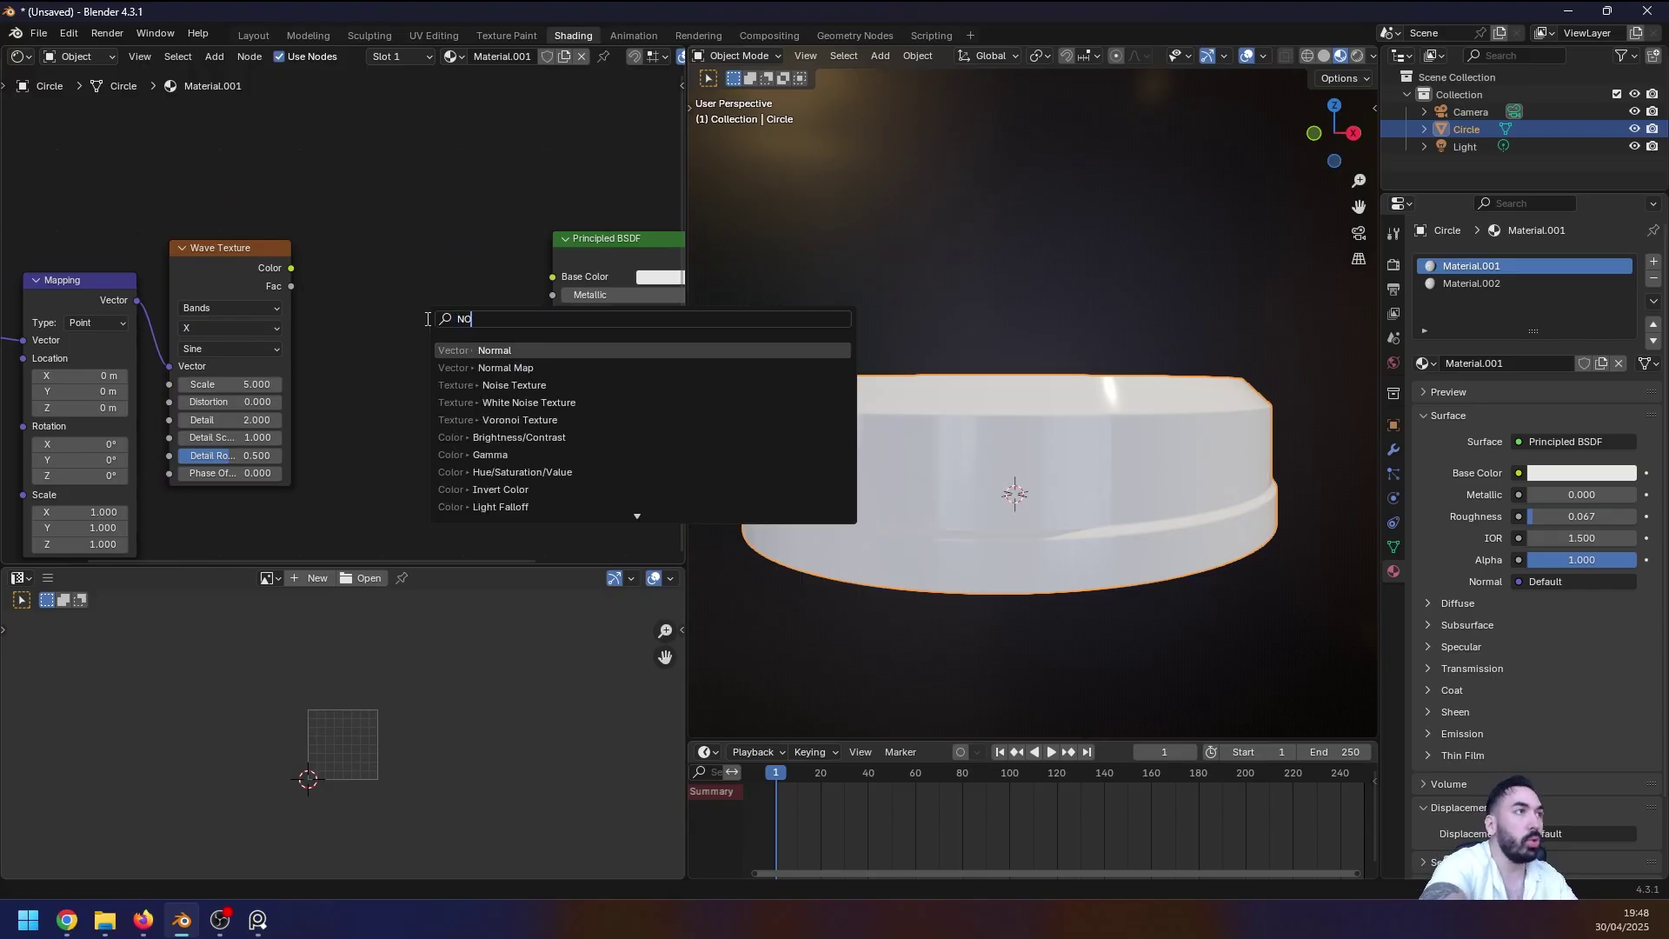
{"action": "type", "text": "RMAL"}
{"action": "left_click", "coordinate": [485, 367]}
{"action": "left_click", "coordinate": [391, 302]}
Step: Connect the wave texture's Color to the Normal Map's Color, and its Normal output to the Principled BSDF's Normal
{"action": "middle_click_drag", "start_coordinate": [391, 306], "coordinate": [350, 285]}
{"action": "scroll", "coordinate": [349, 285], "scroll_direction": "up", "scroll_amount": 1}
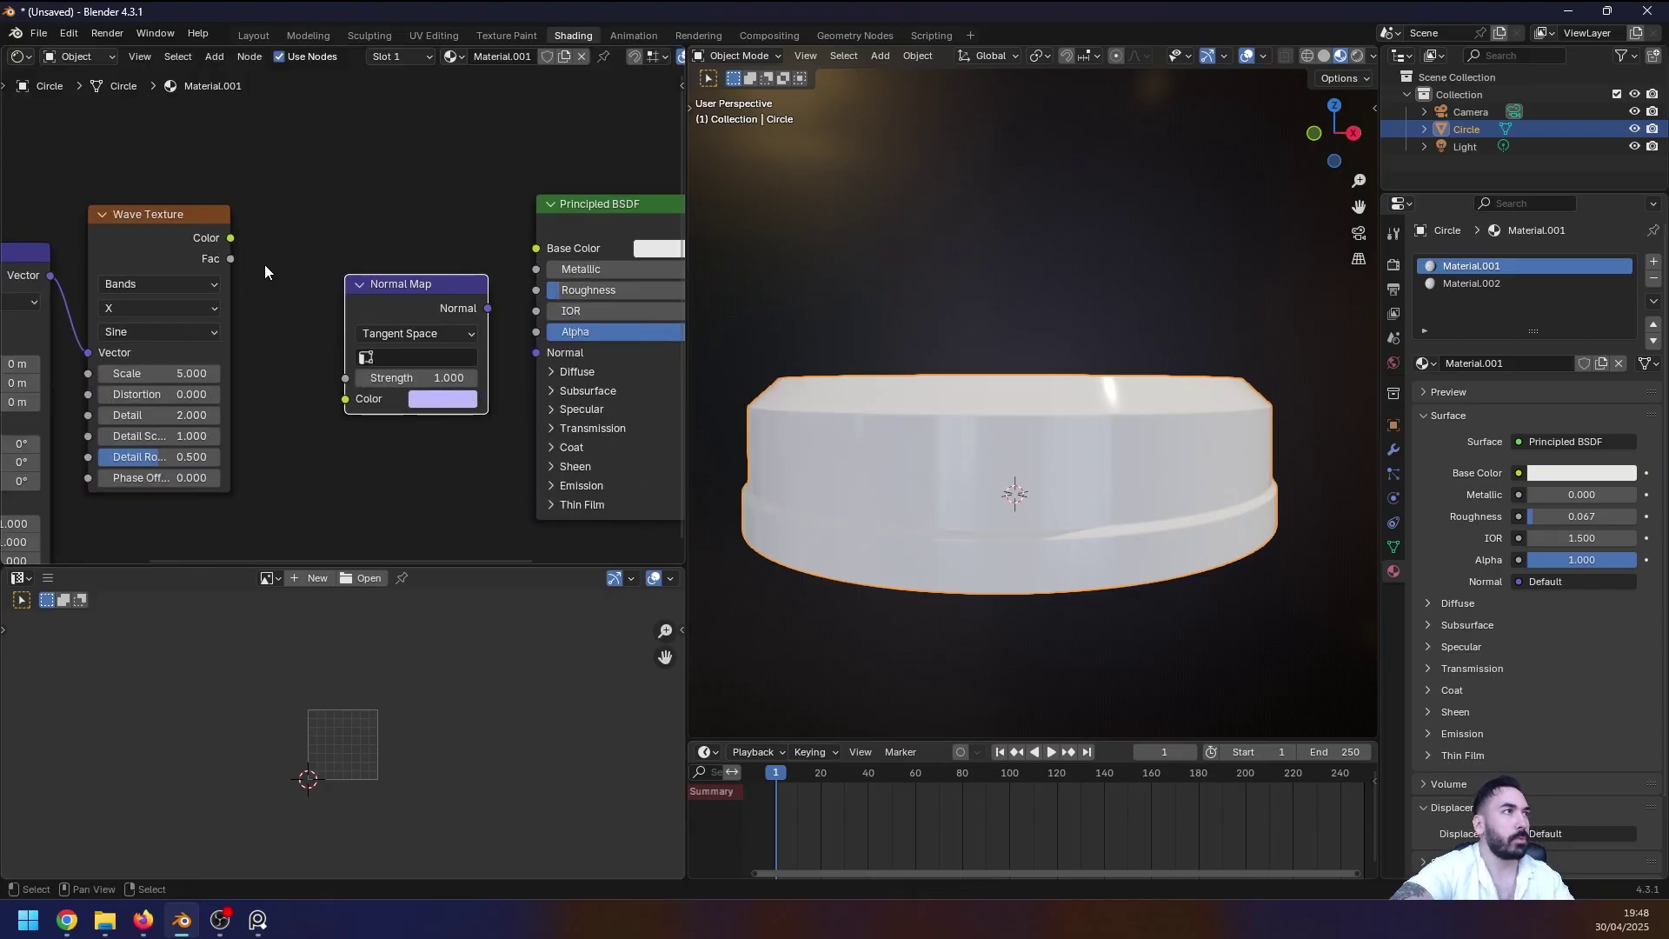
{"action": "left_click_drag", "start_coordinate": [231, 238], "coordinate": [345, 398]}
{"action": "left_click_drag", "start_coordinate": [393, 313], "coordinate": [446, 257]}
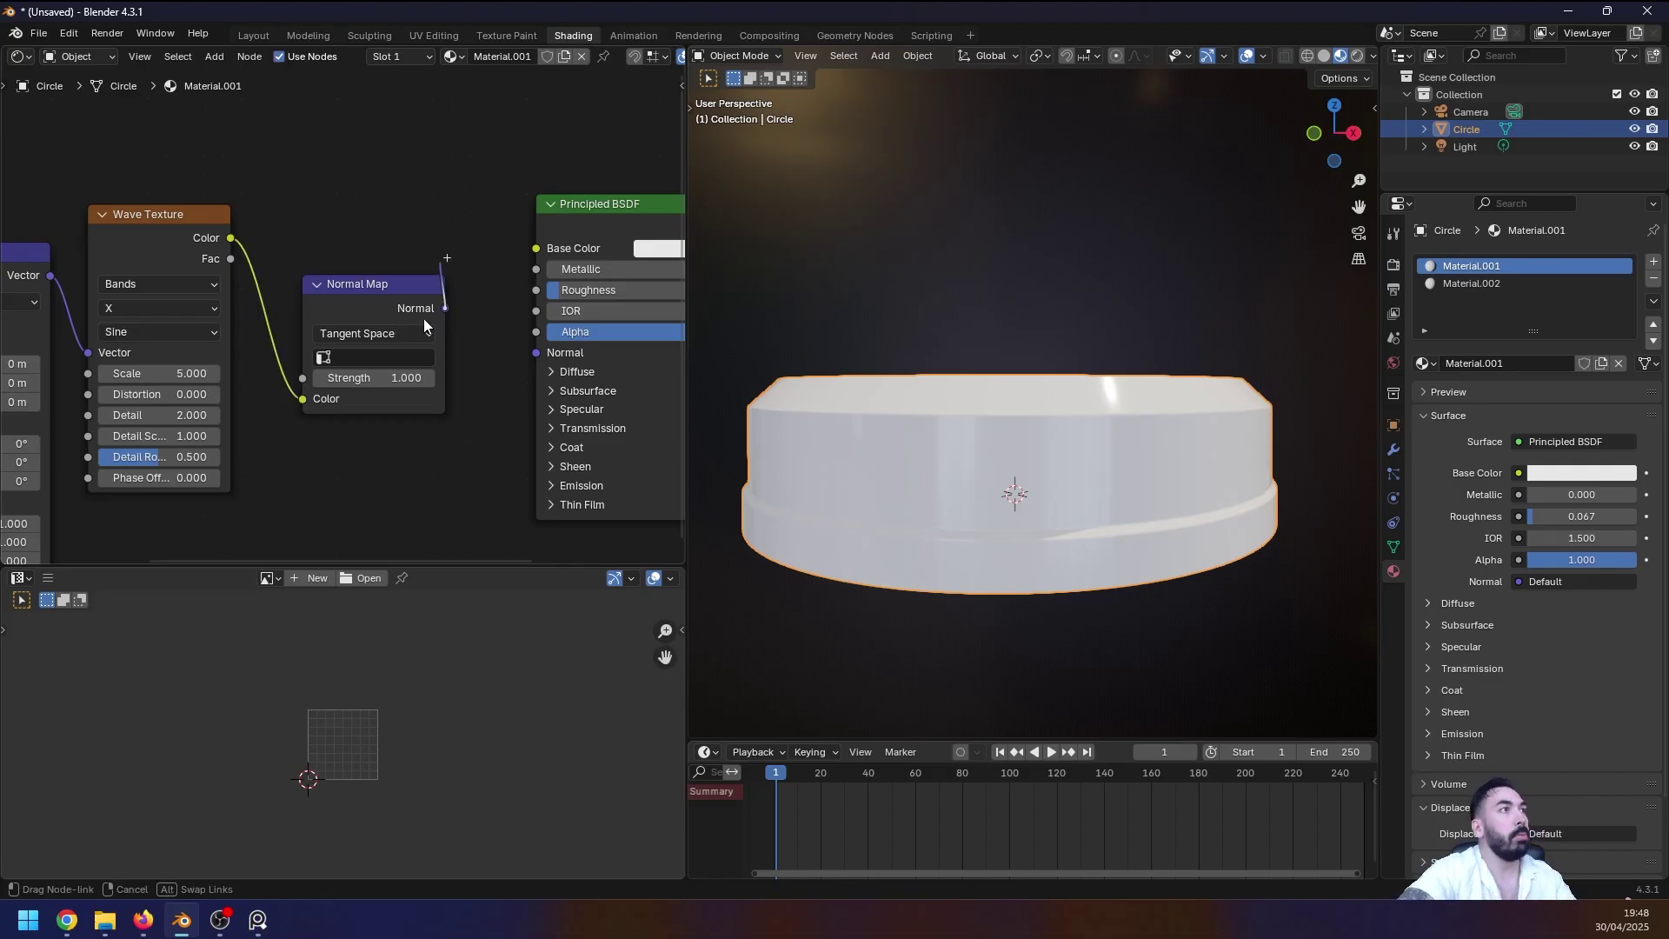
{"action": "left_click_drag", "start_coordinate": [533, 365], "coordinate": [534, 360]}
{"action": "middle_click_drag", "start_coordinate": [546, 366], "coordinate": [408, 382]}
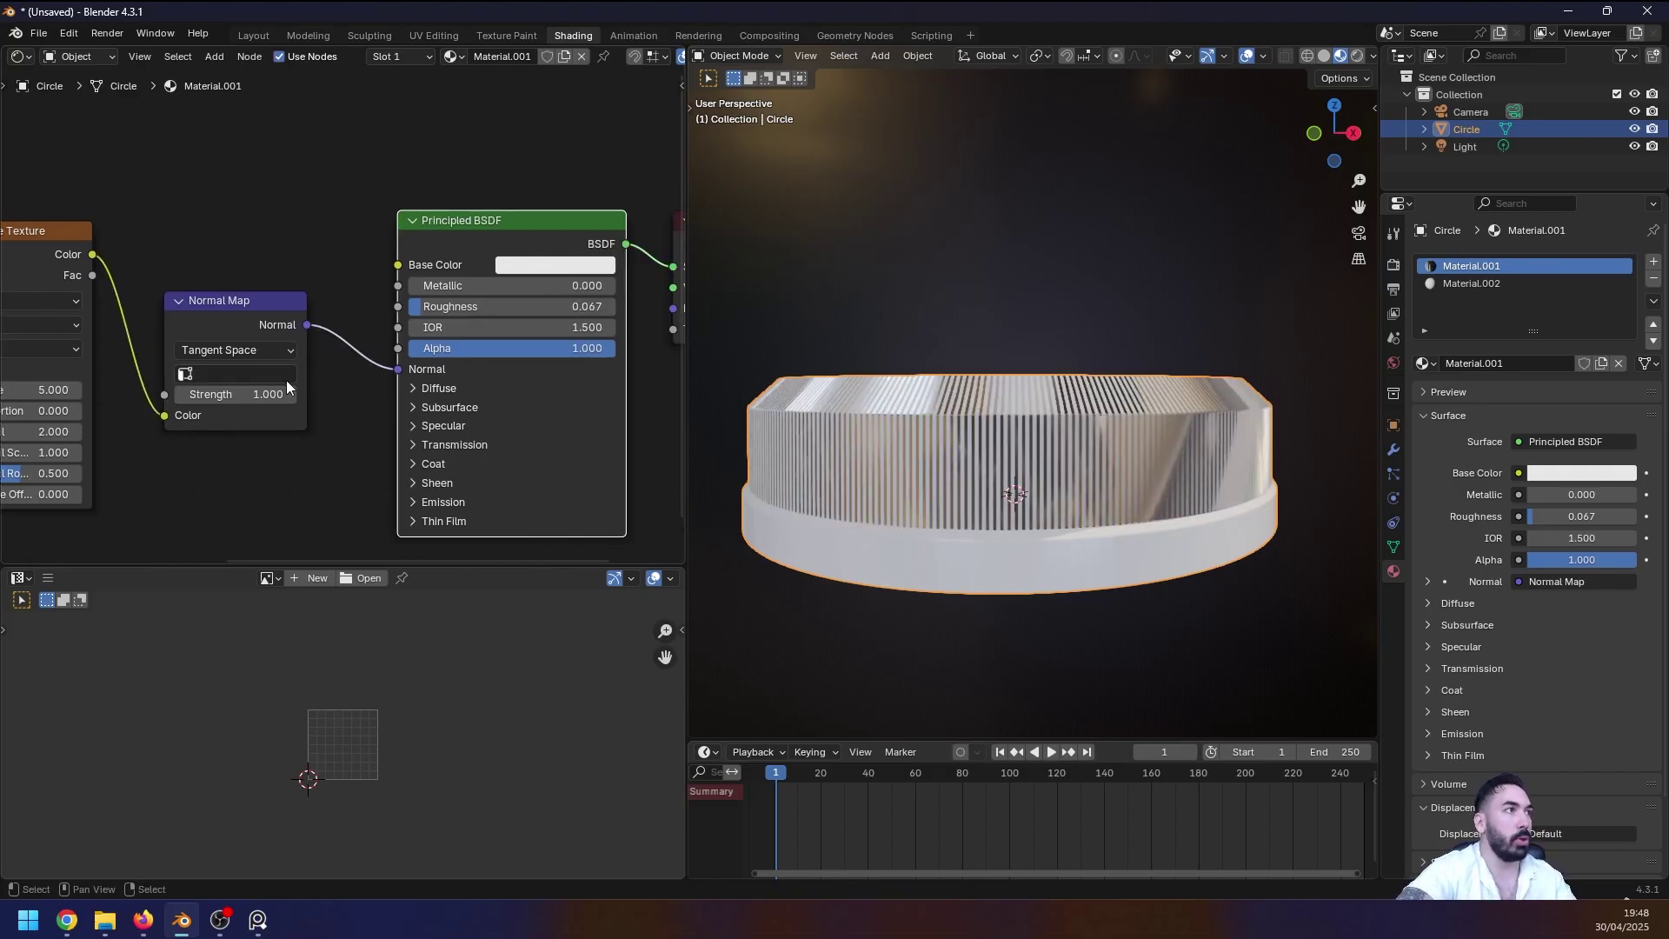
Step: Set the Normal Map strength to 0.2 while viewing the side ridges up close
{"action": "middle_click_drag", "start_coordinate": [1000, 469], "coordinate": [935, 457]}
{"action": "scroll", "coordinate": [920, 485], "scroll_direction": "up", "scroll_amount": 1}
{"action": "scroll", "coordinate": [935, 456], "scroll_direction": "up", "scroll_amount": 2}
{"action": "middle_click_drag", "start_coordinate": [271, 379], "coordinate": [451, 364]}
{"action": "scroll", "coordinate": [449, 364], "scroll_direction": "up", "scroll_amount": 3}
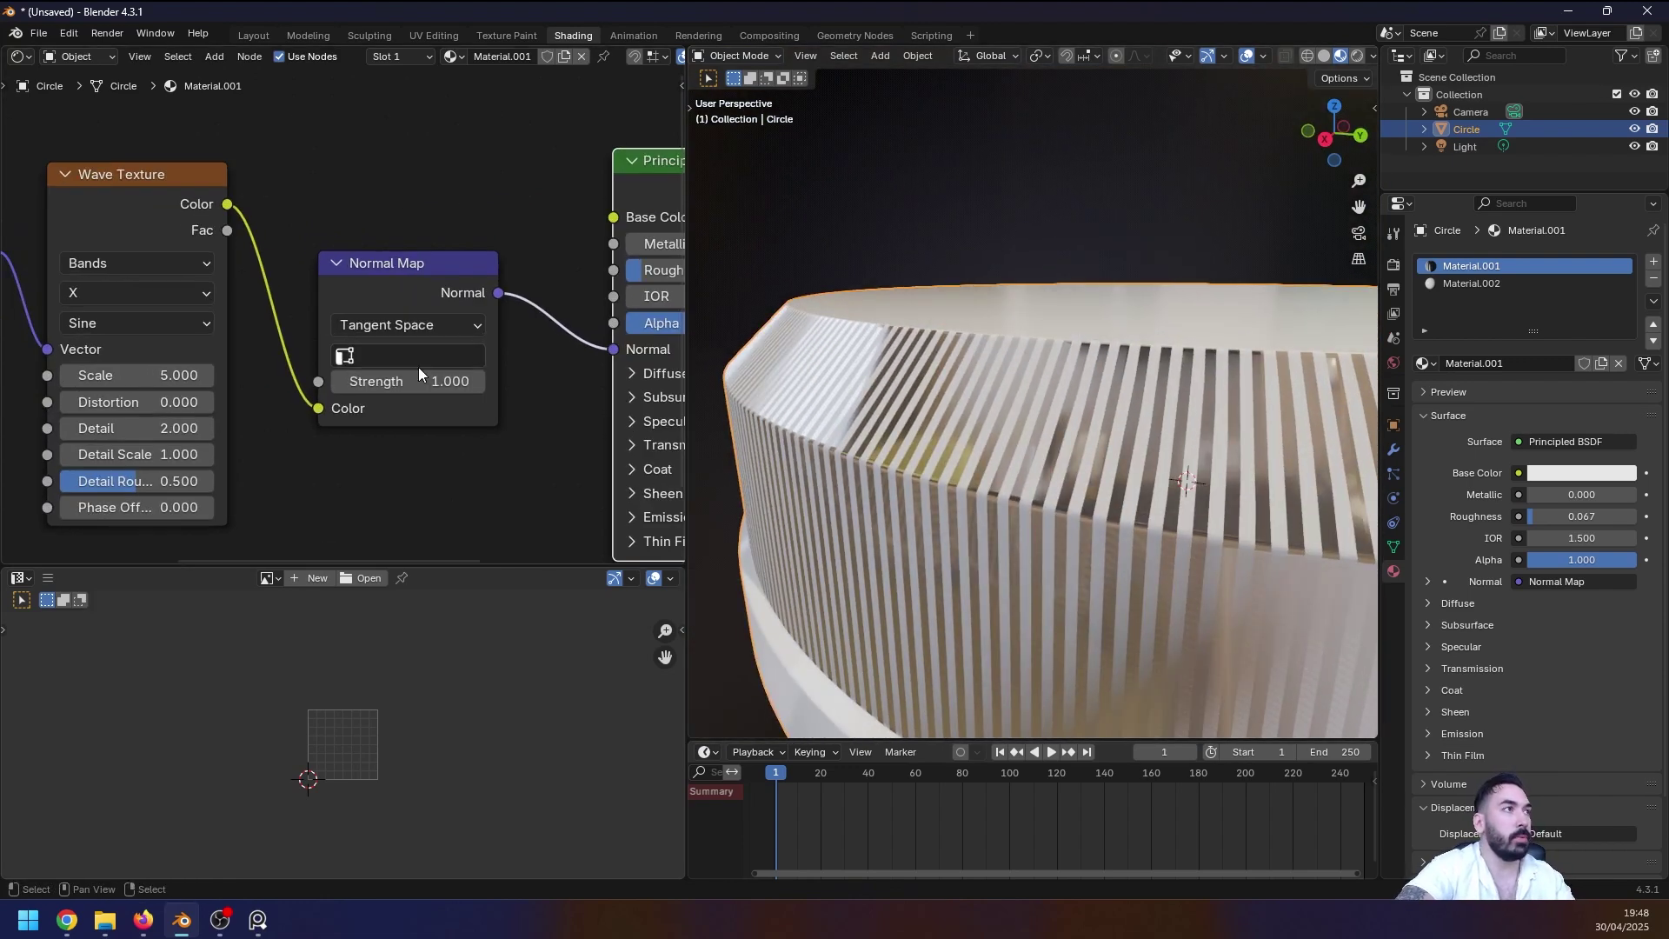
{"action": "mouse_move", "coordinate": [454, 391]}
{"action": "left_mouse_down"}
{"action": "mouse_move", "coordinate": [373, 390]}
{"action": "mouse_move", "coordinate": [463, 391]}
{"action": "left_mouse_up"}
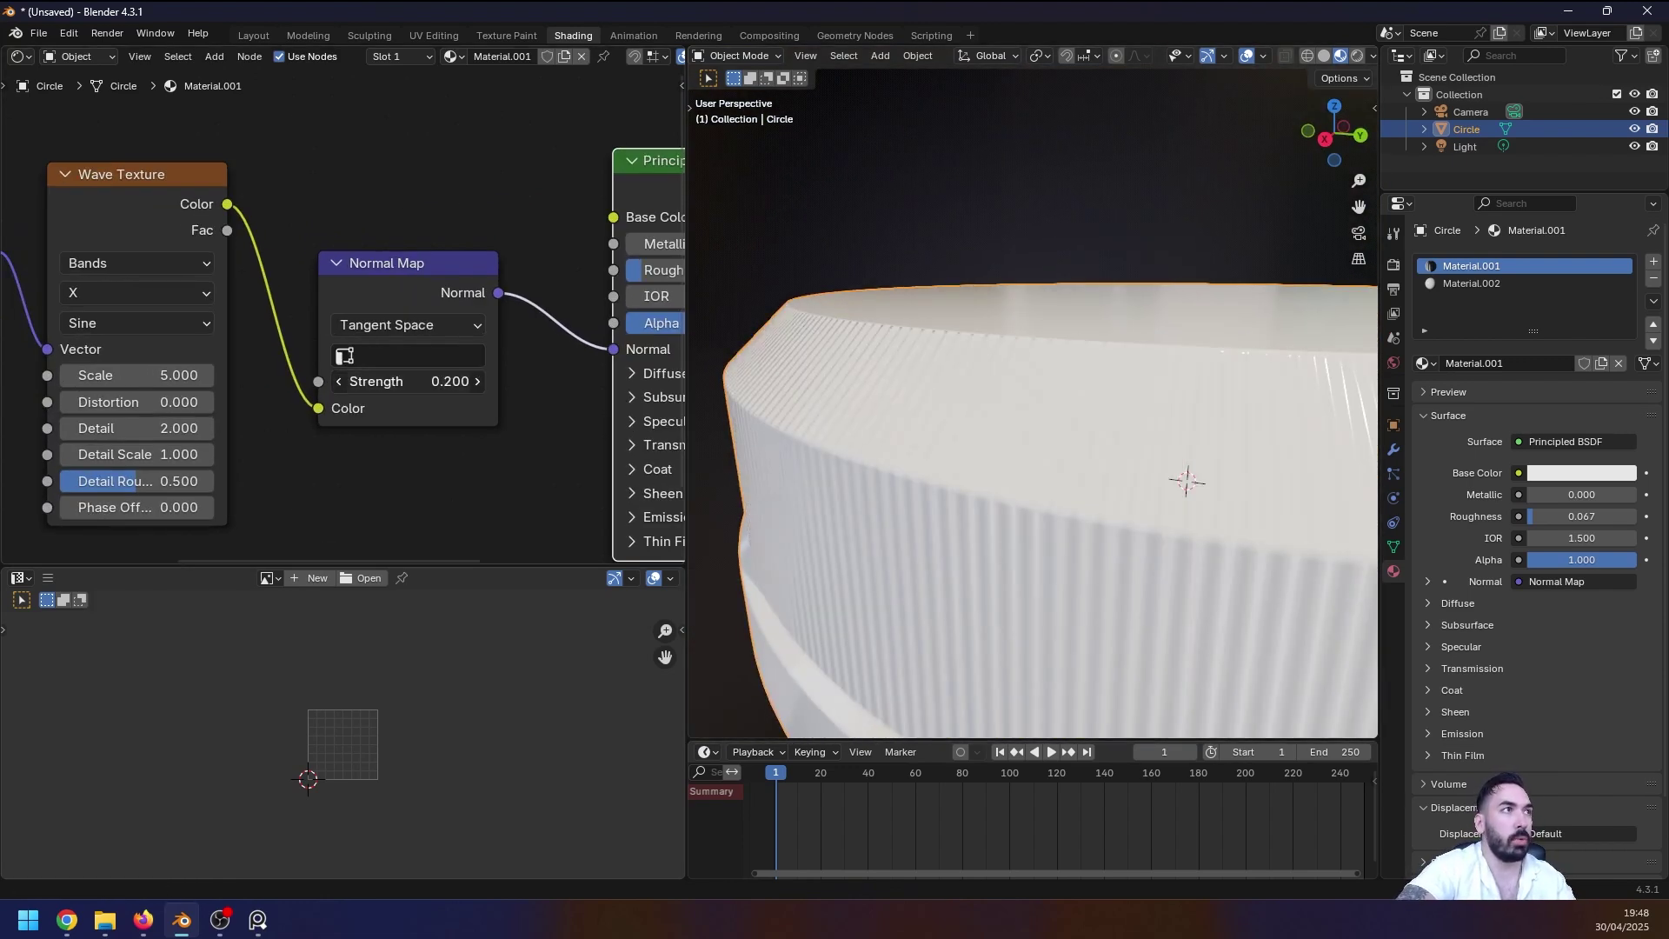
Step: Set the roughness of both Material.001 and Material.002 to 0.106
{"action": "scroll", "coordinate": [1001, 437], "scroll_direction": "down", "scroll_amount": 6}
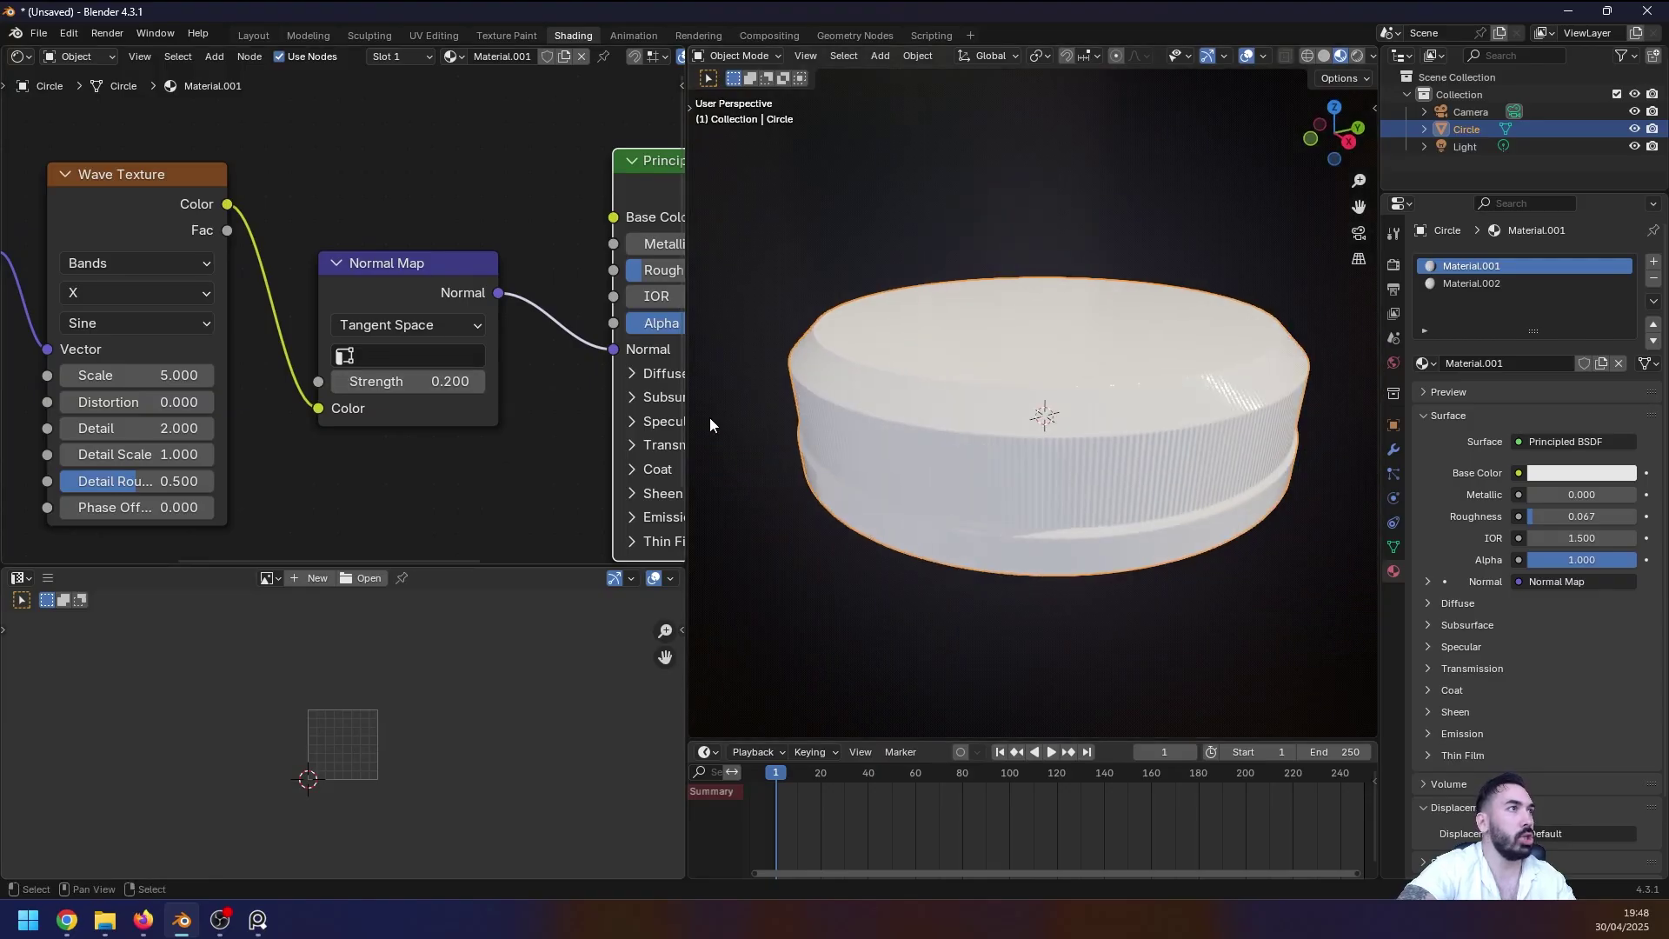
{"action": "scroll", "coordinate": [1000, 437], "scroll_direction": "up", "scroll_amount": 4}
{"action": "left_click", "coordinate": [1296, 440]}
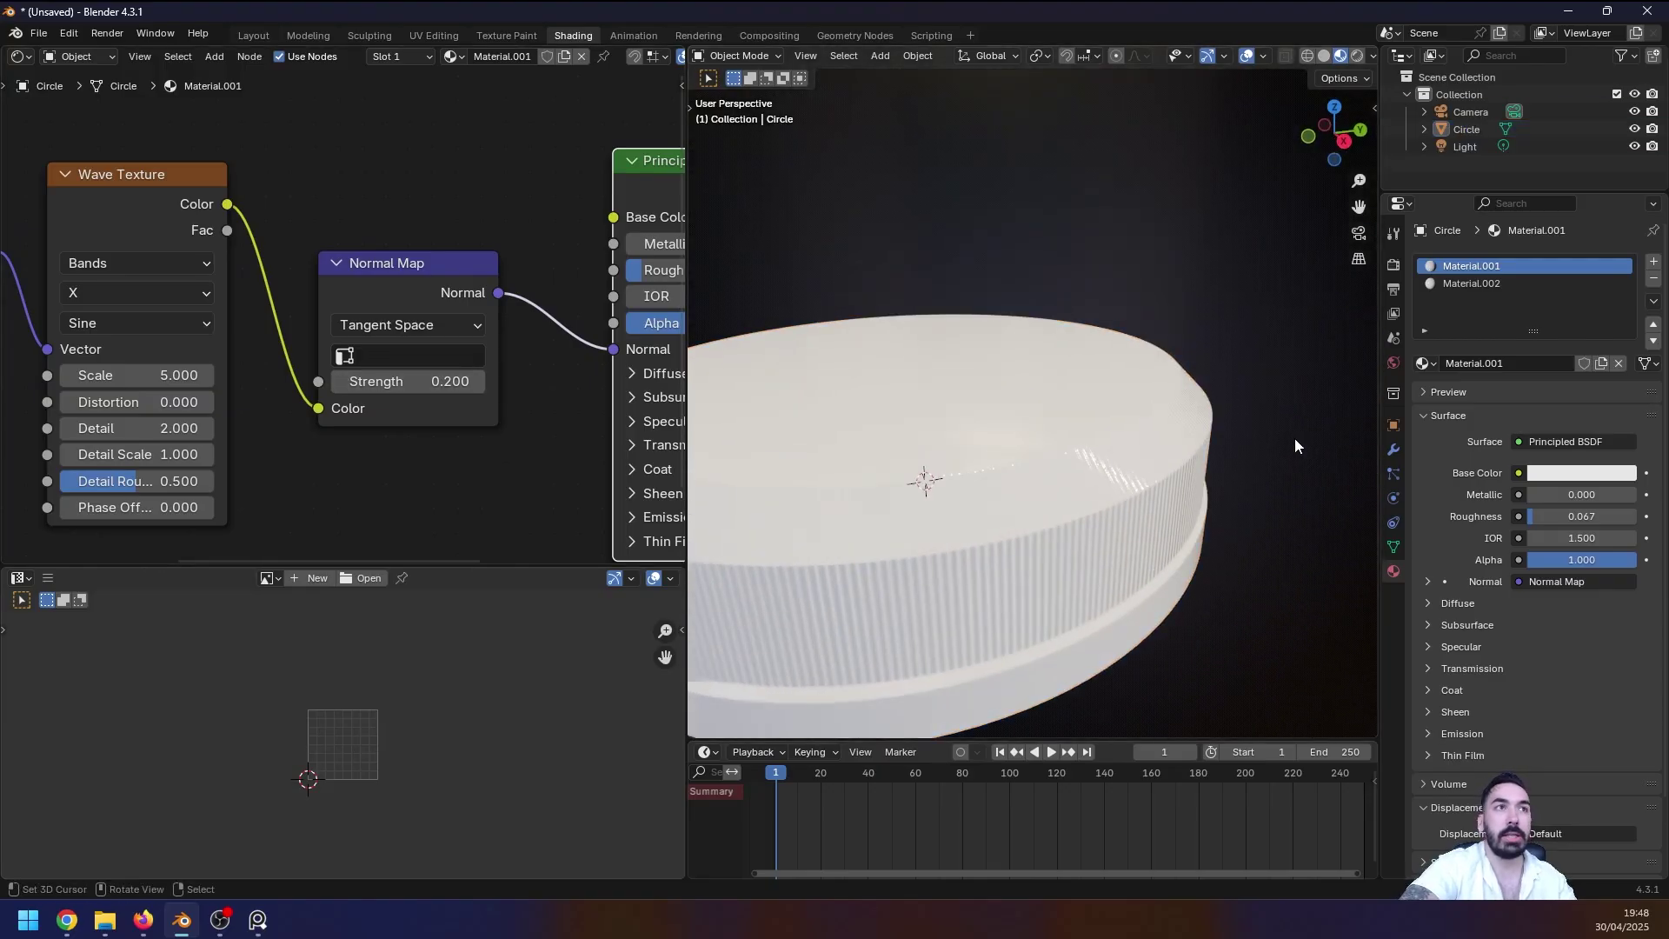
{"action": "middle_click_drag", "start_coordinate": [1296, 439], "coordinate": [1076, 469]}
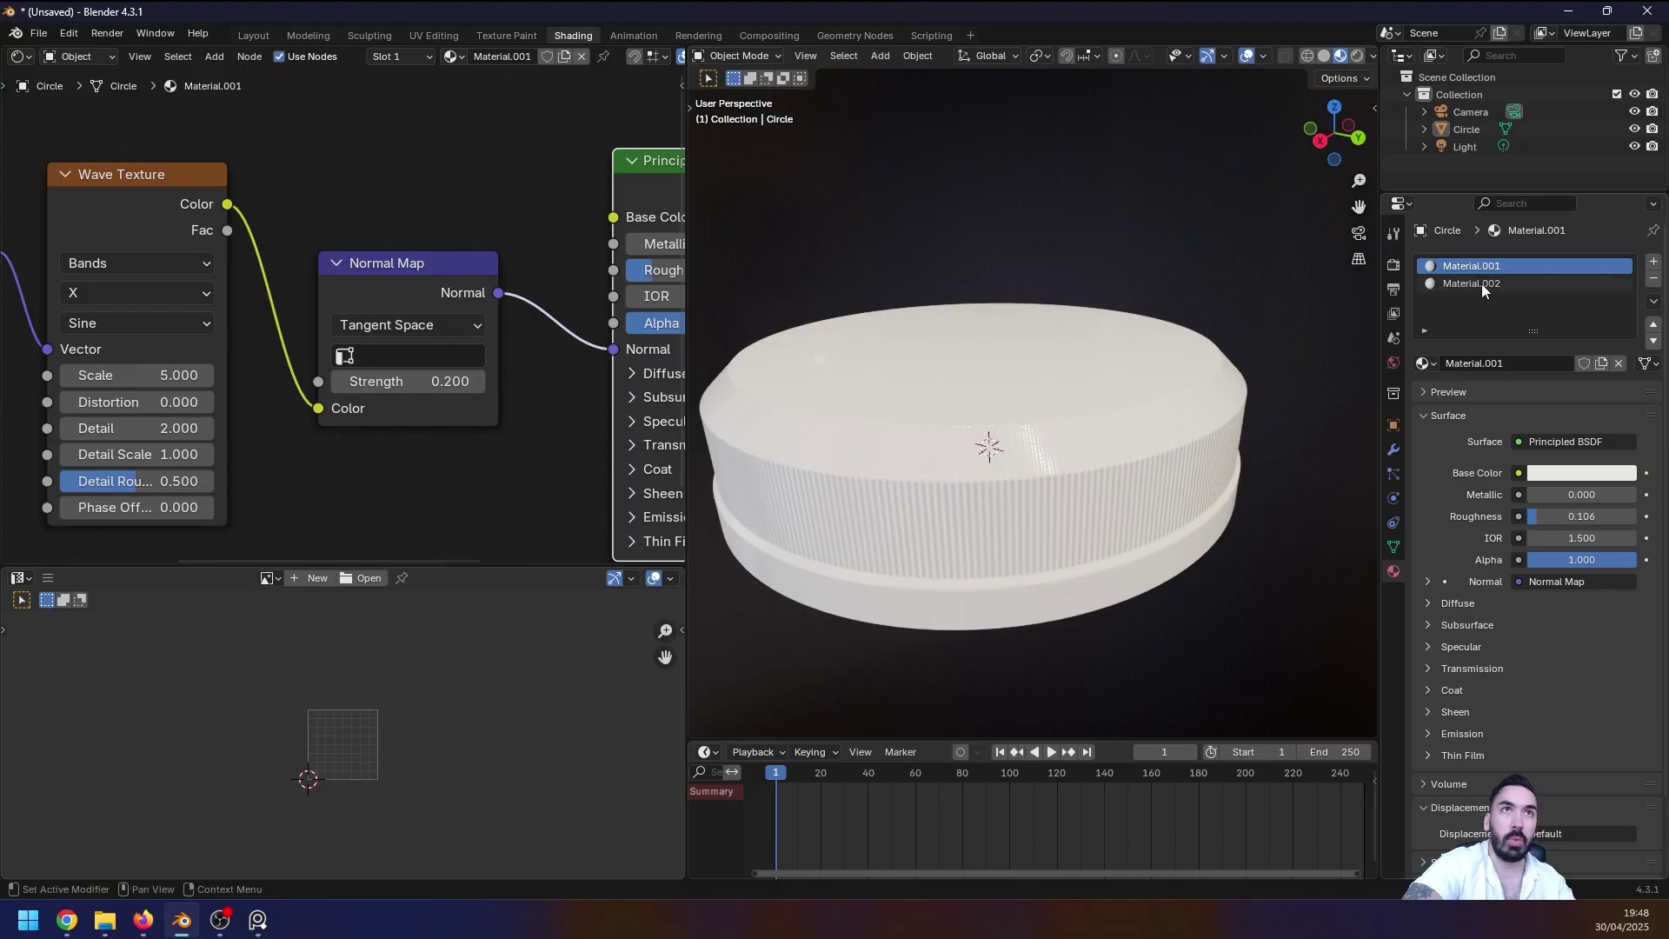
{"action": "left_click", "coordinate": [1481, 283]}
{"action": "left_click_drag", "start_coordinate": [1562, 524], "coordinate": [1578, 525]}
Step: Reselect the cap and inspect its ridged surface and mesh
{"action": "middle_click_drag", "start_coordinate": [956, 482], "coordinate": [1020, 447]}
{"action": "right_click", "coordinate": [1052, 447]}
{"action": "scroll", "coordinate": [1082, 470], "scroll_direction": "down", "scroll_amount": 2}
{"action": "key", "text": "Tab"}
{"action": "scroll", "coordinate": [1082, 469], "scroll_direction": "up", "scroll_amount": 3}
{"action": "scroll", "coordinate": [1078, 469], "scroll_direction": "down", "scroll_amount": 1}
{"action": "key", "text": "Tab"}
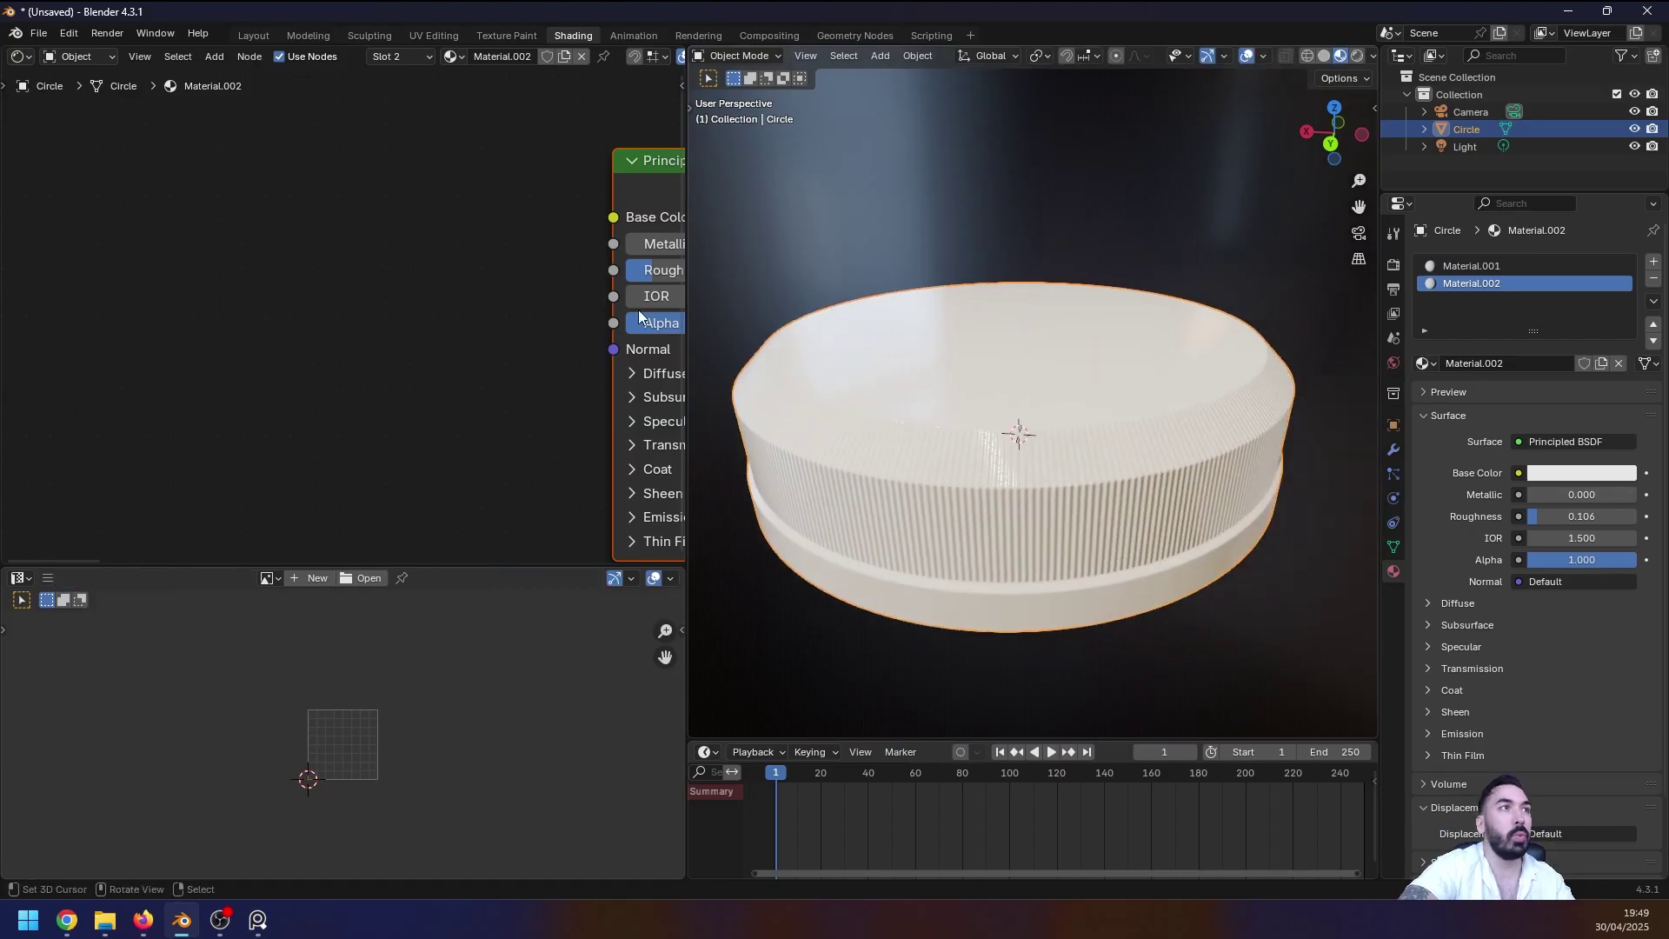
Step: Try a red base color on Material.002 and undo it
{"action": "middle_click_drag", "start_coordinate": [638, 310], "coordinate": [396, 301]}
{"action": "scroll", "coordinate": [521, 278], "scroll_direction": "up", "scroll_amount": 1}
{"action": "left_click", "coordinate": [523, 204]}
{"action": "left_click_drag", "start_coordinate": [596, 352], "coordinate": [602, 438]}
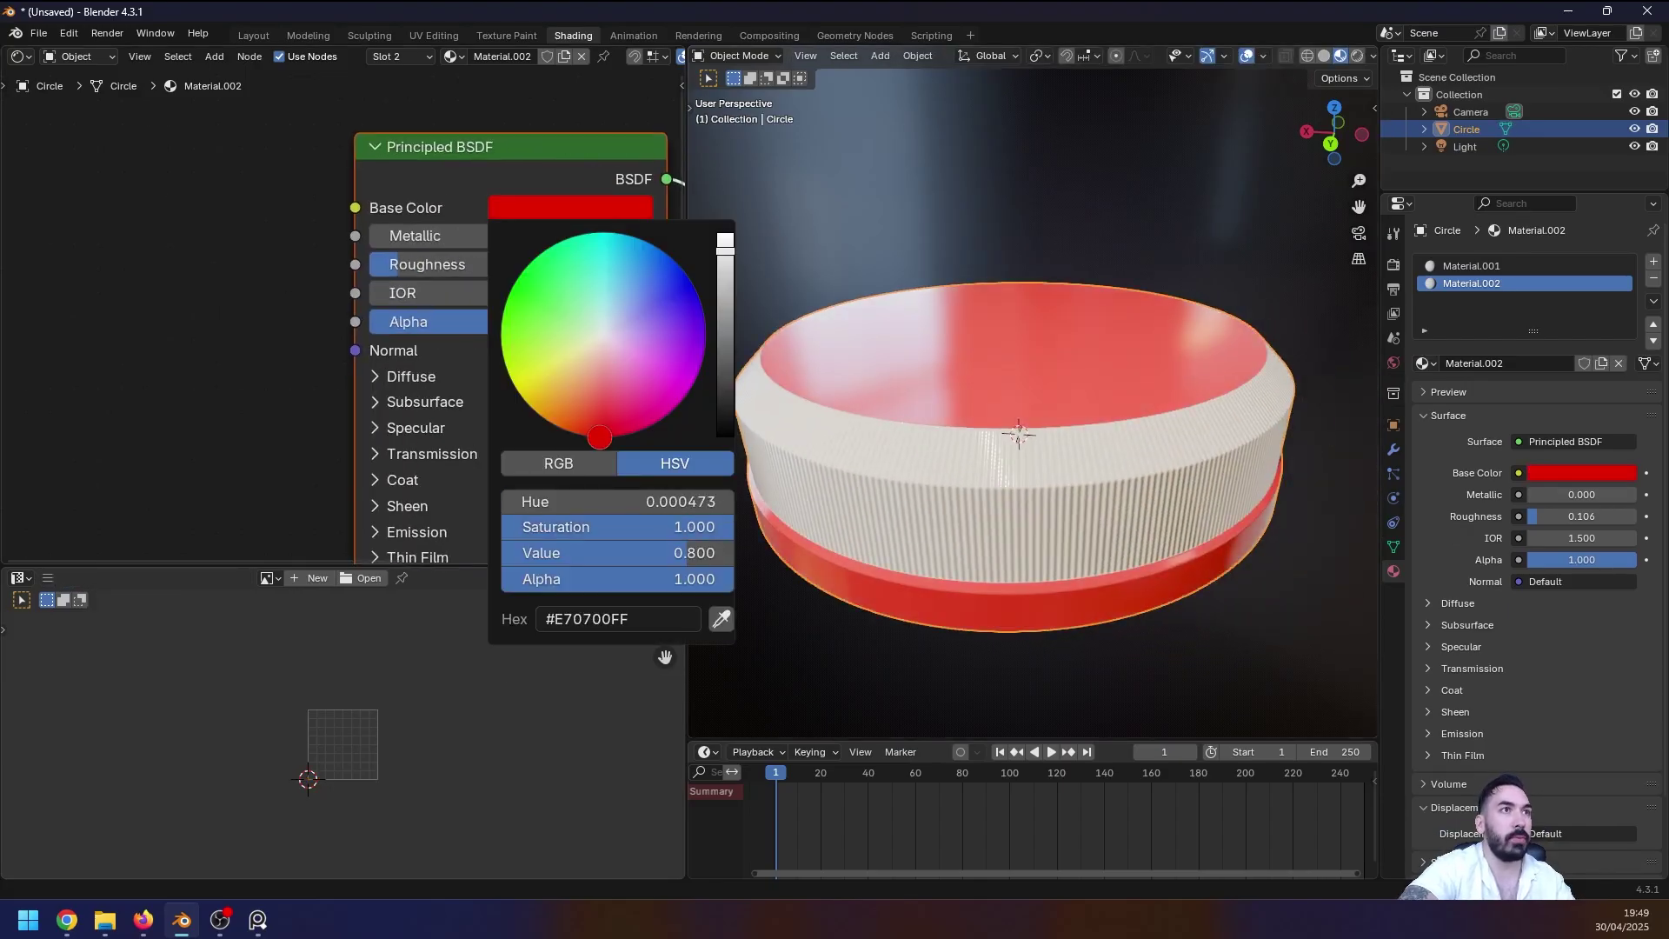
{"action": "key", "text": "ctrl+z"}
Step: Give Material.001 on the ridged side a dark red base color
{"action": "left_click", "coordinate": [1474, 267]}
{"action": "left_click", "coordinate": [570, 207]}
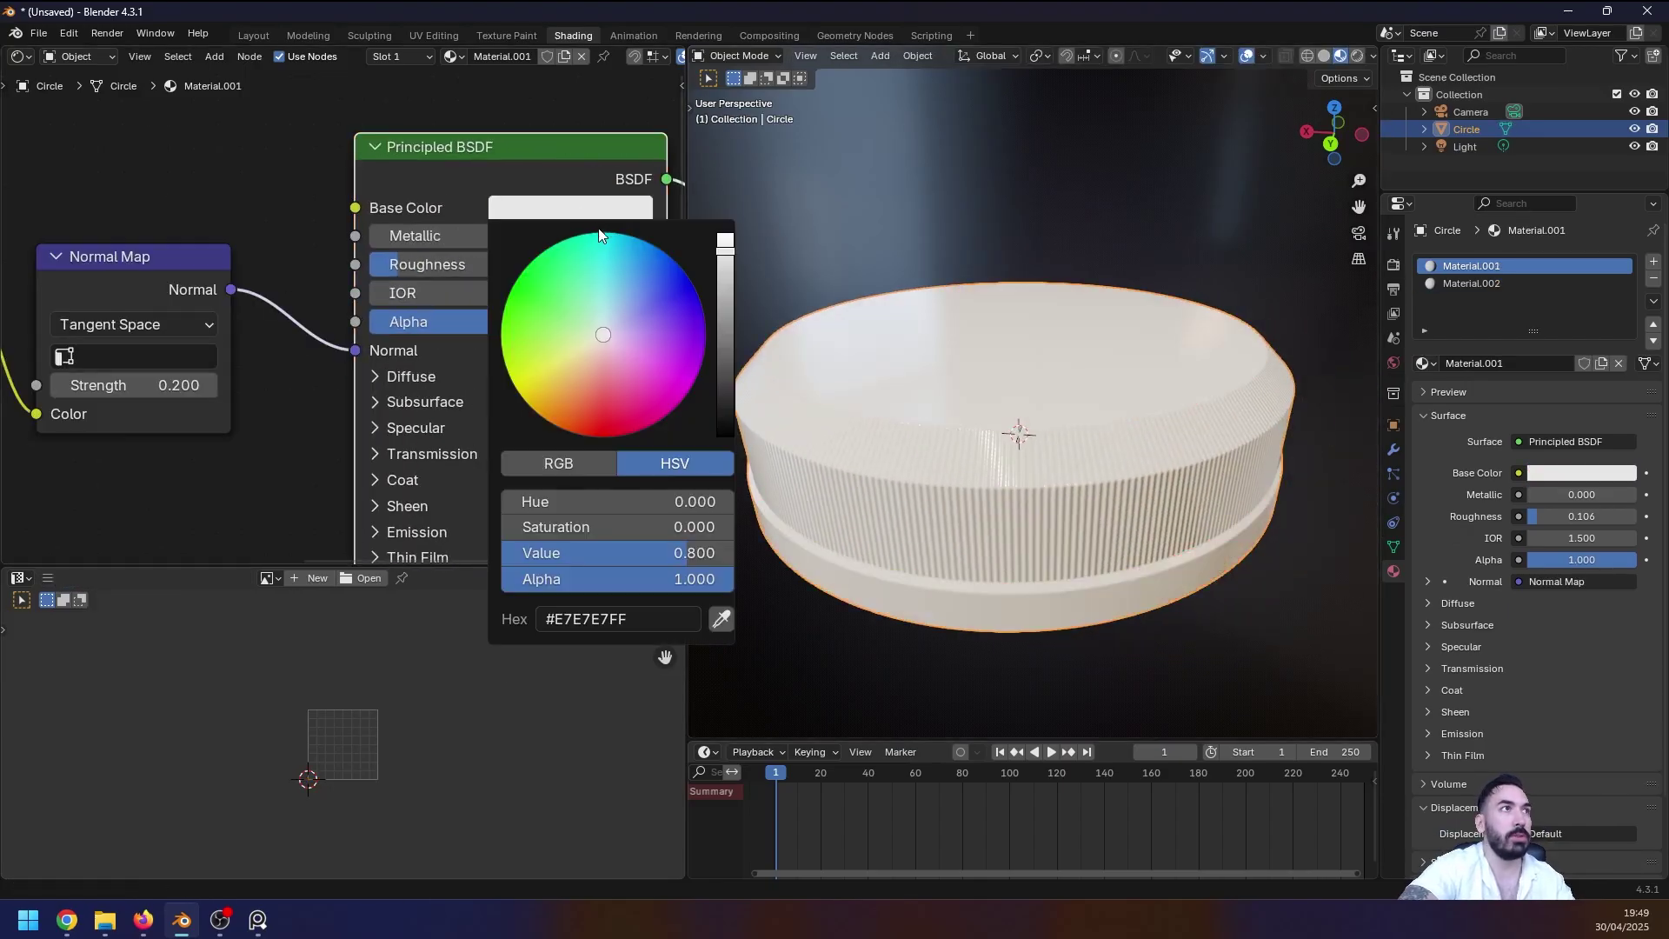
{"action": "left_click_drag", "start_coordinate": [599, 240], "coordinate": [611, 424]}
{"action": "left_click_drag", "start_coordinate": [725, 291], "coordinate": [725, 363]}
{"action": "scroll", "coordinate": [1253, 412], "scroll_direction": "up", "scroll_amount": 3}
{"action": "middle_click_drag", "start_coordinate": [1254, 412], "coordinate": [938, 407]}
{"action": "scroll", "coordinate": [565, 409], "scroll_direction": "down", "scroll_amount": 6}
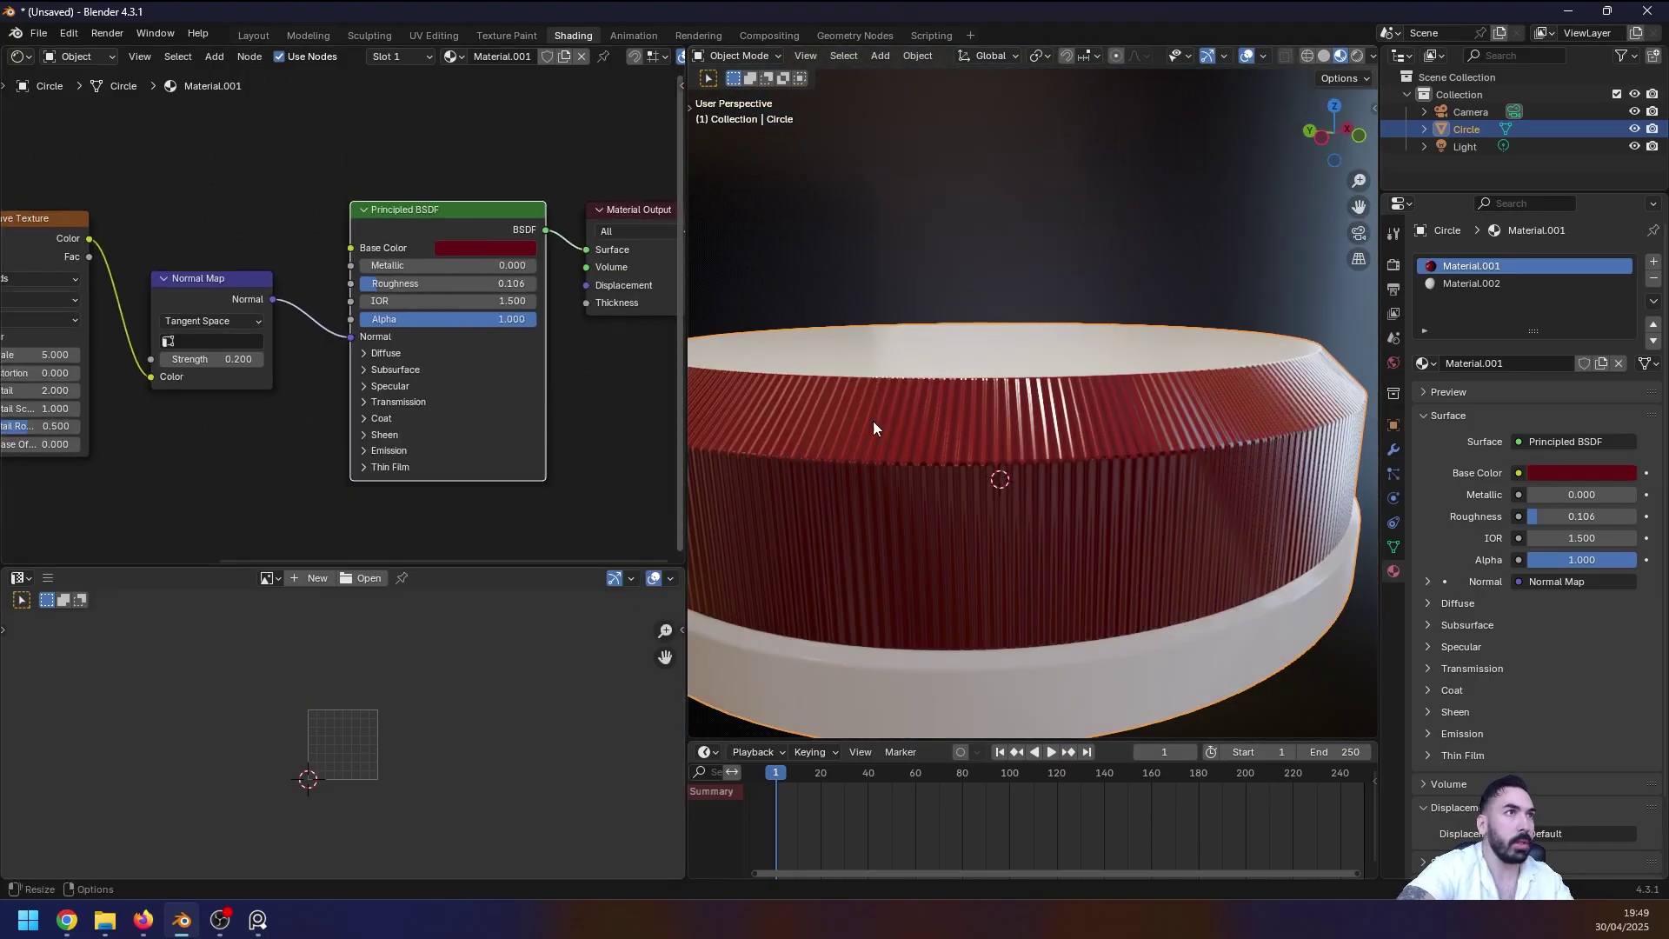
Step: Enter Edit Mode and examine the linked ridged faces and seams along the cap's upper edge
{"action": "scroll", "coordinate": [904, 440], "scroll_direction": "down", "scroll_amount": 3}
{"action": "key", "text": "Tab"}
{"action": "key", "text": "alt+a"}
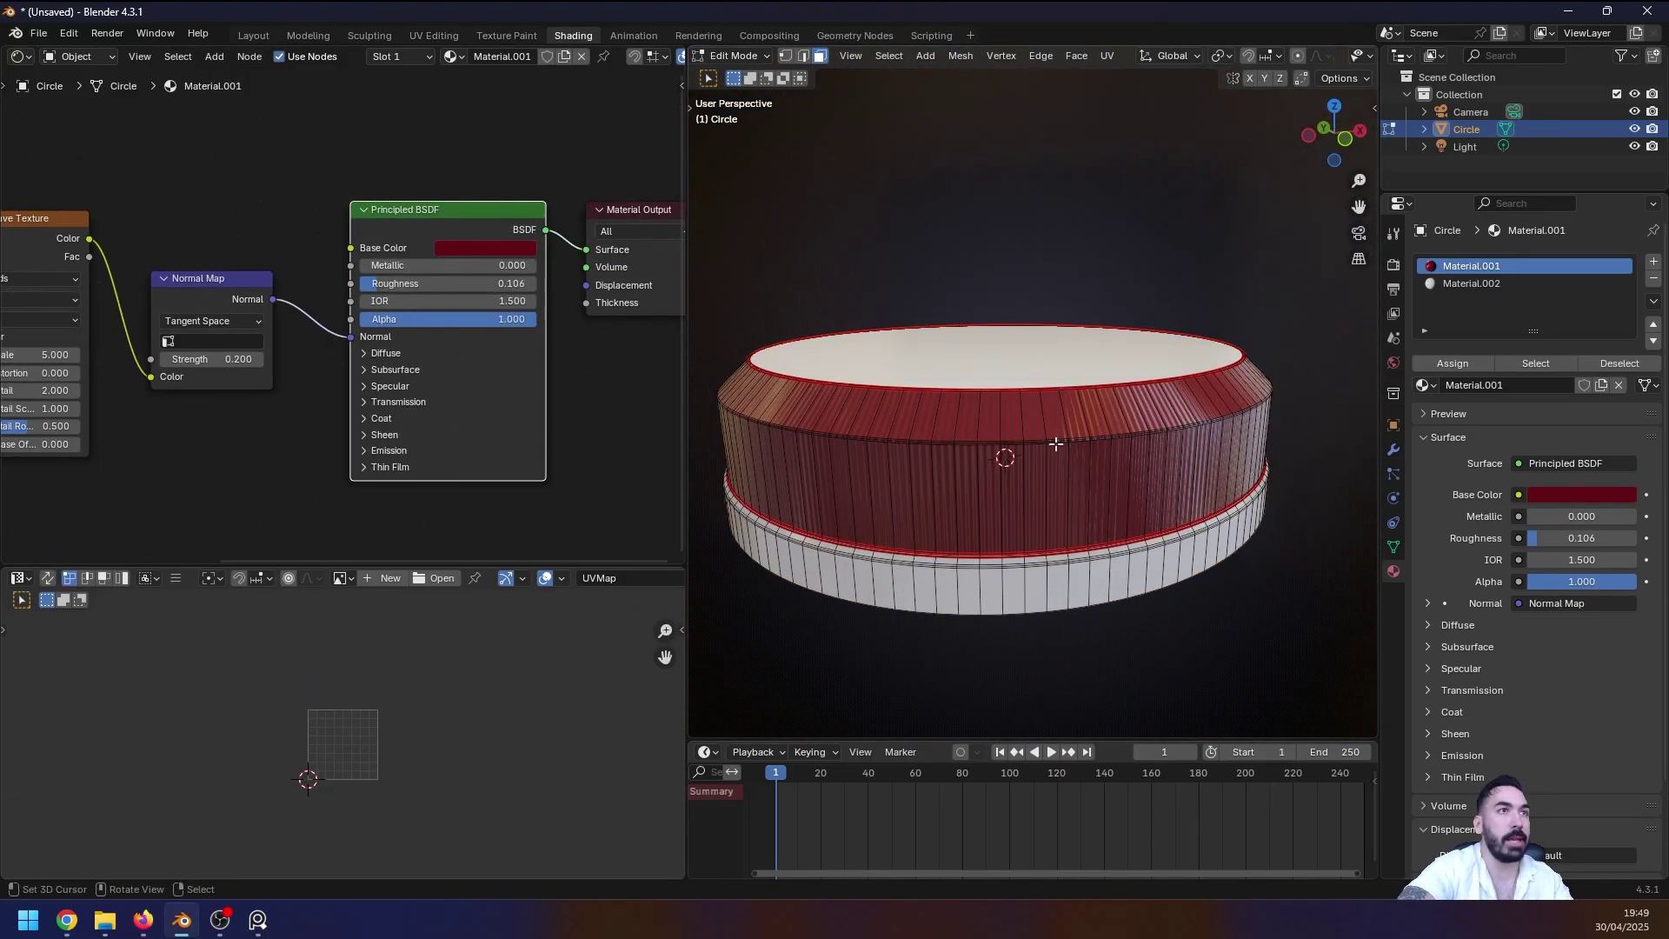
{"action": "key", "text": "l"}
{"action": "scroll", "coordinate": [1056, 460], "scroll_direction": "up", "scroll_amount": 5}
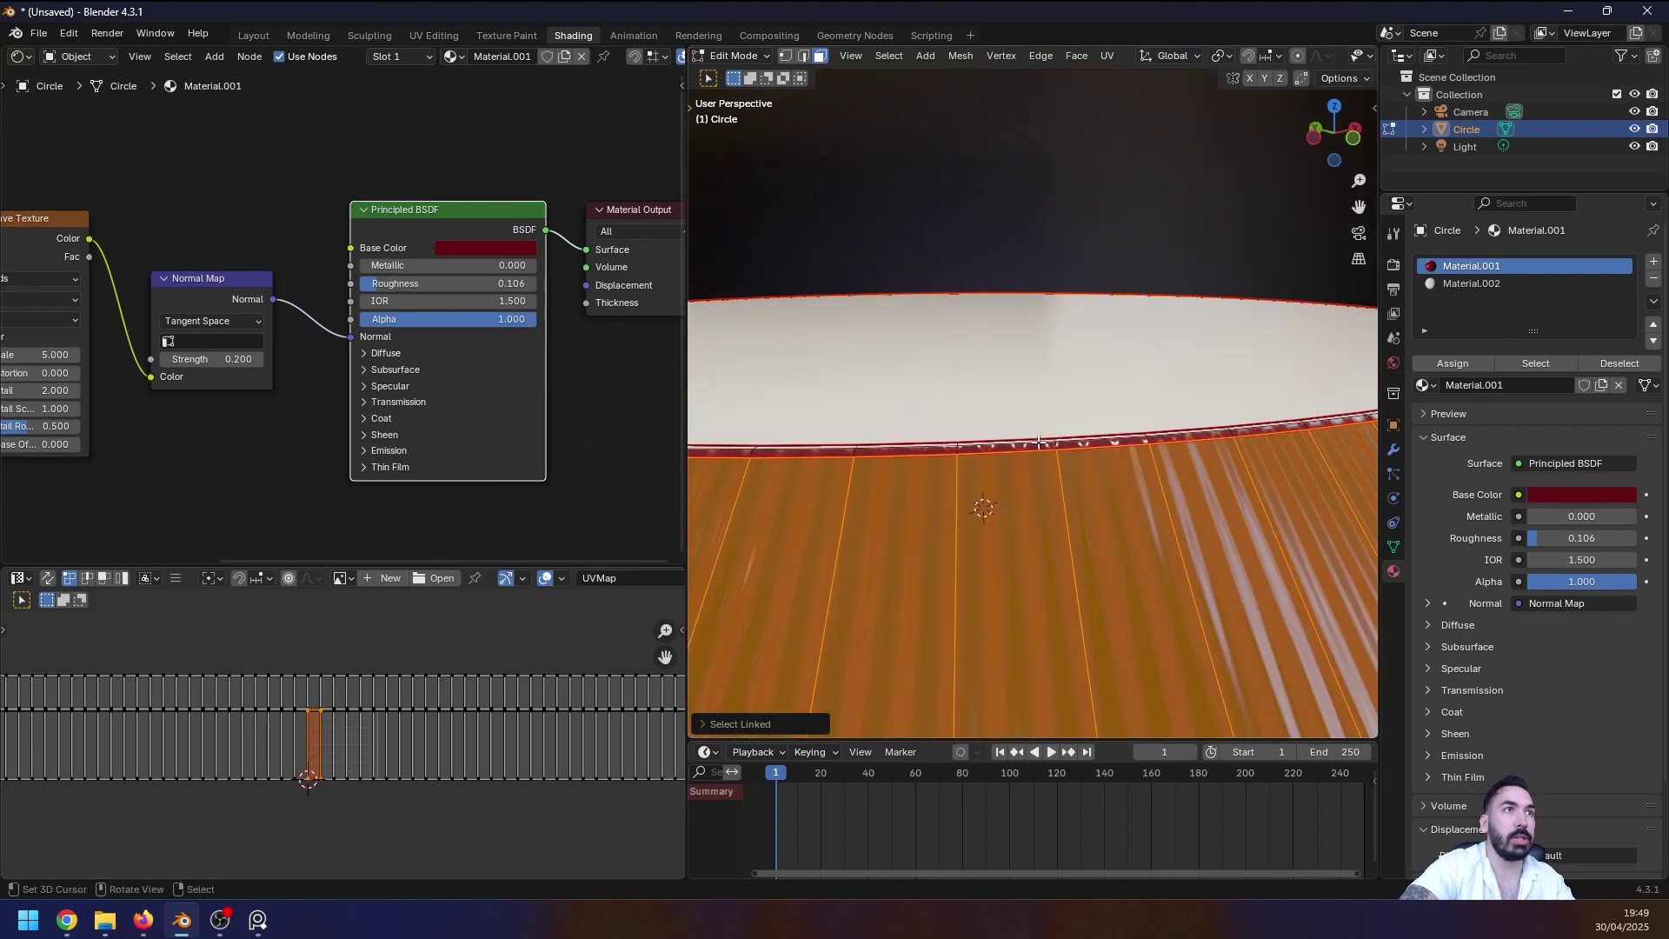
{"action": "scroll", "coordinate": [1059, 489], "scroll_direction": "down", "scroll_amount": 1}
{"action": "mouse_move", "coordinate": [1058, 489]}
{"action": "middle_mouse_down"}
{"action": "mouse_move", "coordinate": [1090, 488]}
{"action": "mouse_move", "coordinate": [1103, 510]}
{"action": "mouse_move", "coordinate": [1055, 503]}
{"action": "middle_mouse_up"}
{"action": "scroll", "coordinate": [1103, 511], "scroll_direction": "down", "scroll_amount": 3}
{"action": "key", "text": "alt+a"}
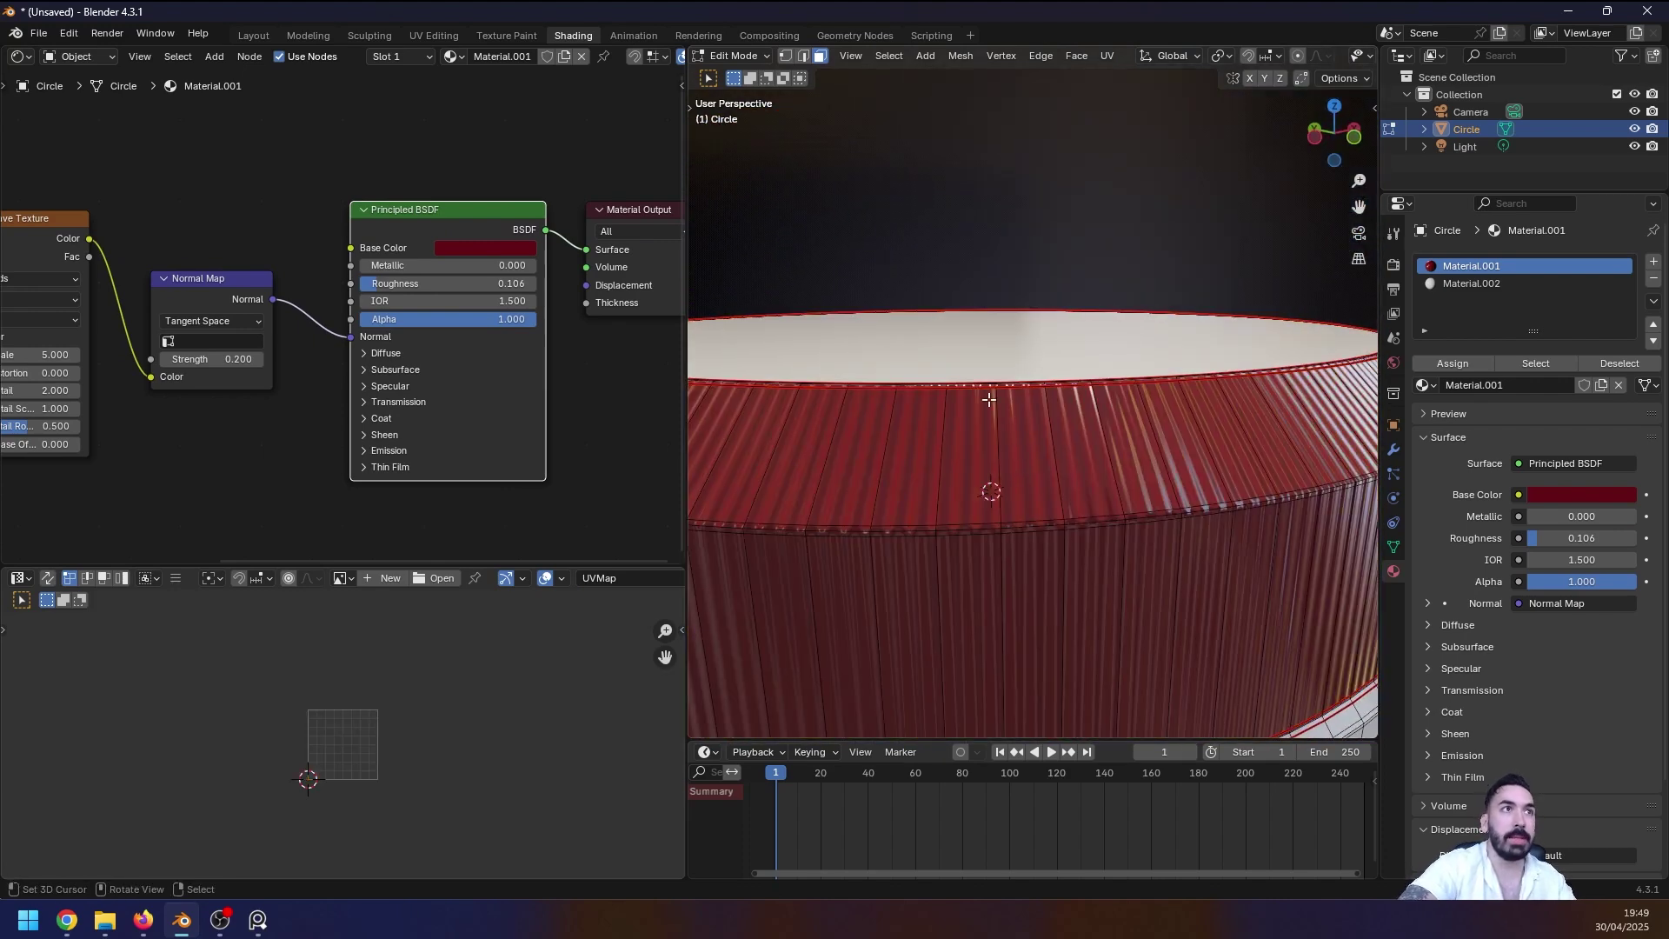
Step: Clear the seams from all edges of the cap and leave the mesh deselected
{"action": "middle_click_drag", "start_coordinate": [1036, 405], "coordinate": [1074, 426]}
{"action": "key", "text": "a"}
{"action": "key", "text": "ctrl+e"}
{"action": "left_click", "coordinate": [1112, 515]}
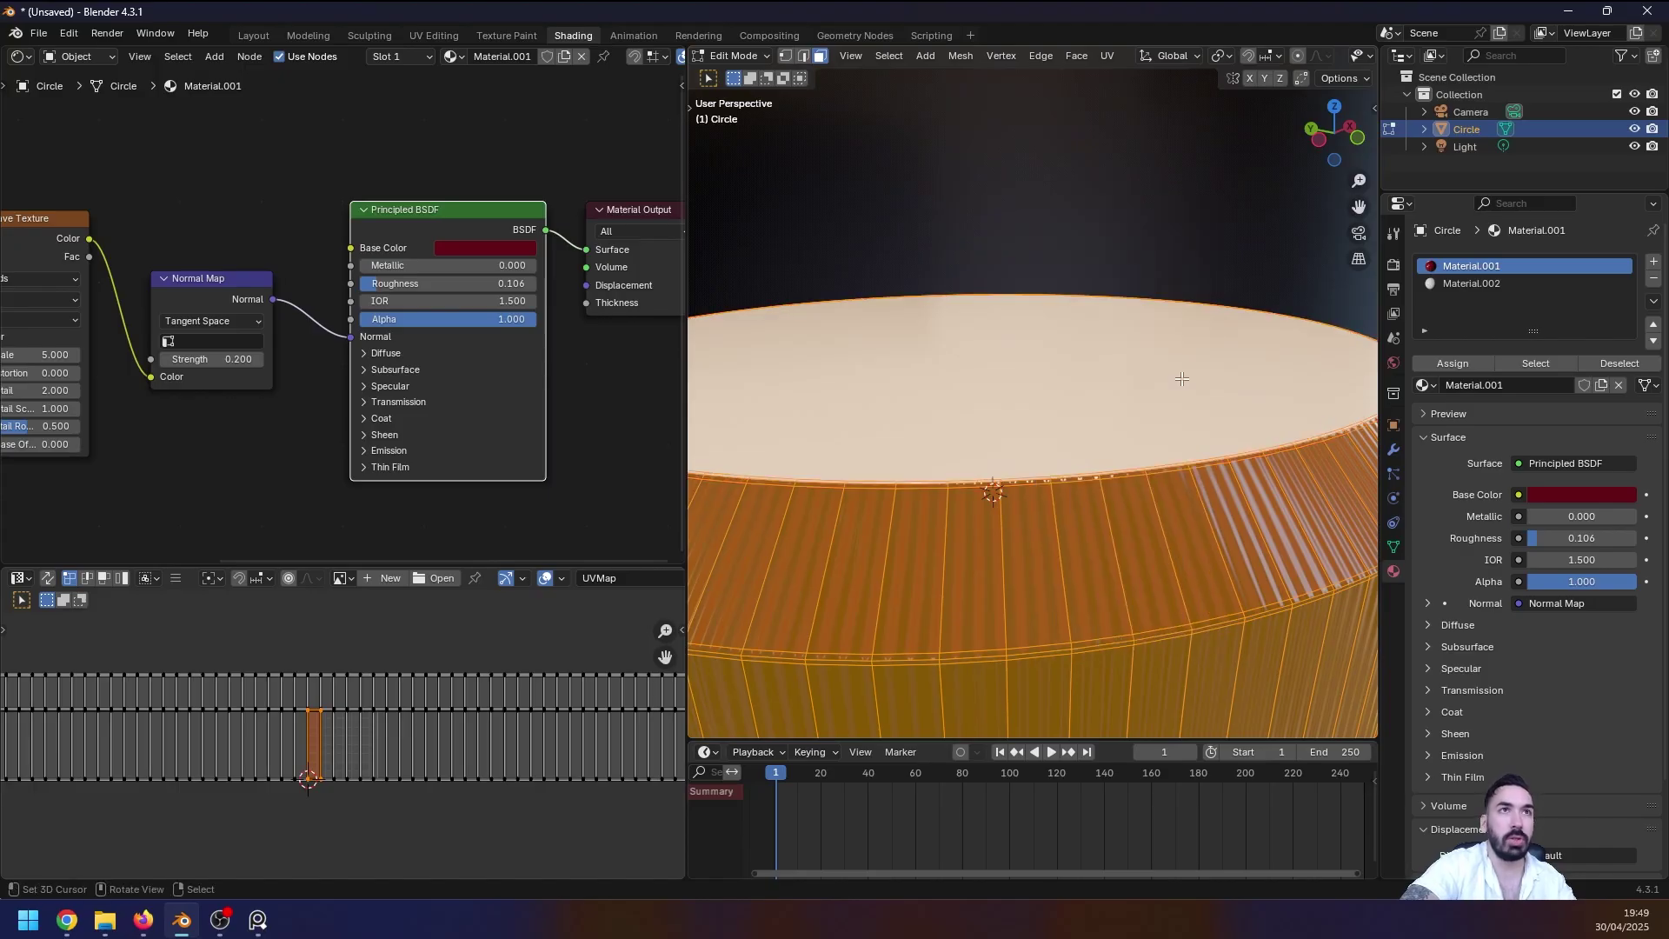
{"action": "key", "text": "alt+a"}
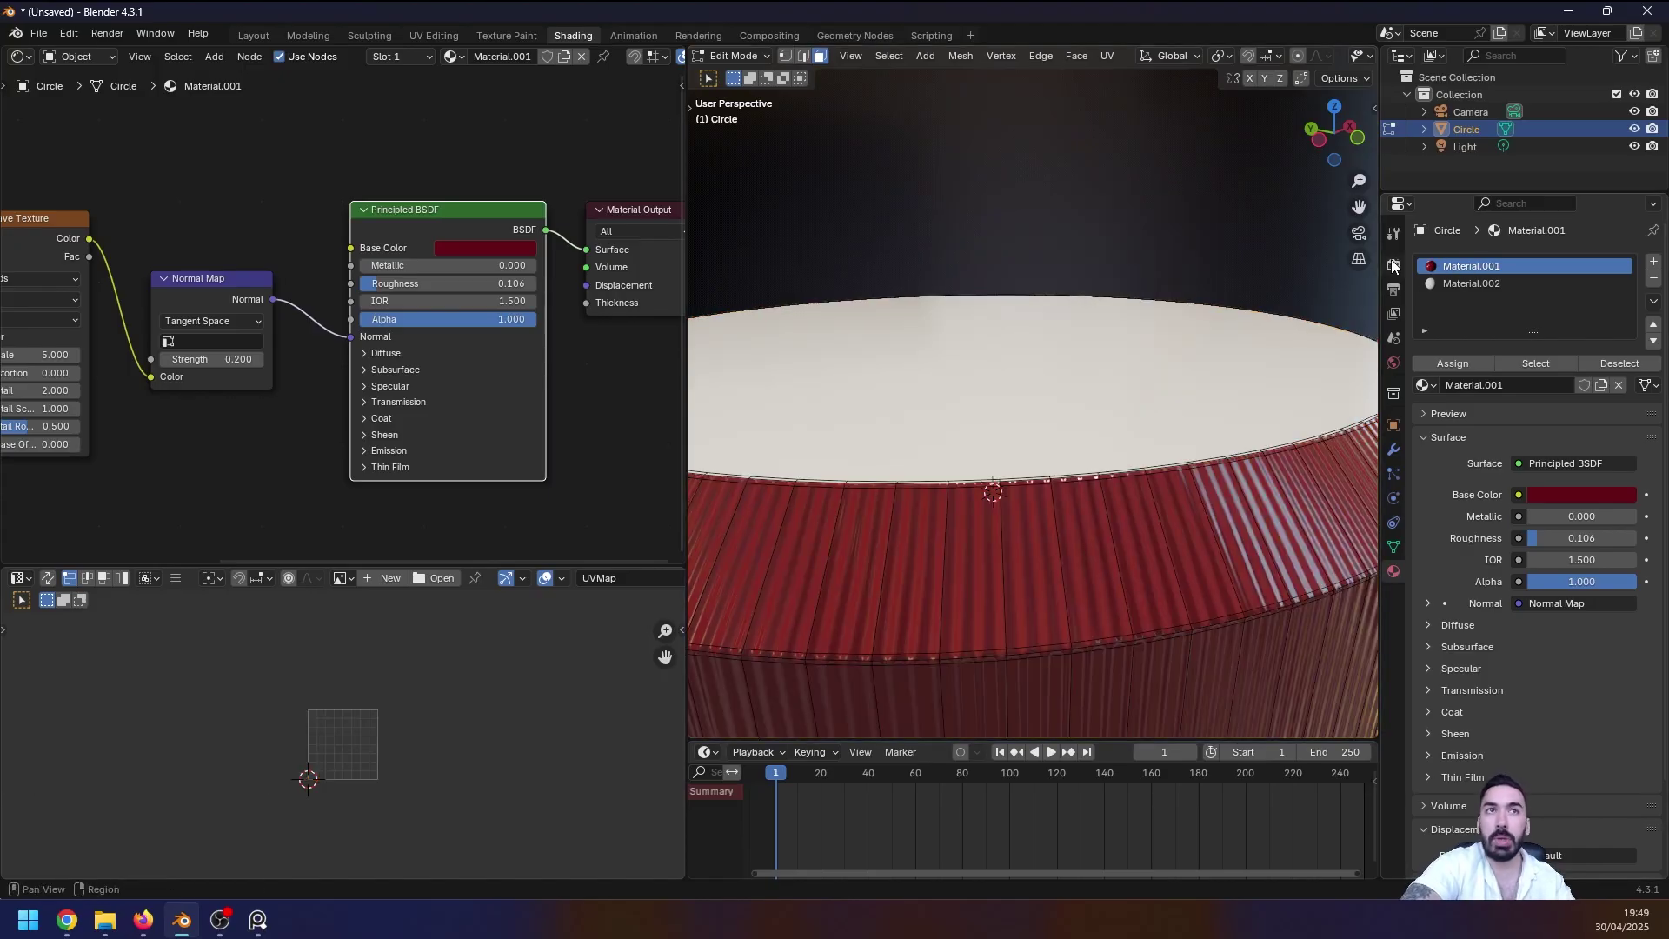
Step: Select all faces of the cap assigned to Material.001
{"action": "left_click", "coordinate": [1540, 361]}
{"action": "scroll", "coordinate": [1169, 487], "scroll_direction": "down", "scroll_amount": 3}
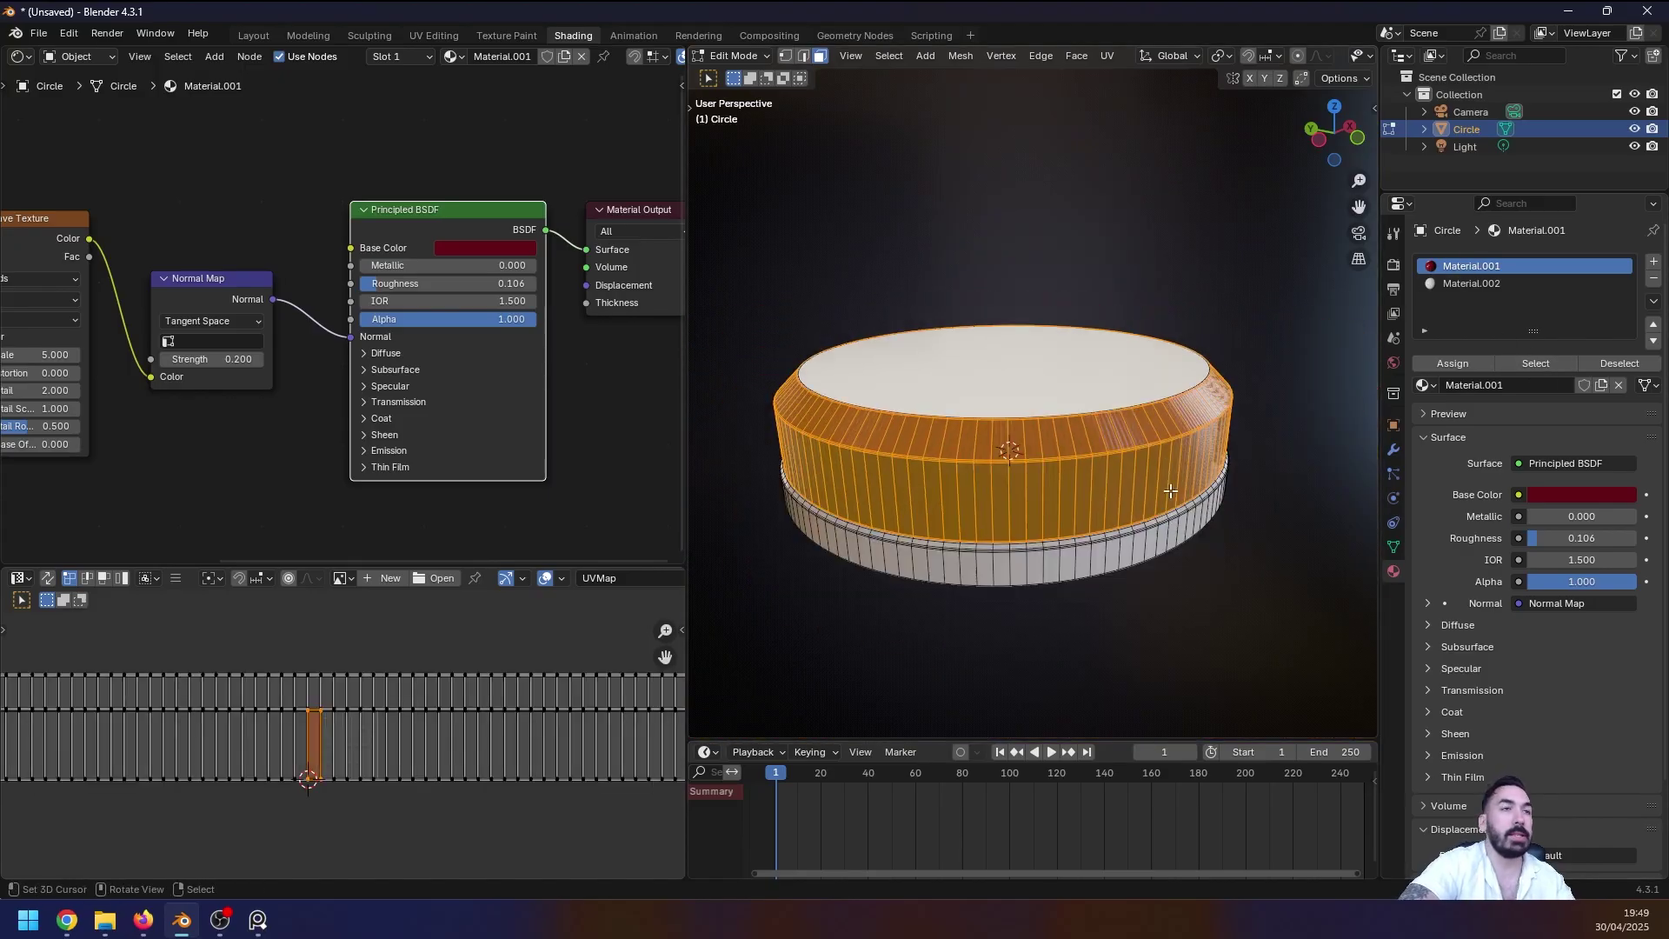
{"action": "middle_click_drag", "start_coordinate": [1170, 488], "coordinate": [1090, 492]}
{"action": "scroll", "coordinate": [1058, 469], "scroll_direction": "up", "scroll_amount": 1}
{"action": "key", "text": "shift+z"}
{"action": "key", "text": "shift+z"}
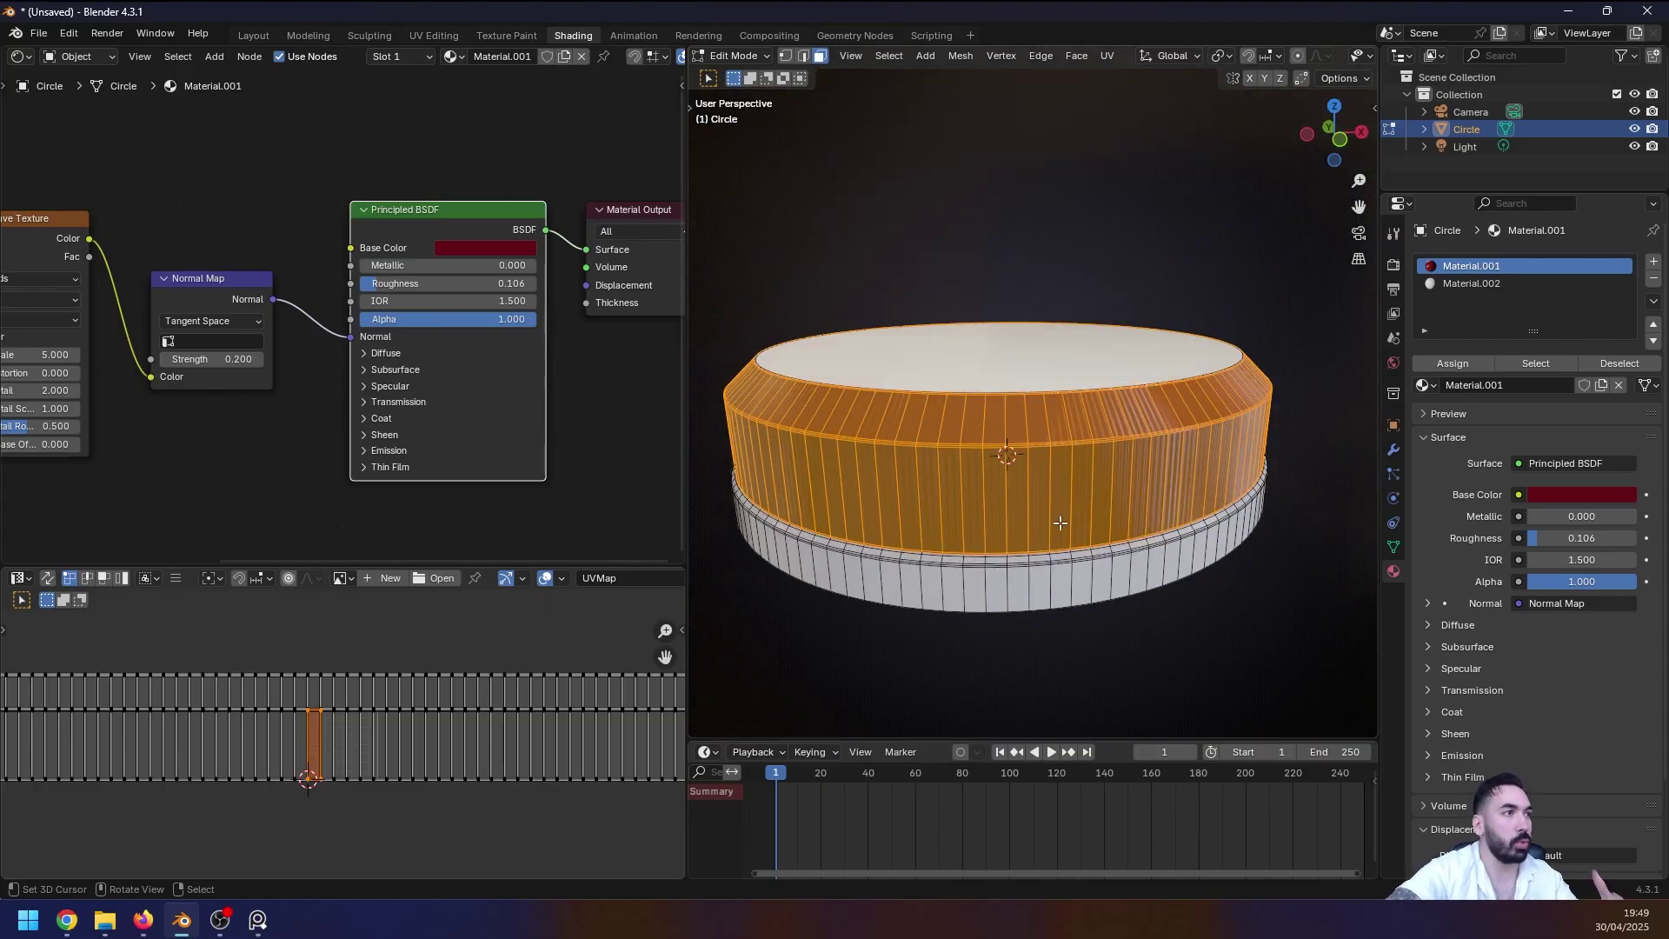
Step: Select all UVs of the ridged side and scale them down strongly along the X axis
{"action": "scroll", "coordinate": [362, 700], "scroll_direction": "down", "scroll_amount": 4}
{"action": "scroll", "coordinate": [230, 734], "scroll_direction": "up", "scroll_amount": 3}
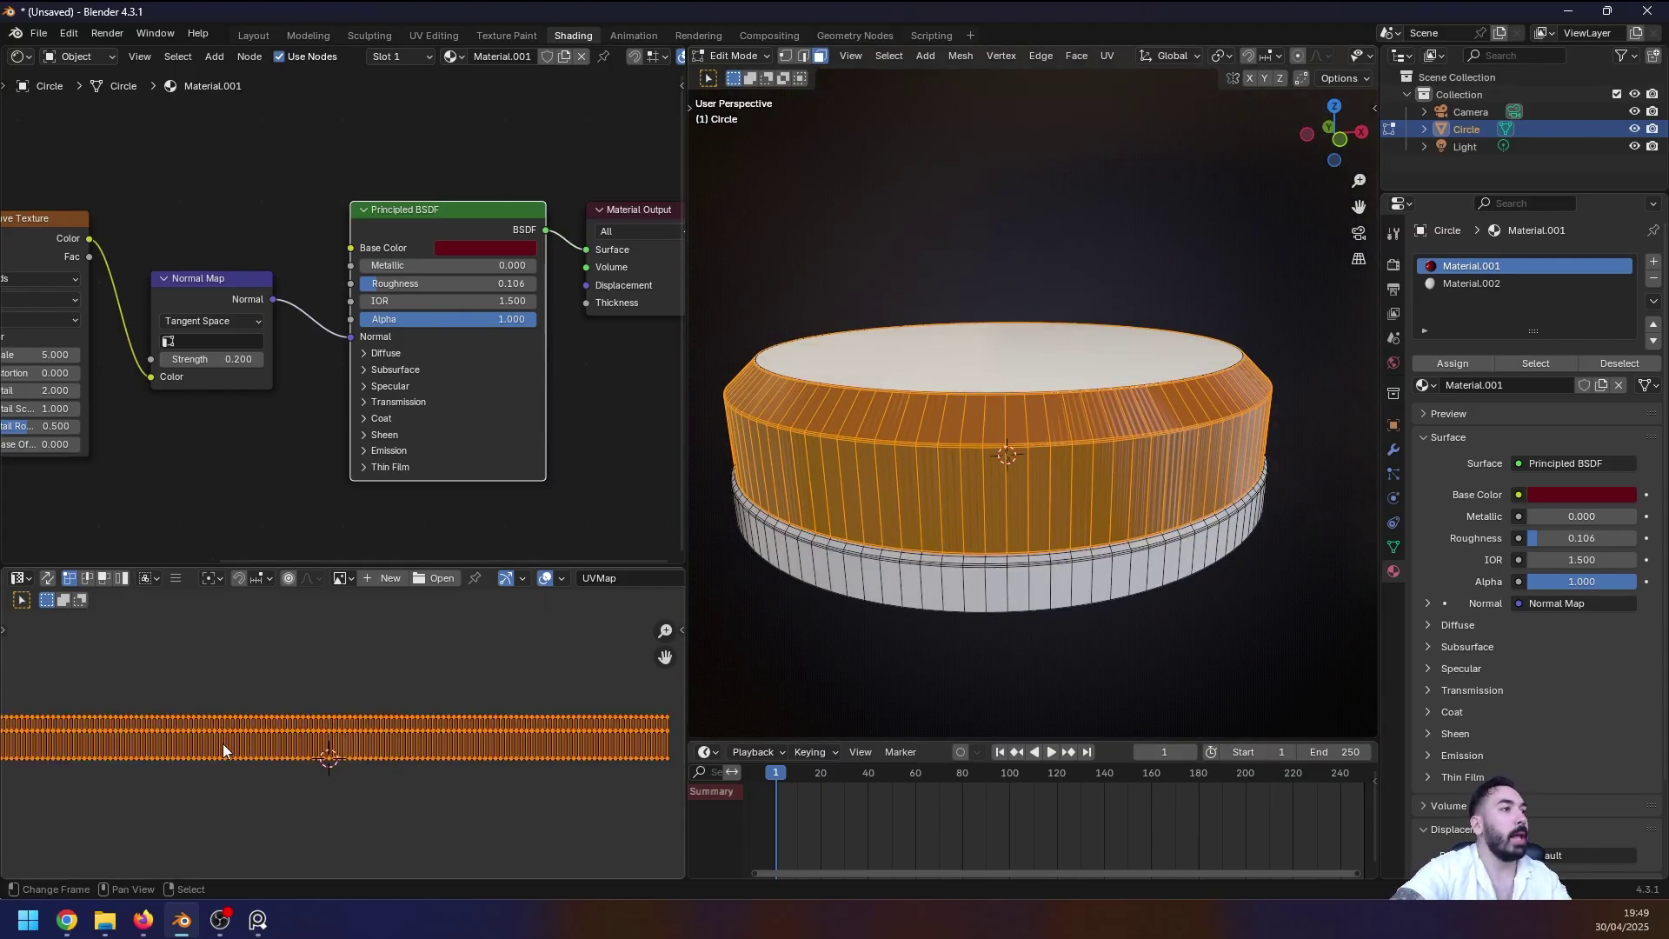
{"action": "scroll", "coordinate": [222, 743], "scroll_direction": "down", "scroll_amount": 3}
{"action": "scroll", "coordinate": [920, 548], "scroll_direction": "up", "scroll_amount": 5}
{"action": "scroll", "coordinate": [920, 548], "scroll_direction": "down", "scroll_amount": 5}
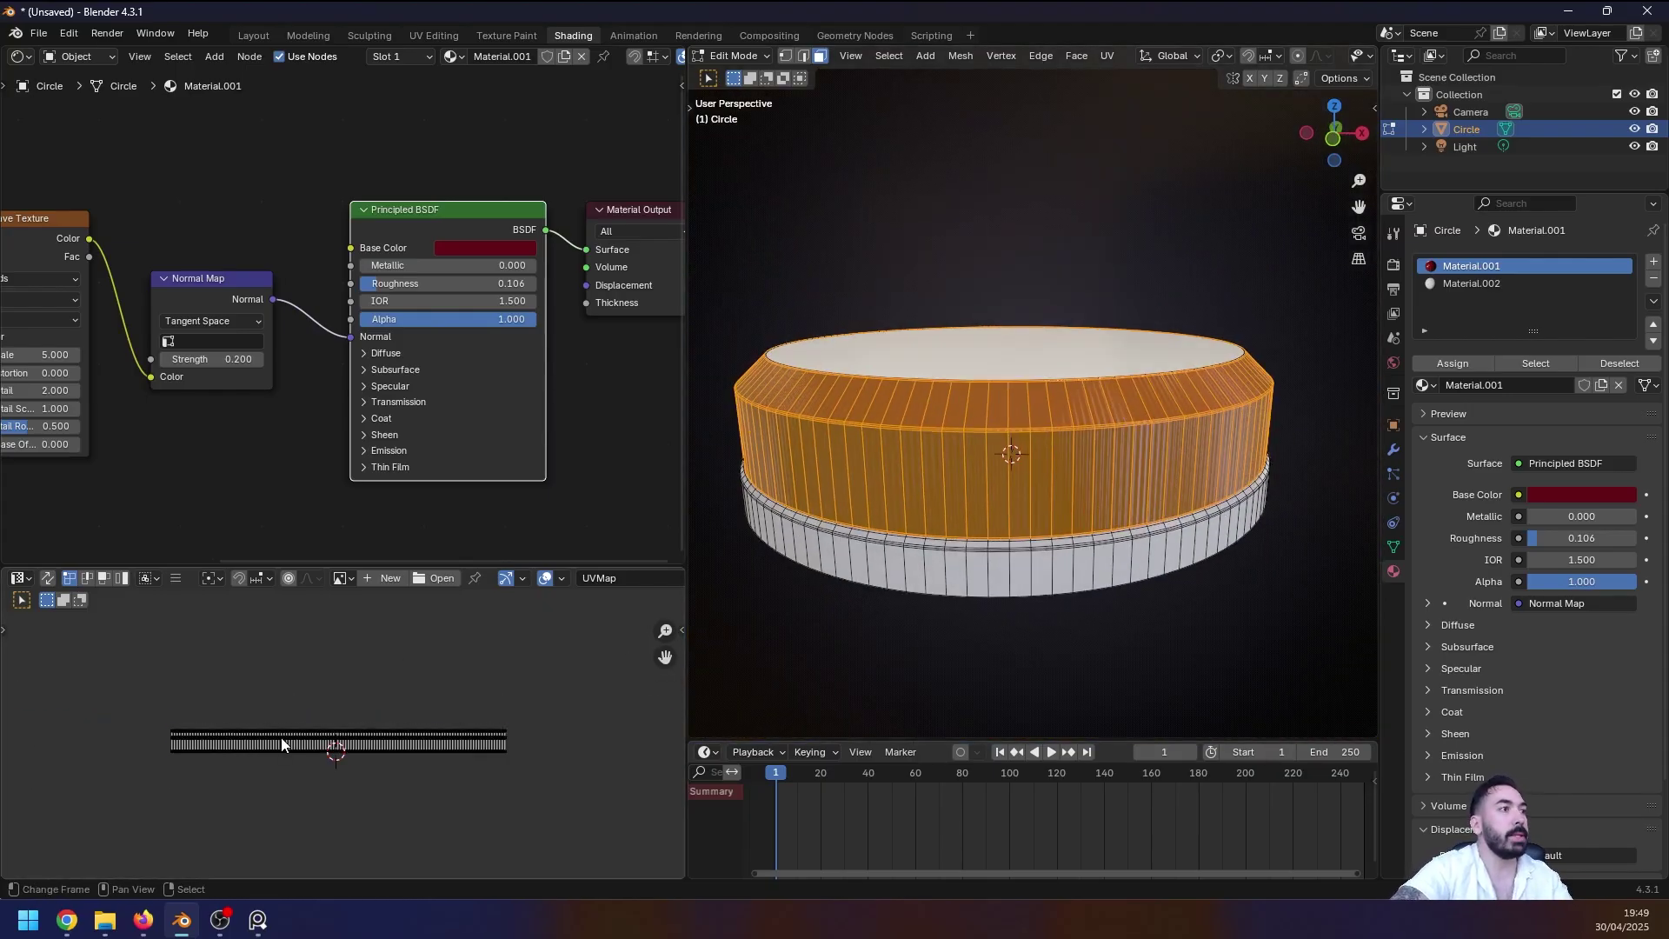
{"action": "key", "text": "s"}
{"action": "key", "text": "x"}
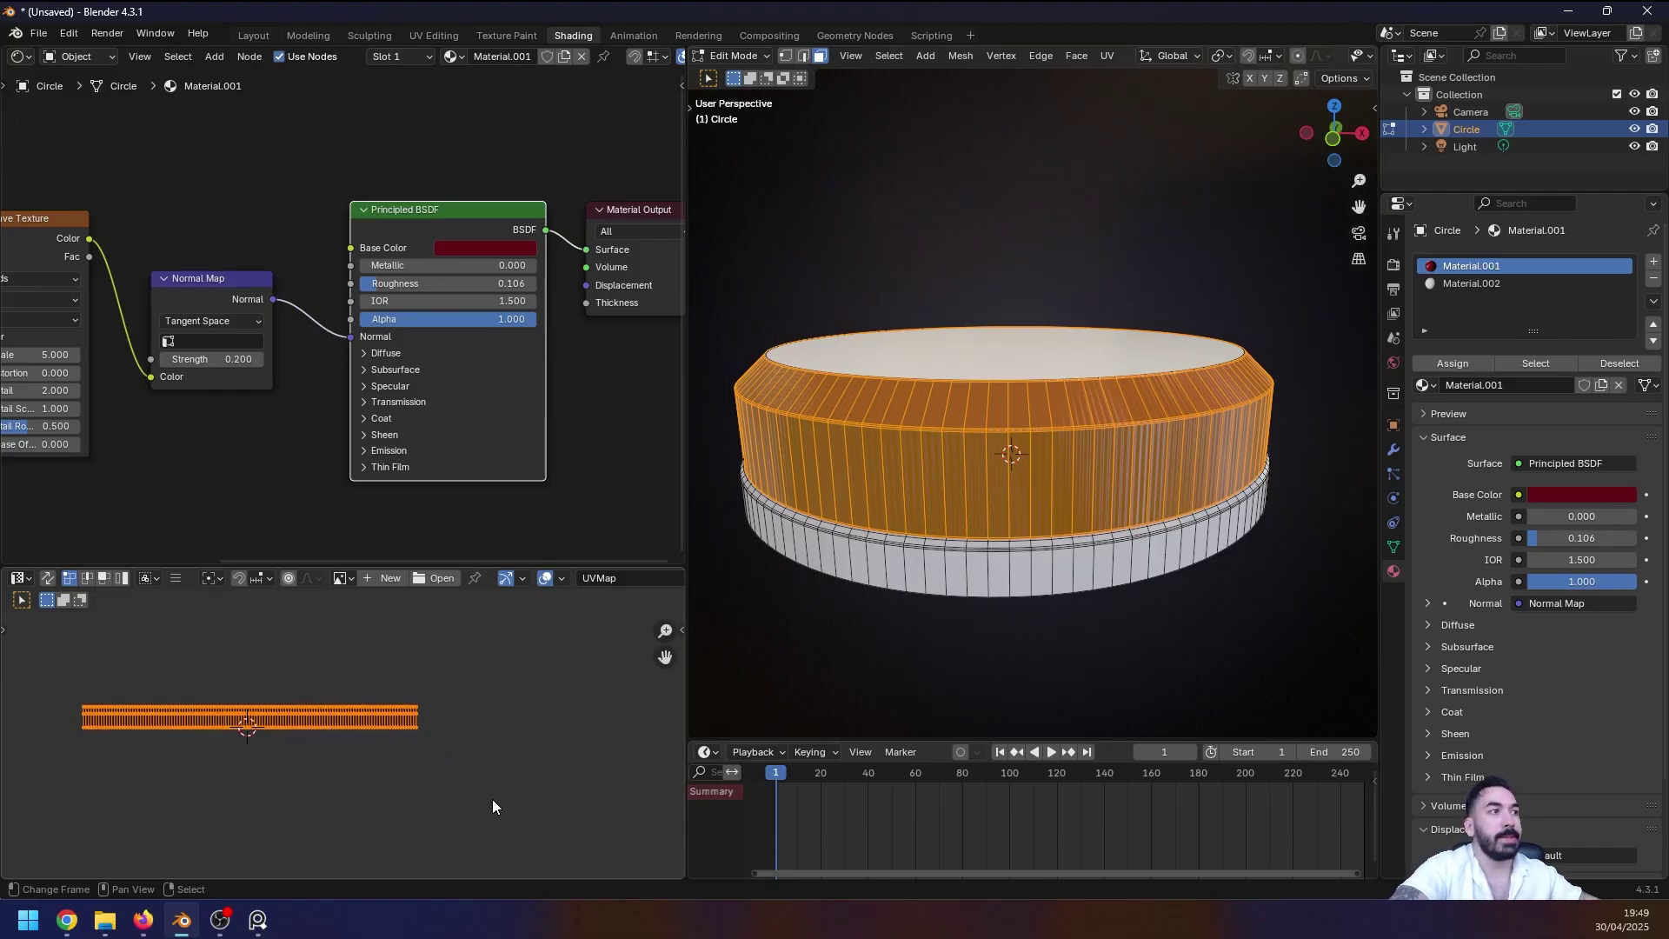
{"action": "right_click", "coordinate": [459, 806]}
{"action": "key", "text": "s"}
{"action": "key", "text": "x"}
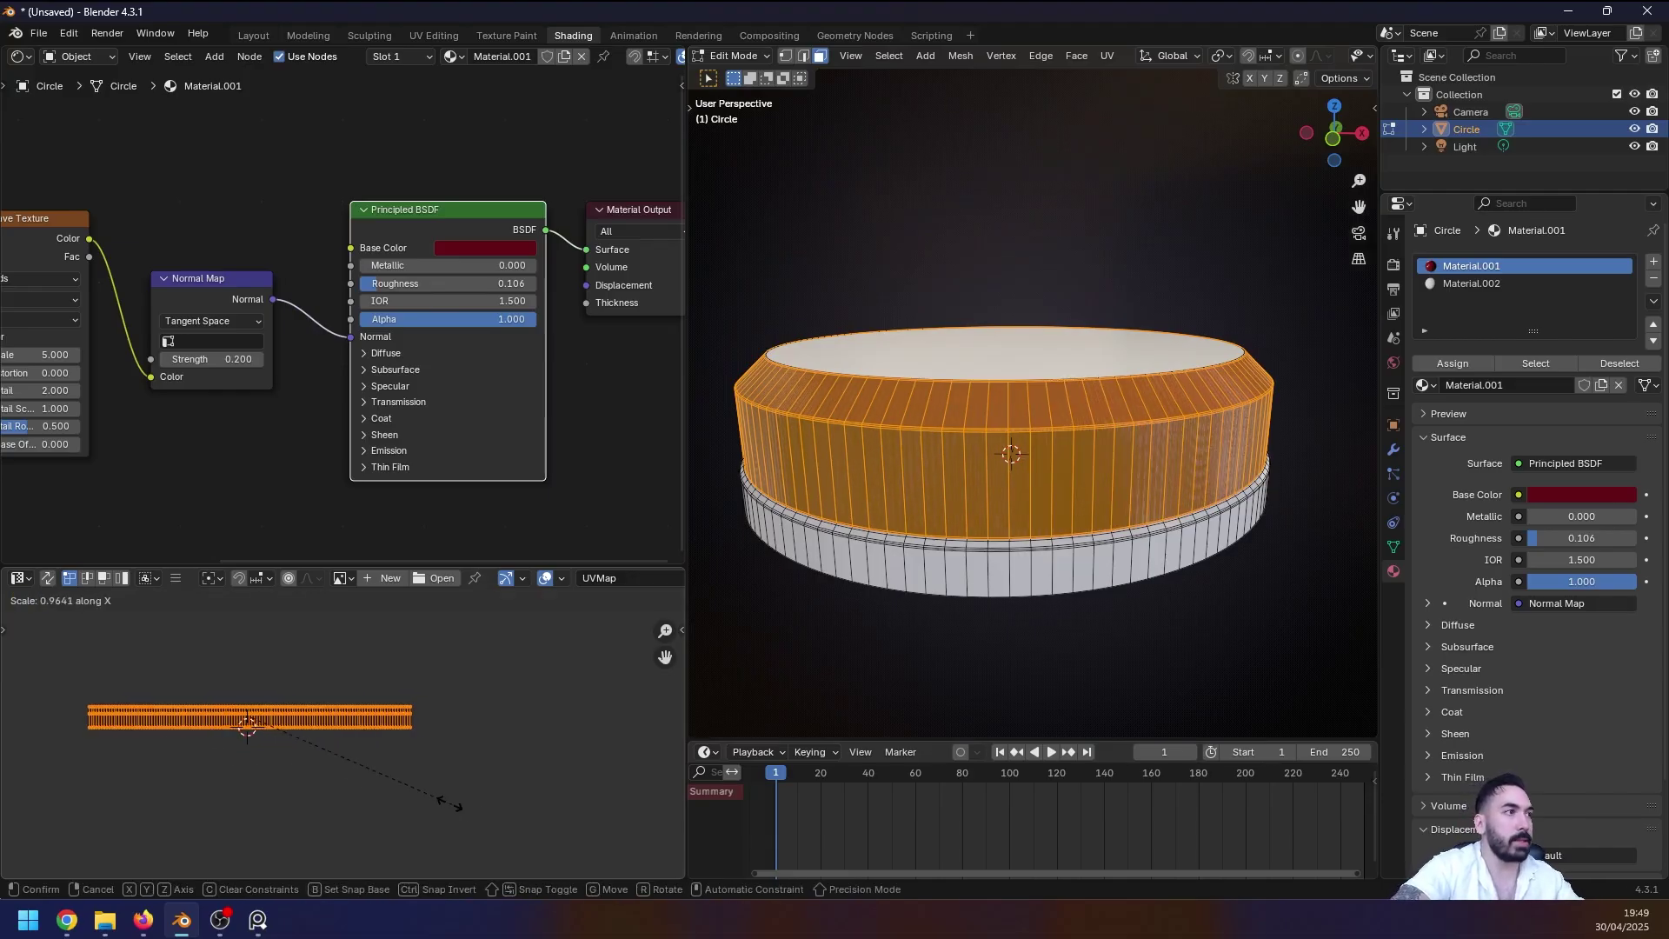
{"action": "left_click", "coordinate": [274, 746]}
Step: Inspect the ridge width around the cap's side in Object Mode and return to Edit Mode
{"action": "key", "text": "Tab"}
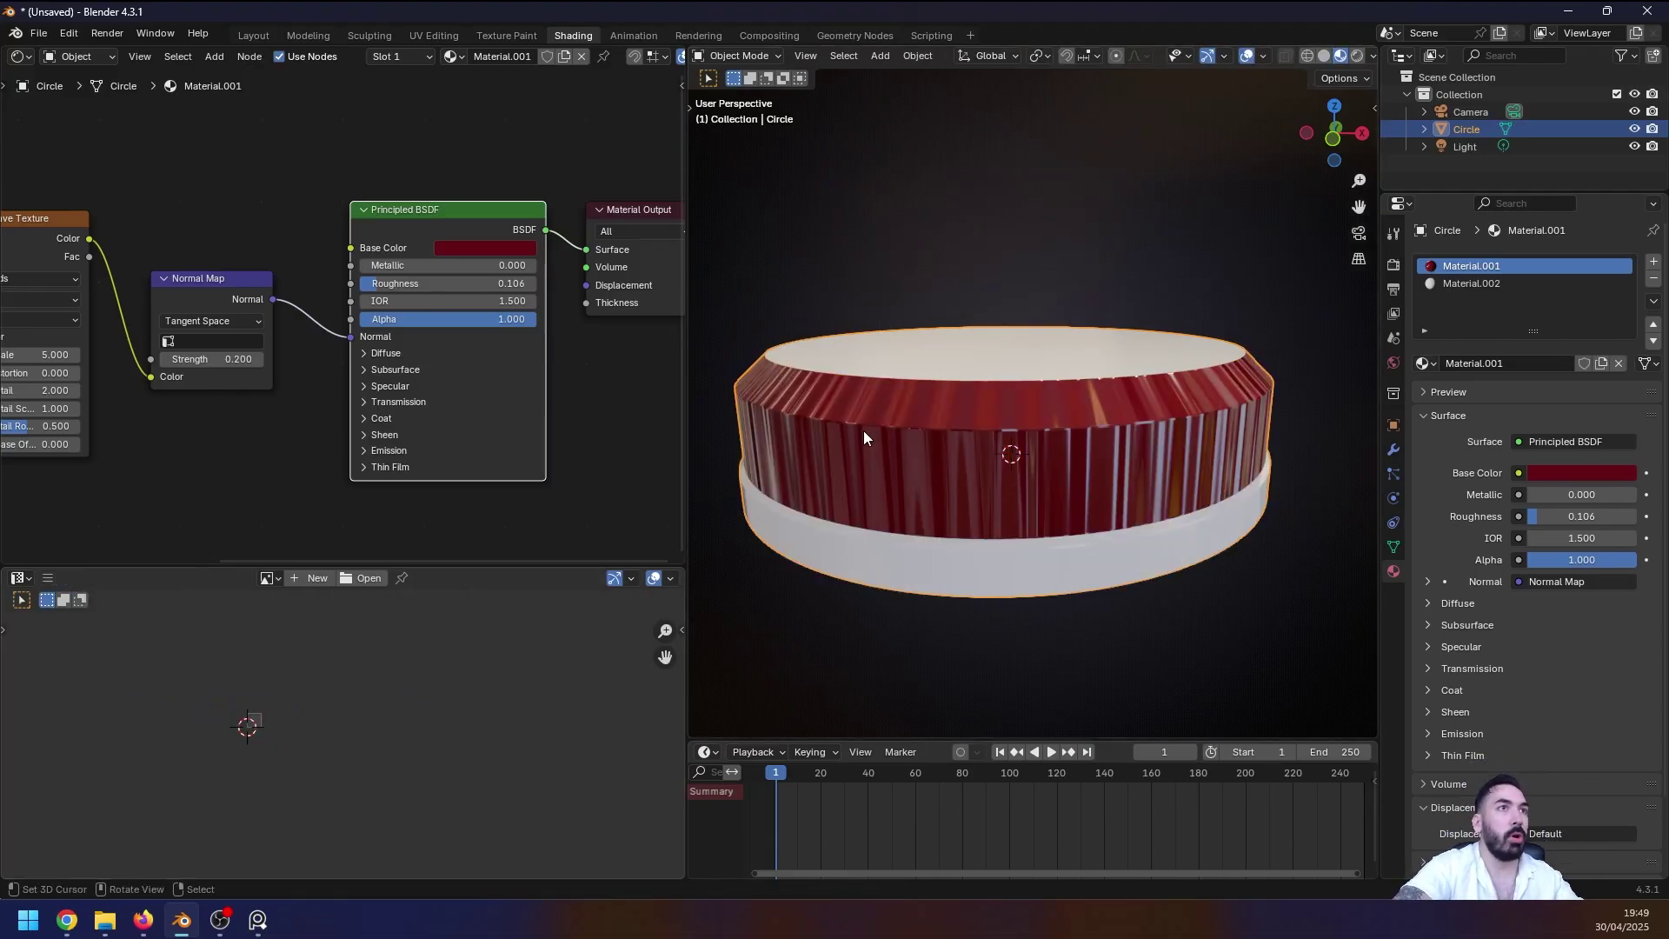
{"action": "middle_click_drag", "start_coordinate": [864, 430], "coordinate": [1066, 472]}
{"action": "scroll", "coordinate": [1120, 447], "scroll_direction": "down", "scroll_amount": 3}
{"action": "scroll", "coordinate": [1066, 472], "scroll_direction": "up", "scroll_amount": 3}
{"action": "key", "text": "Tab"}
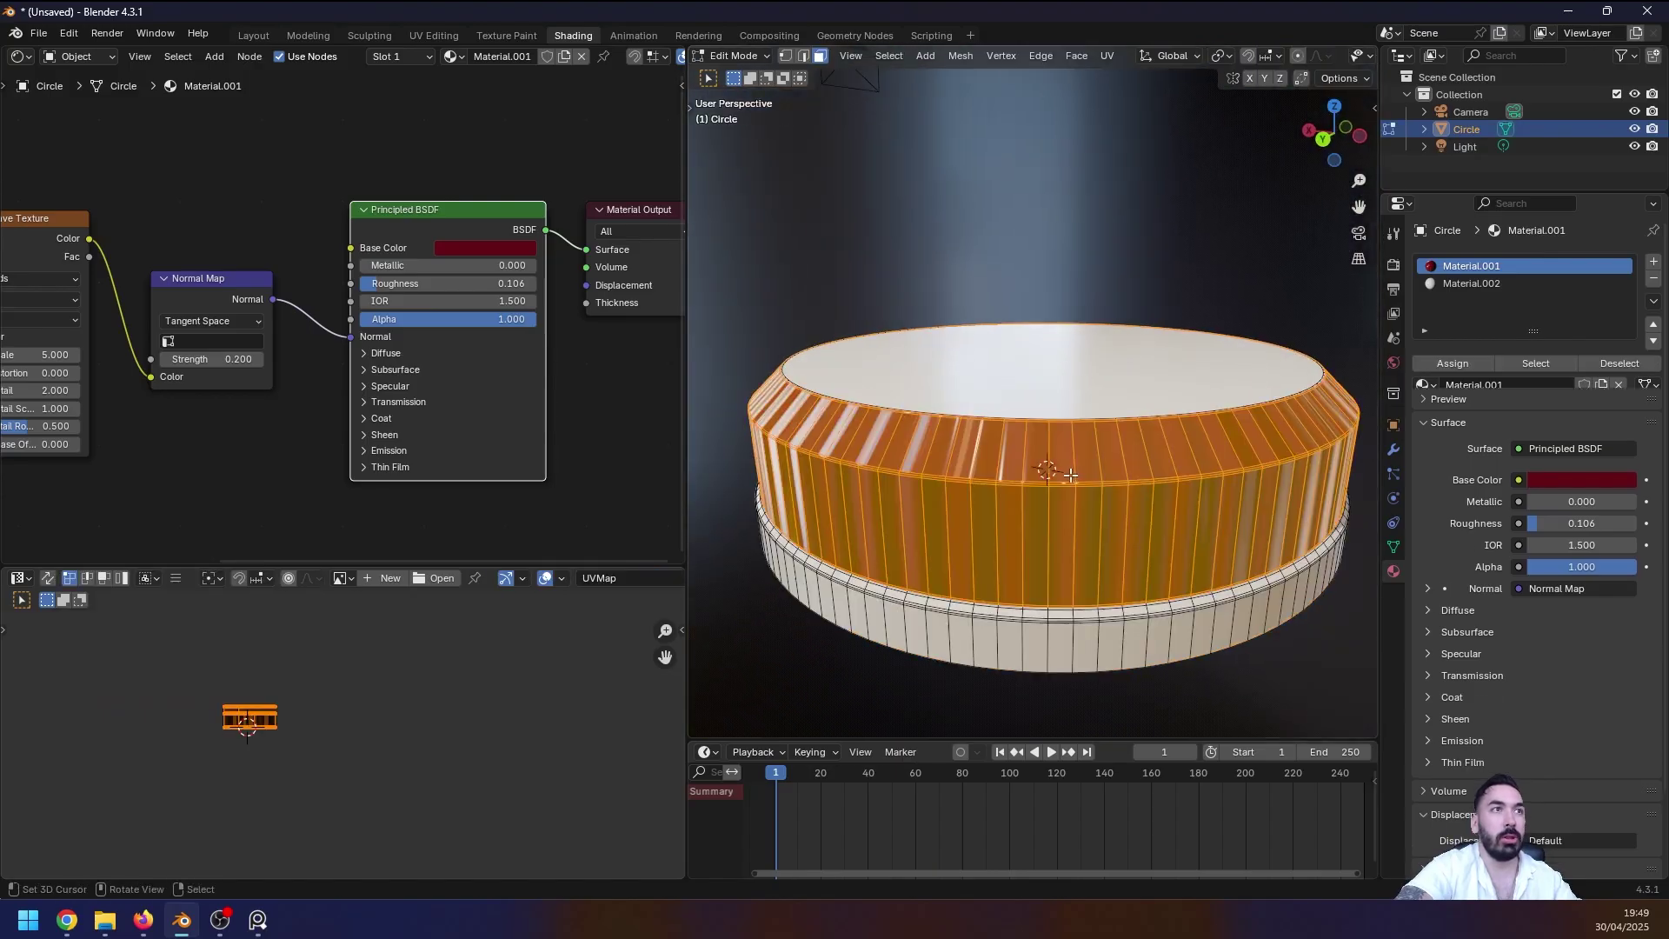
{"action": "scroll", "coordinate": [1081, 493], "scroll_direction": "down", "scroll_amount": 1}
{"action": "key", "text": "Tab"}
{"action": "key", "text": "Tab"}
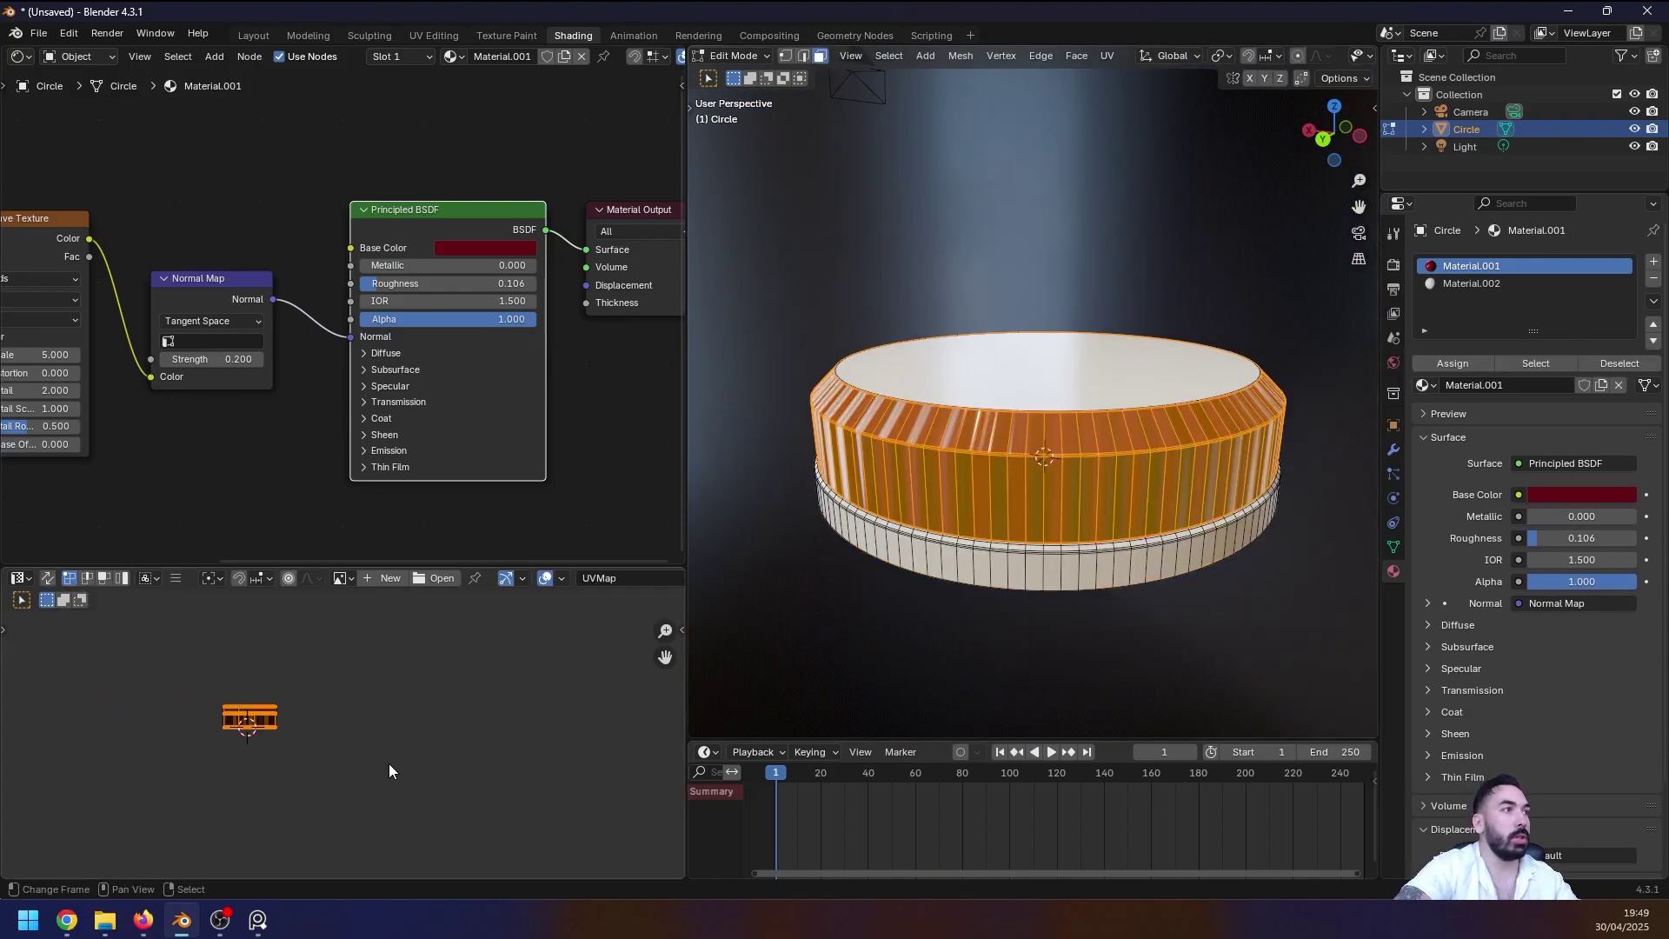
Step: Stretch the ridged side's UVs along the X axis in two passes to make the ridges narrower
{"action": "key", "text": "s"}
{"action": "key", "text": "x"}
{"action": "left_click", "coordinate": [394, 763]}
{"action": "key", "text": "Tab"}
{"action": "key", "text": "Tab"}
{"action": "key", "text": "s"}
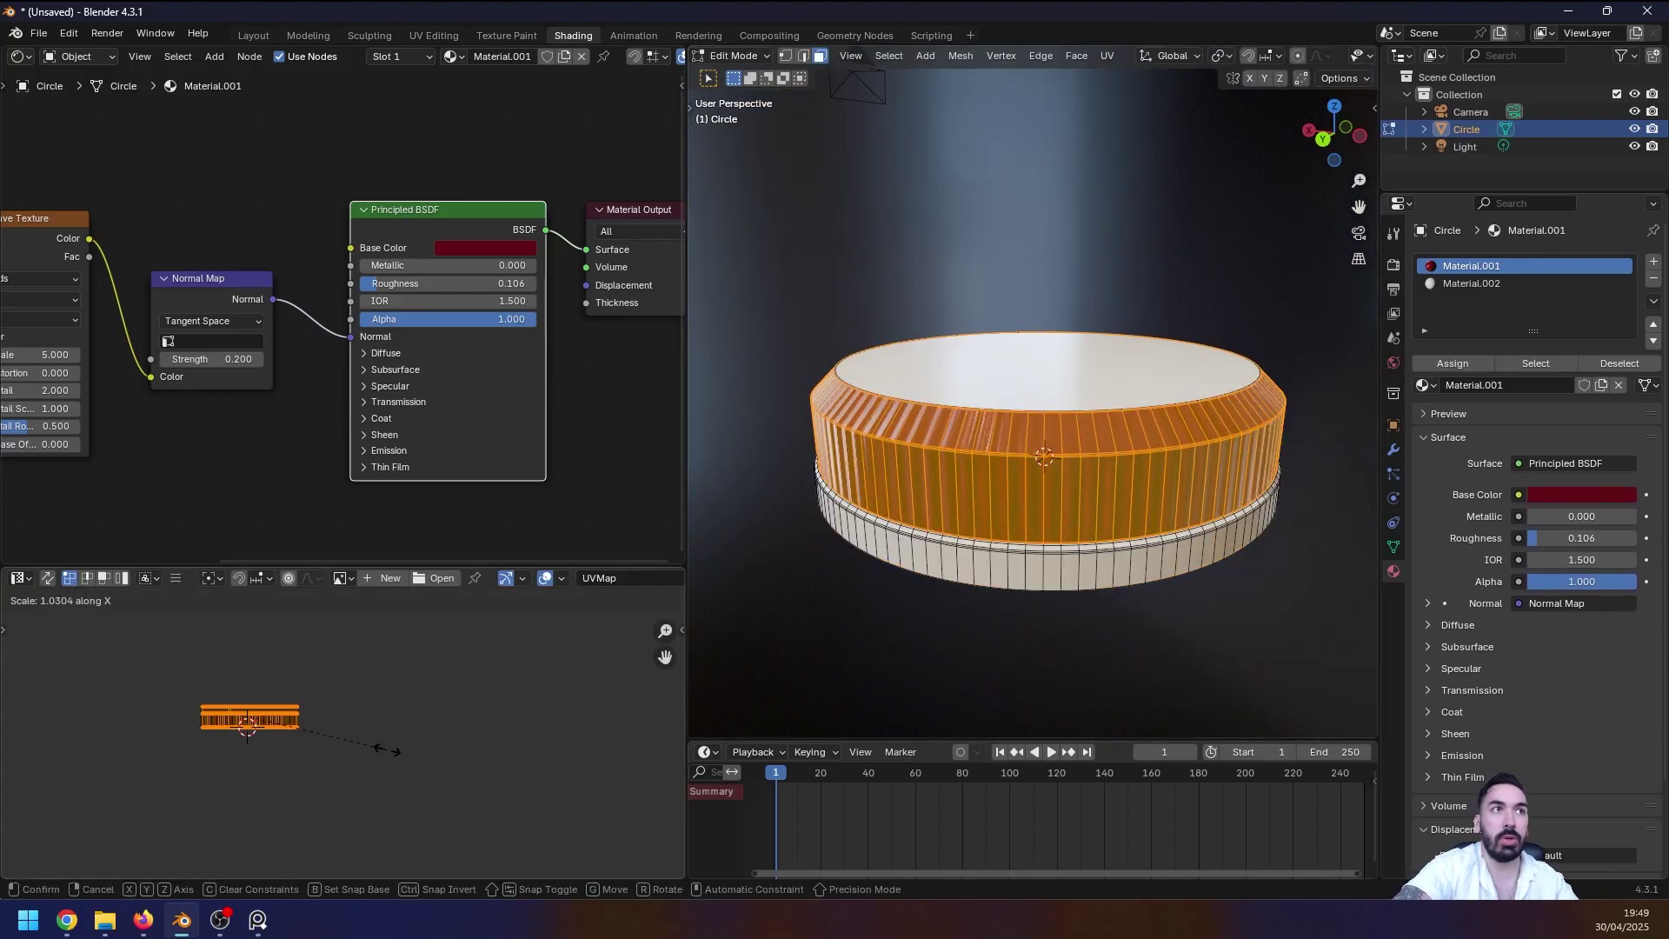
{"action": "key", "text": "x"}
{"action": "left_click", "coordinate": [399, 763]}
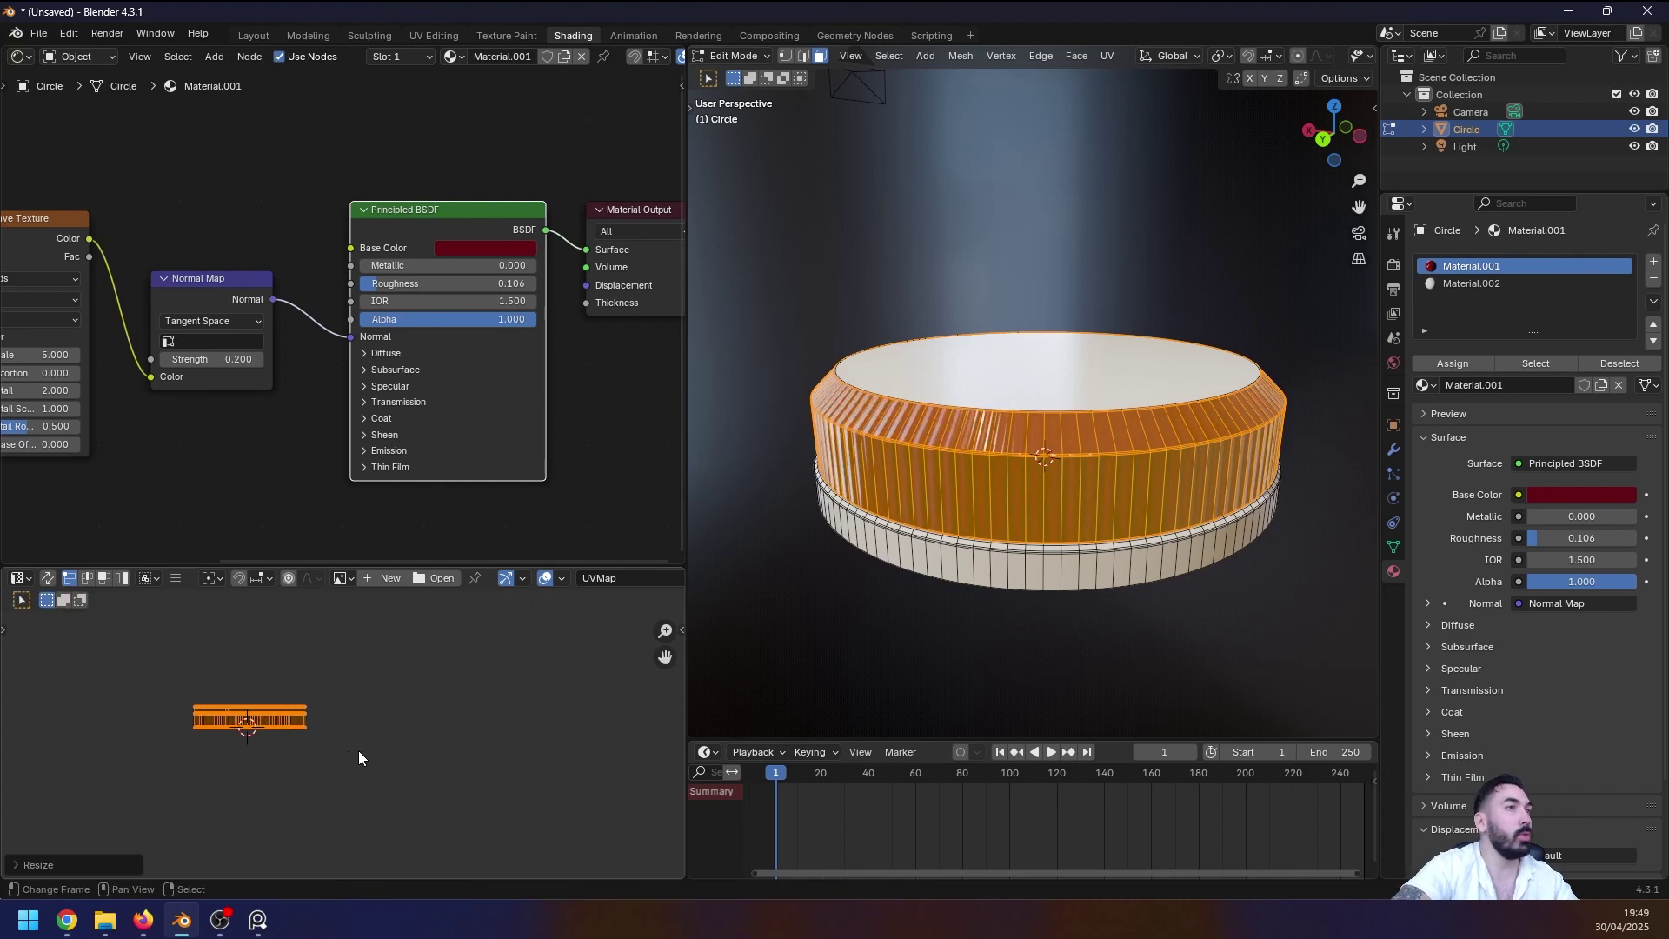
Step: Widen the ridge UVs along X in two further passes and check the denser ridges in Object Mode
{"action": "key", "text": "s"}
{"action": "key", "text": "x"}
{"action": "left_click", "coordinate": [395, 763]}
{"action": "key", "text": "Tab"}
{"action": "key", "text": "Tab"}
{"action": "key", "text": "s"}
{"action": "key", "text": "x"}
{"action": "left_click", "coordinate": [393, 760]}
{"action": "key", "text": "Tab"}
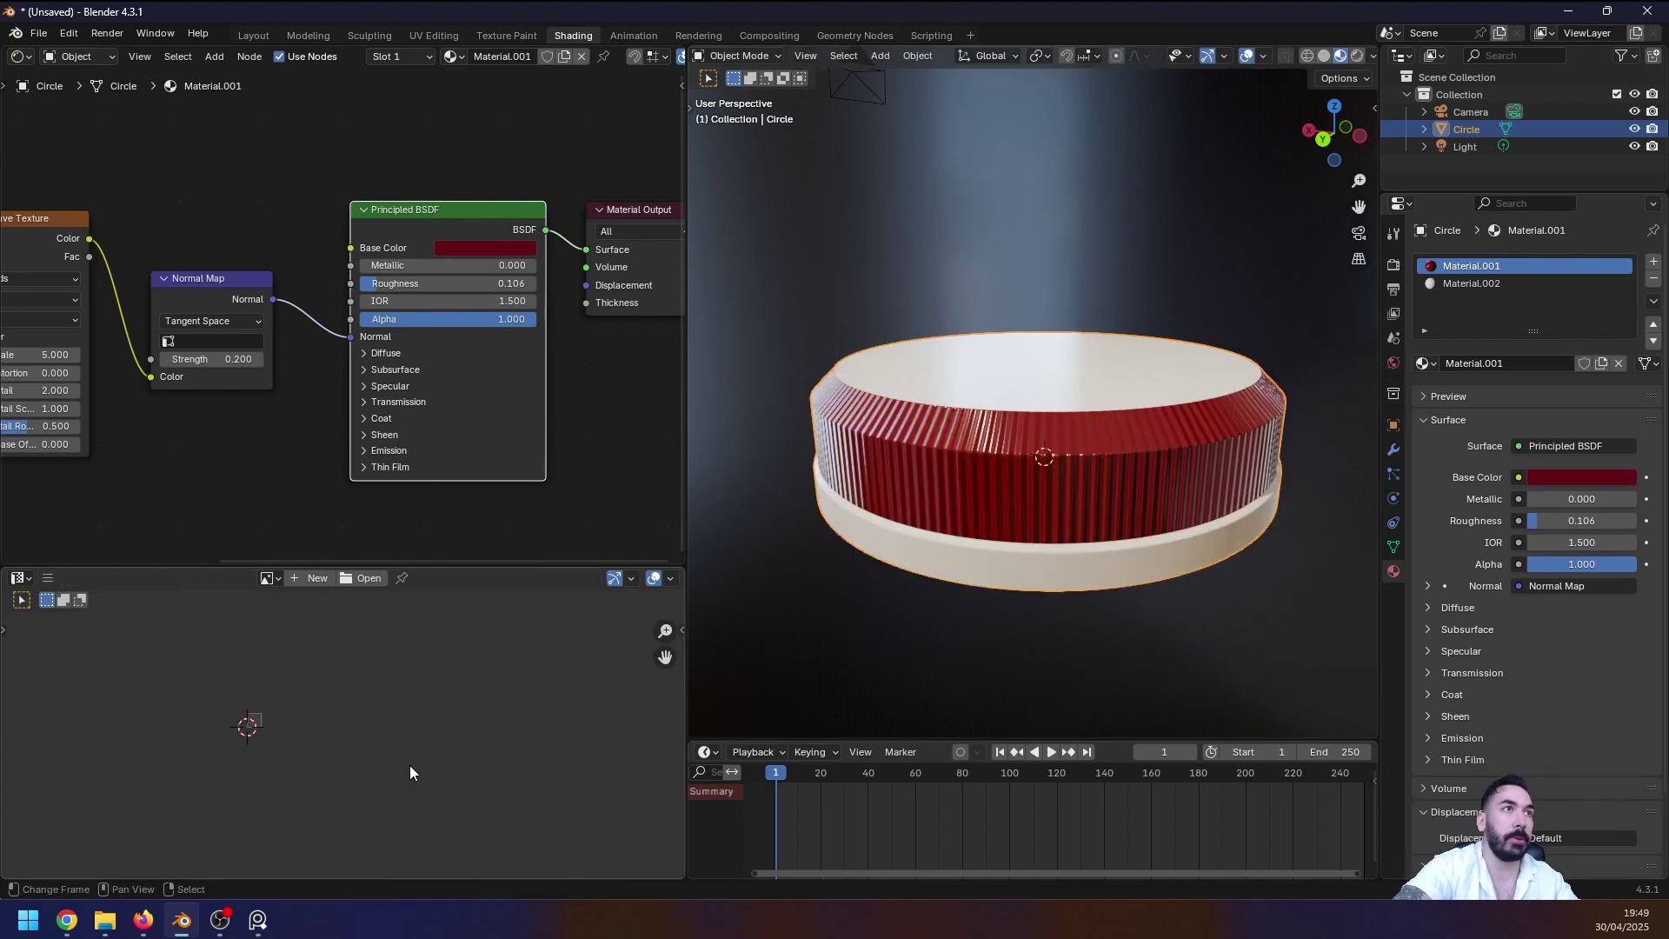
Step: Scale the ridge UVs back down along X to make the ridges broader, and check the cap's side
{"action": "middle_click_drag", "start_coordinate": [1043, 488], "coordinate": [900, 487]}
{"action": "key", "text": "Tab"}
{"action": "key", "text": "s"}
{"action": "key", "text": "x"}
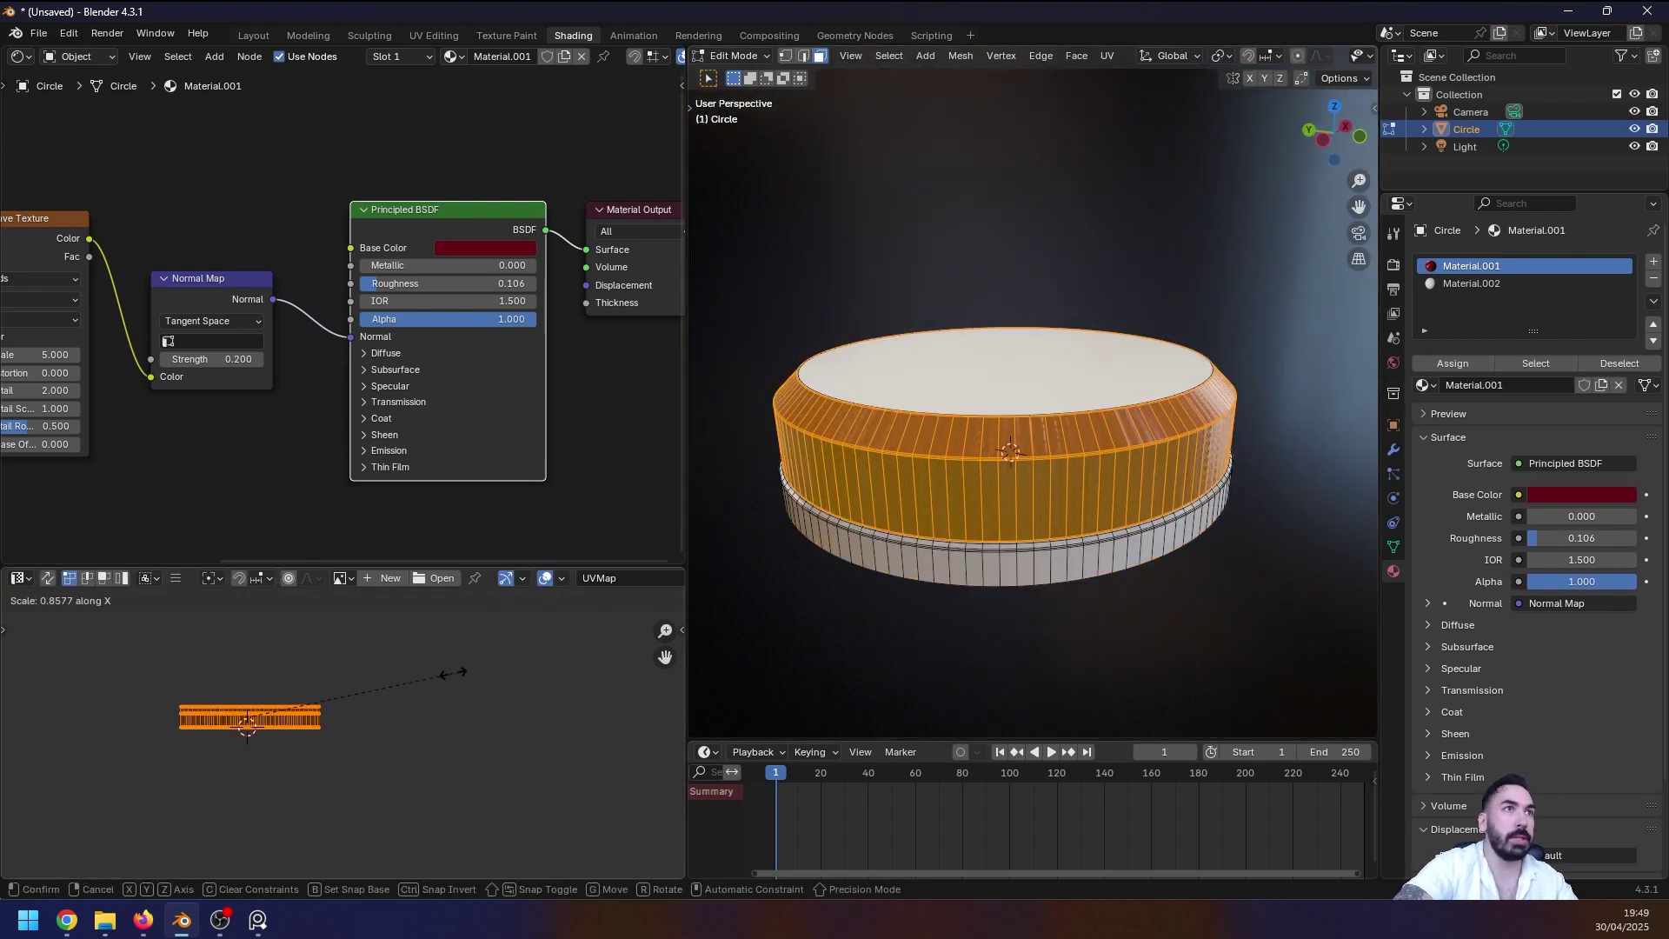
{"action": "left_click", "coordinate": [400, 674]}
{"action": "key", "text": "Tab"}
{"action": "middle_click_drag", "start_coordinate": [1000, 499], "coordinate": [1004, 504]}
{"action": "scroll", "coordinate": [1017, 511], "scroll_direction": "up", "scroll_amount": 1}
Step: Scale the ridge UVs along X by about 0.98 and view the side ridges up close
{"action": "key", "text": "Tab"}
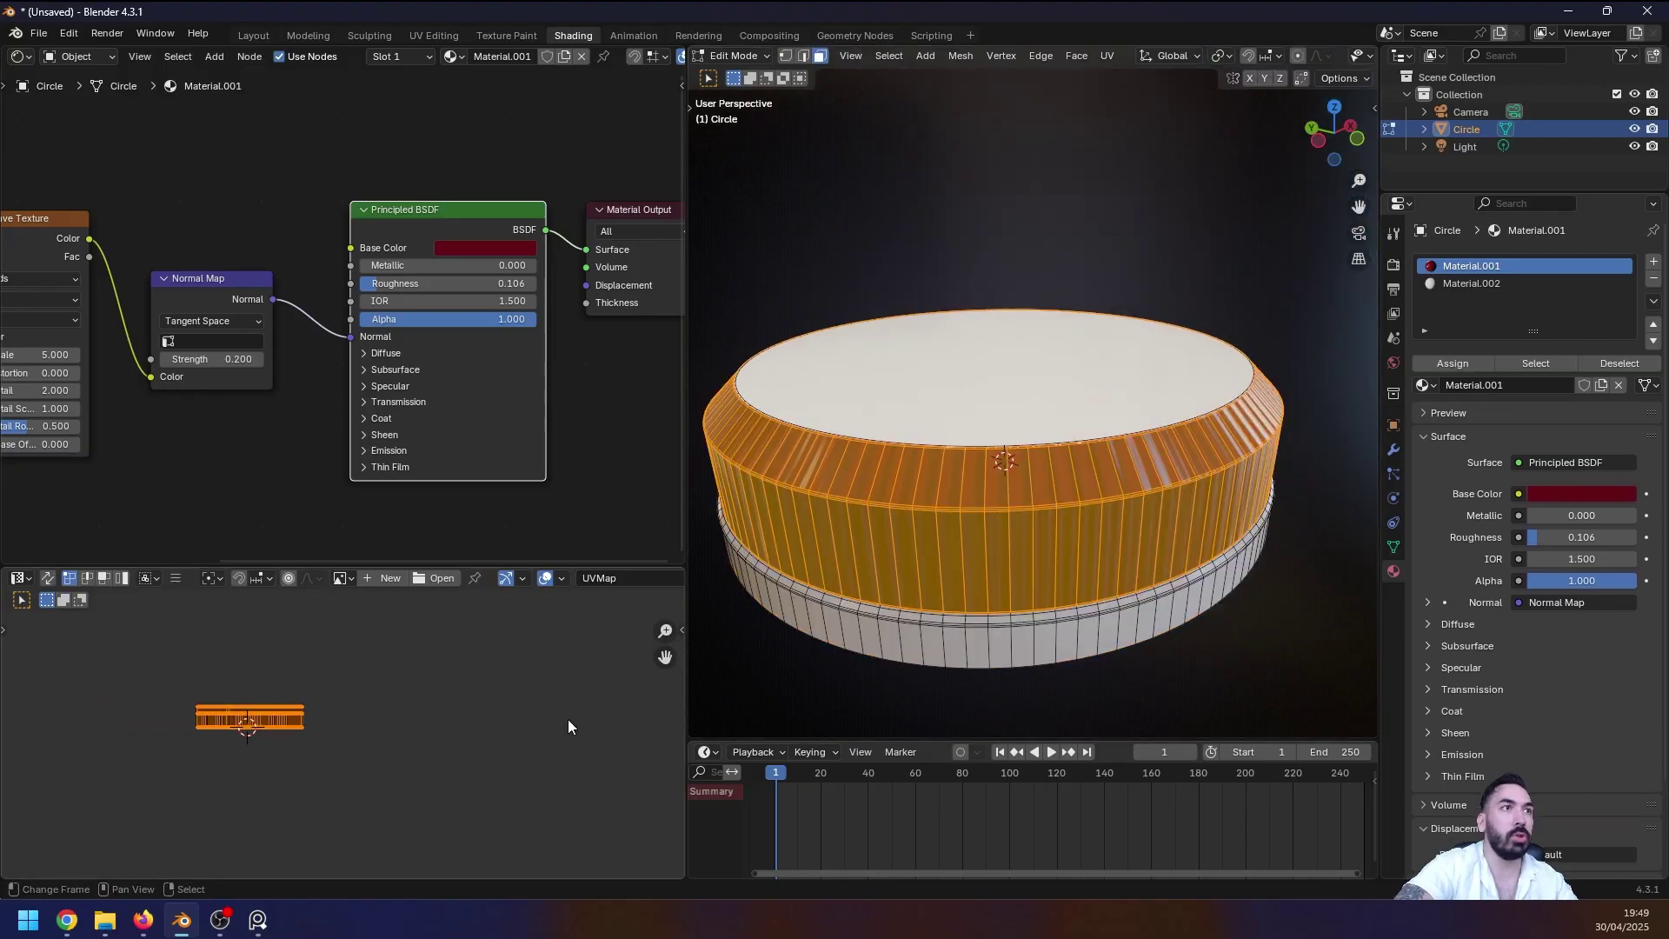
{"action": "key", "text": "s"}
{"action": "key", "text": "x"}
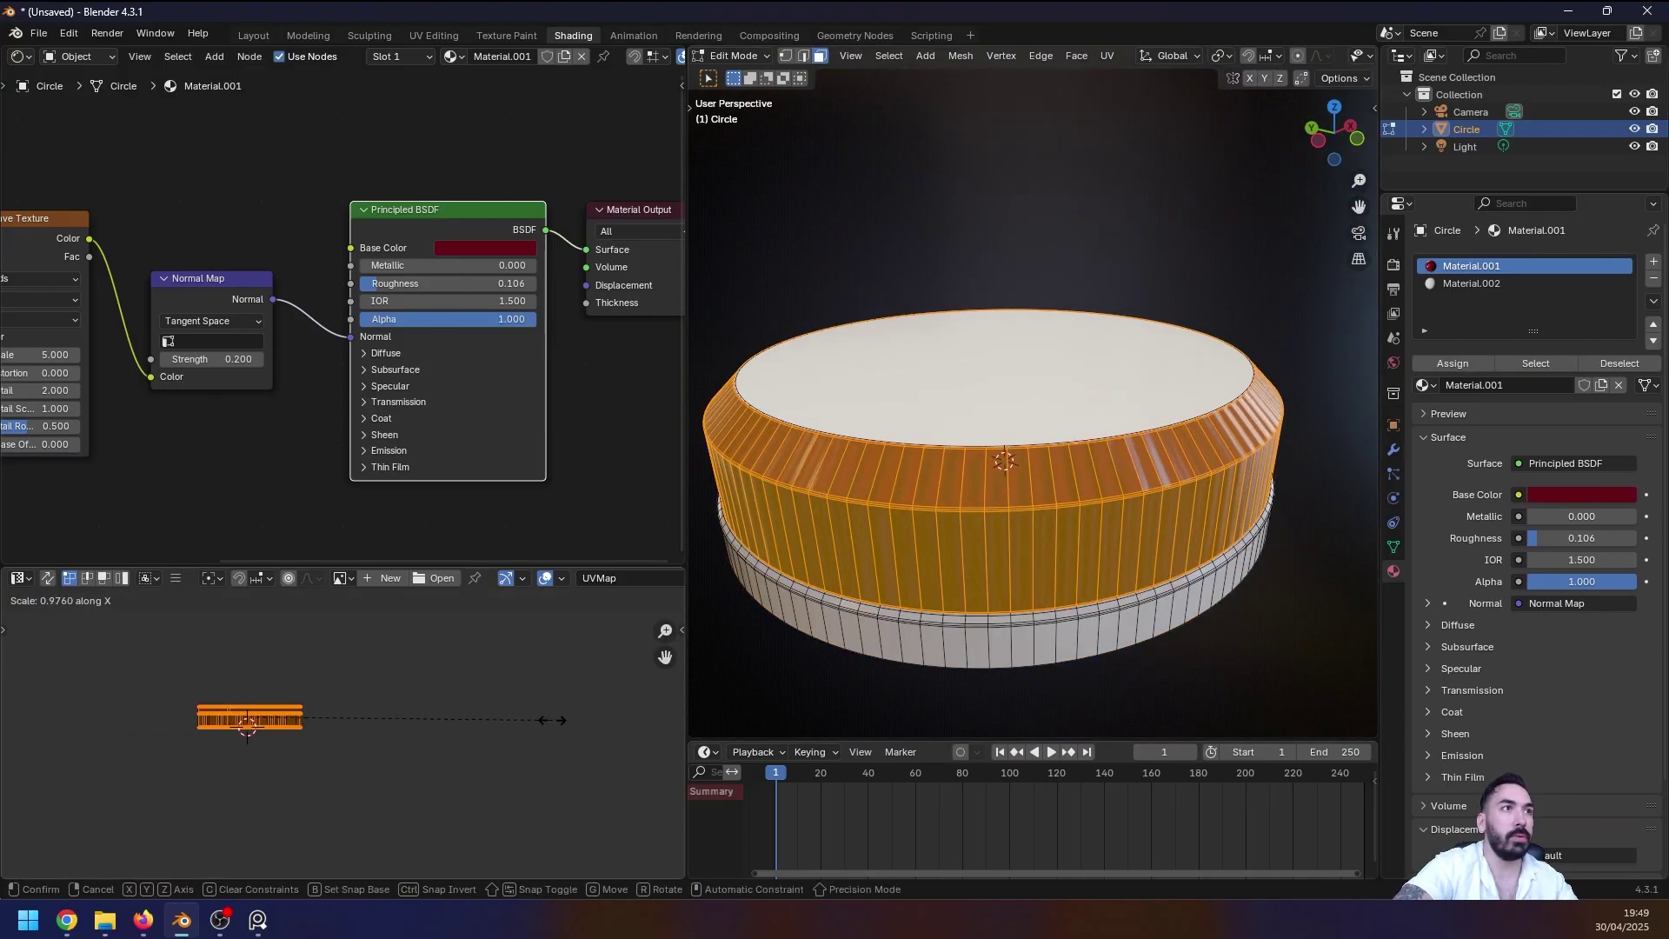
{"action": "scroll", "coordinate": [938, 498], "scroll_direction": "up", "scroll_amount": 2}
{"action": "key", "text": "Tab"}
{"action": "middle_click_drag", "start_coordinate": [924, 511], "coordinate": [1045, 495], "text": "shift"}
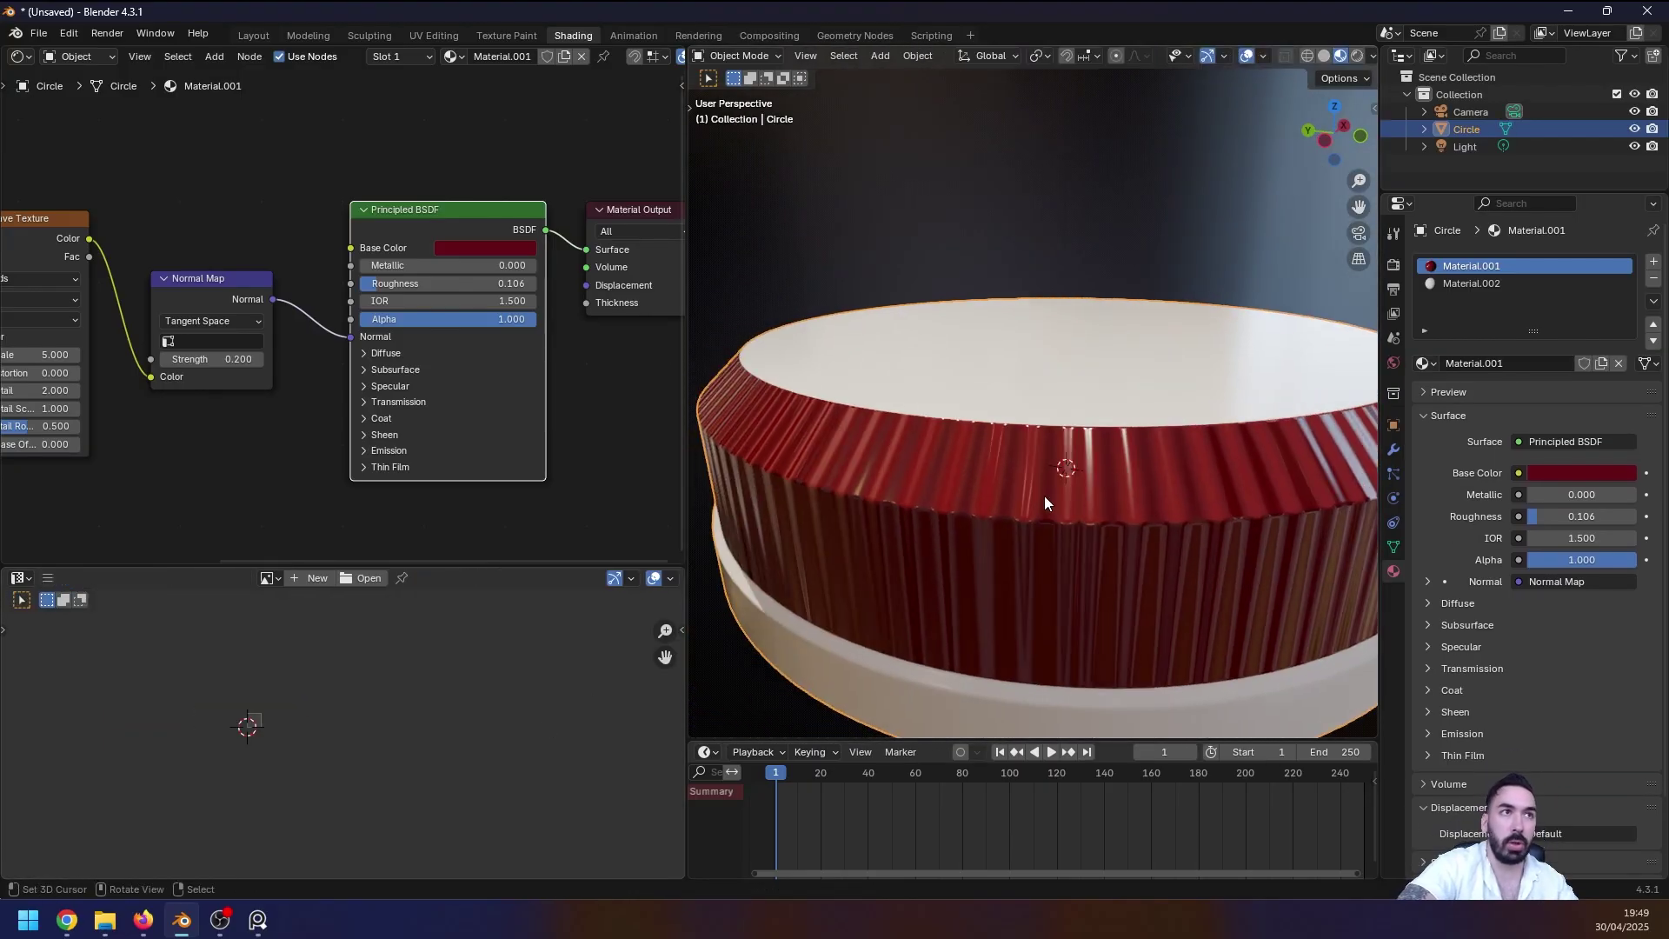
{"action": "key", "text": "Tab"}
{"action": "key", "text": "s"}
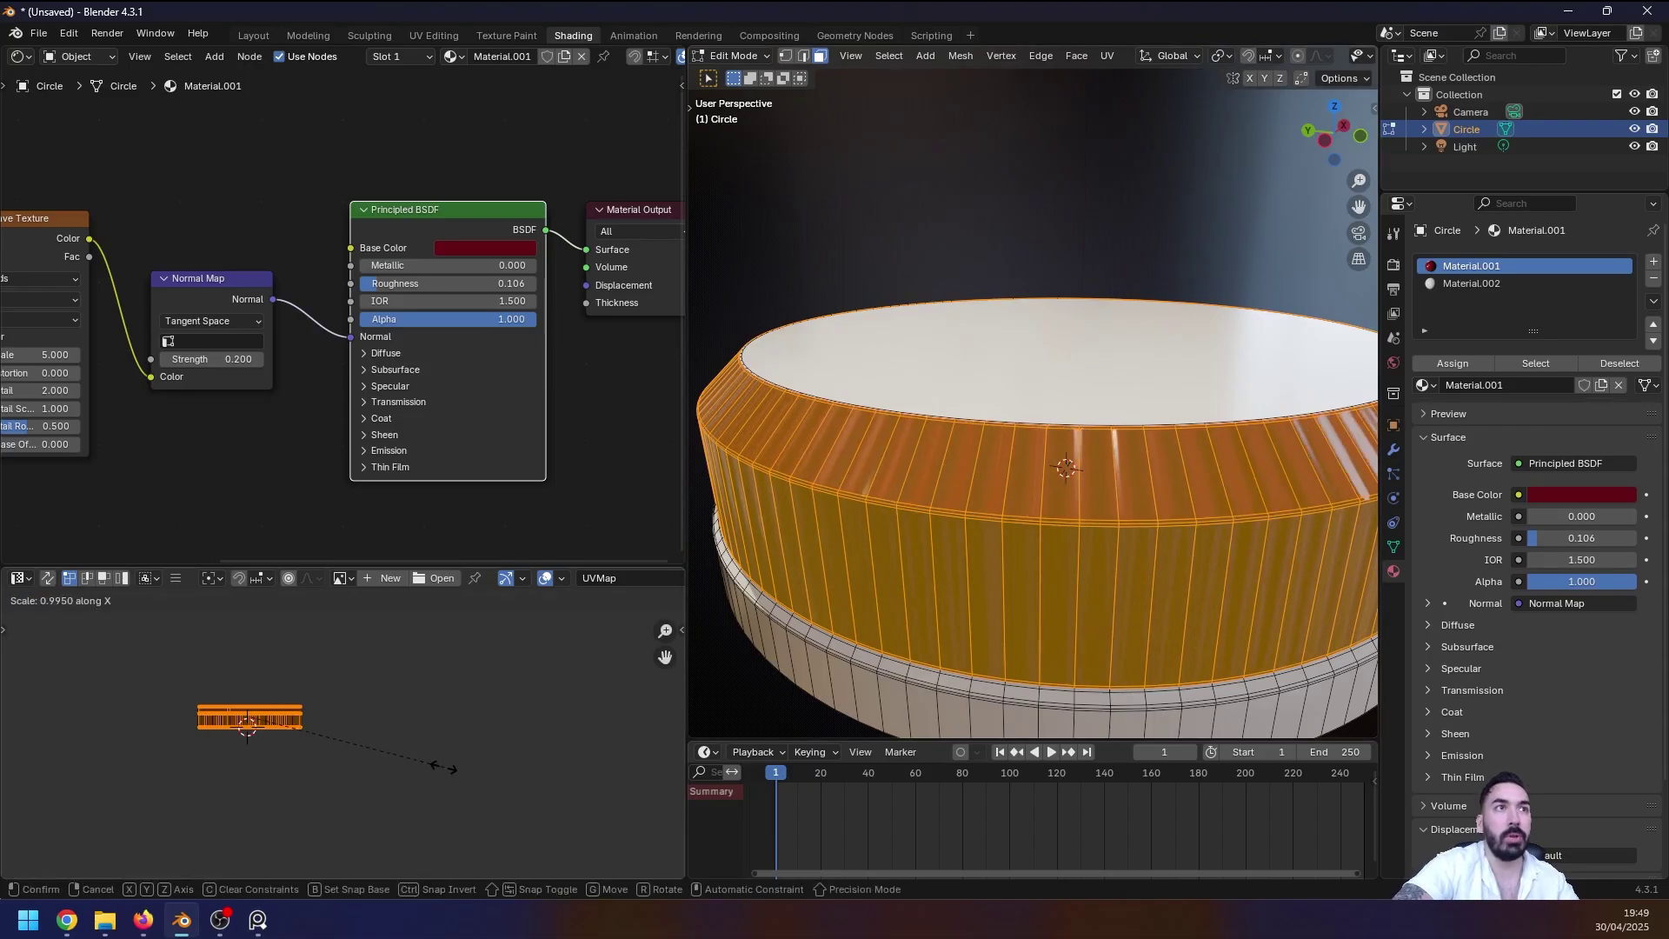
{"action": "key", "text": "x"}
{"action": "key", "text": "Escape"}
{"action": "key", "text": "Tab"}
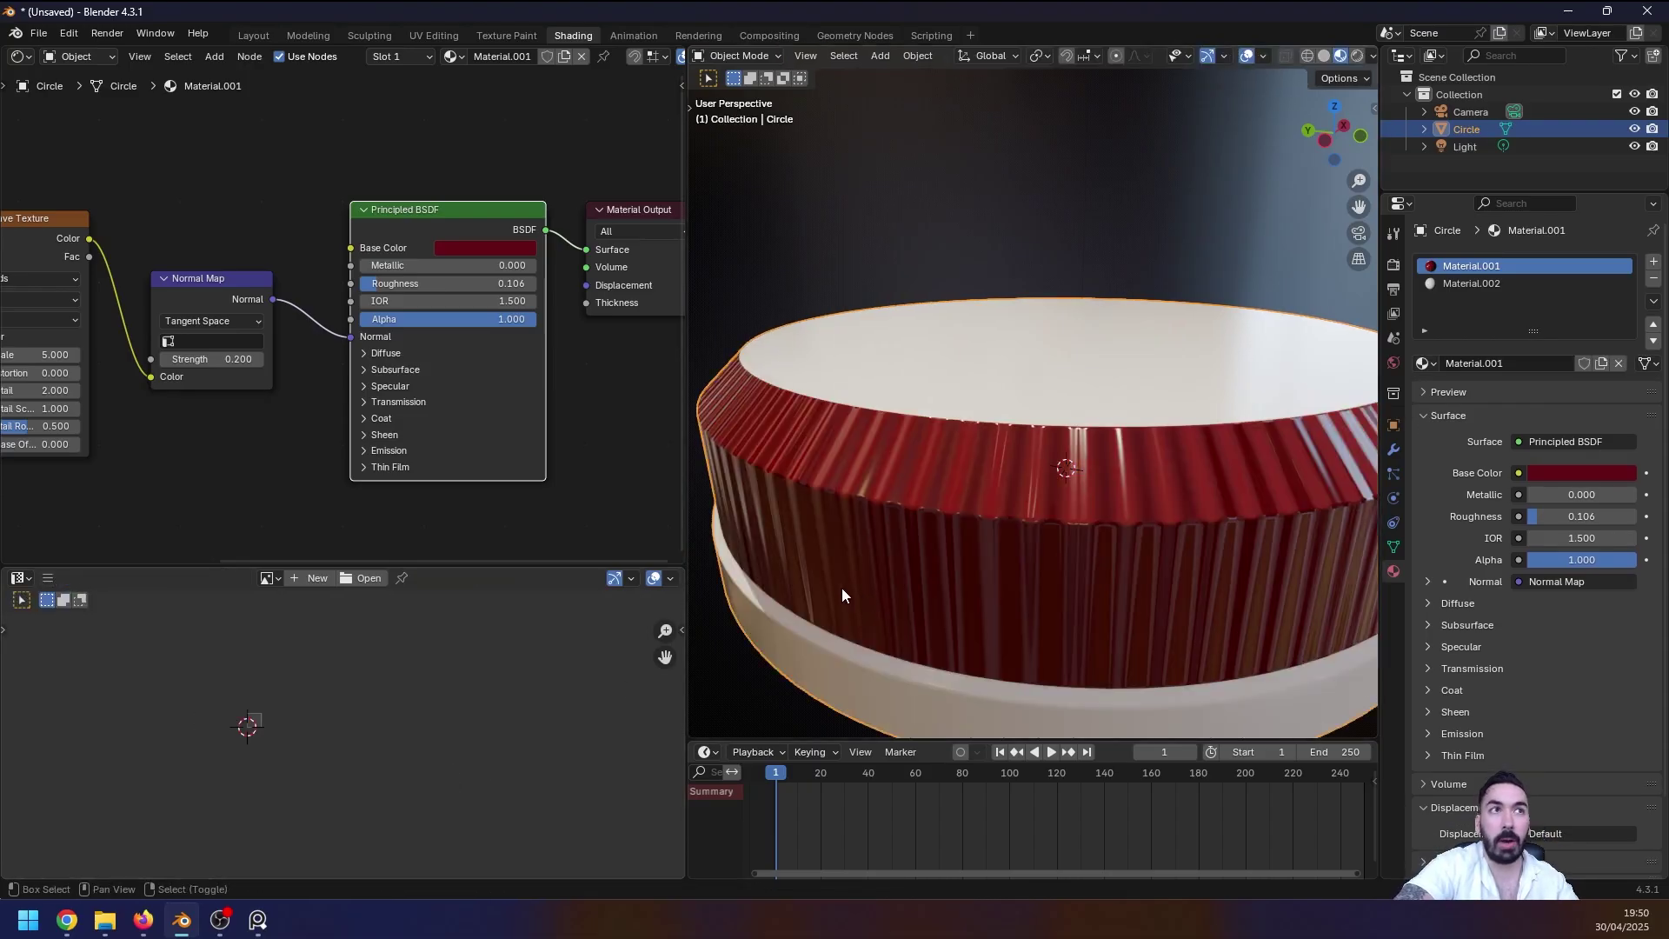
Step: Scale the ridge UVs along X by about 1.02
{"action": "key", "text": "Tab"}
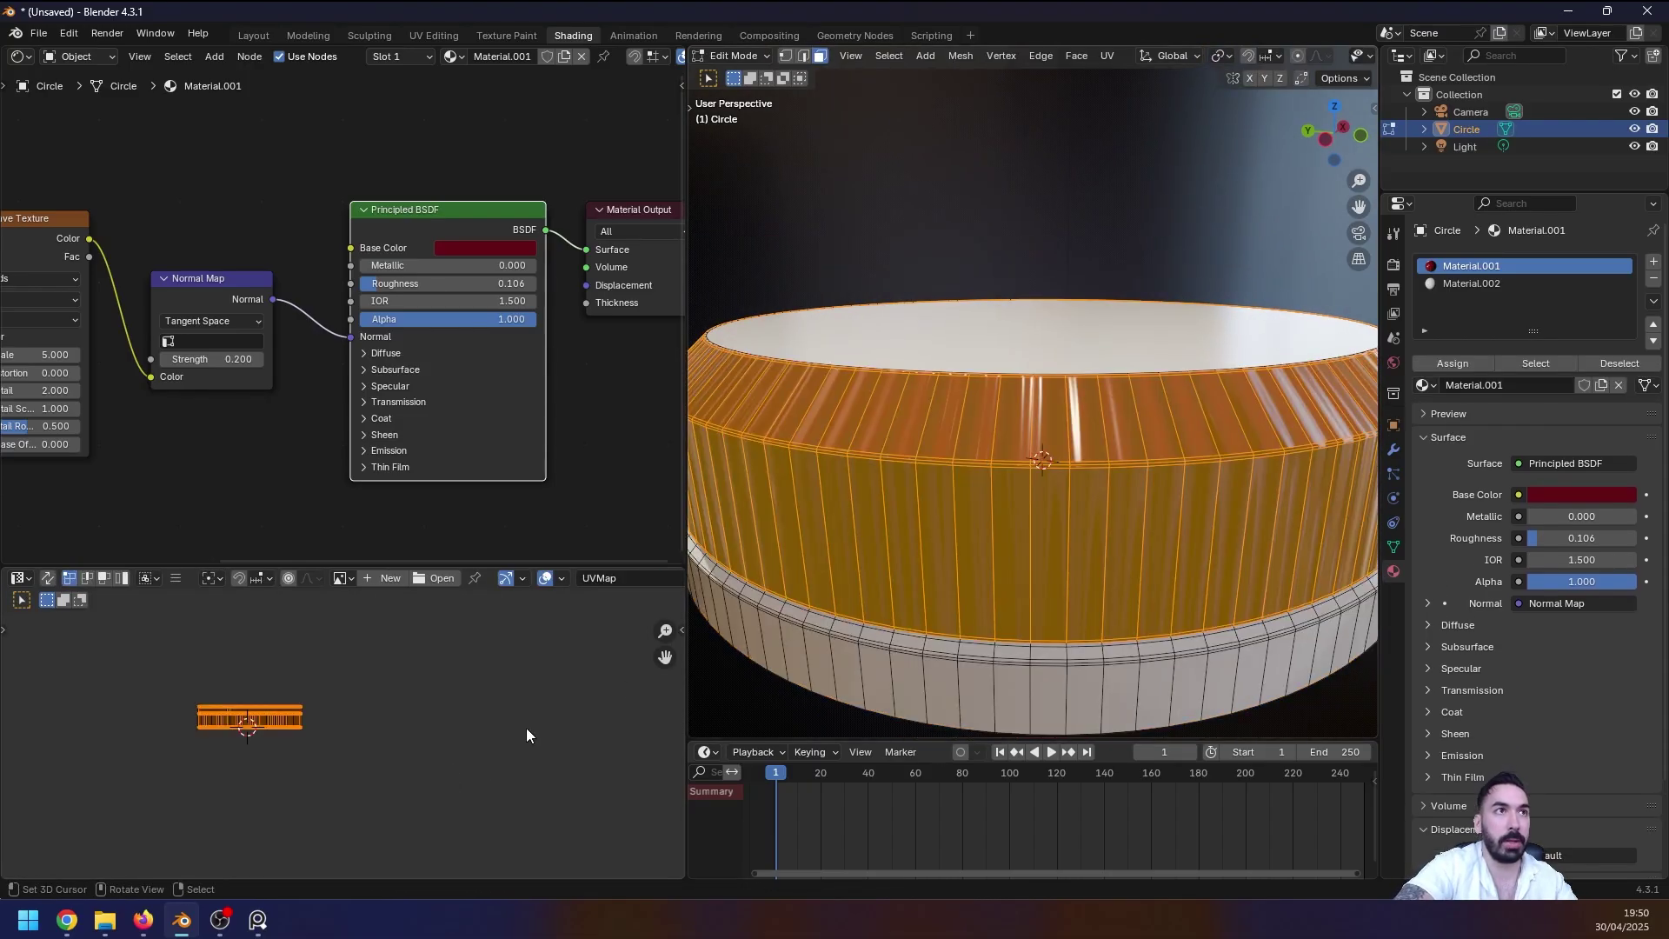
{"action": "key", "text": "s"}
{"action": "key", "text": "x"}
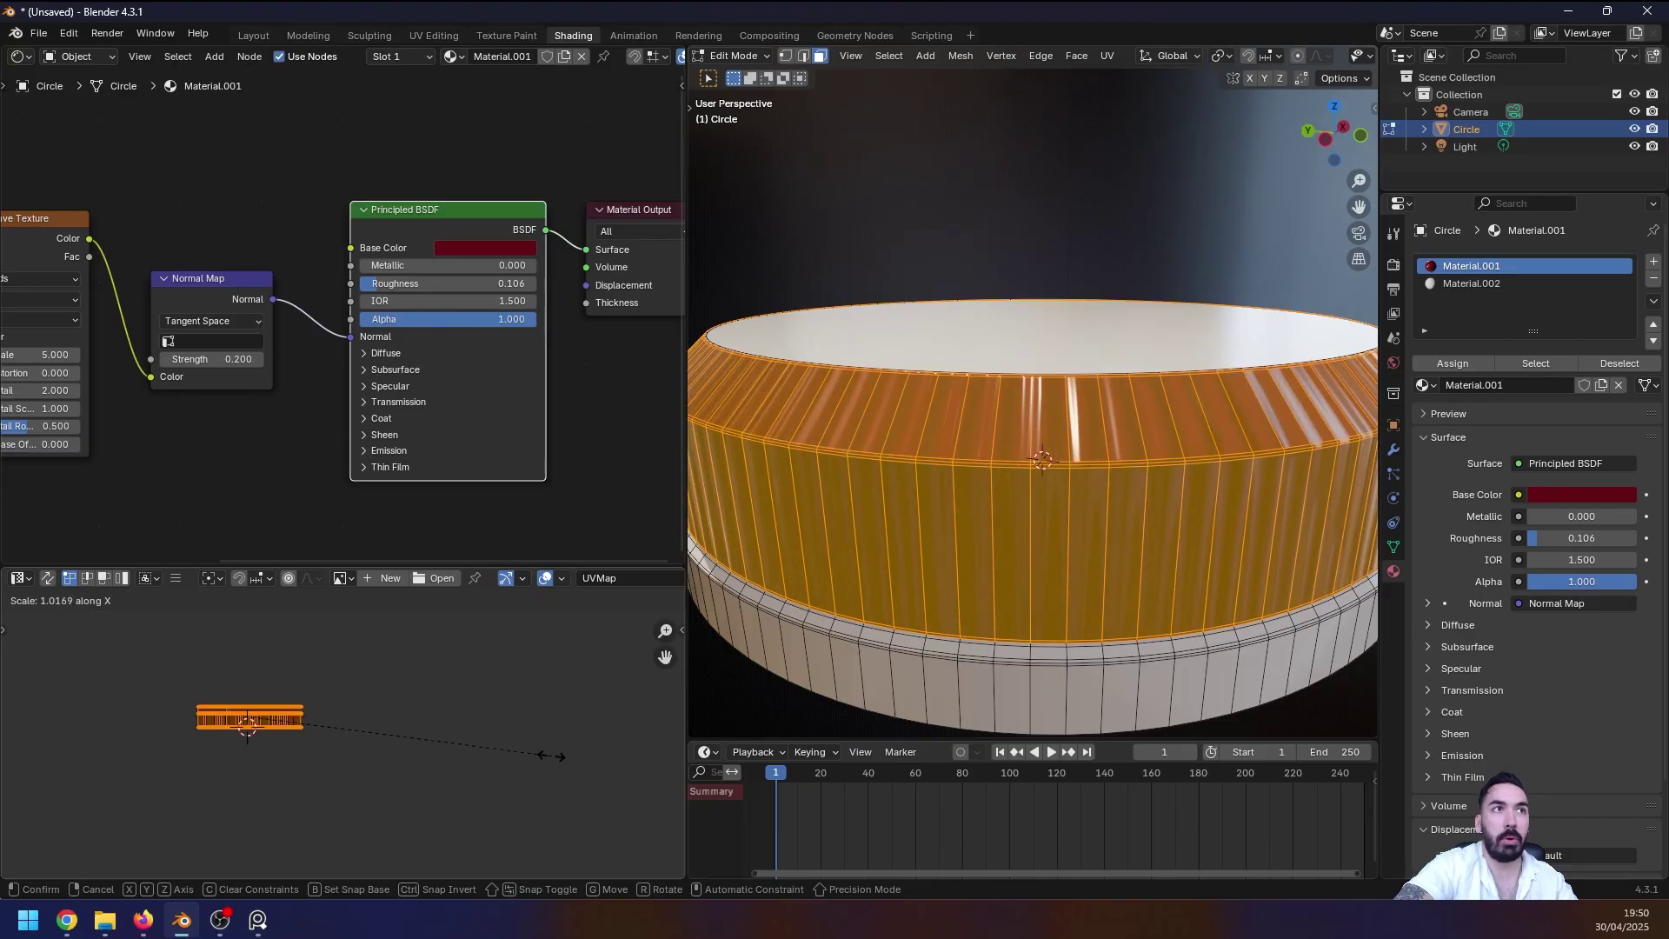
{"action": "left_click", "coordinate": [549, 757]}
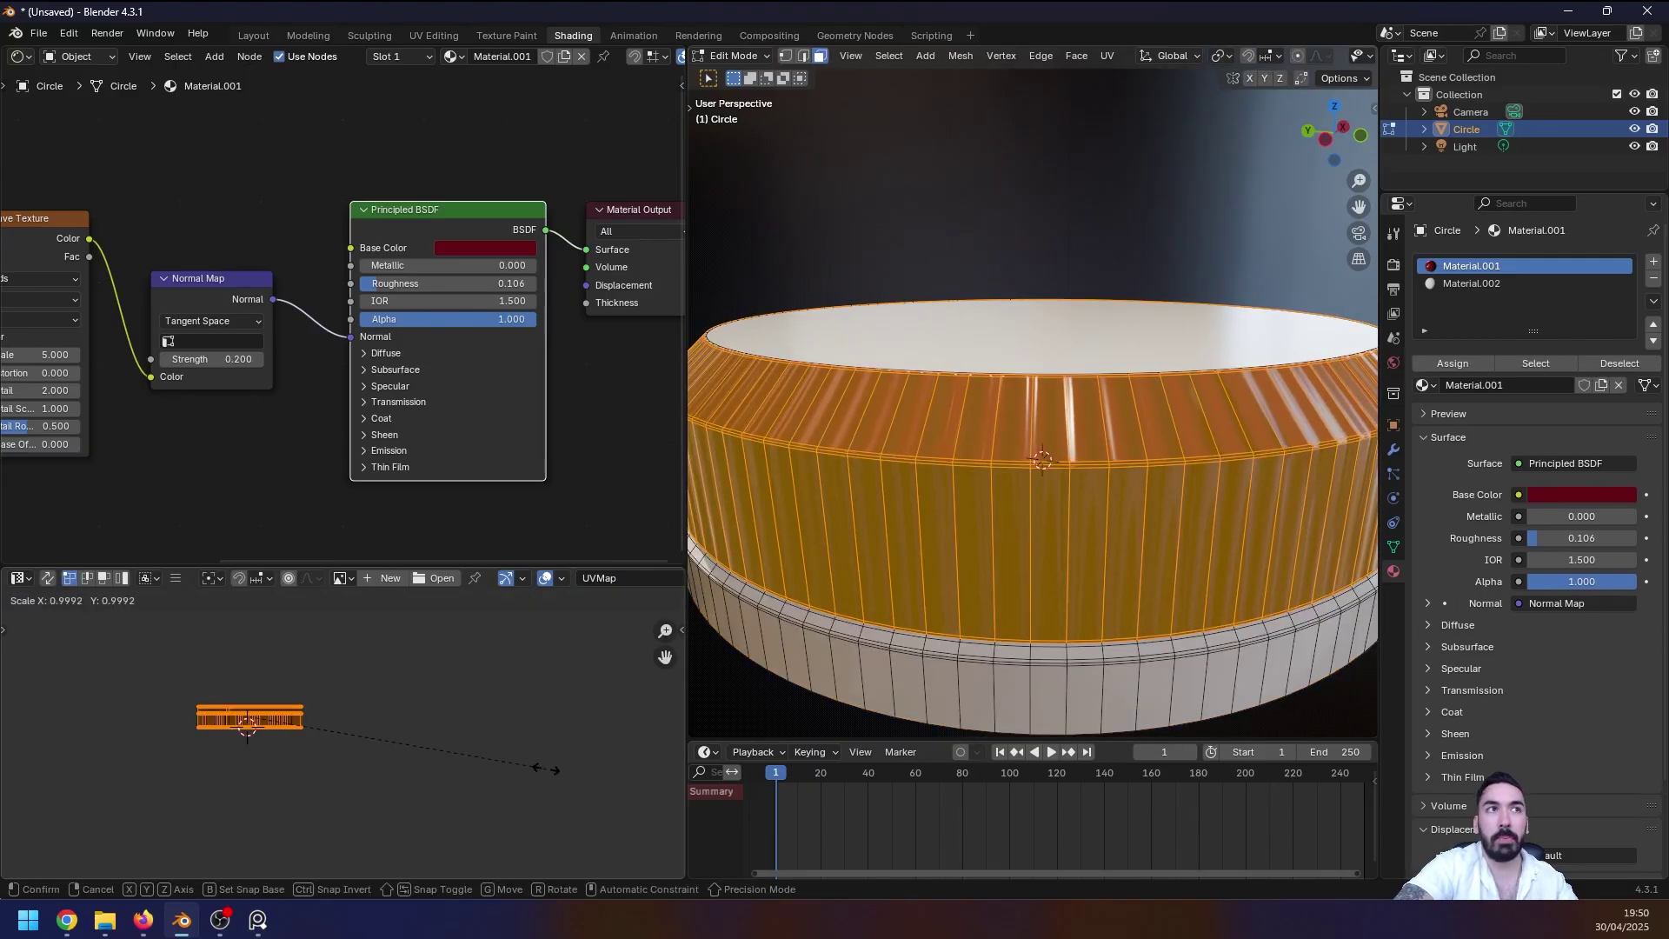
Step: Stretch the ridge UVs slightly wider along X once more and return to Object Mode
{"action": "key", "text": "Tab"}
{"action": "key", "text": "Tab"}
{"action": "key", "text": "s"}
{"action": "key", "text": "x"}
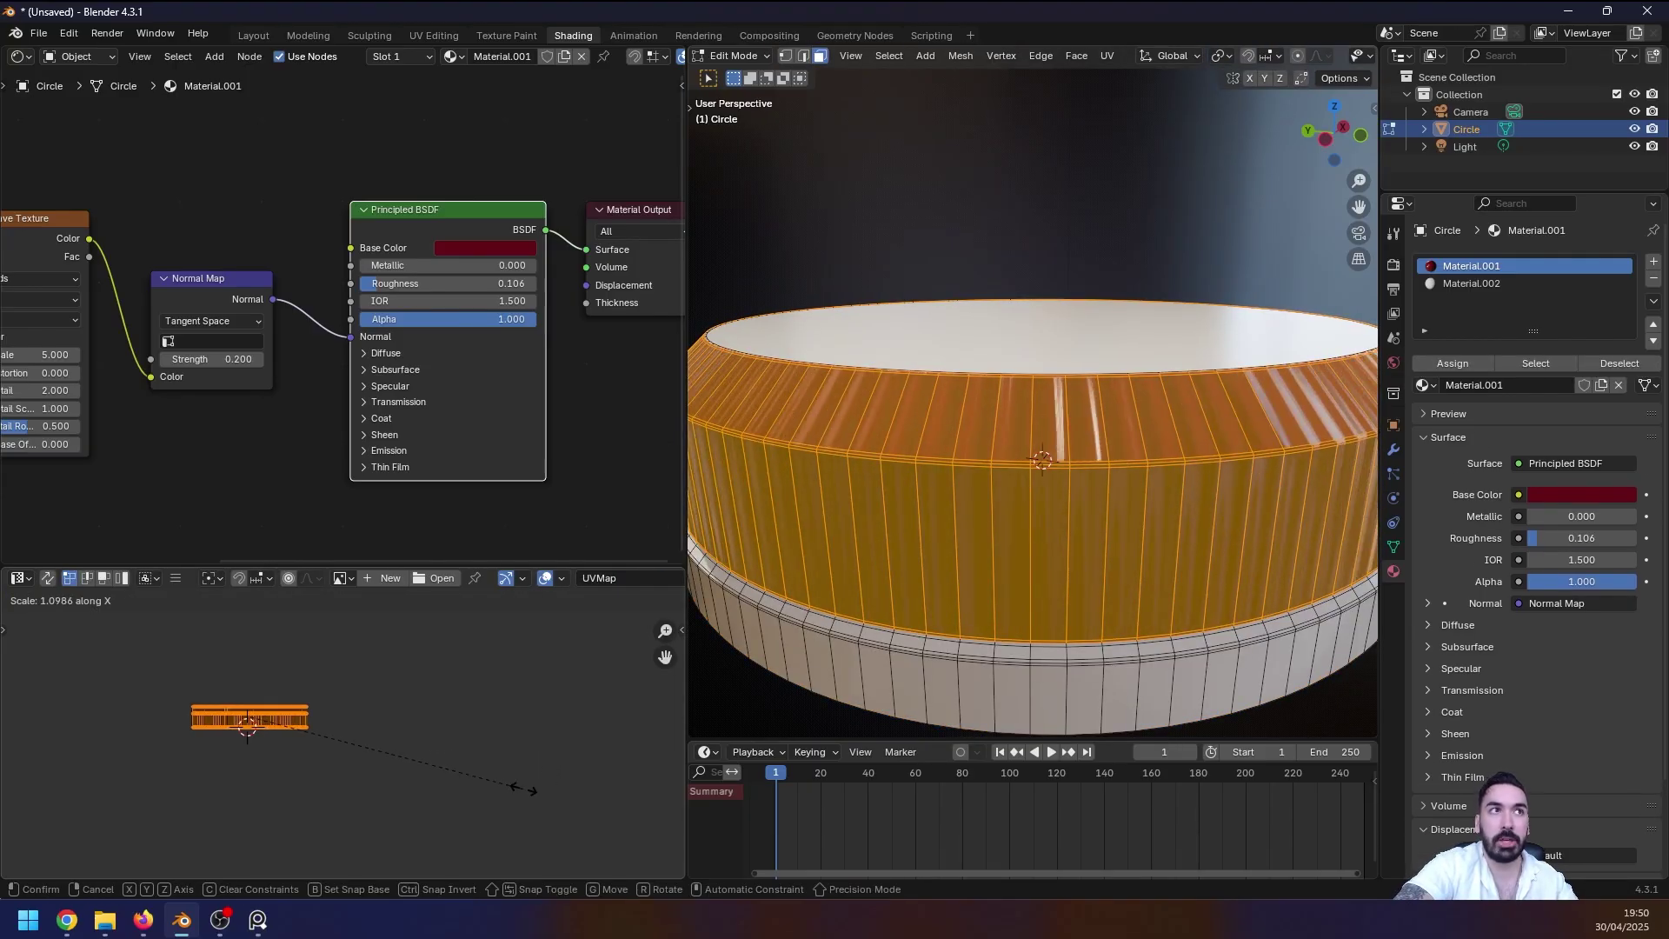
{"action": "left_click", "coordinate": [543, 794]}
{"action": "key", "text": "Tab"}
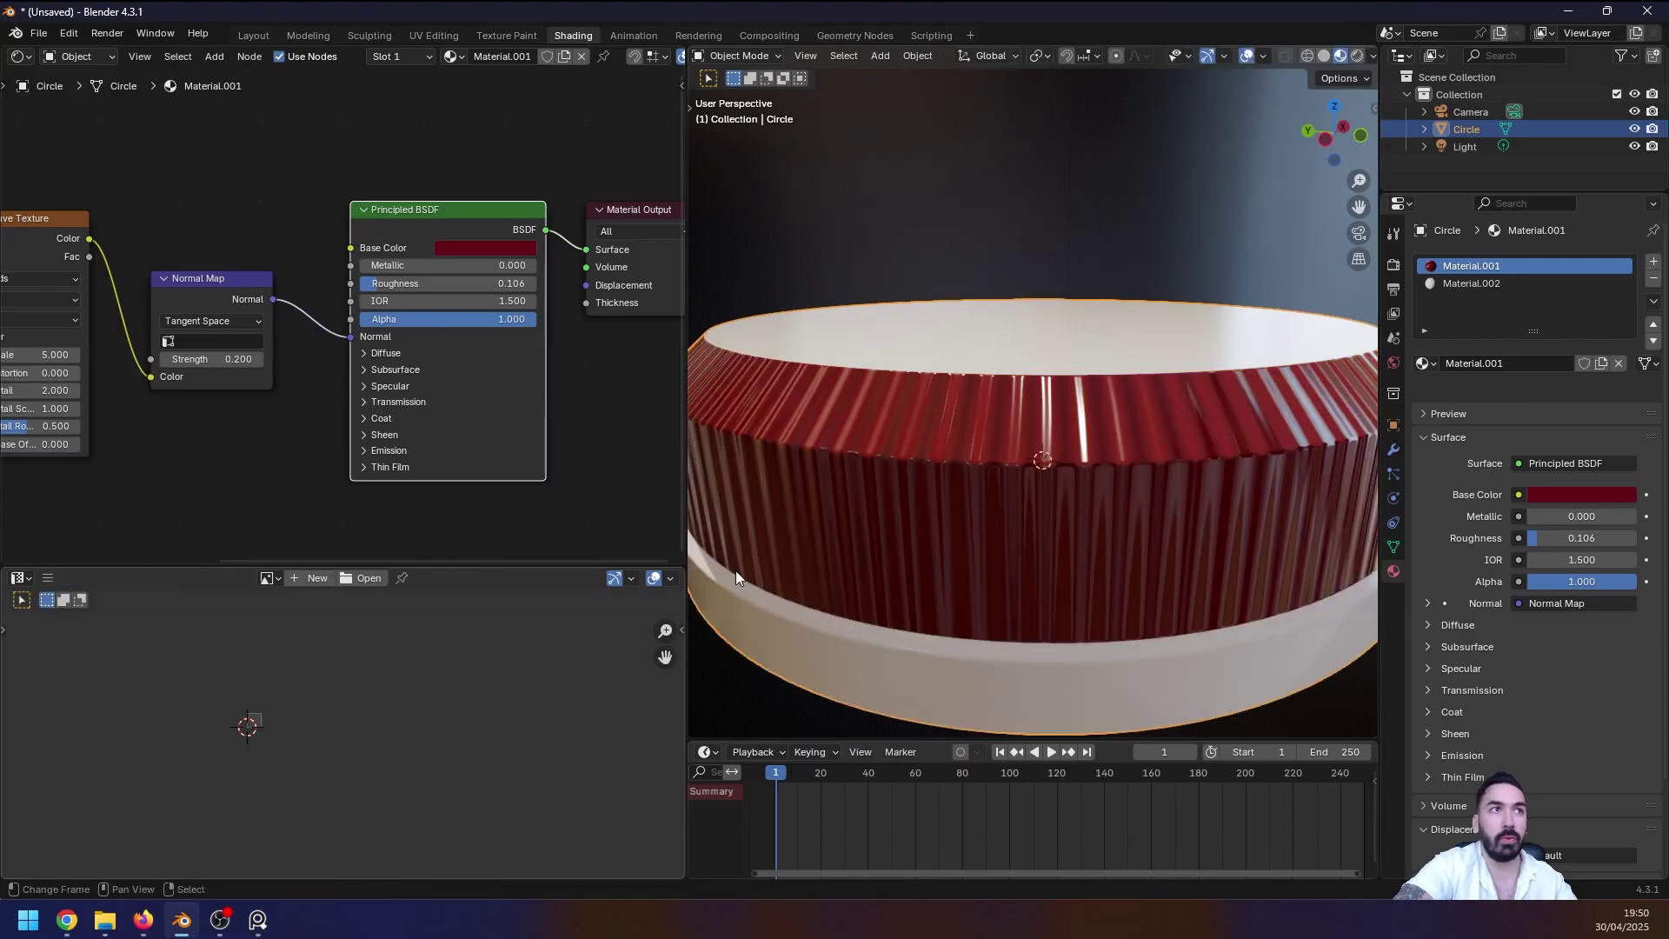
Step: Change Material.001's base color to pure white, with saturation 0 and value 1
{"action": "scroll", "coordinate": [878, 504], "scroll_direction": "down", "scroll_amount": 4}
{"action": "middle_click_drag", "start_coordinate": [970, 450], "coordinate": [1044, 483]}
{"action": "key", "text": "Tab"}
{"action": "scroll", "coordinate": [1041, 479], "scroll_direction": "up", "scroll_amount": 3}
{"action": "key", "text": "Tab"}
{"action": "scroll", "coordinate": [915, 382], "scroll_direction": "down", "scroll_amount": 1}
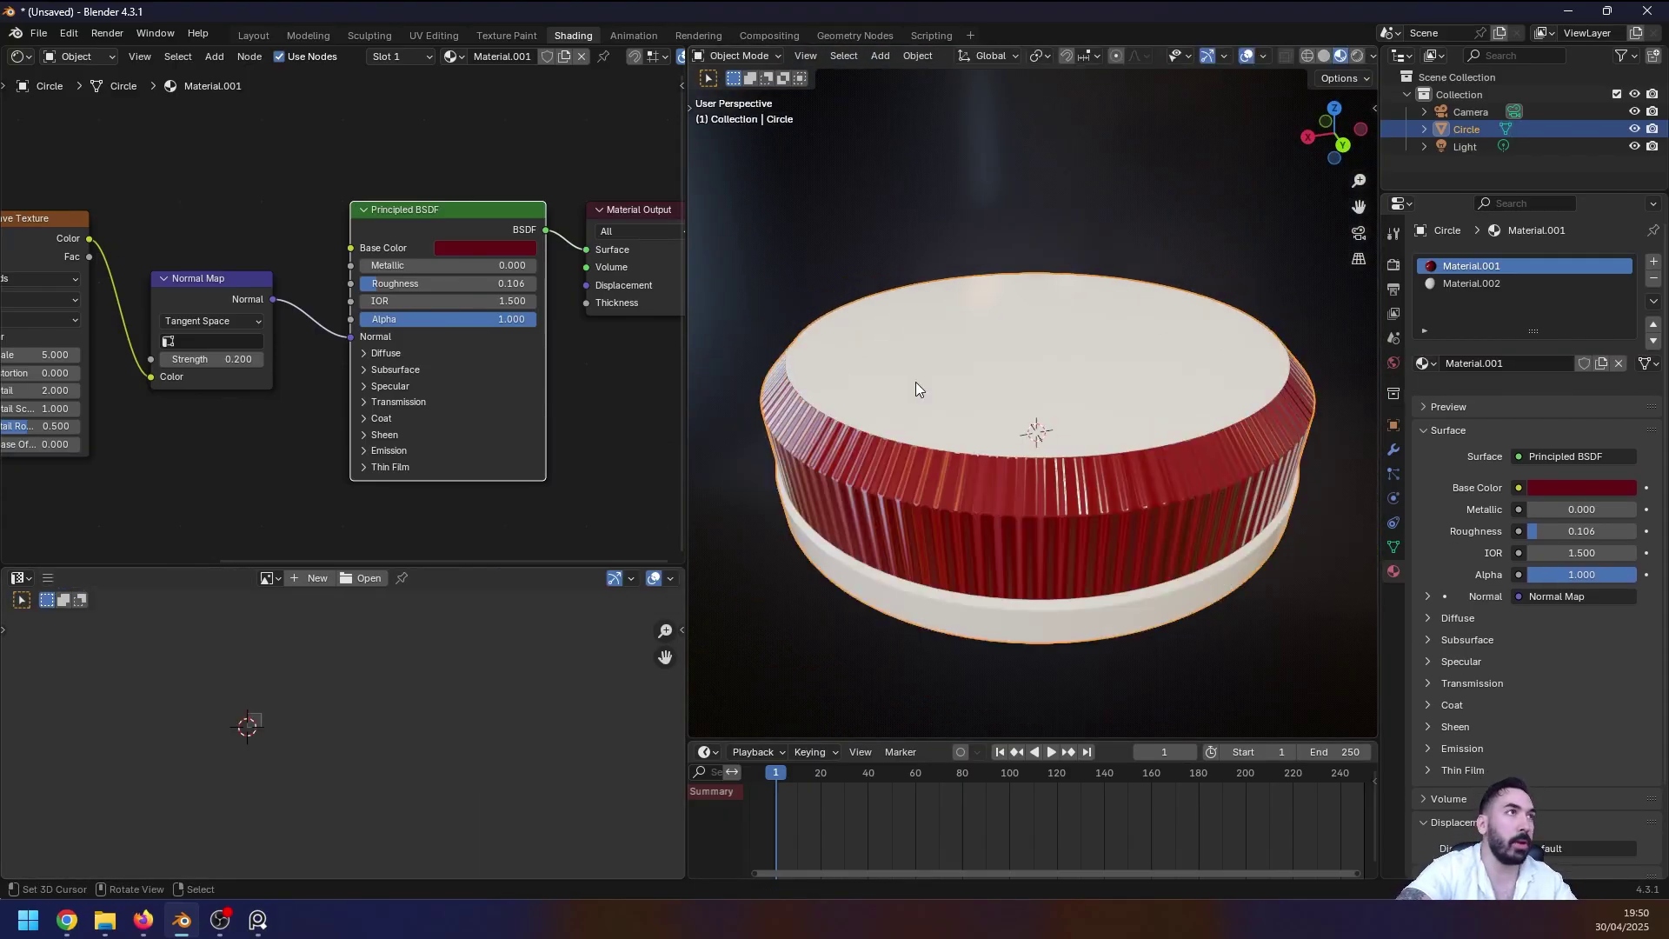
{"action": "left_click", "coordinate": [495, 249]}
{"action": "left_click_drag", "start_coordinate": [506, 445], "coordinate": [451, 443]}
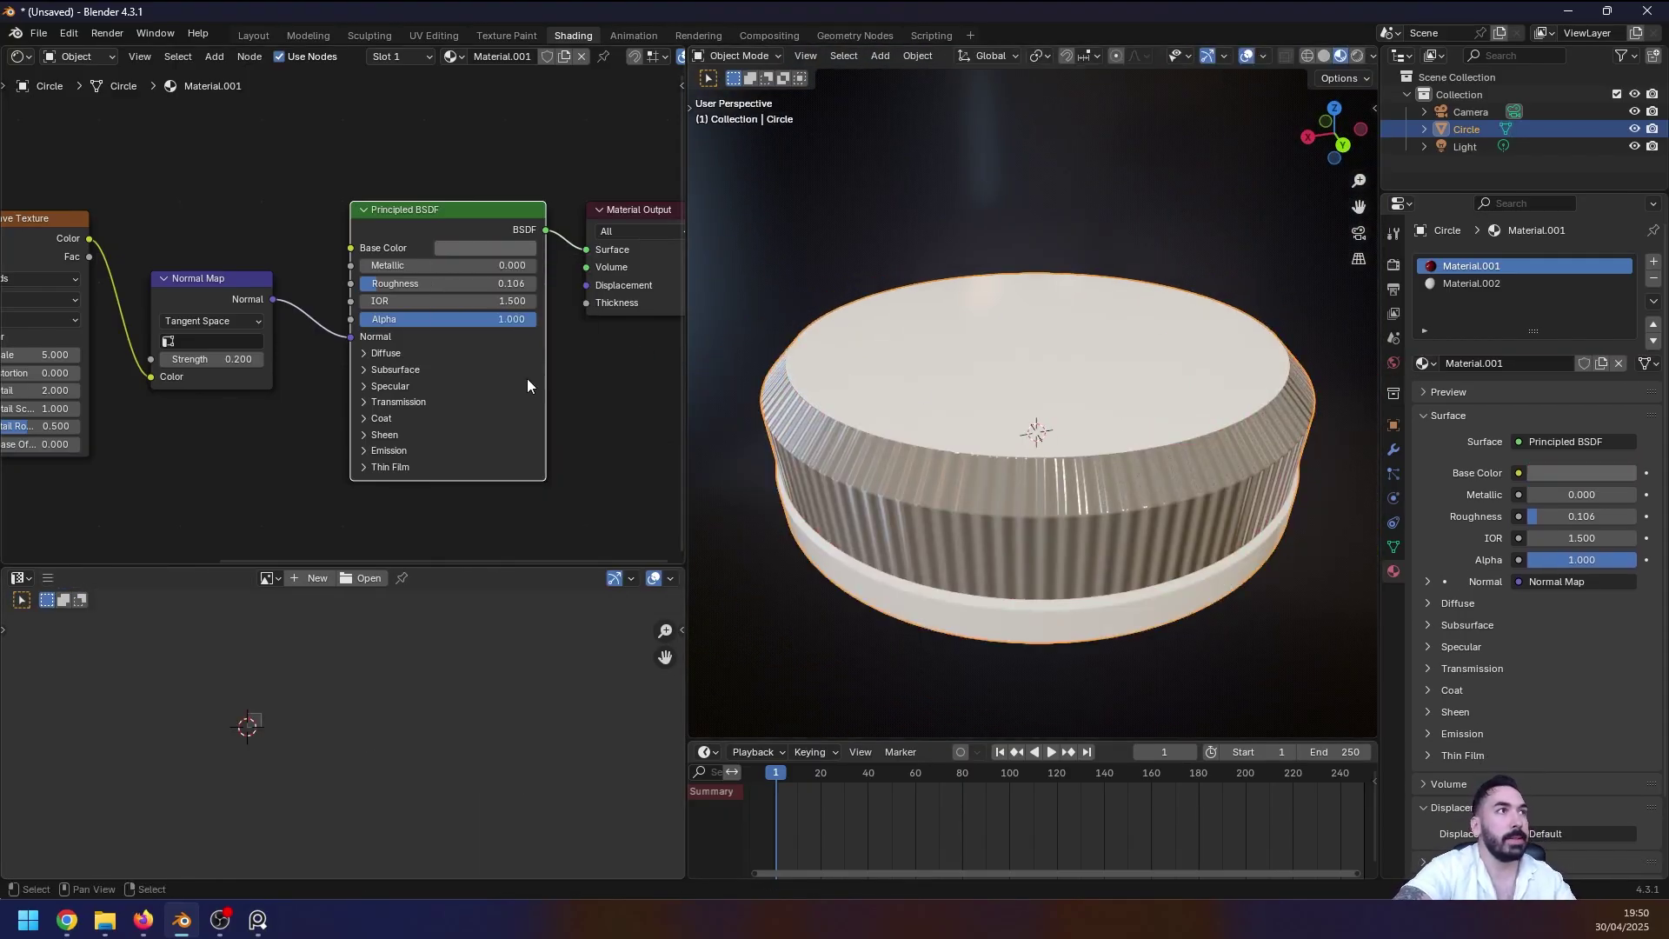
{"action": "left_click", "coordinate": [511, 251]}
{"action": "left_click_drag", "start_coordinate": [583, 342], "coordinate": [582, 265]}
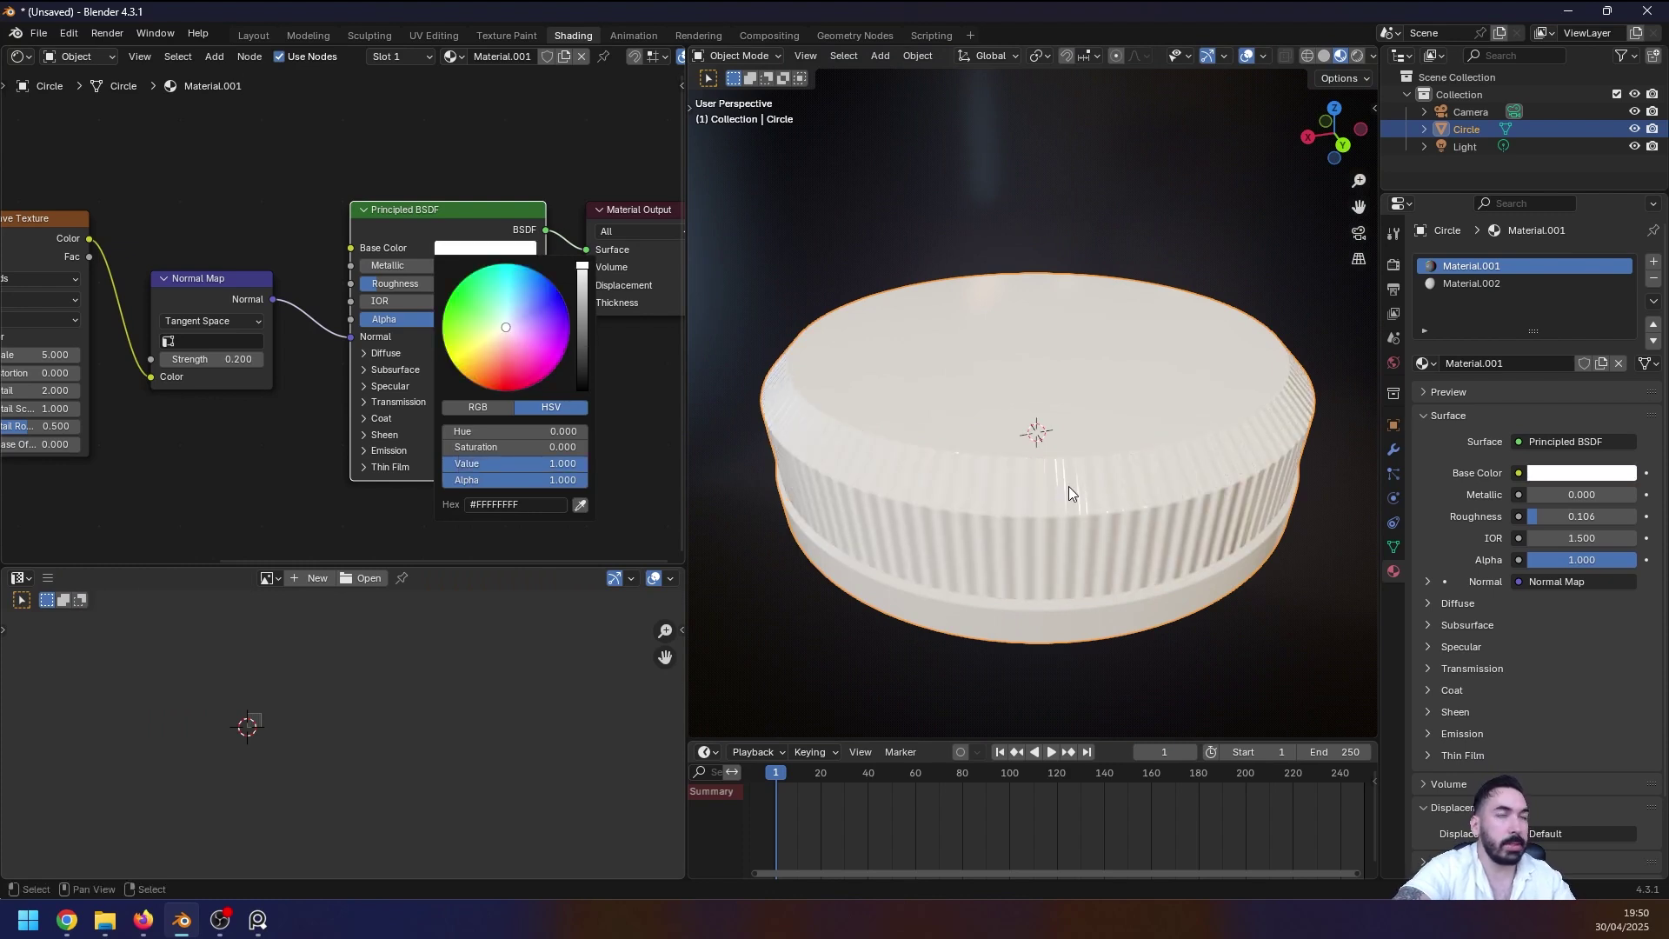
Step: Deselect everything and examine the white cap and its ridges from several angles and distances
{"action": "middle_click_drag", "start_coordinate": [1068, 486], "coordinate": [995, 413]}
{"action": "scroll", "coordinate": [1065, 450], "scroll_direction": "up", "scroll_amount": 4}
{"action": "scroll", "coordinate": [1047, 455], "scroll_direction": "down", "scroll_amount": 5}
{"action": "scroll", "coordinate": [1072, 426], "scroll_direction": "down", "scroll_amount": 5}
{"action": "scroll", "coordinate": [1078, 405], "scroll_direction": "up", "scroll_amount": 3}
{"action": "scroll", "coordinate": [1097, 405], "scroll_direction": "down", "scroll_amount": 3}
{"action": "scroll", "coordinate": [995, 414], "scroll_direction": "down", "scroll_amount": 2}
{"action": "key", "text": "a"}
{"action": "key", "text": "a"}
{"action": "scroll", "coordinate": [999, 412], "scroll_direction": "up", "scroll_amount": 3}
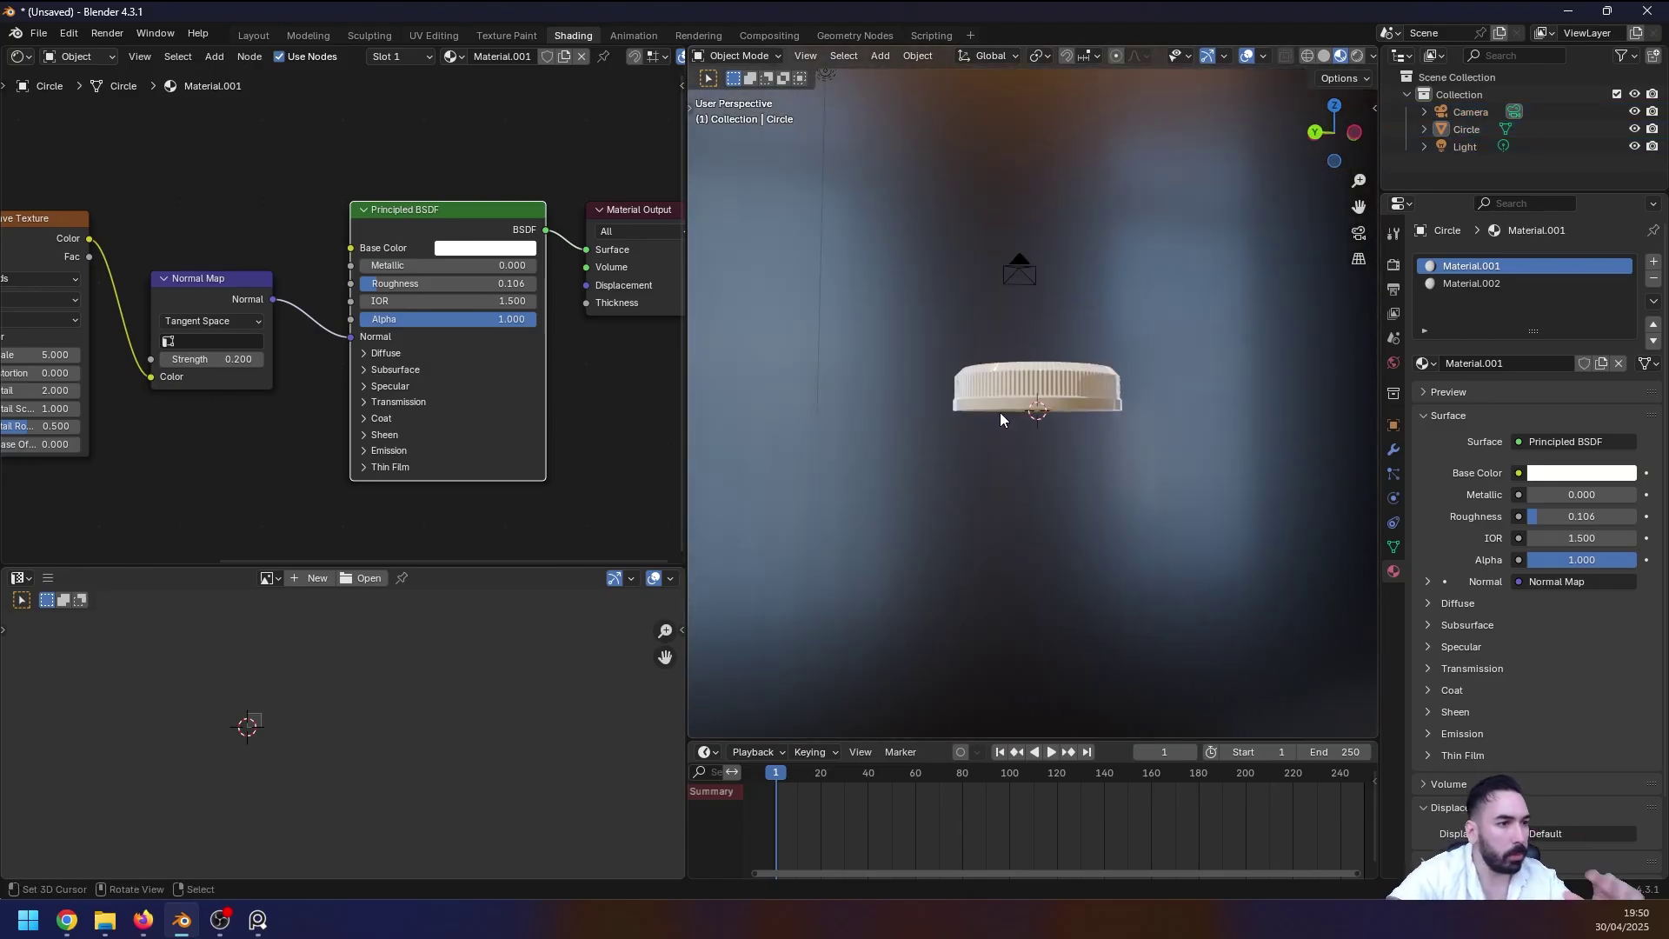
{"action": "scroll", "coordinate": [1140, 427], "scroll_direction": "up", "scroll_amount": 6}
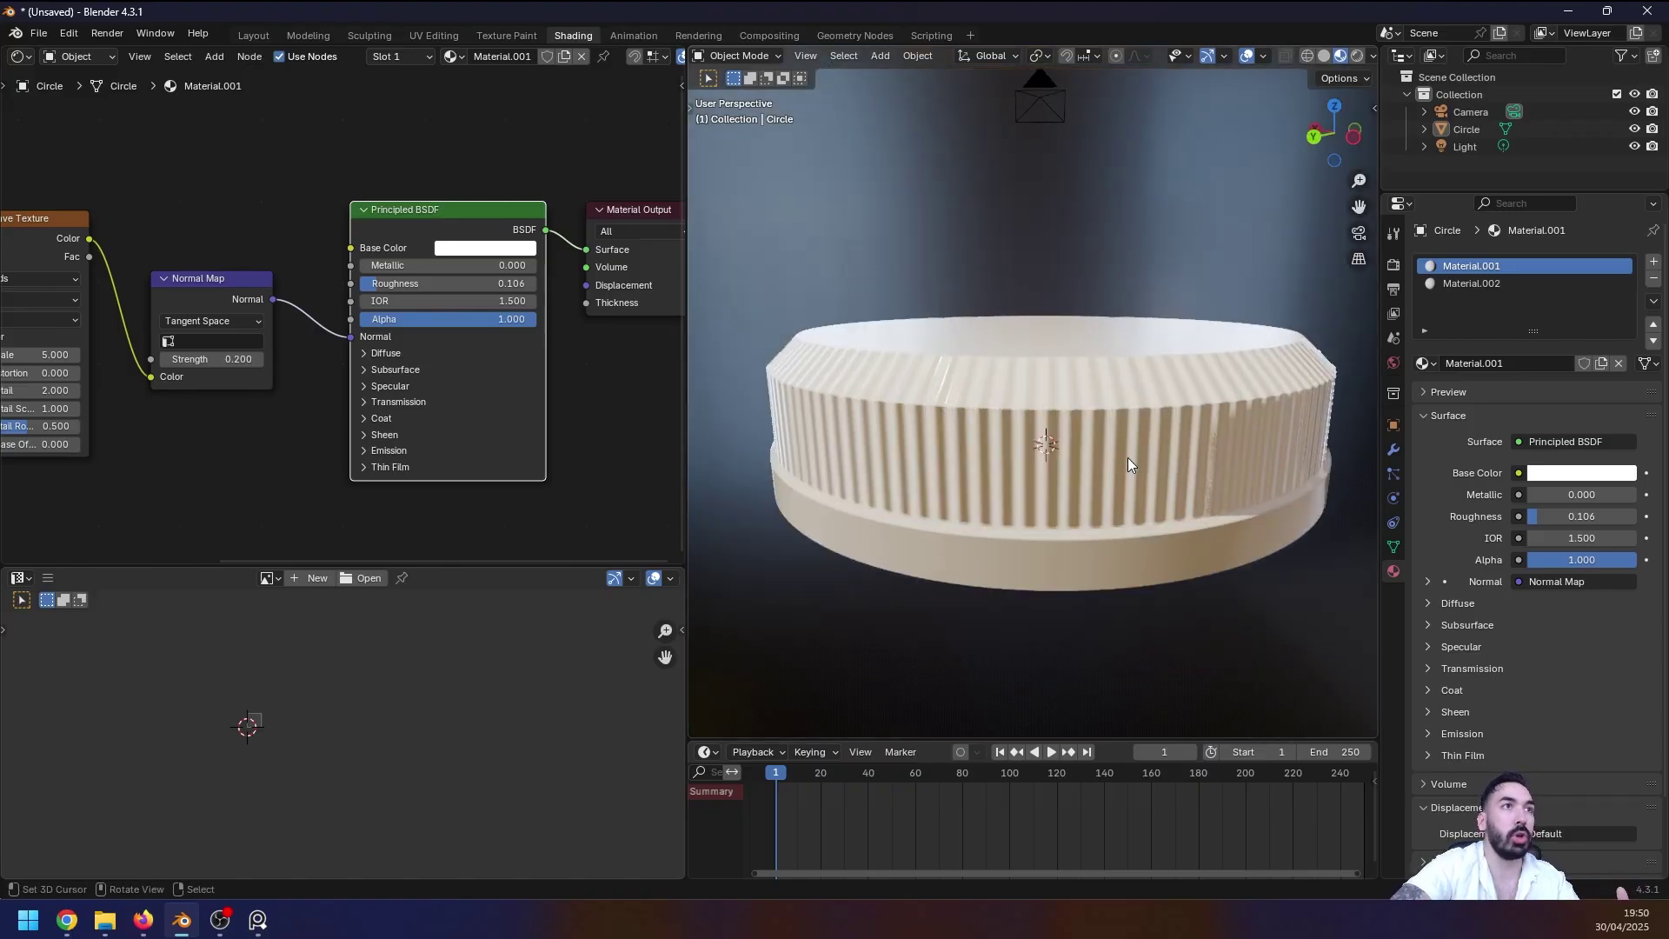
{"action": "middle_click_drag", "start_coordinate": [1128, 457], "coordinate": [1040, 582]}
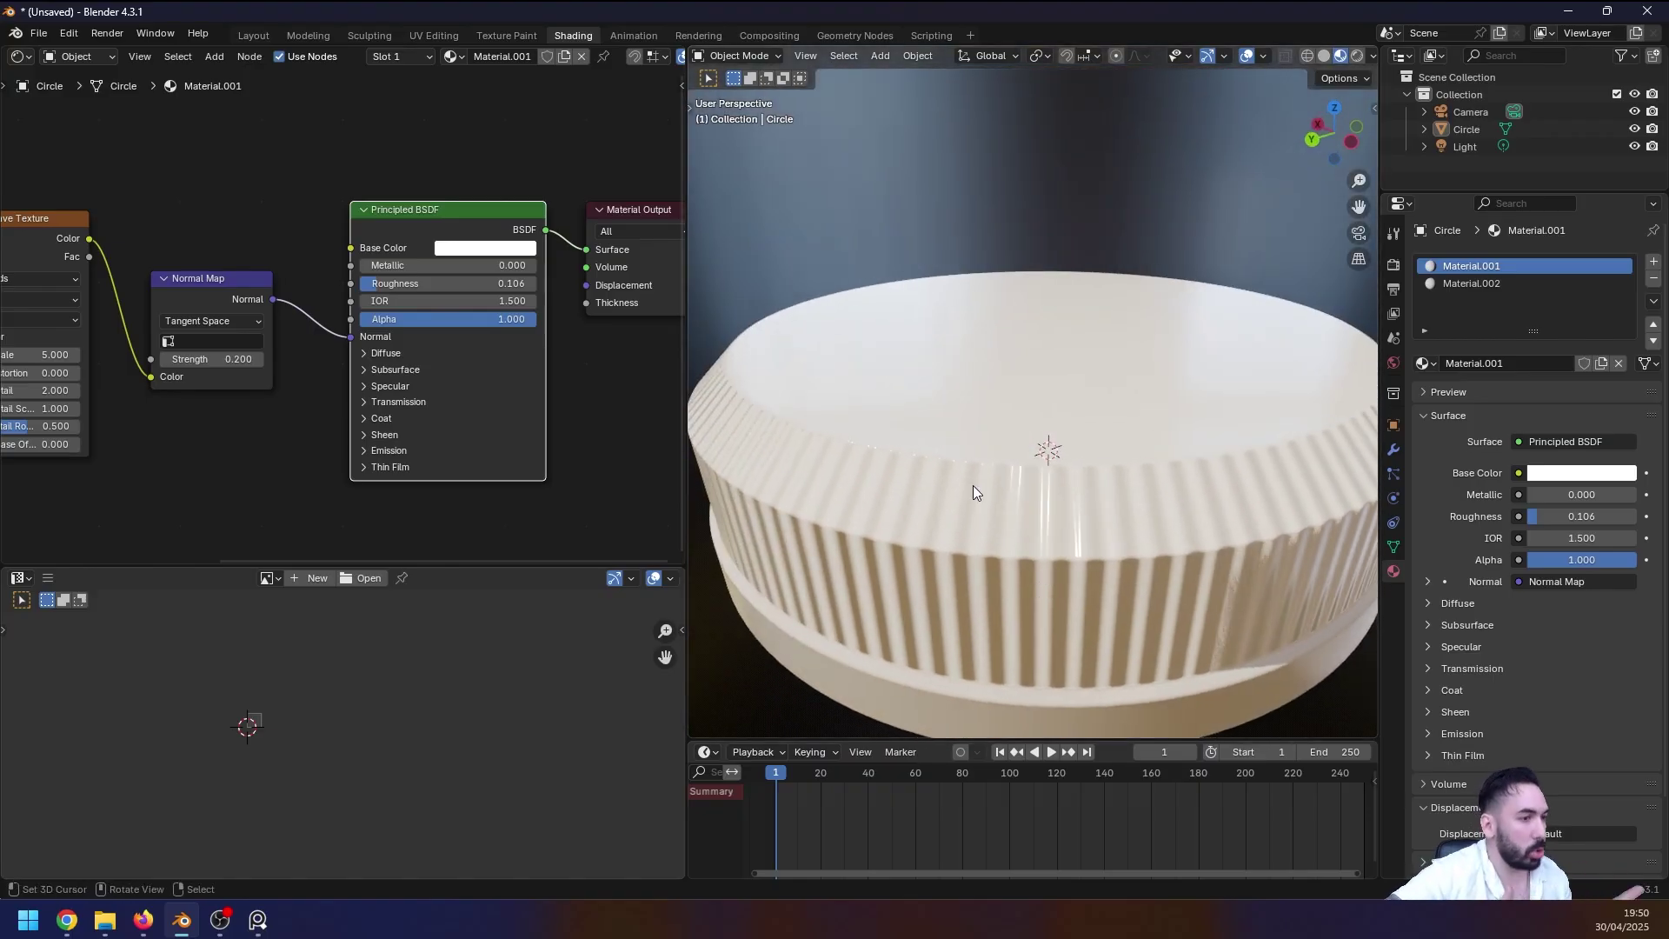
{"action": "scroll", "coordinate": [904, 370], "scroll_direction": "down", "scroll_amount": 5}
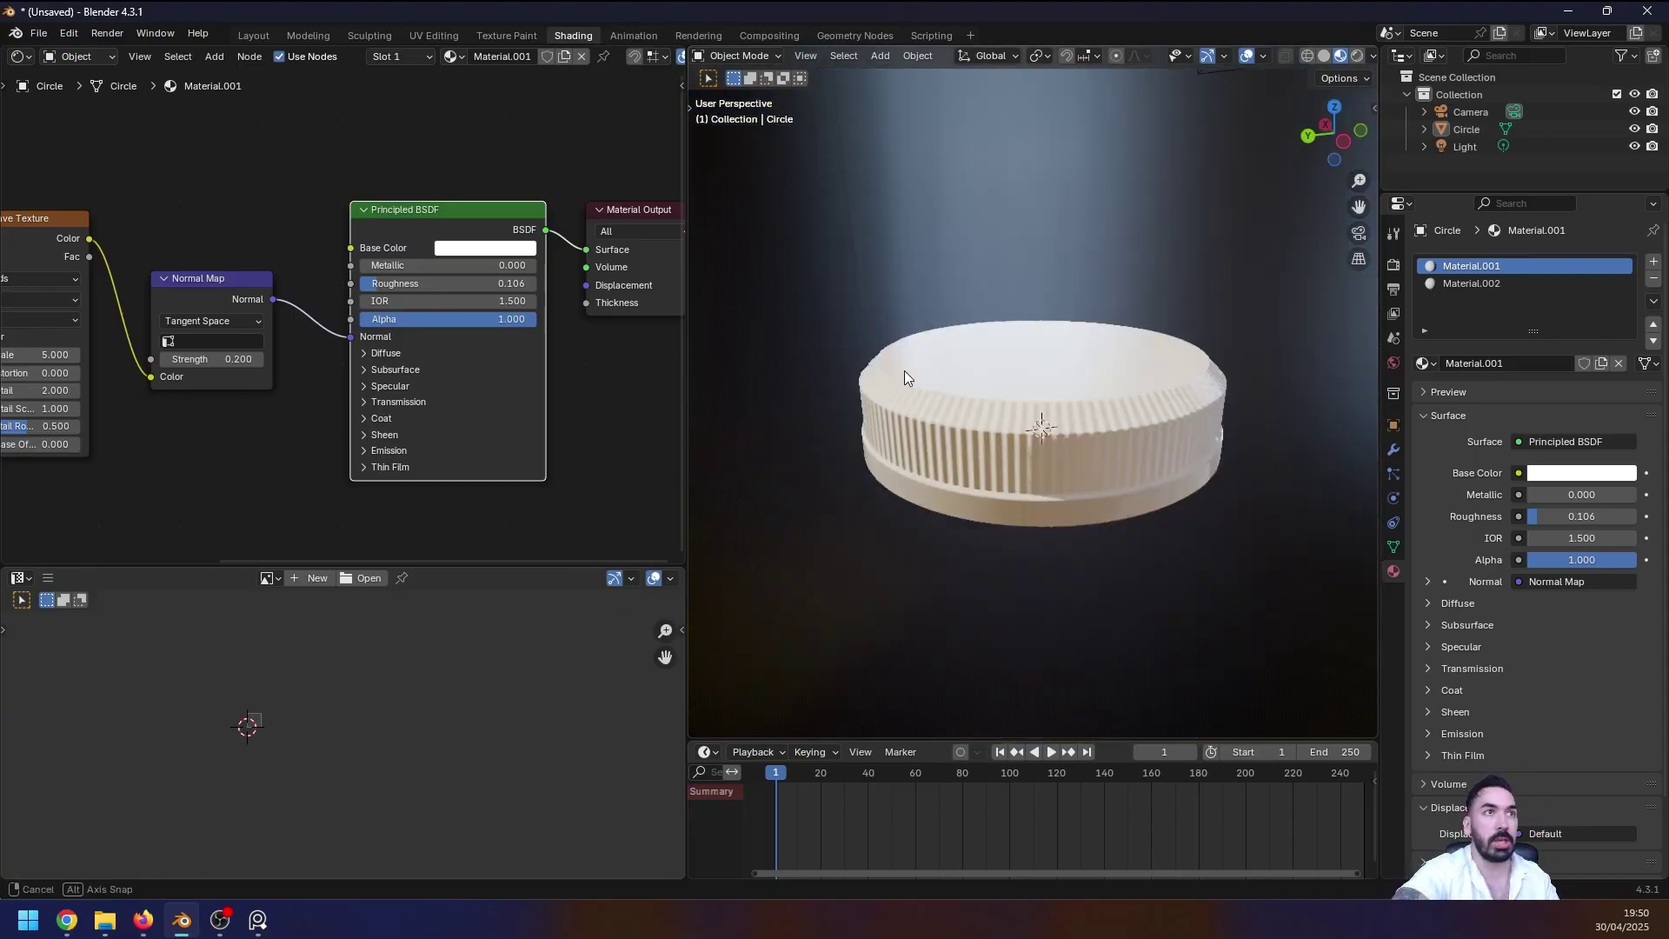
{"action": "middle_click_drag", "start_coordinate": [904, 370], "coordinate": [989, 412]}
Step: Reselect the cap and review the complete node tree of Material.001
{"action": "left_click", "coordinate": [989, 412]}
{"action": "scroll", "coordinate": [464, 346], "scroll_direction": "down", "scroll_amount": 3}
{"action": "left_click", "coordinate": [335, 421]}
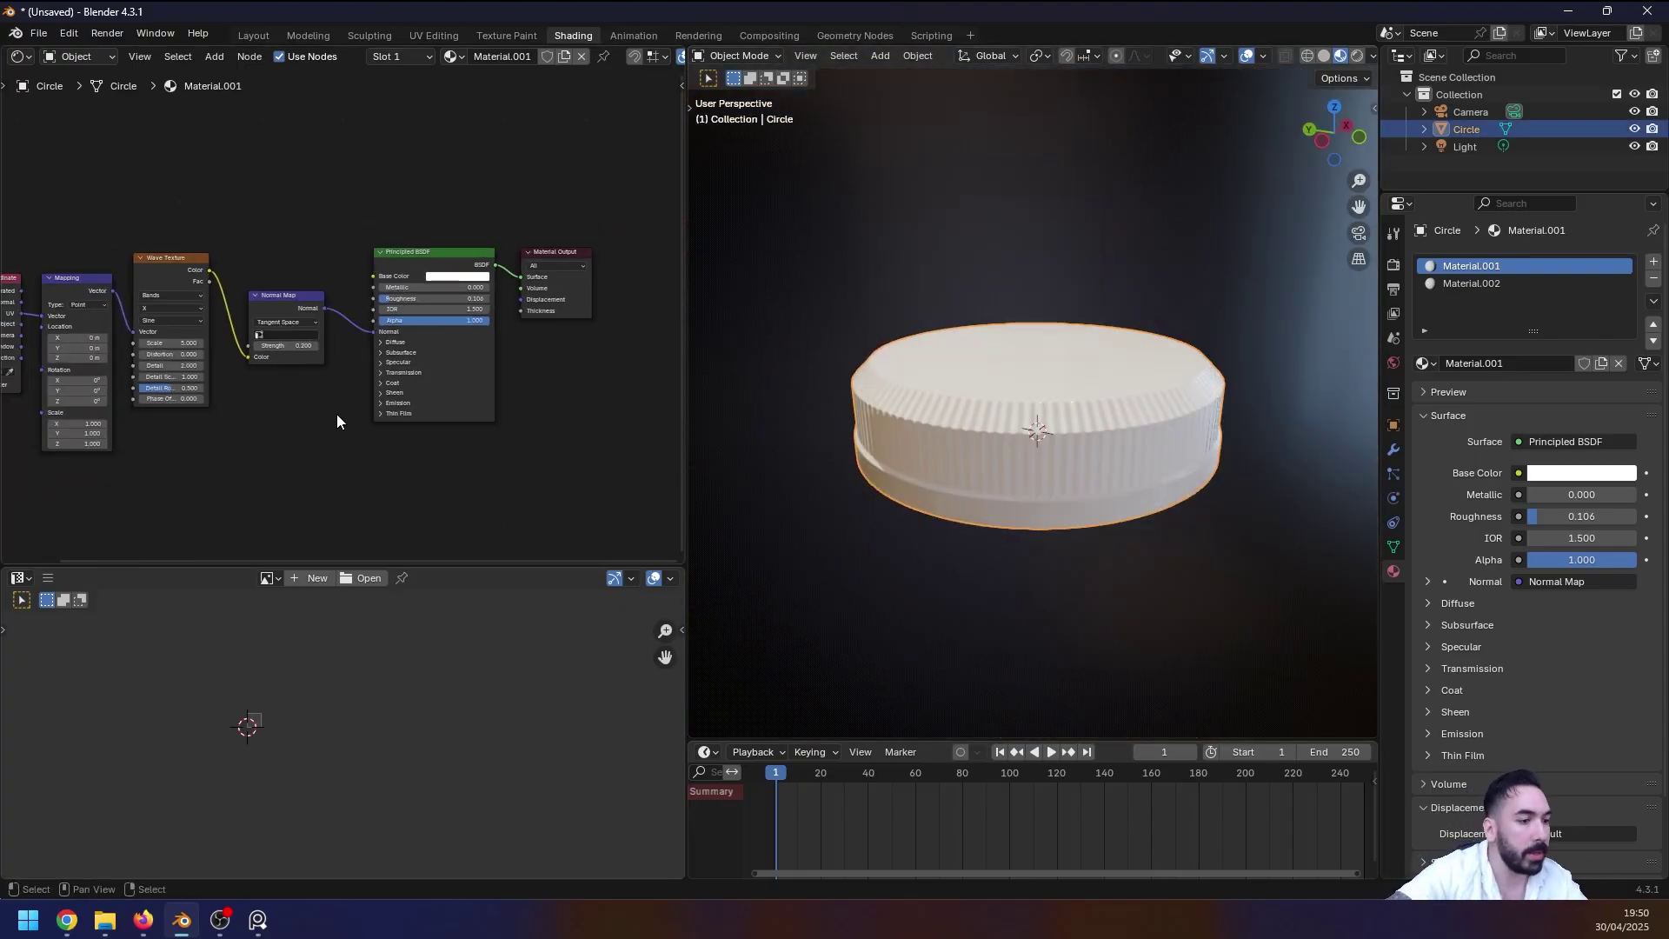
{"action": "scroll", "coordinate": [504, 447], "scroll_direction": "down", "scroll_amount": 1}
{"action": "middle_click_drag", "start_coordinate": [504, 447], "coordinate": [622, 464]}
{"action": "left_click_drag", "start_coordinate": [60, 172], "coordinate": [645, 474]}
{"action": "mouse_move", "coordinate": [524, 462]}
{"action": "middle_mouse_down"}
{"action": "mouse_move", "coordinate": [400, 435]}
{"action": "mouse_move", "coordinate": [520, 438]}
{"action": "middle_mouse_up"}
{"action": "left_click", "coordinate": [560, 452]}
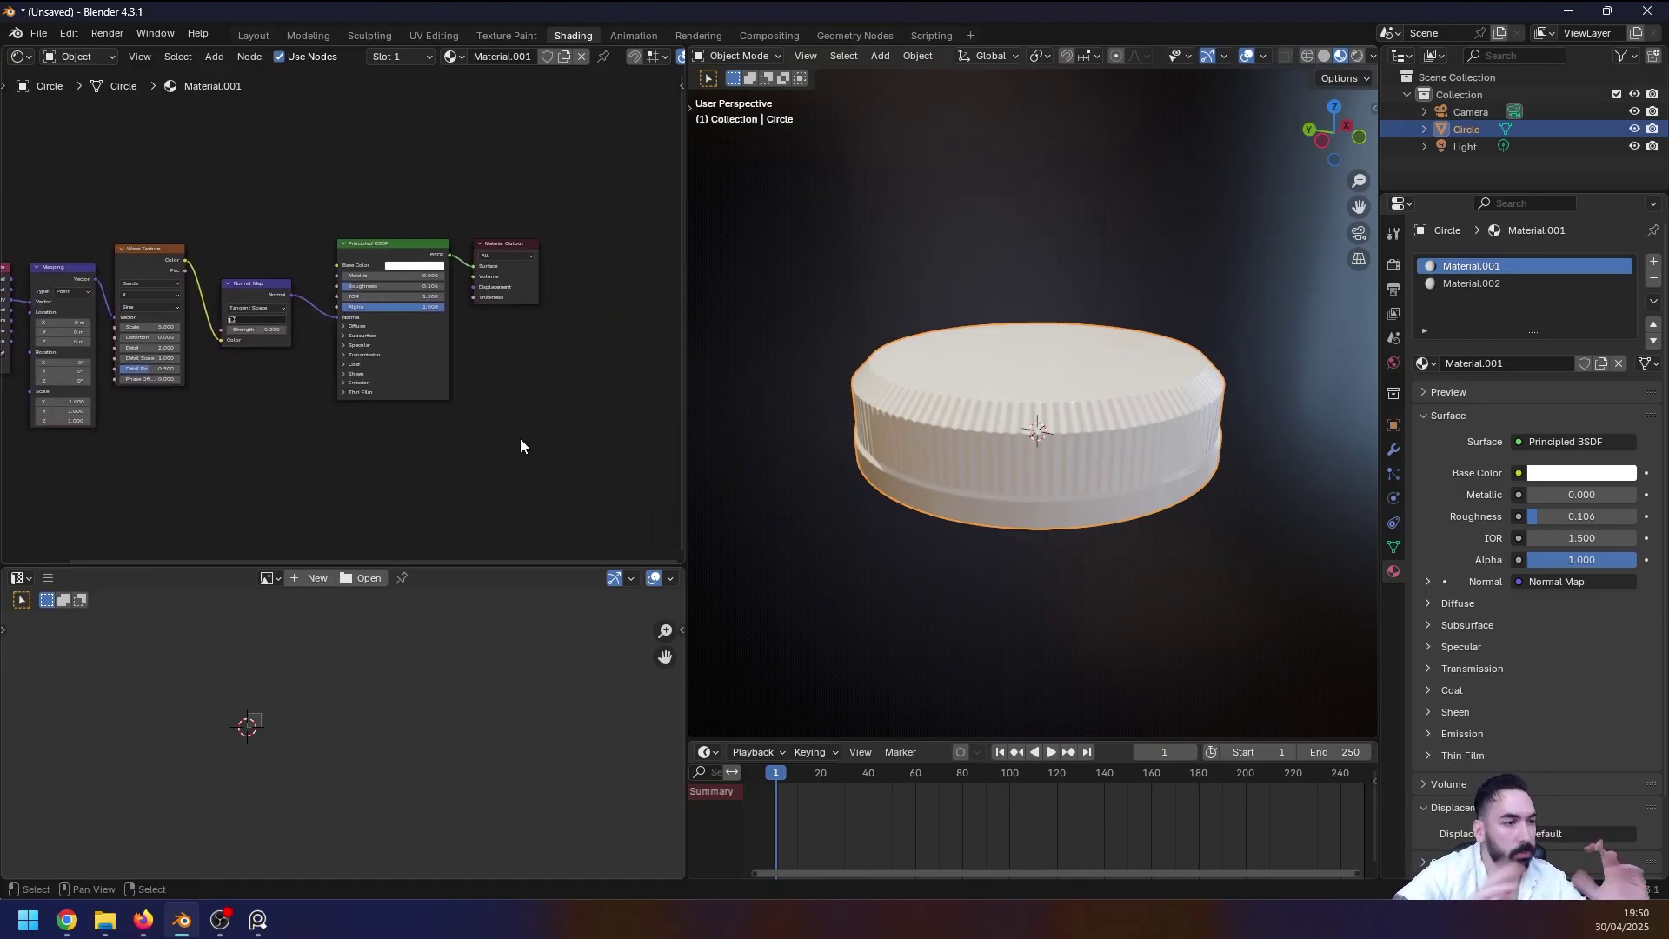
{"action": "middle_click_drag", "start_coordinate": [983, 412], "coordinate": [946, 428]}
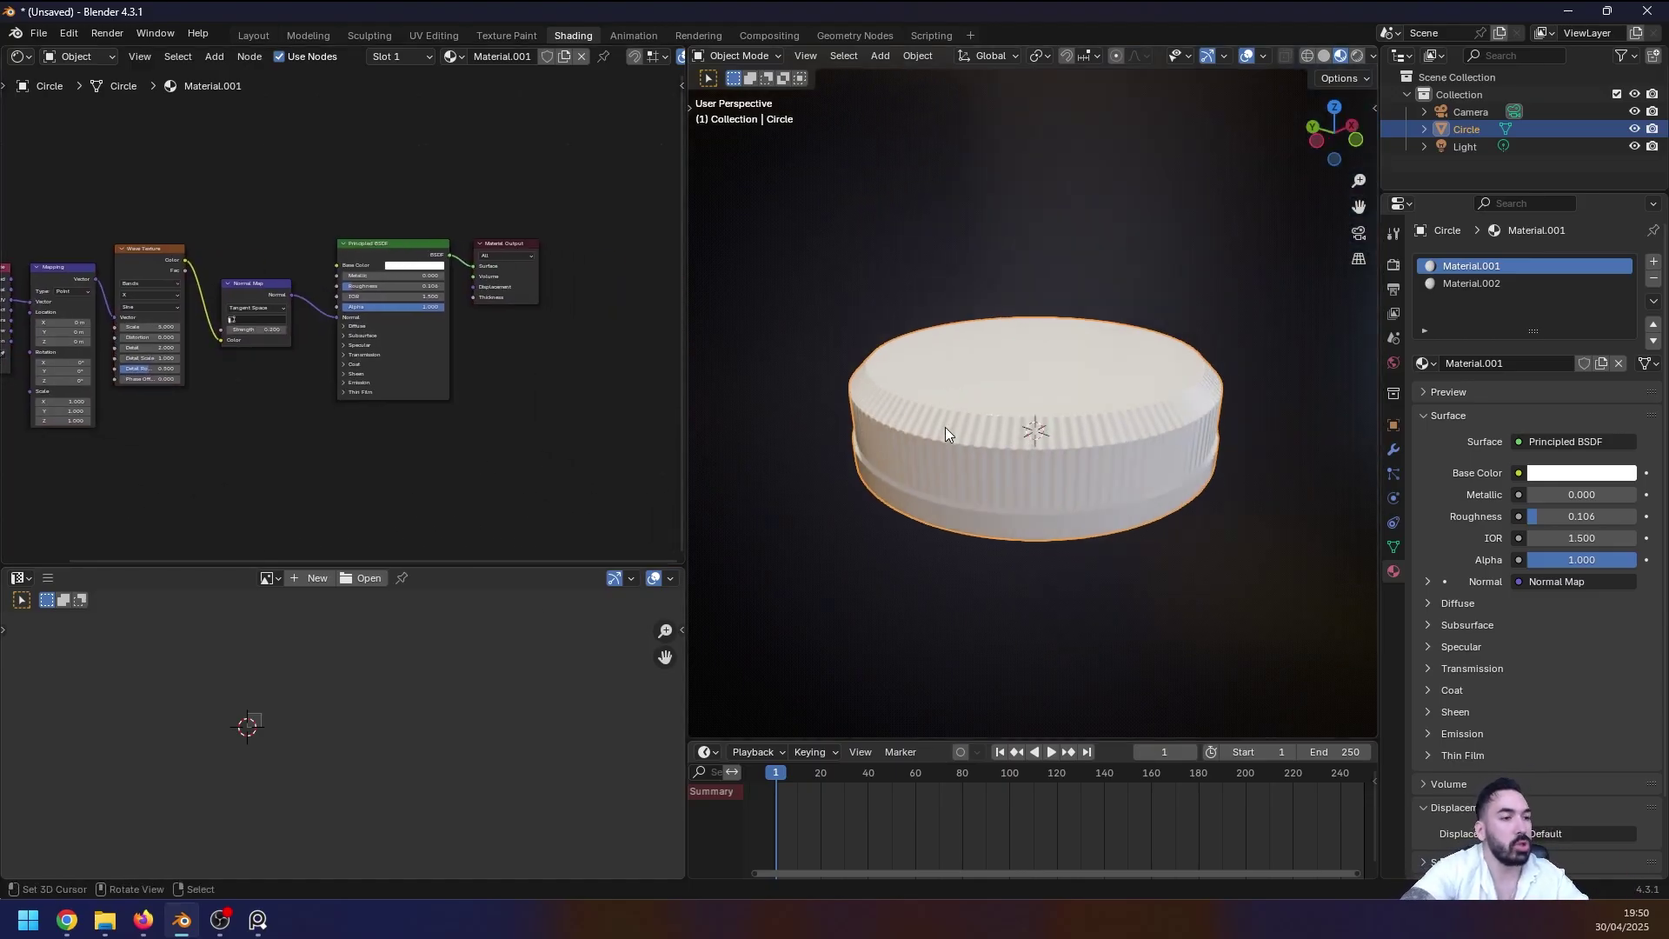